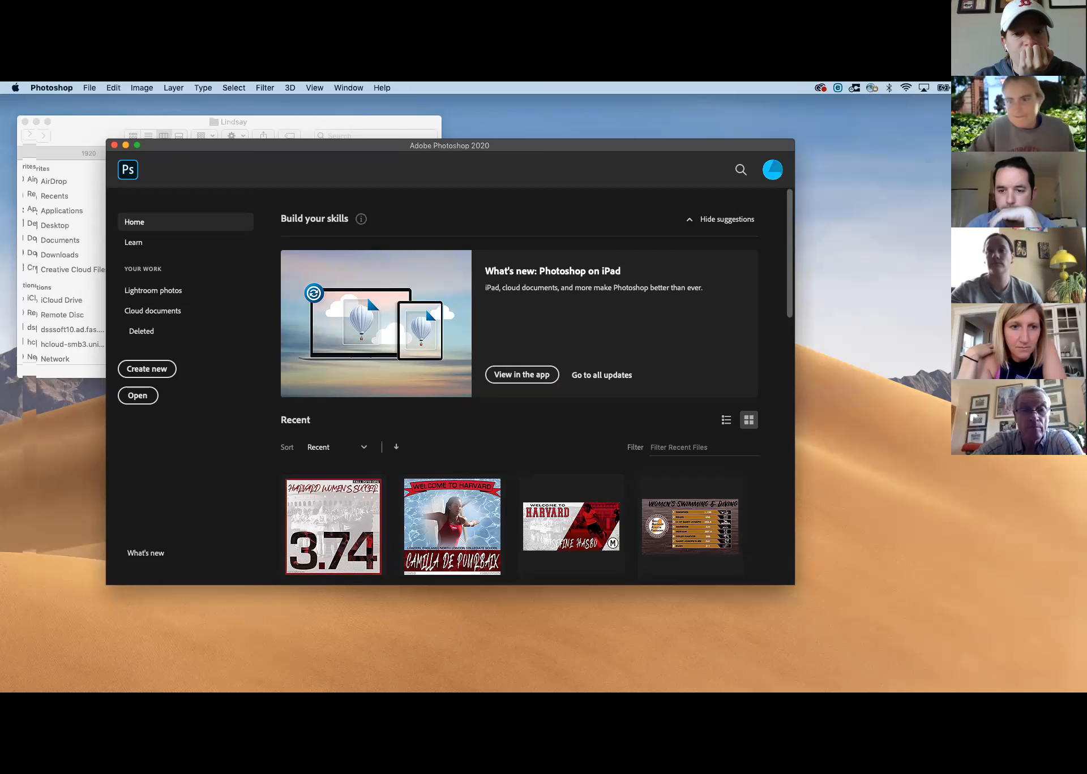
# Create a new document 1000 pixels wide and 1000 pixels high with a white background
pyautogui.moveTo(653, 149); pyautogui.dragTo(685, 148)
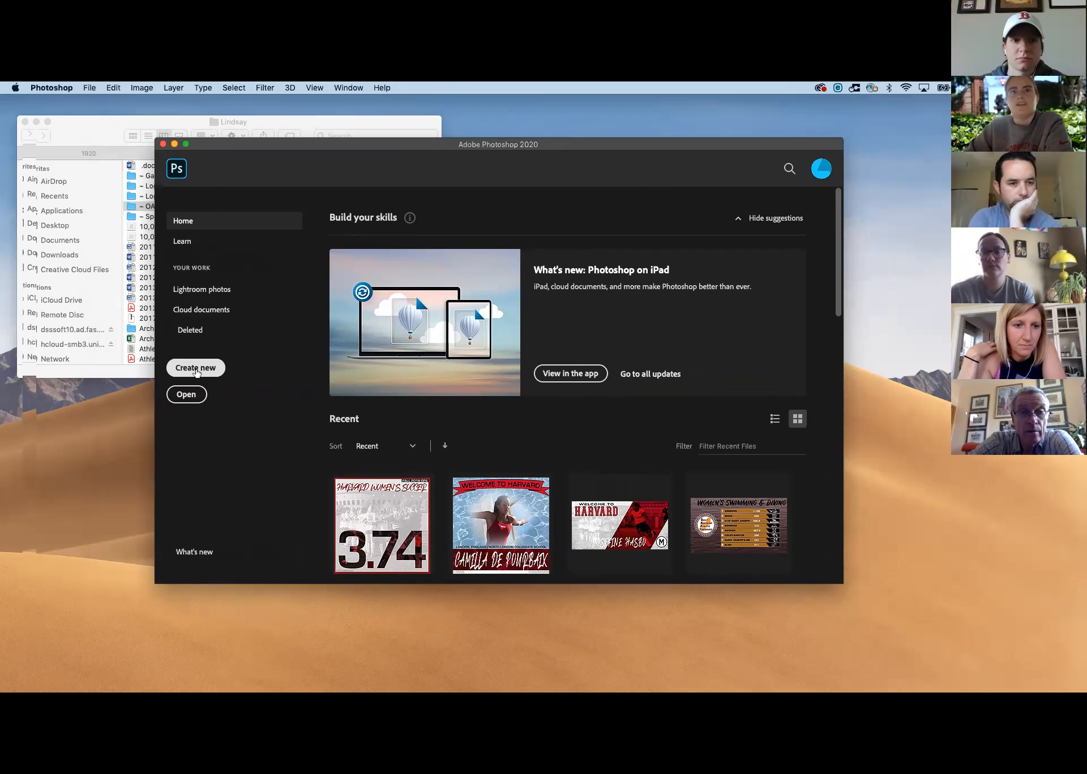
pyautogui.click(196, 369)
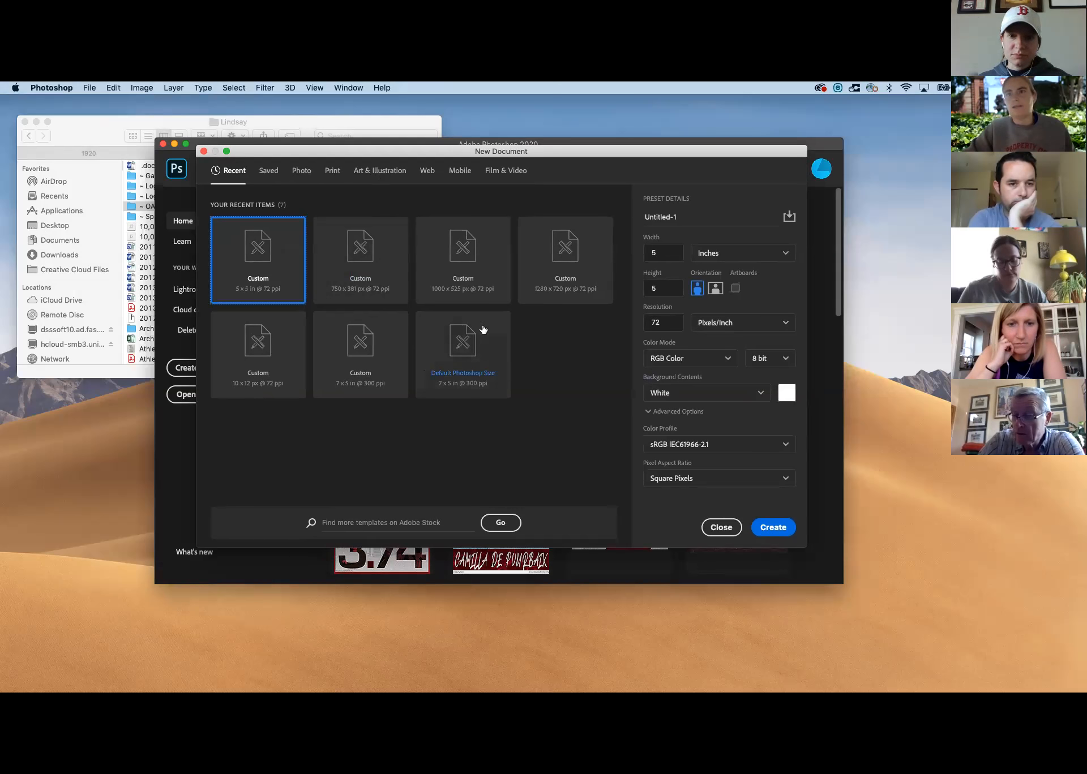
pyautogui.click(460, 298)
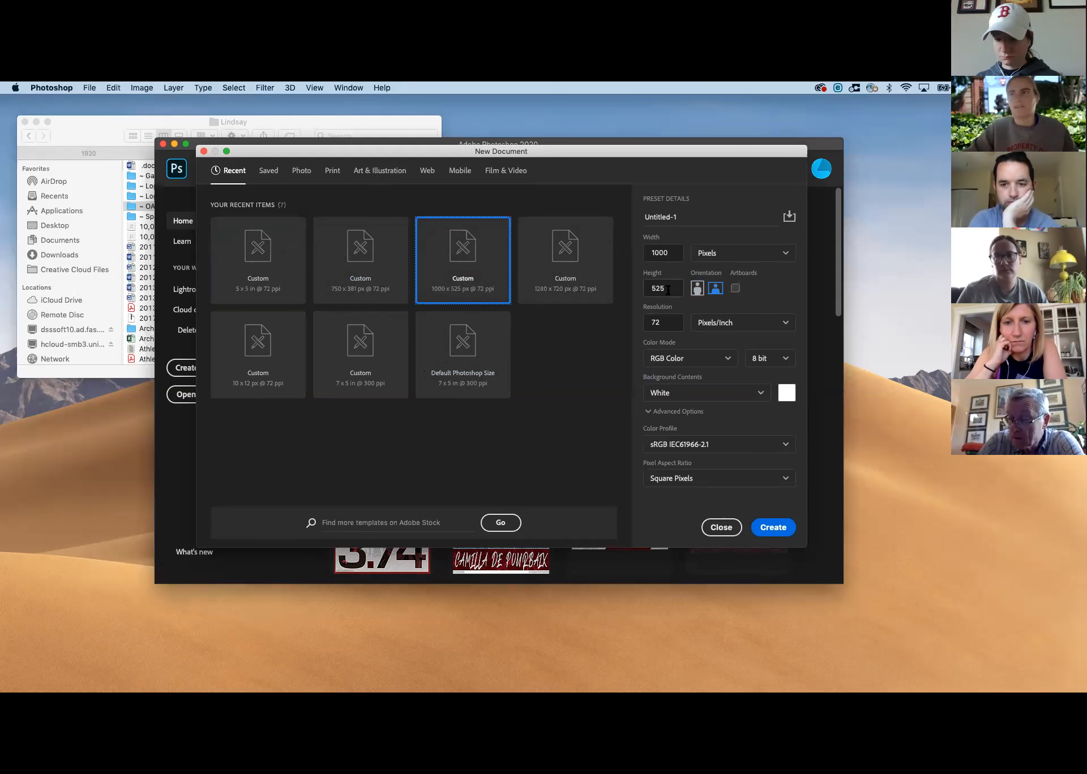
pyautogui.moveTo(668, 289); pyautogui.dragTo(654, 286)
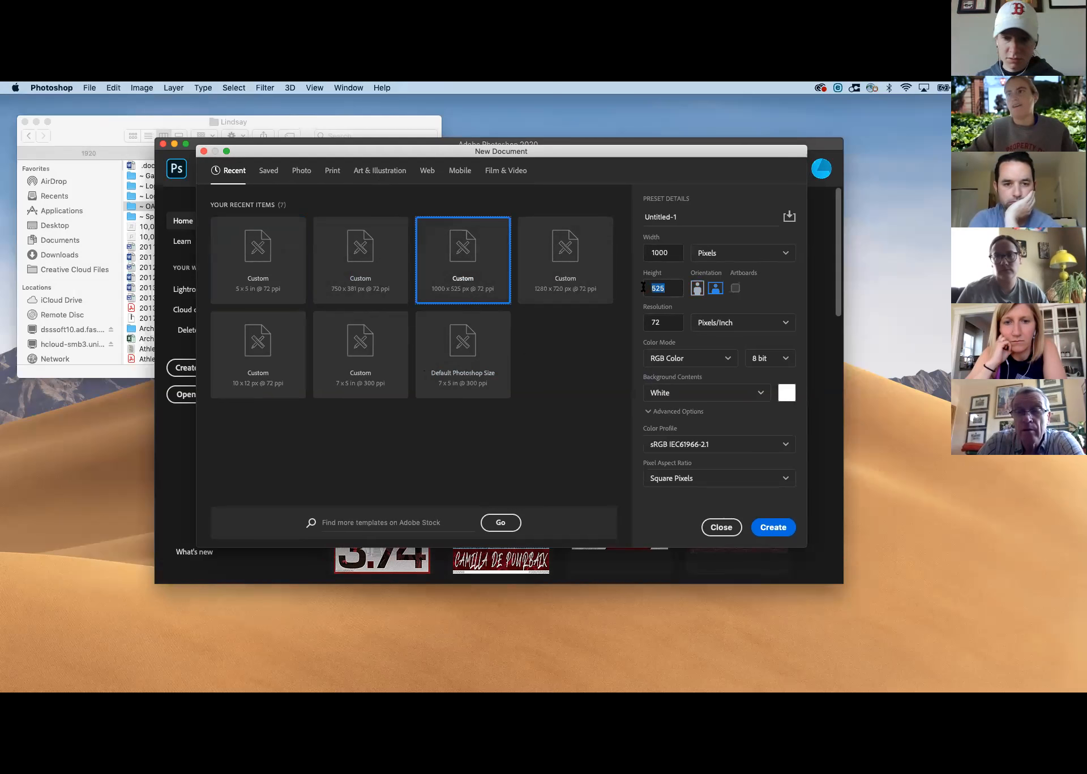
pyautogui.write('1000')
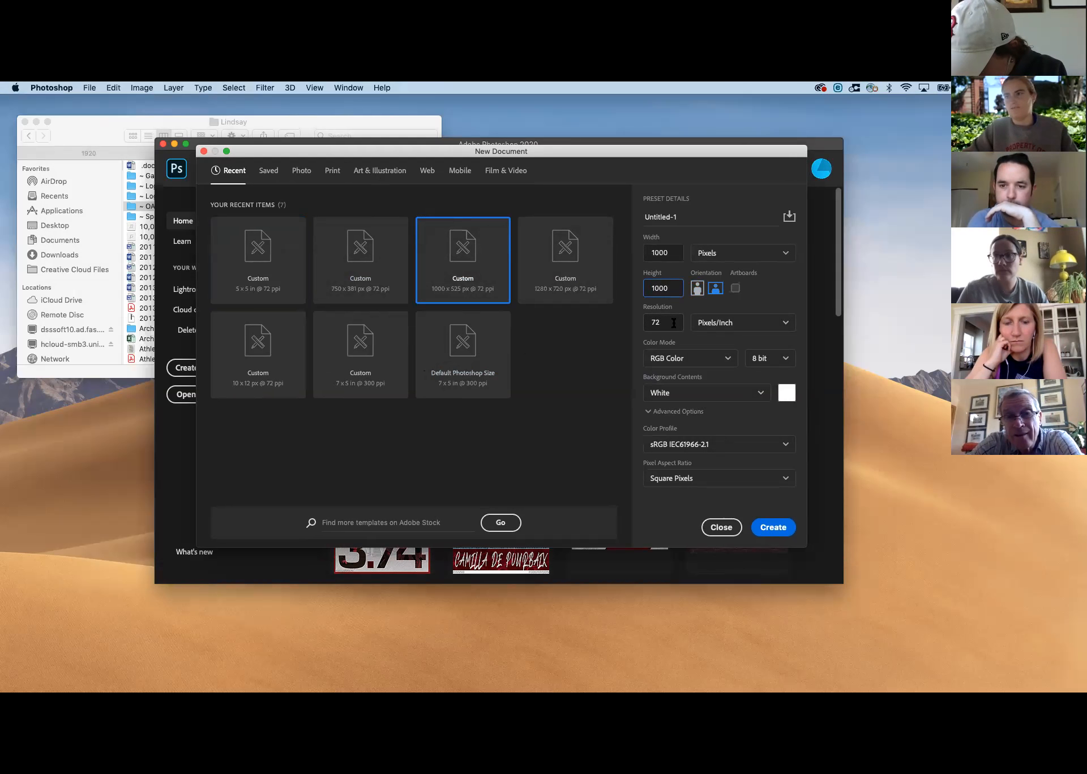
pyautogui.click(687, 398)
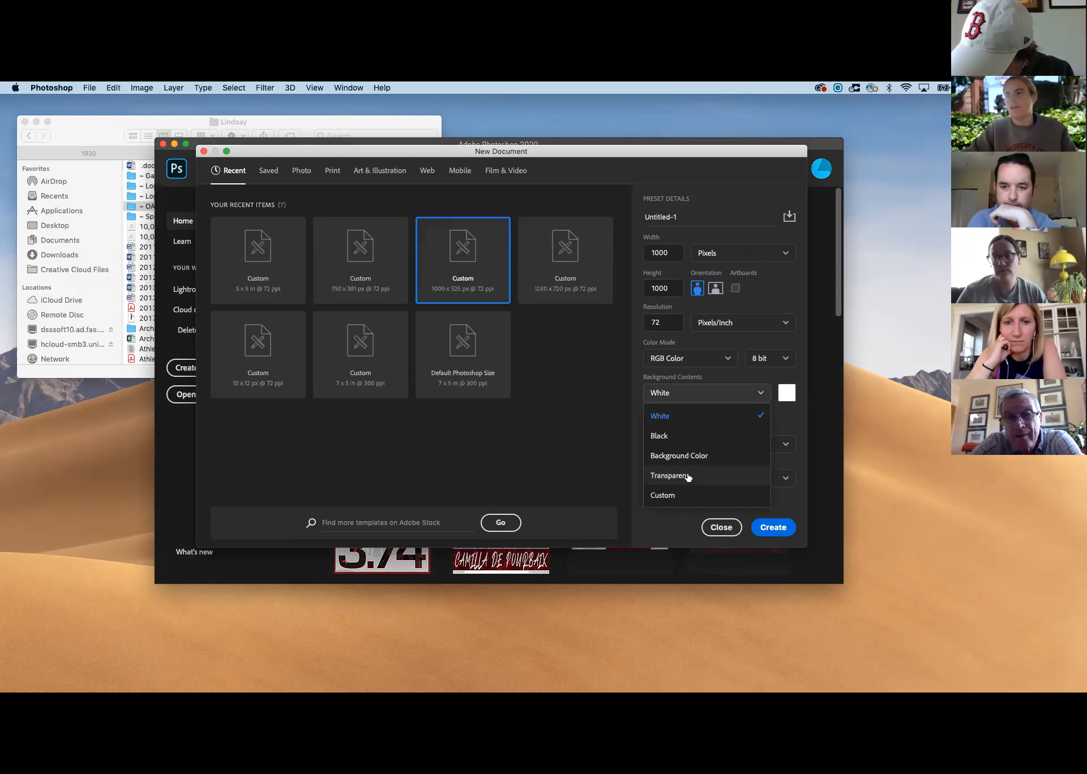
pyautogui.click(707, 417)
pyautogui.click(776, 535)
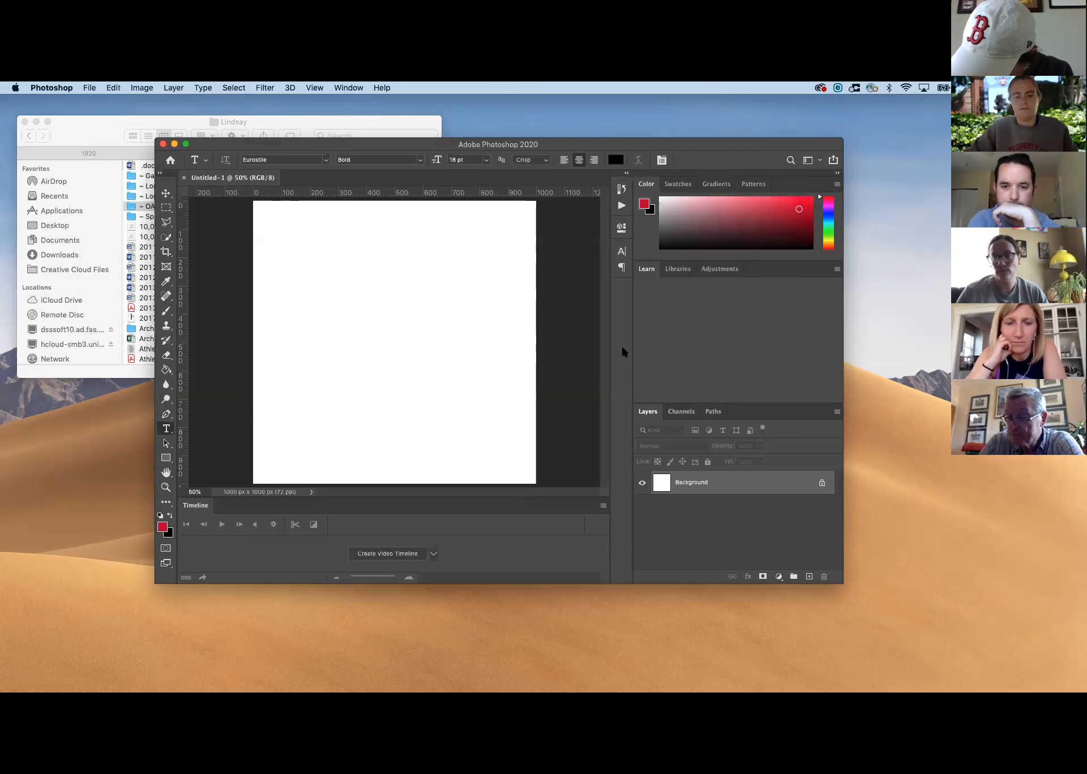
# Draw a wide horizontal text box across the upper part of the canvas and set its font size to 72 pt
pyautogui.press('super+minus')
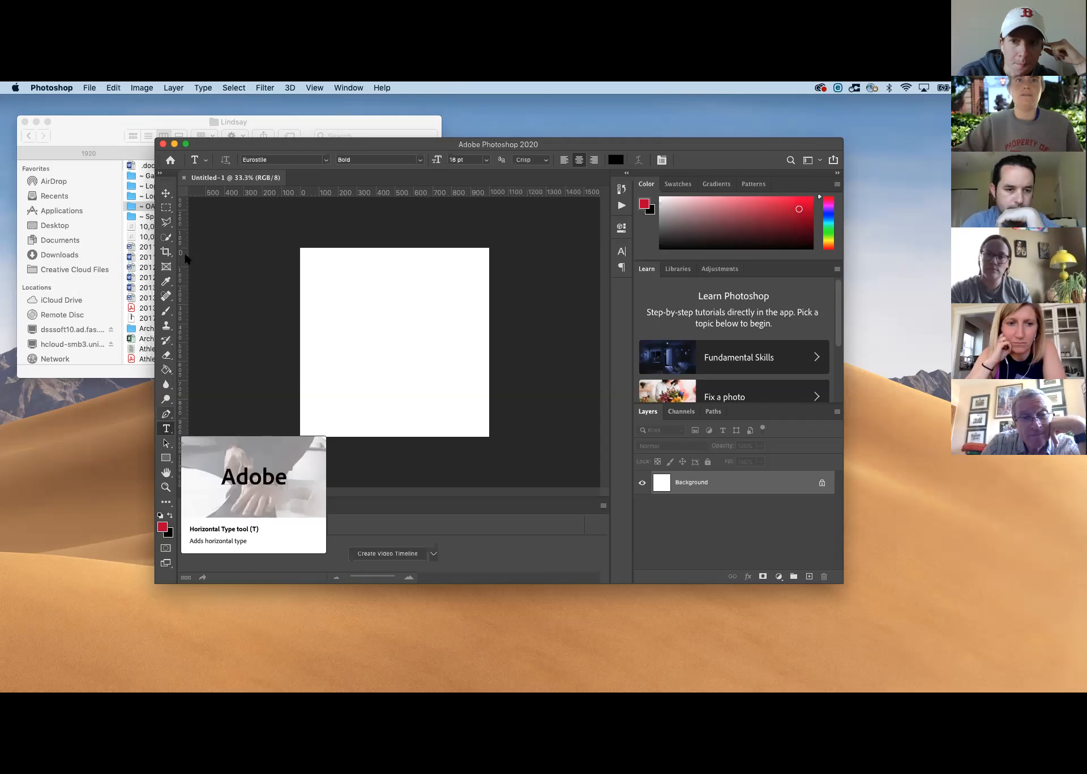
pyautogui.press('v')
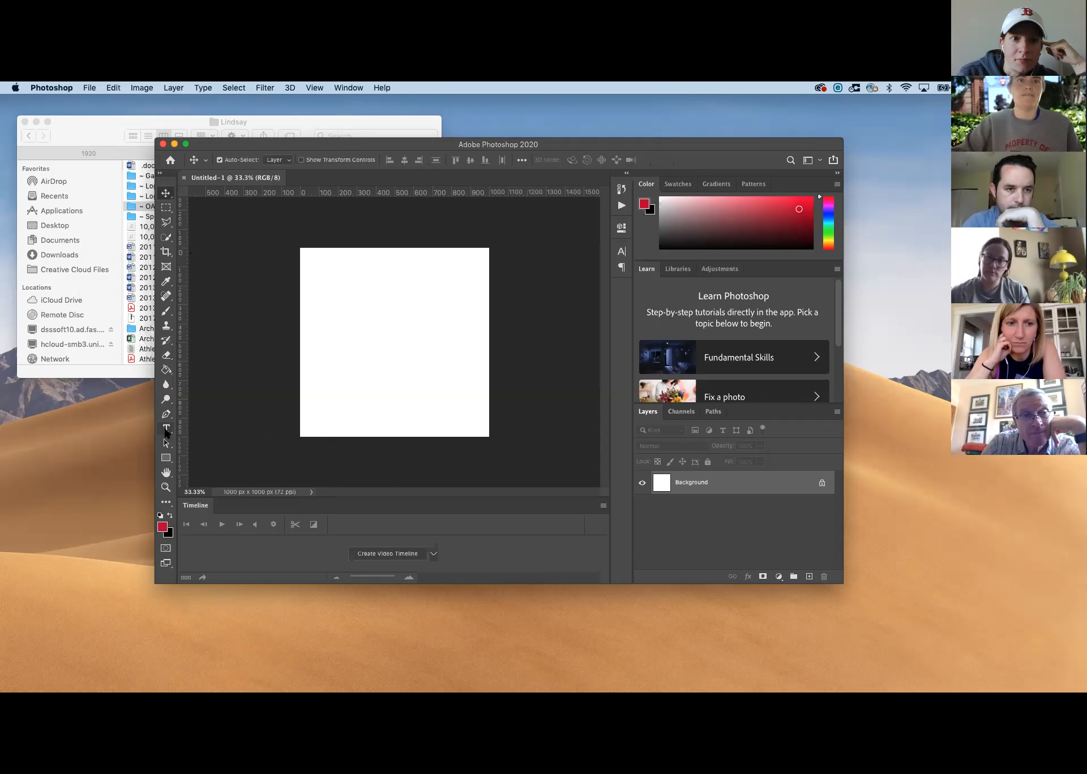
pyautogui.click(170, 426)
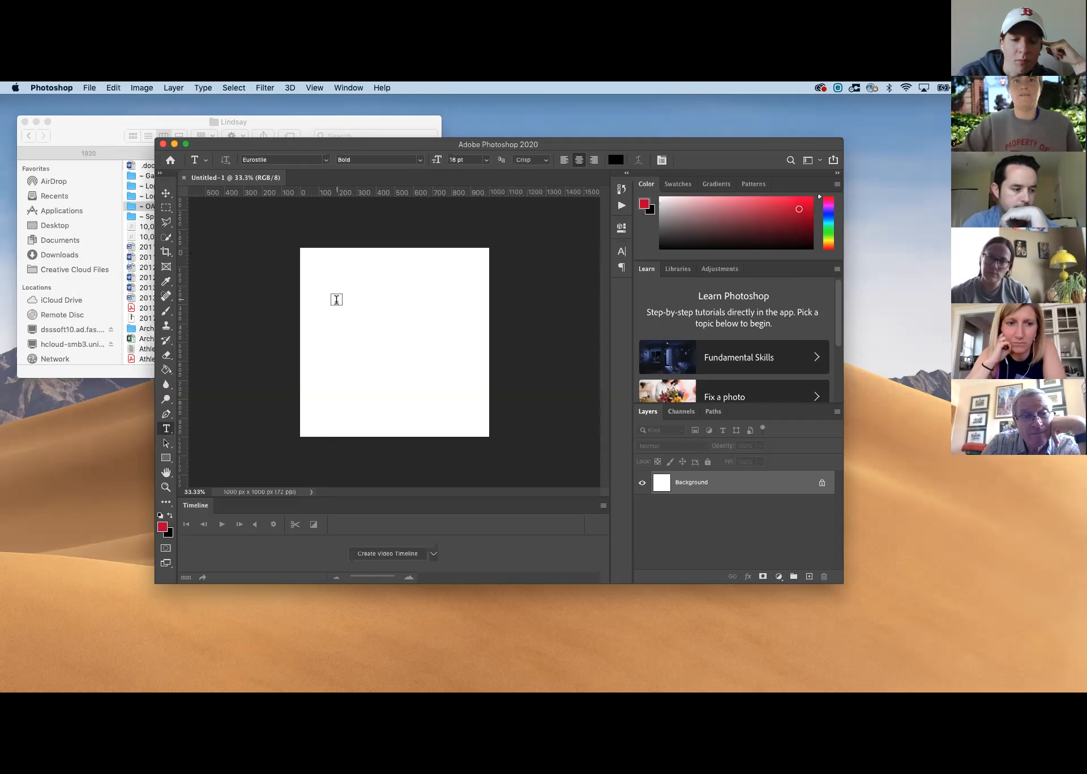
pyautogui.moveTo(311, 272); pyautogui.dragTo(474, 322)
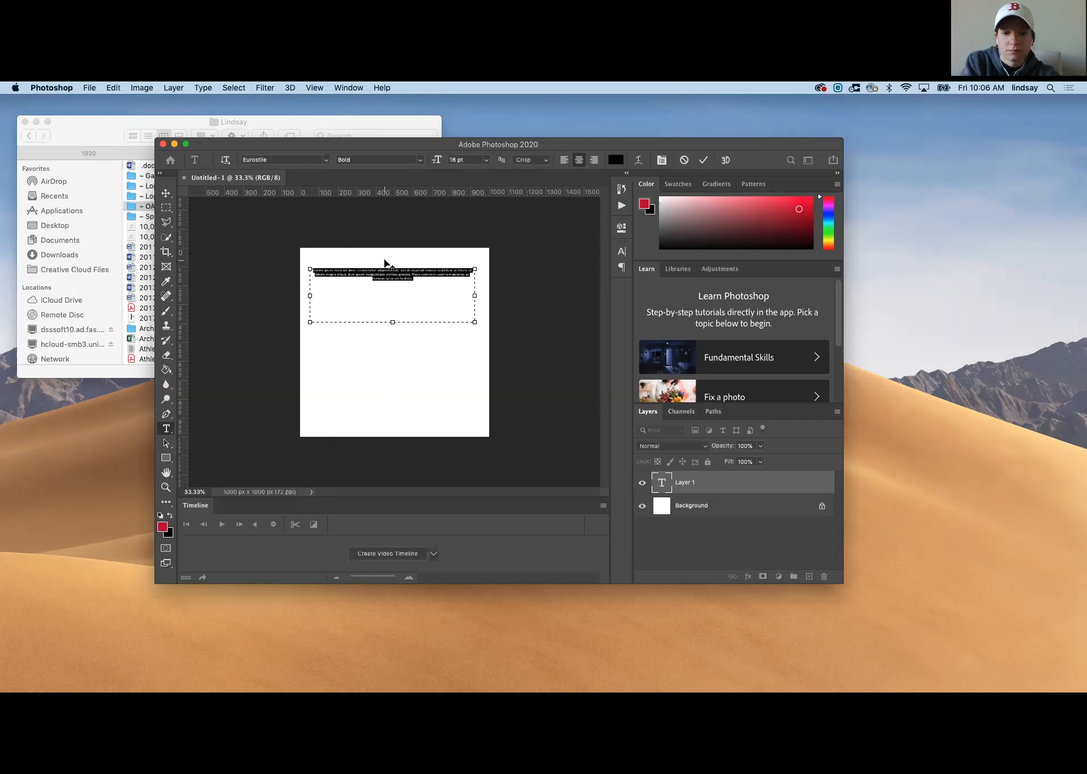
pyautogui.click(485, 160)
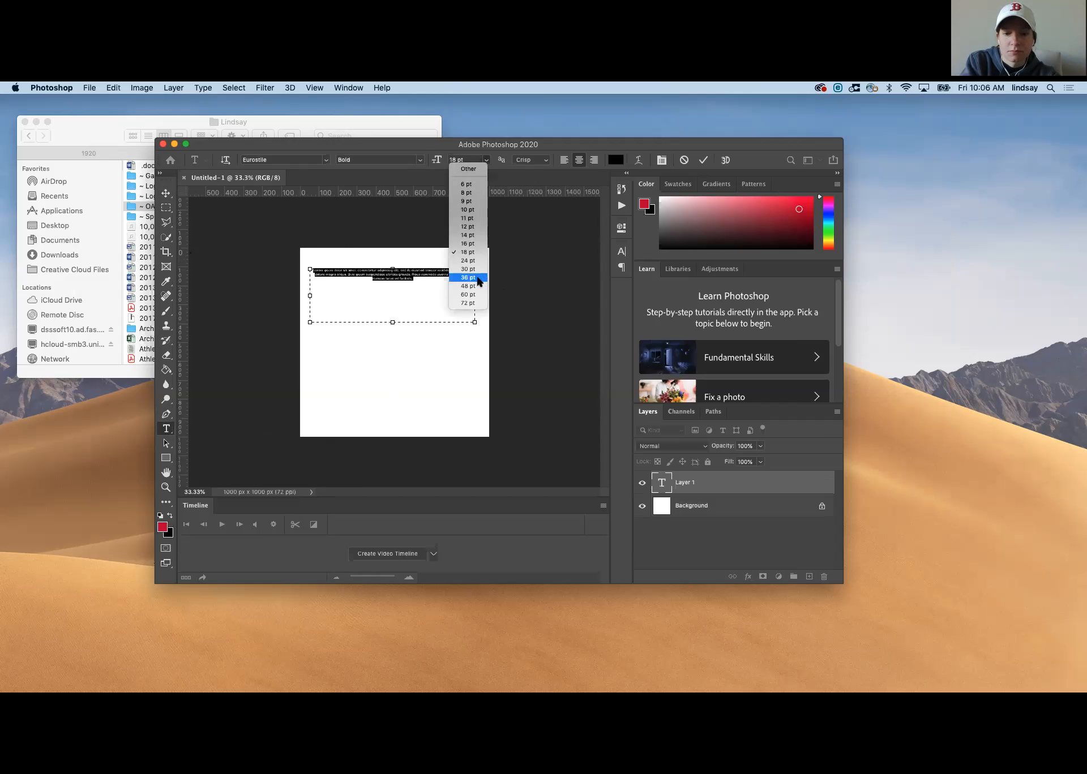
pyautogui.click(469, 304)
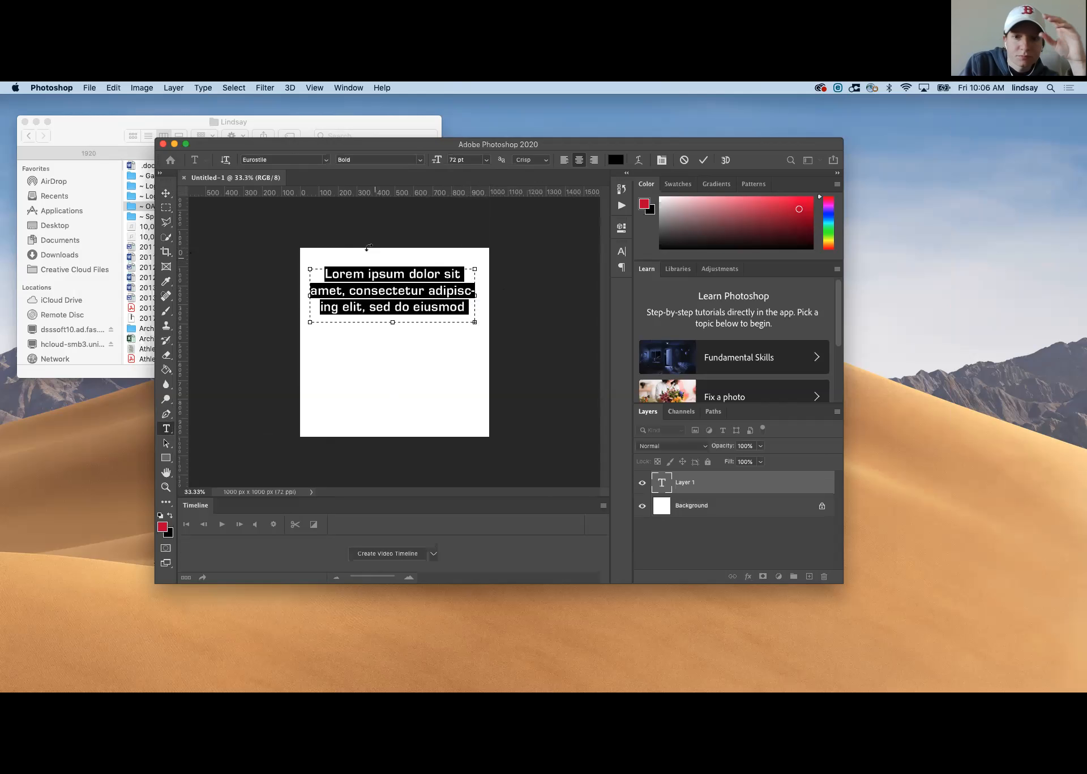
# Replace the placeholder text with "SIMMONS VOLLEYBALL"
pyautogui.press('BackSpace')
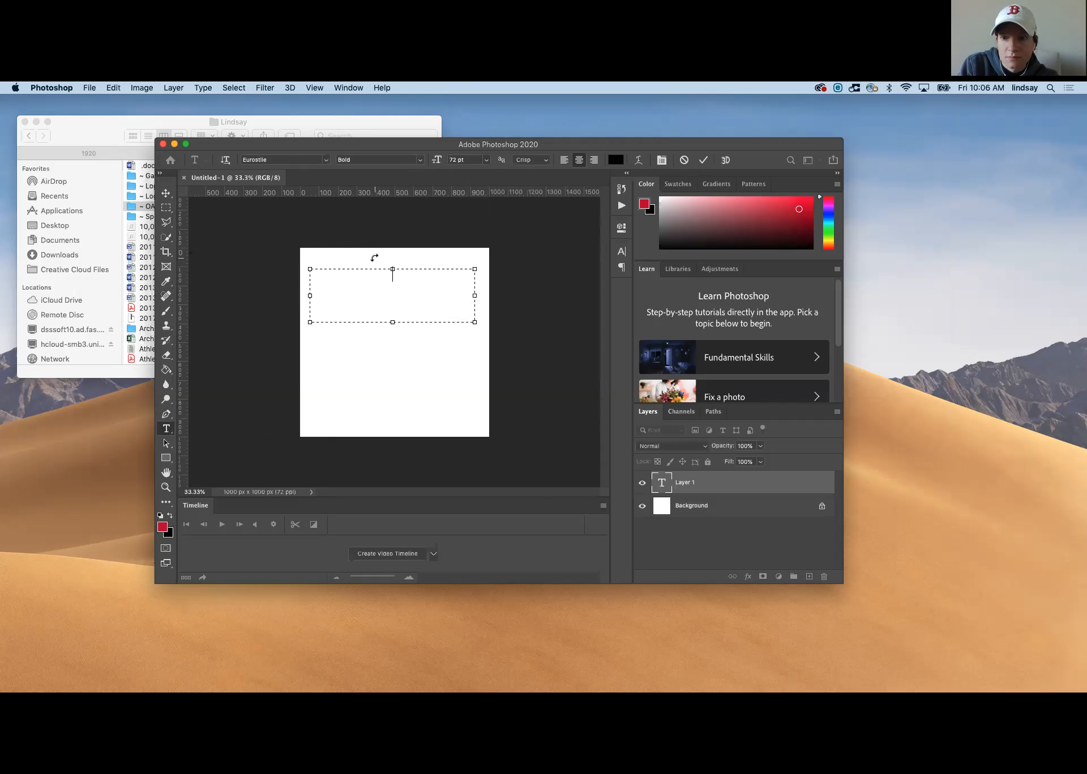
pyautogui.write('SIMMONS TEST')
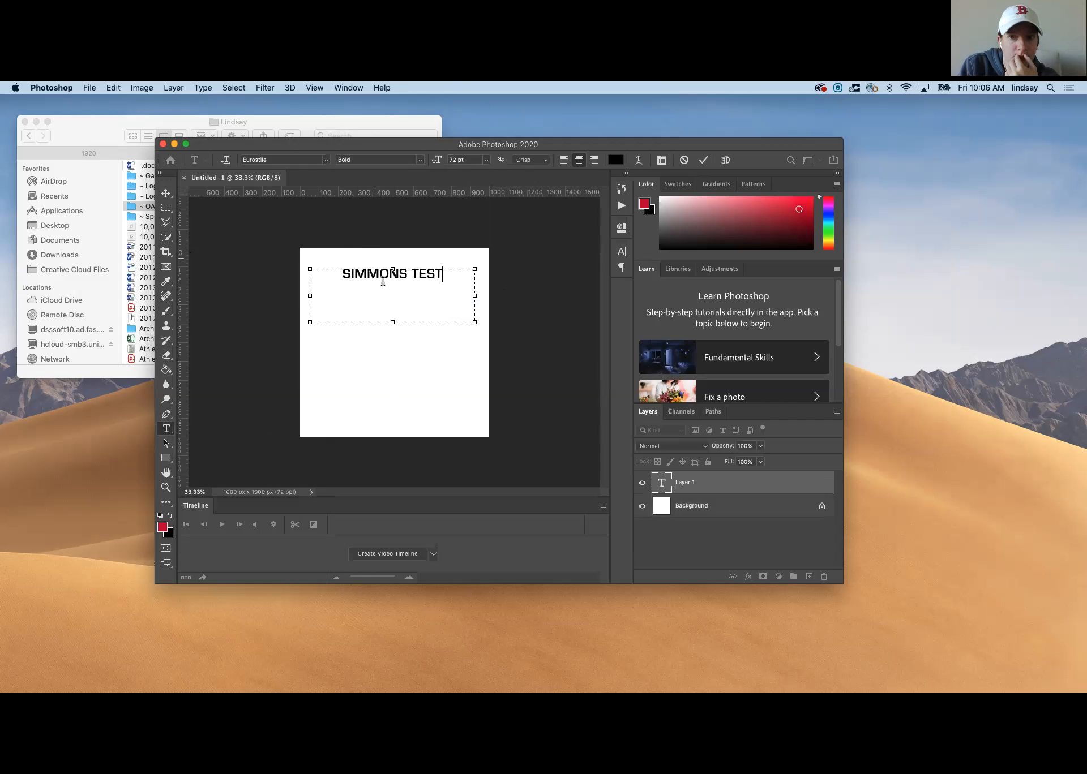
pyautogui.press('BackSpace')
pyautogui.press('BackSpace')
pyautogui.press('BackSpace')
pyautogui.press('BackSpace')
pyautogui.press('BackSpace')
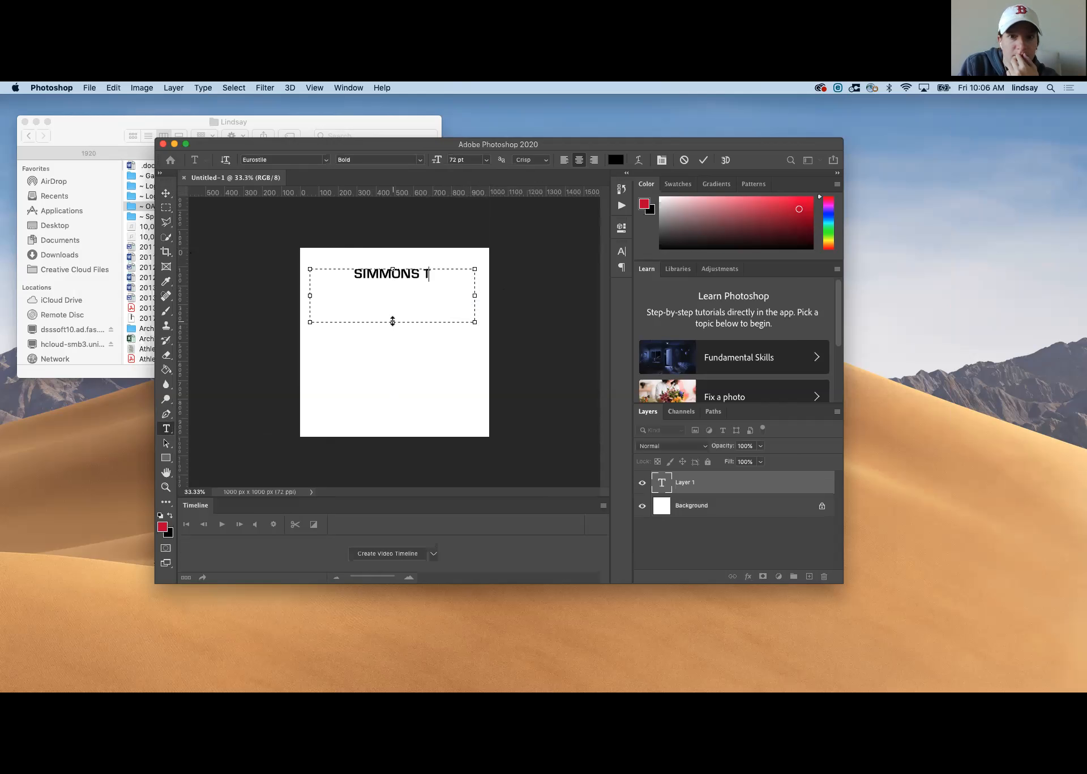
pyautogui.write('VOLLEYBALL')
# Shrink the text box's height to fit its single line and commit the text, keeping the layer name
pyautogui.moveTo(392, 321); pyautogui.dragTo(392, 281)
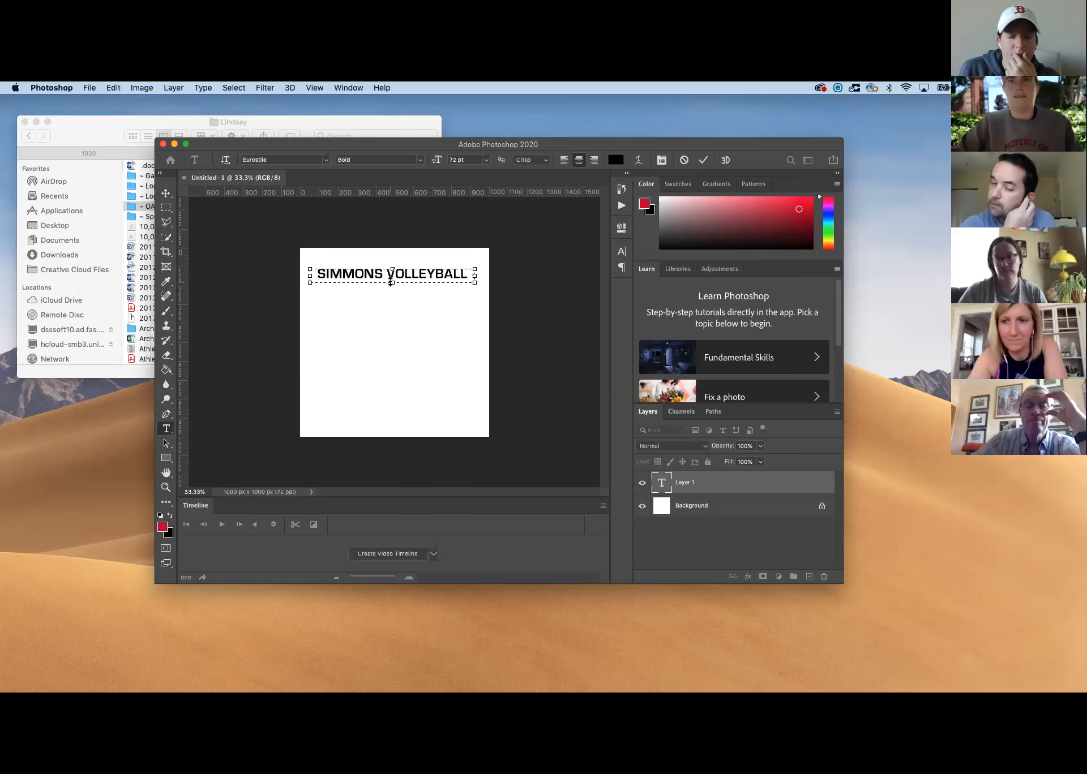
pyautogui.moveTo(392, 282); pyautogui.dragTo(391, 281)
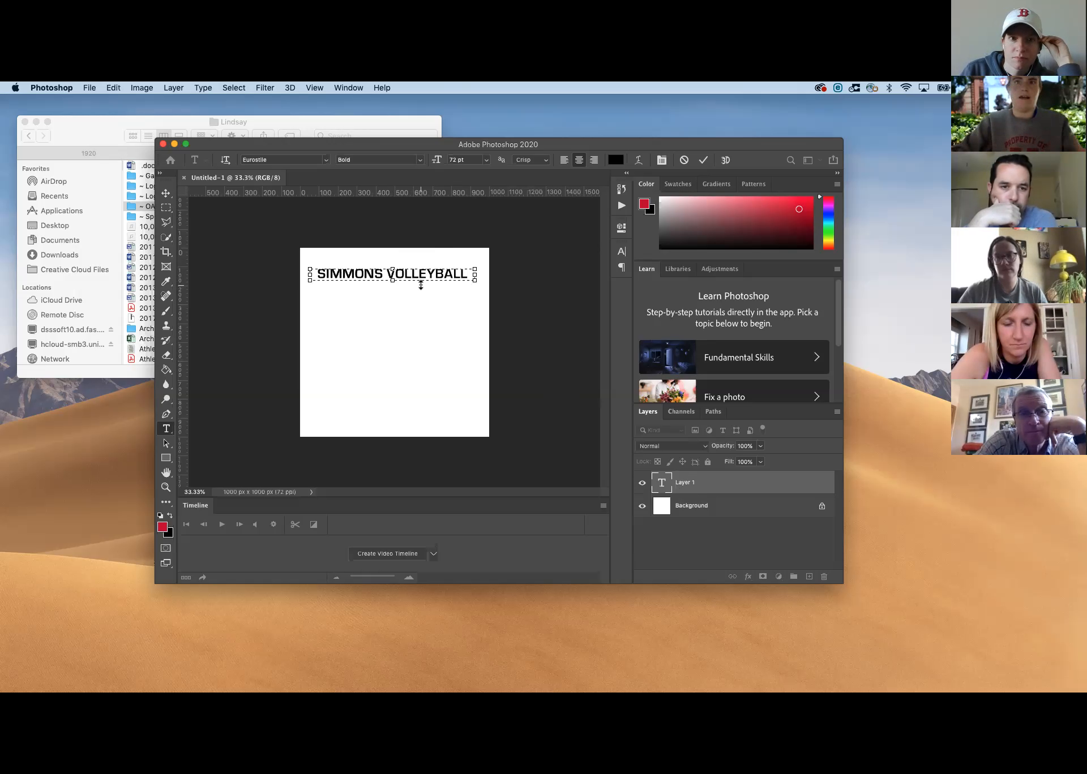
pyautogui.click(690, 486)
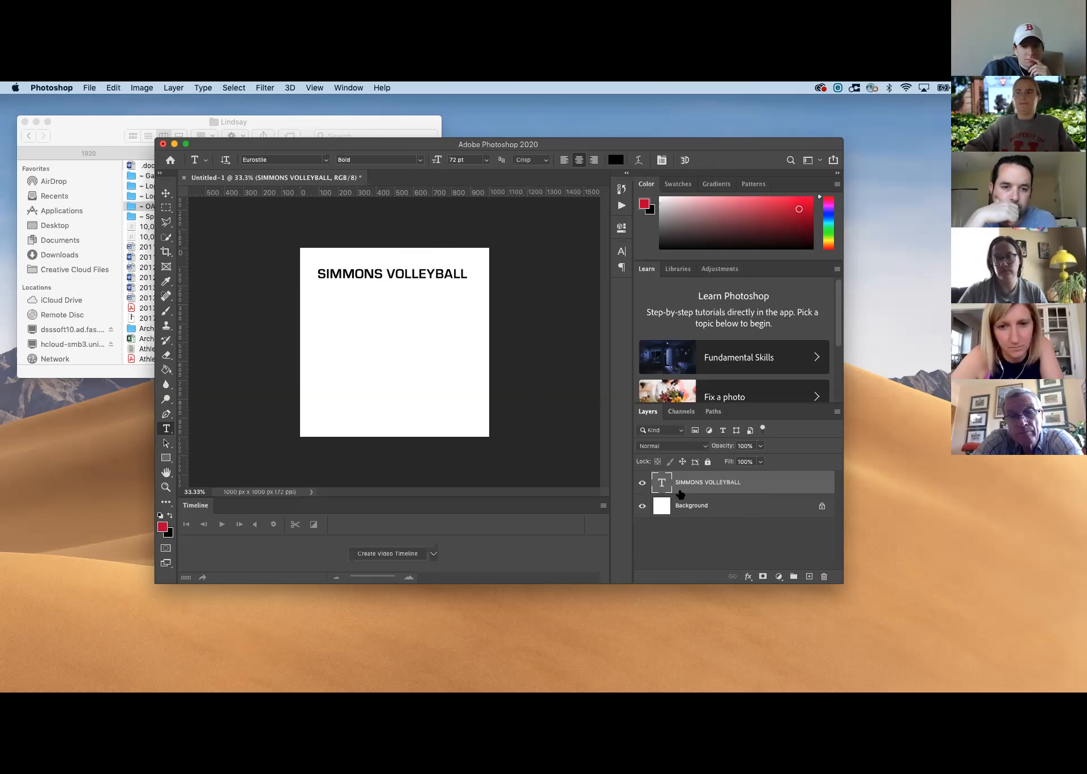
pyautogui.doubleClick(682, 483)
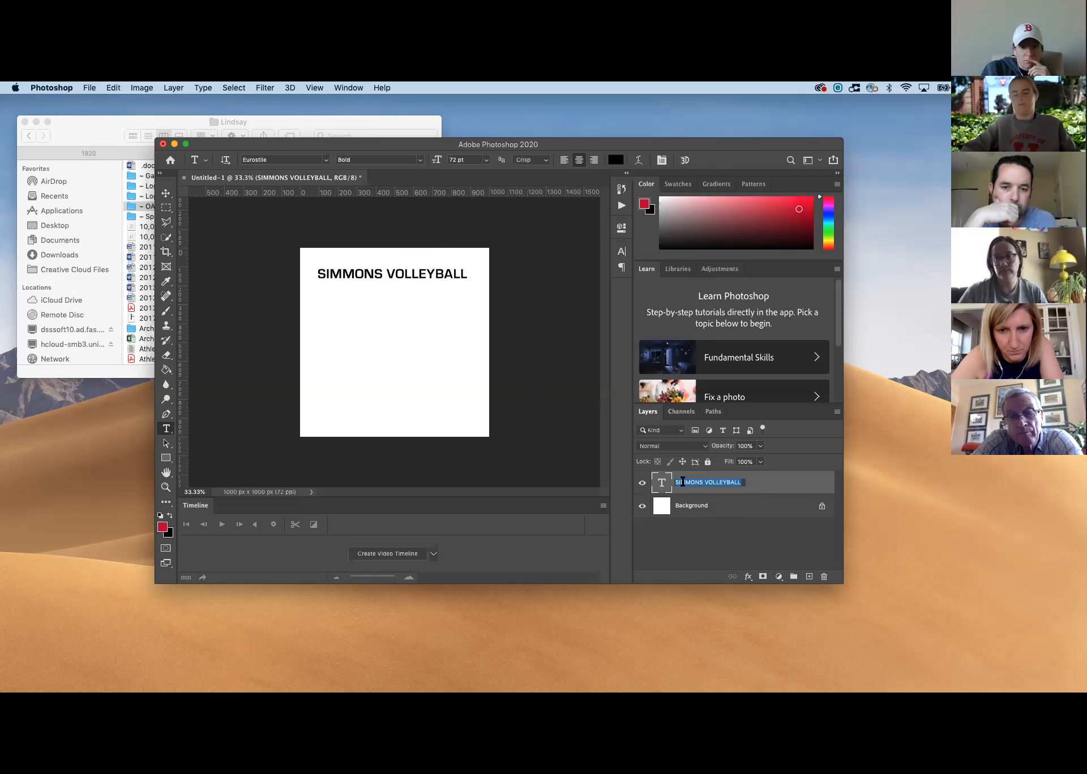
pyautogui.click(772, 481)
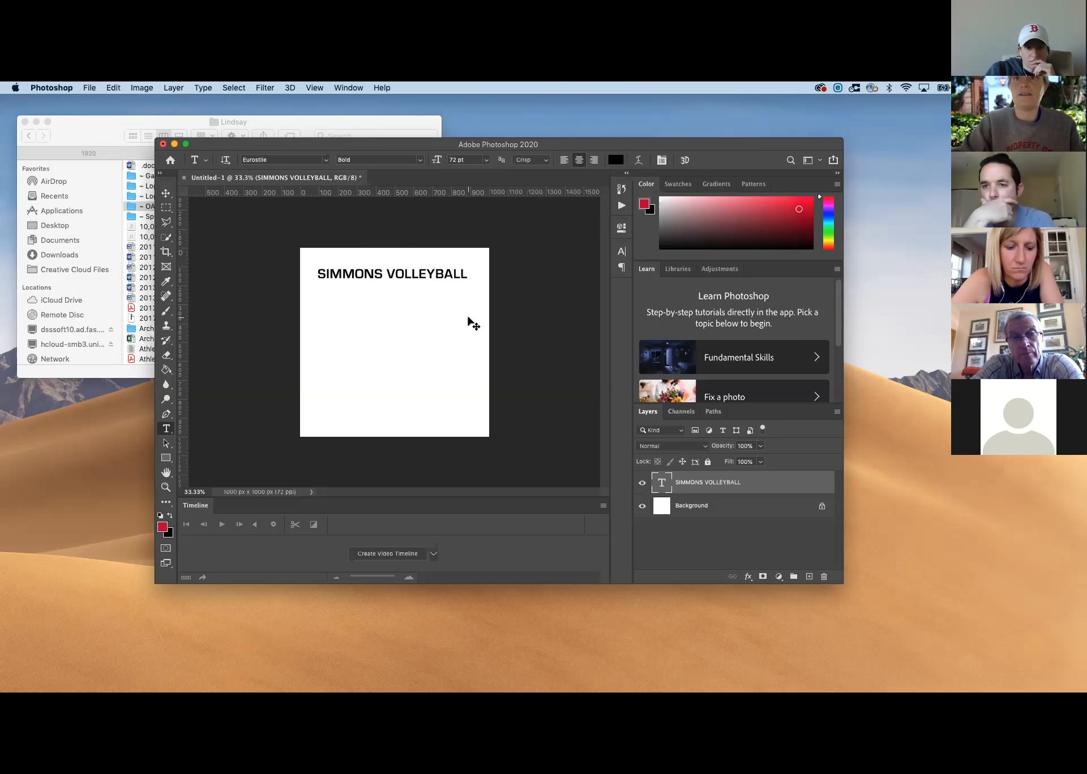
# Scale the SIMMONS VOLLEYBALL text proportionally to about 124% and centre it horizontally near the canvas's upper edge, at about Y 75 px
pyautogui.press('super+t')
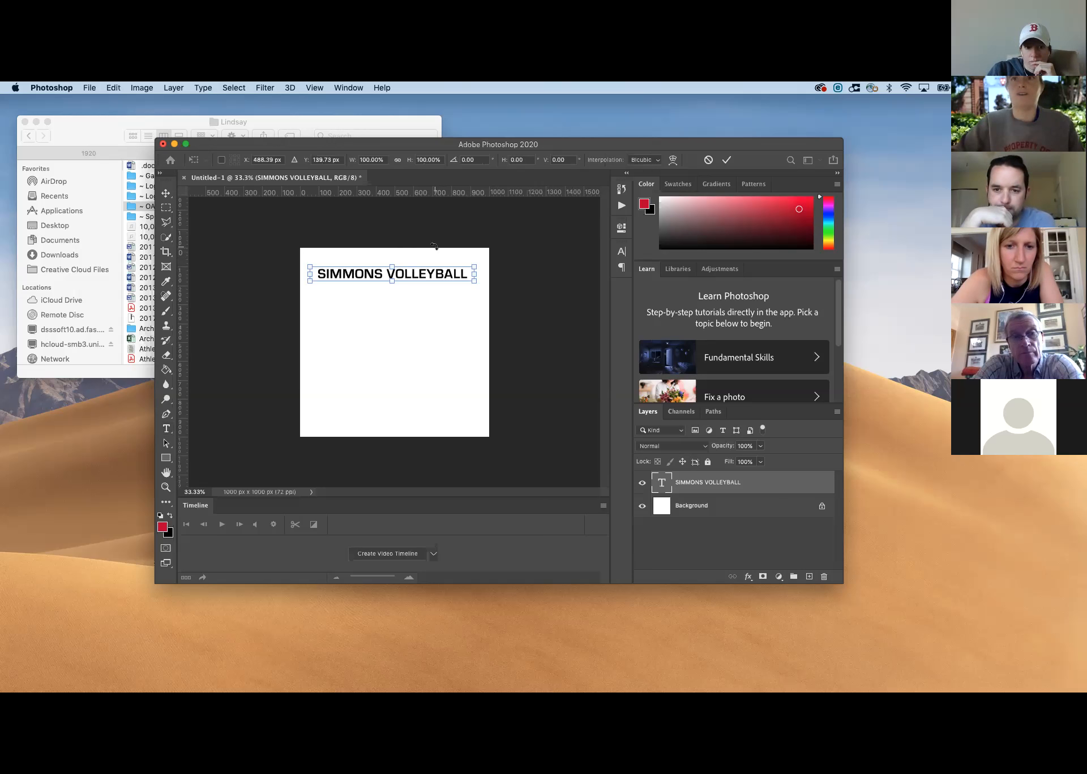
pyautogui.moveTo(474, 281)
pyautogui.mouseDown()
pyautogui.moveTo(529, 308)
pyautogui.moveTo(456, 321)
pyautogui.moveTo(547, 313)
pyautogui.moveTo(470, 302)
pyautogui.mouseUp()
pyautogui.press('super+z')
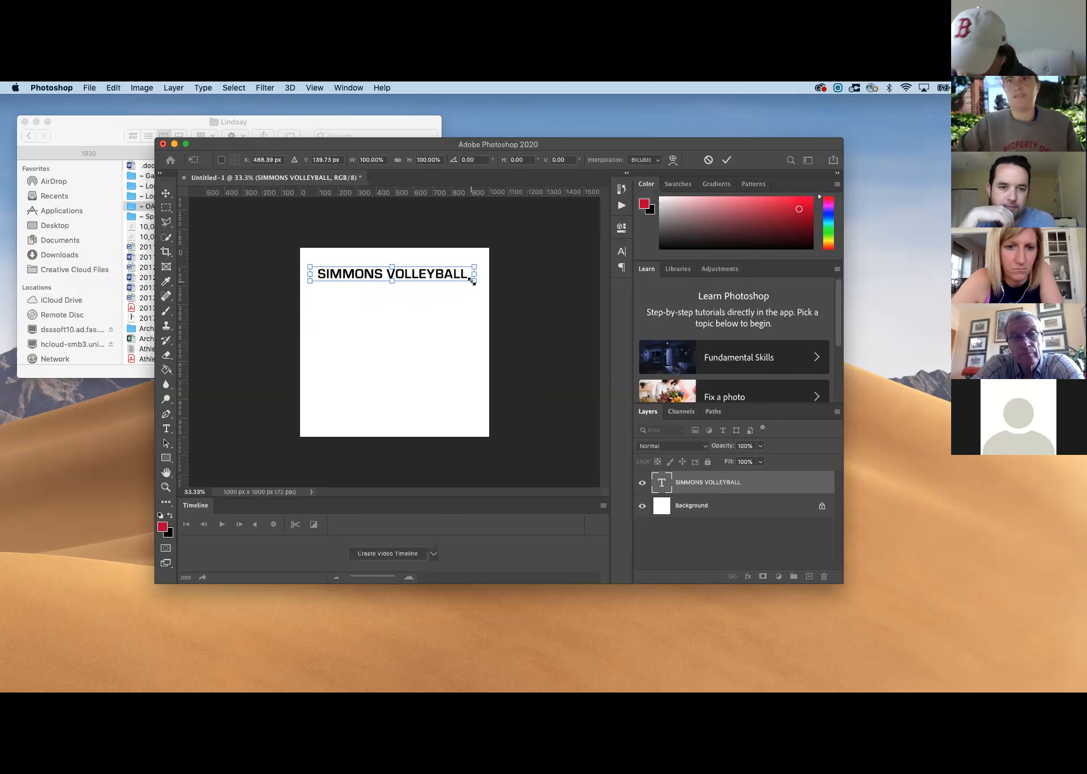
pyautogui.moveTo(472, 281); pyautogui.dragTo(511, 297)
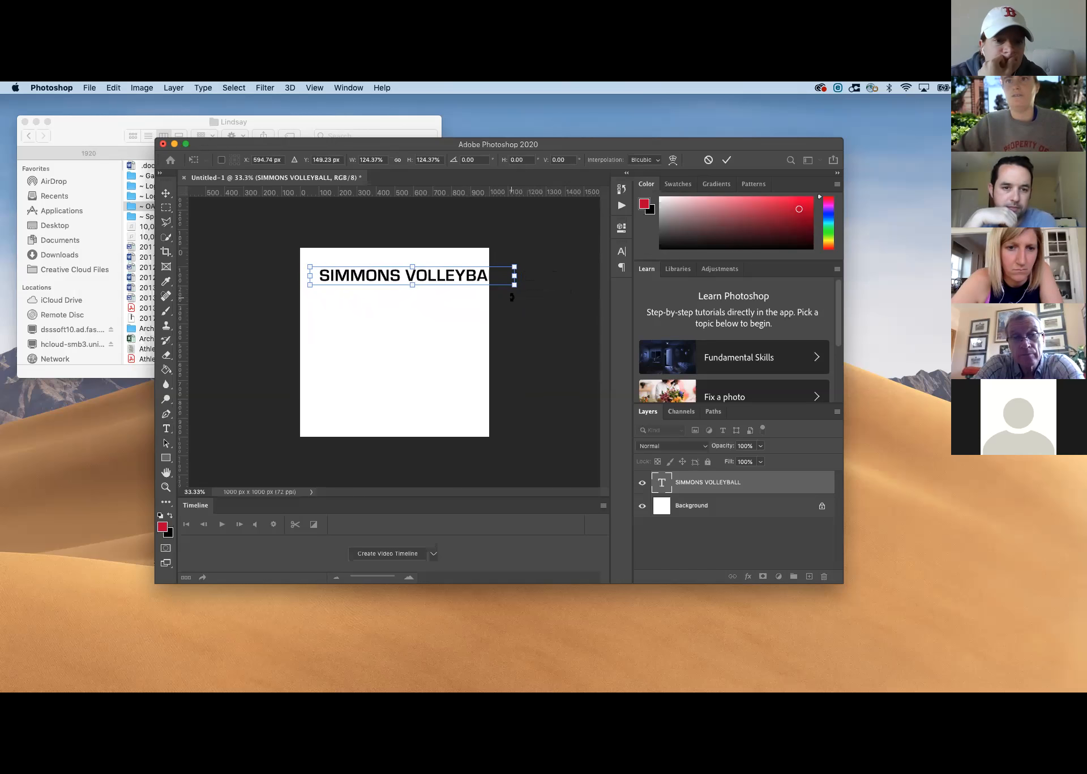
pyautogui.moveTo(432, 278); pyautogui.dragTo(408, 262)
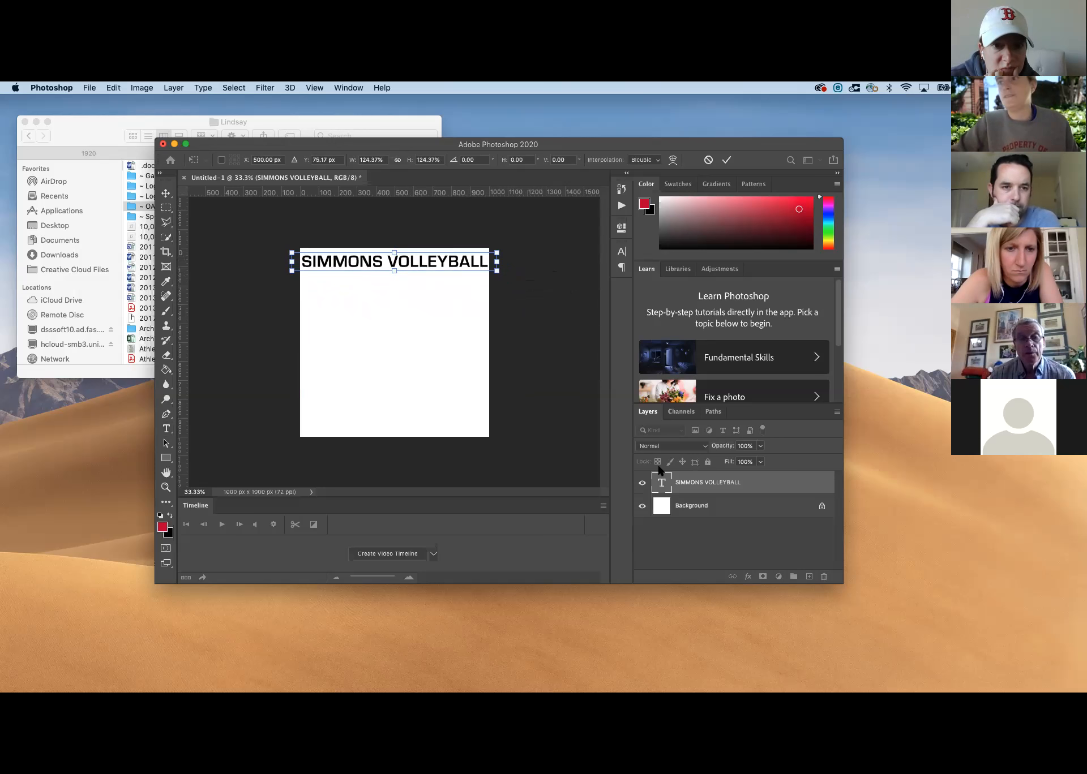
pyautogui.press('Return')
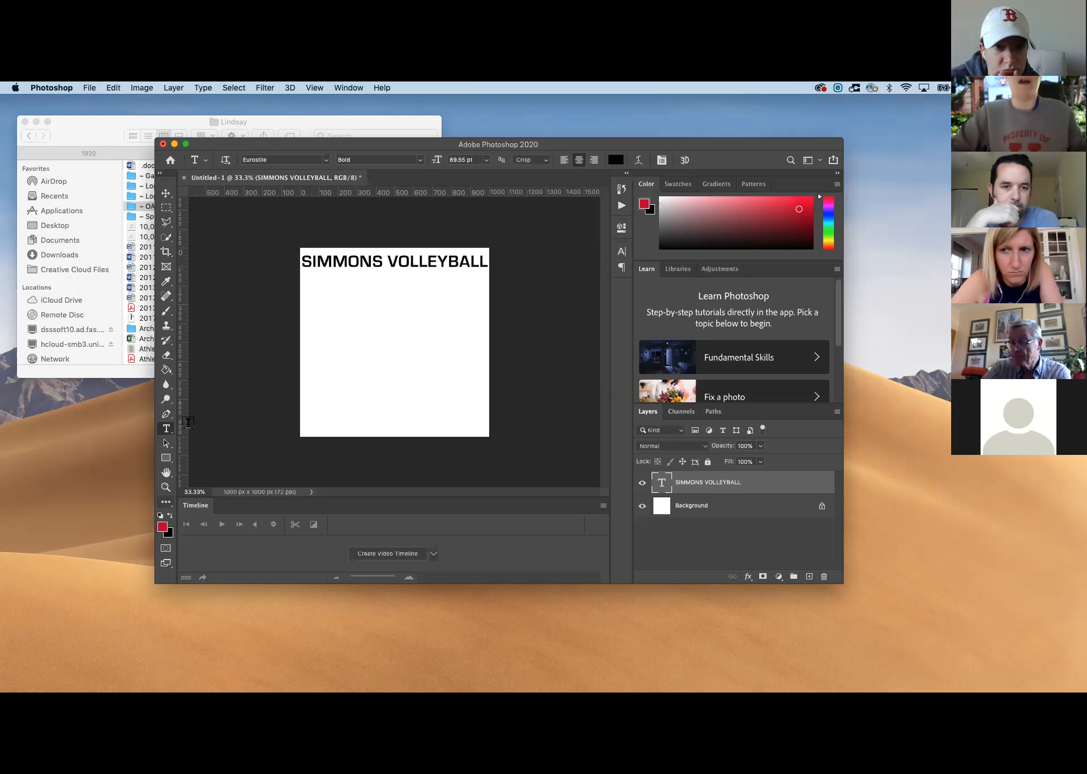
# Open the foreground colour for editing and pick a dark blue, #051379
pyautogui.moveTo(281, 142); pyautogui.dragTo(411, 129)
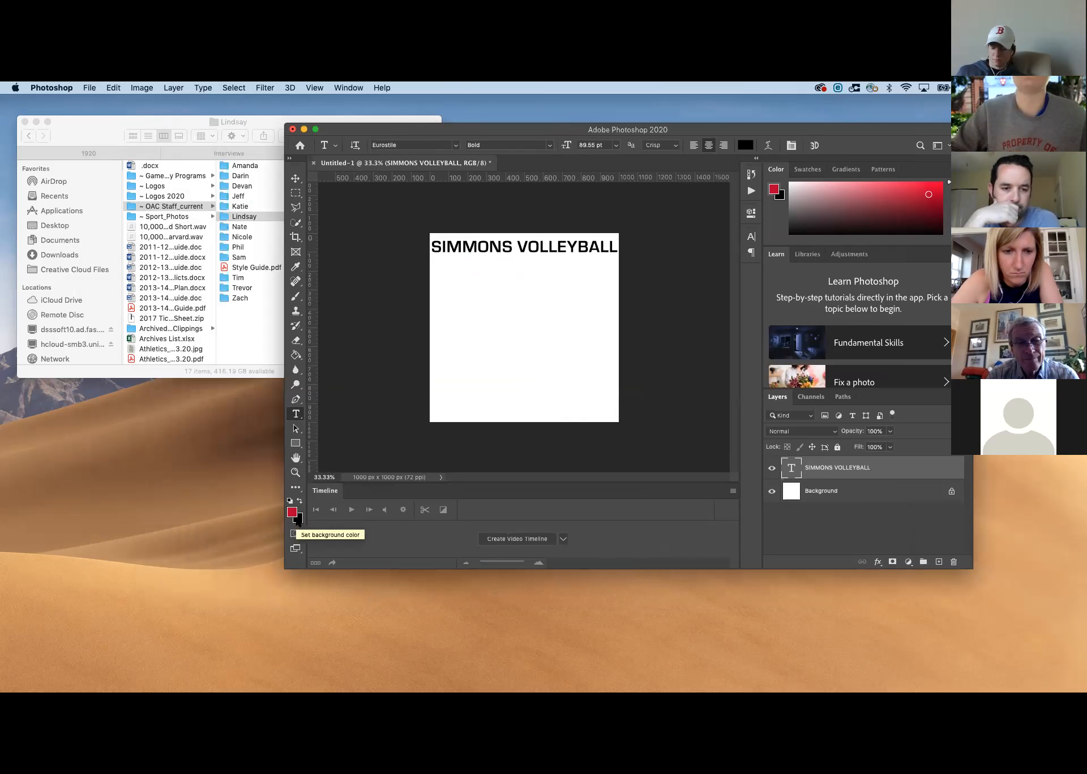
pyautogui.click(299, 519)
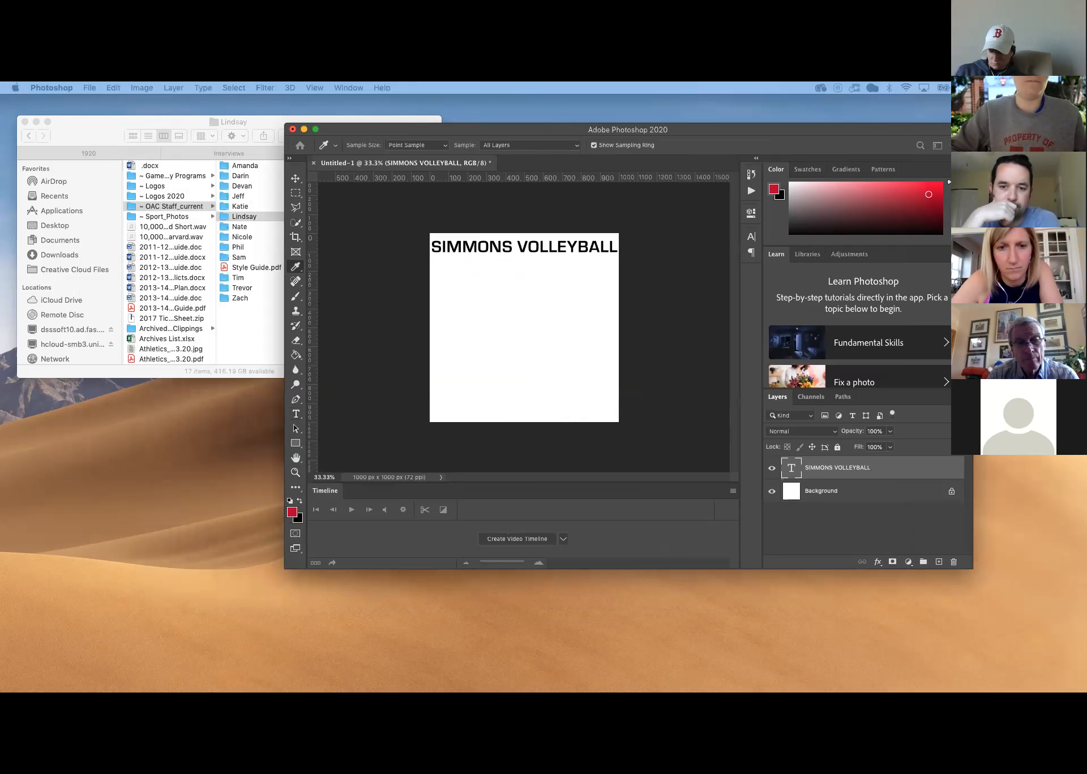
pyautogui.moveTo(264, 104); pyautogui.dragTo(422, 158)
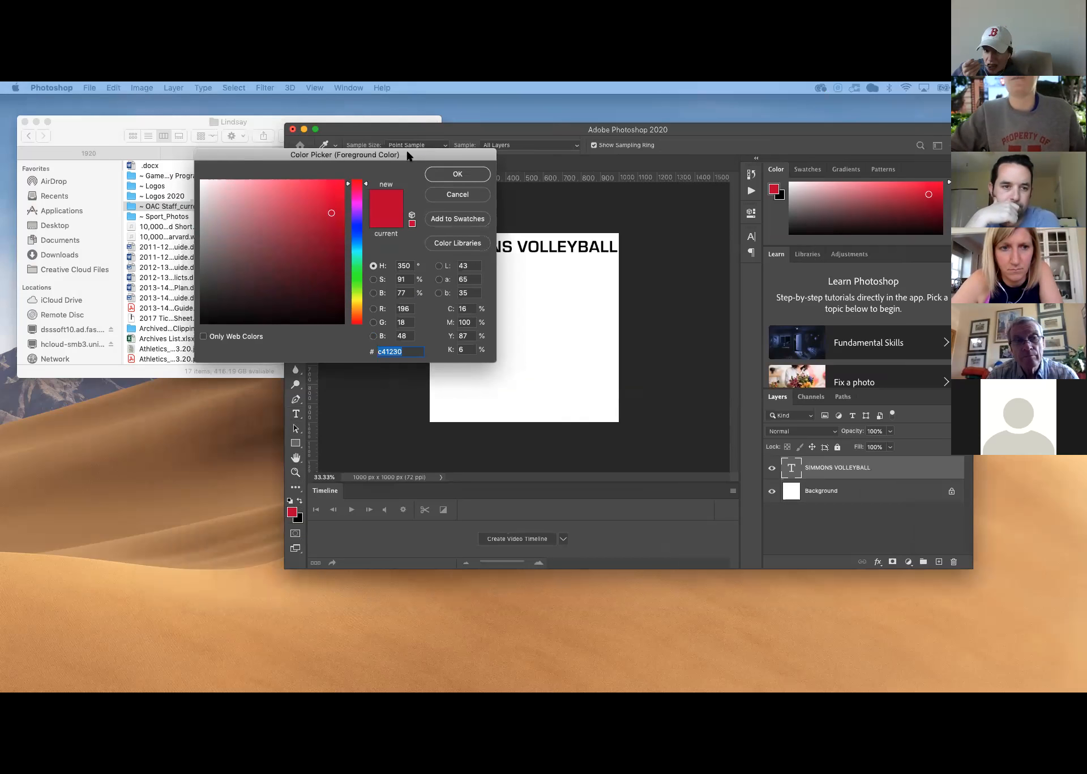
pyautogui.click(358, 232)
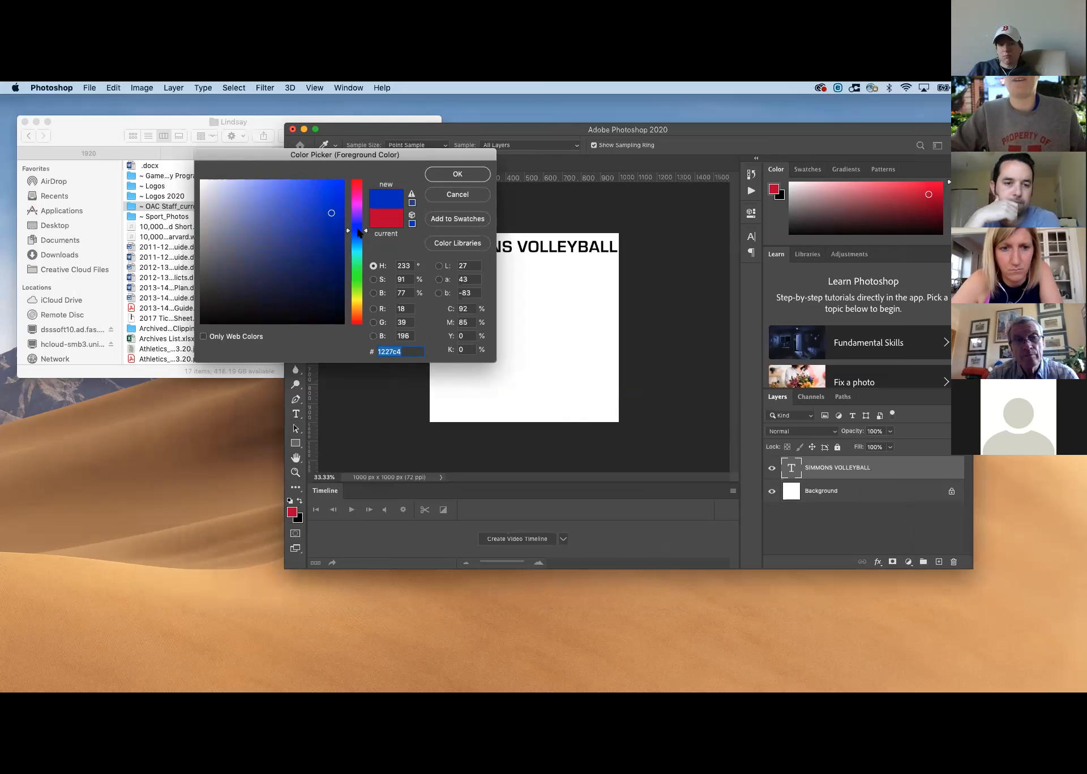
pyautogui.click(339, 259)
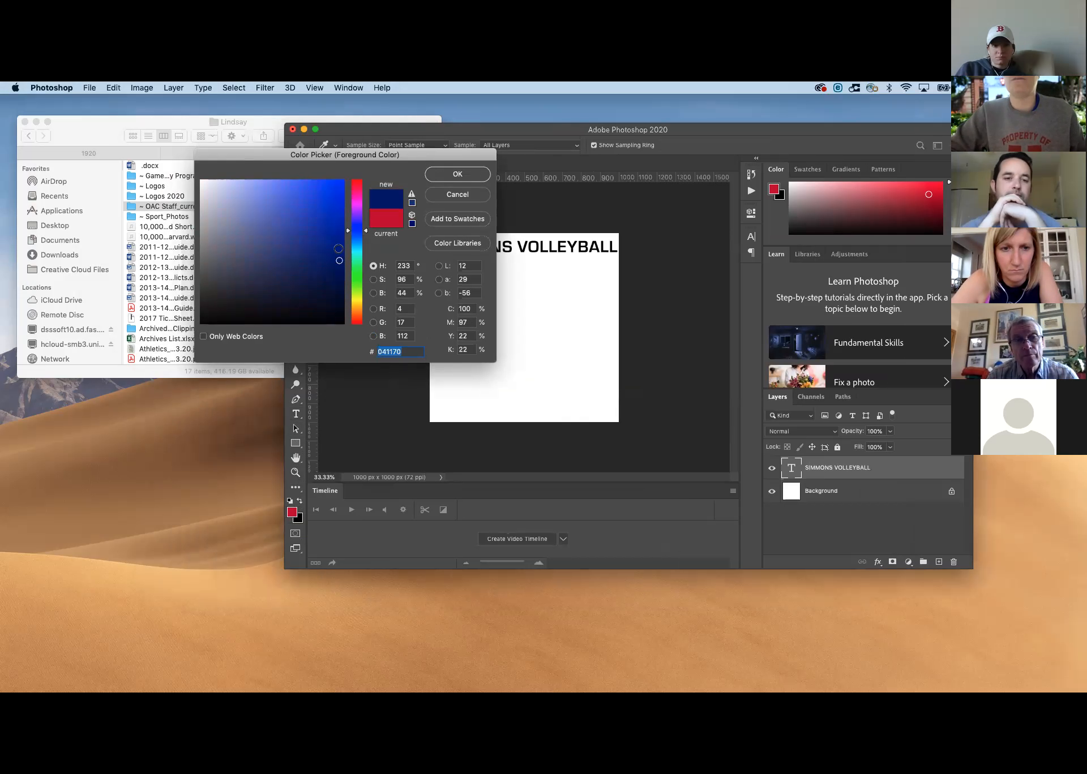
pyautogui.moveTo(339, 260); pyautogui.dragTo(337, 254)
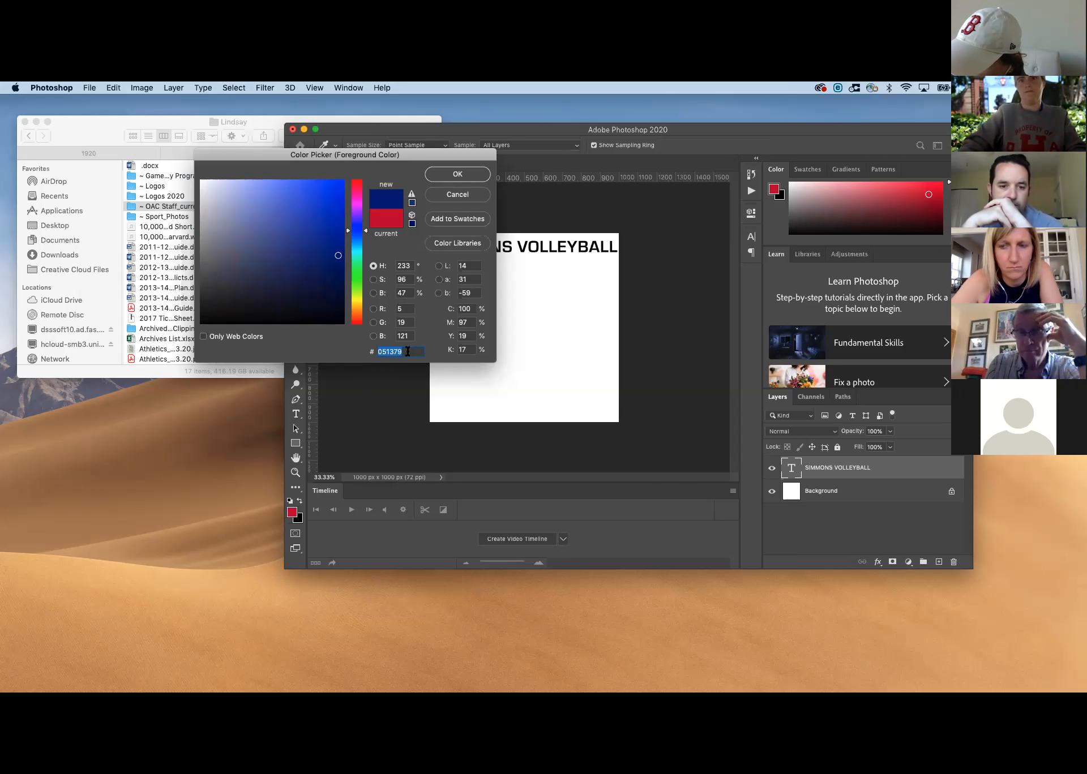
# Try the hex codes FFFFFF for white and 000000 for black as the foreground colour
pyautogui.write('FFFFFF')
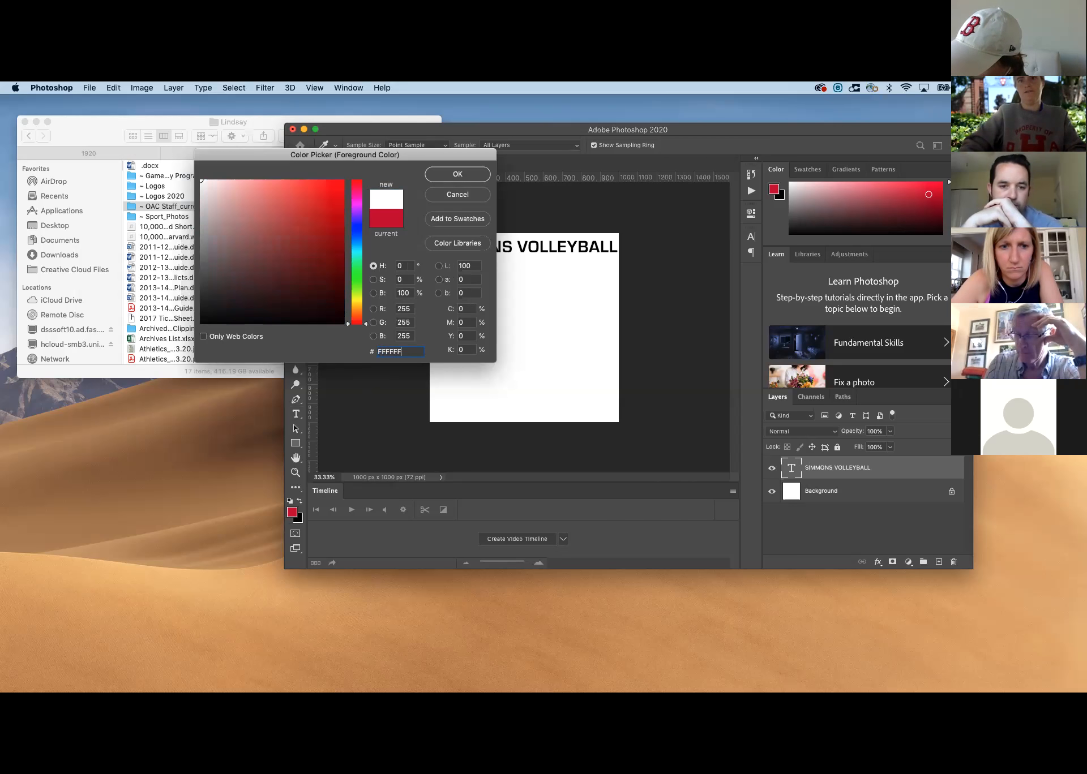
pyautogui.press('BackSpace')
pyautogui.press('BackSpace')
pyautogui.press('BackSpace')
pyautogui.press('BackSpace')
pyautogui.press('BackSpace')
pyautogui.press('BackSpace')
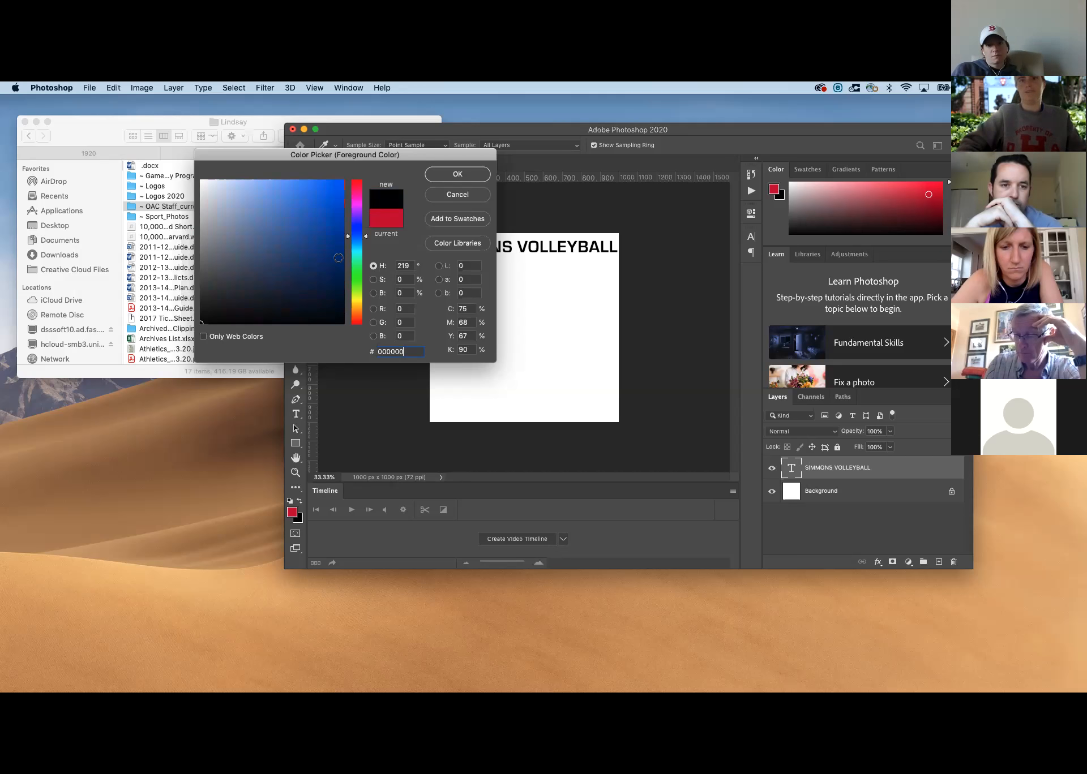
# Try blue shades for the foreground colour, settle on dark blue #042e7b and confirm it
pyautogui.click(338, 257)
pyautogui.click(337, 244)
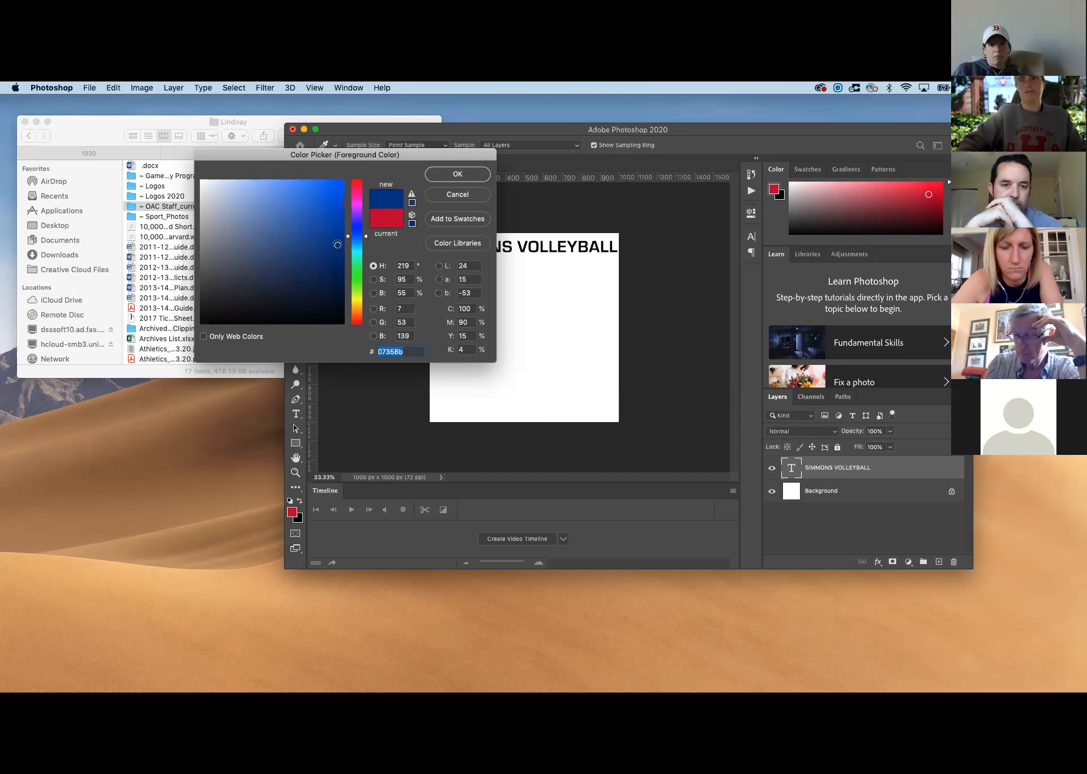
pyautogui.click(339, 254)
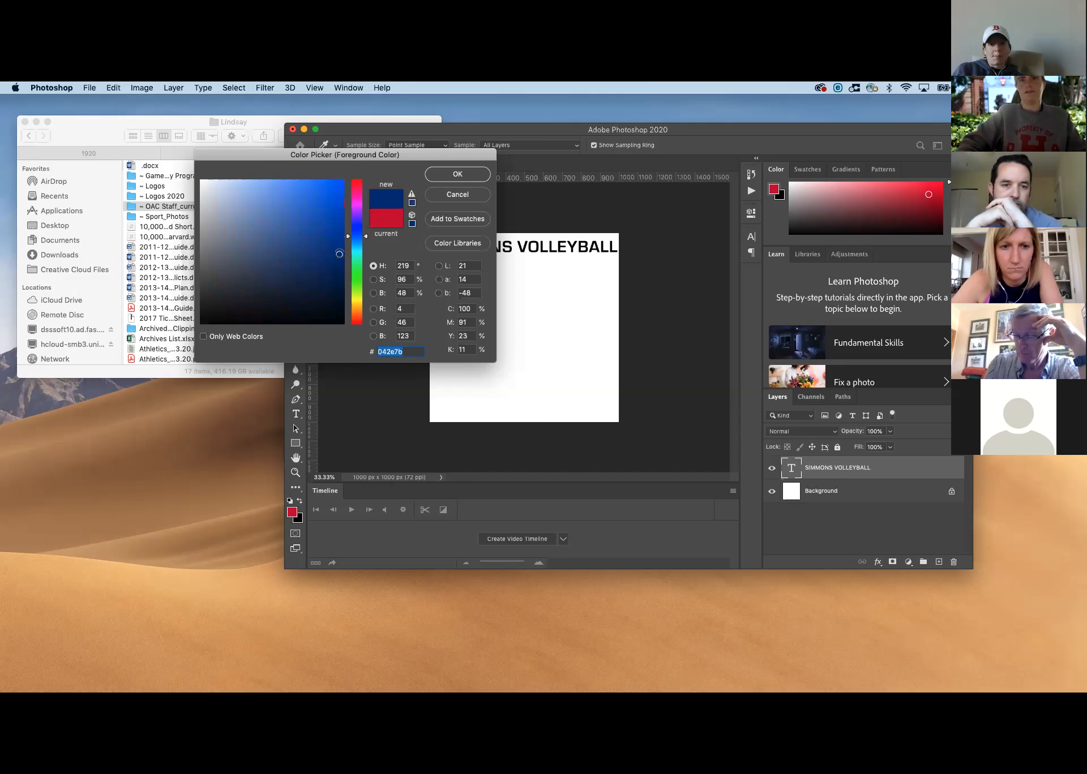
pyautogui.click(447, 177)
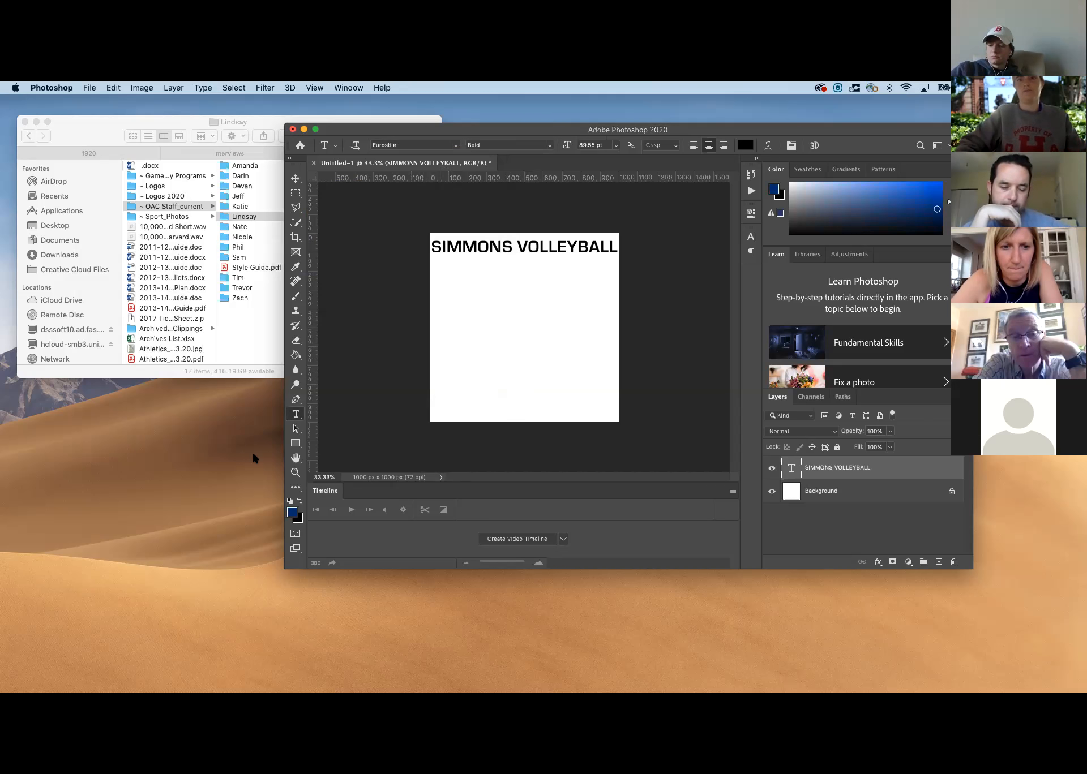
# Set the background colour to a bright yellow with a hue of 59°
pyautogui.click(299, 518)
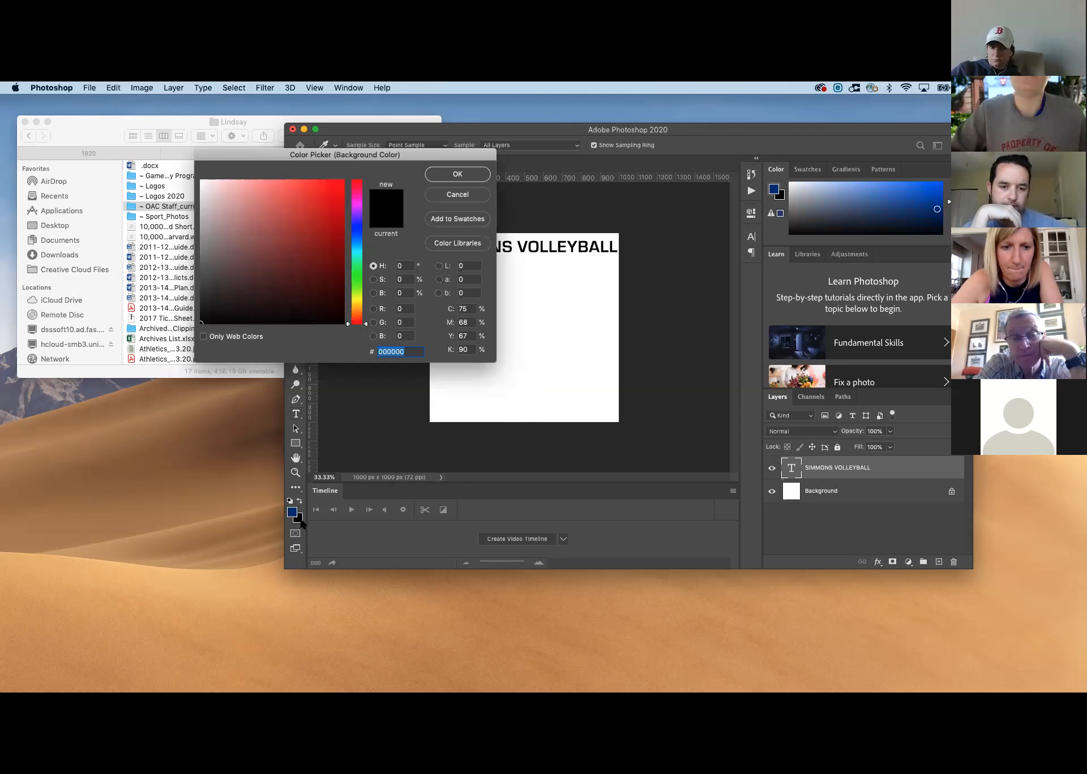
pyautogui.click(357, 298)
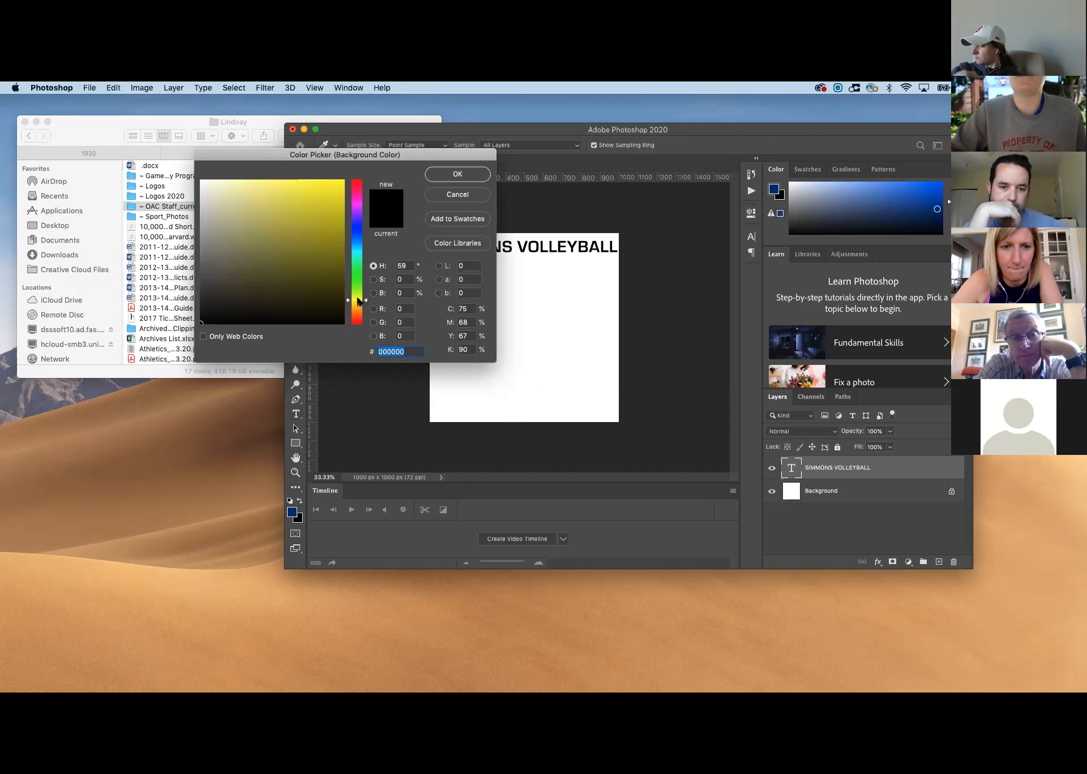
pyautogui.click(333, 189)
pyautogui.click(456, 174)
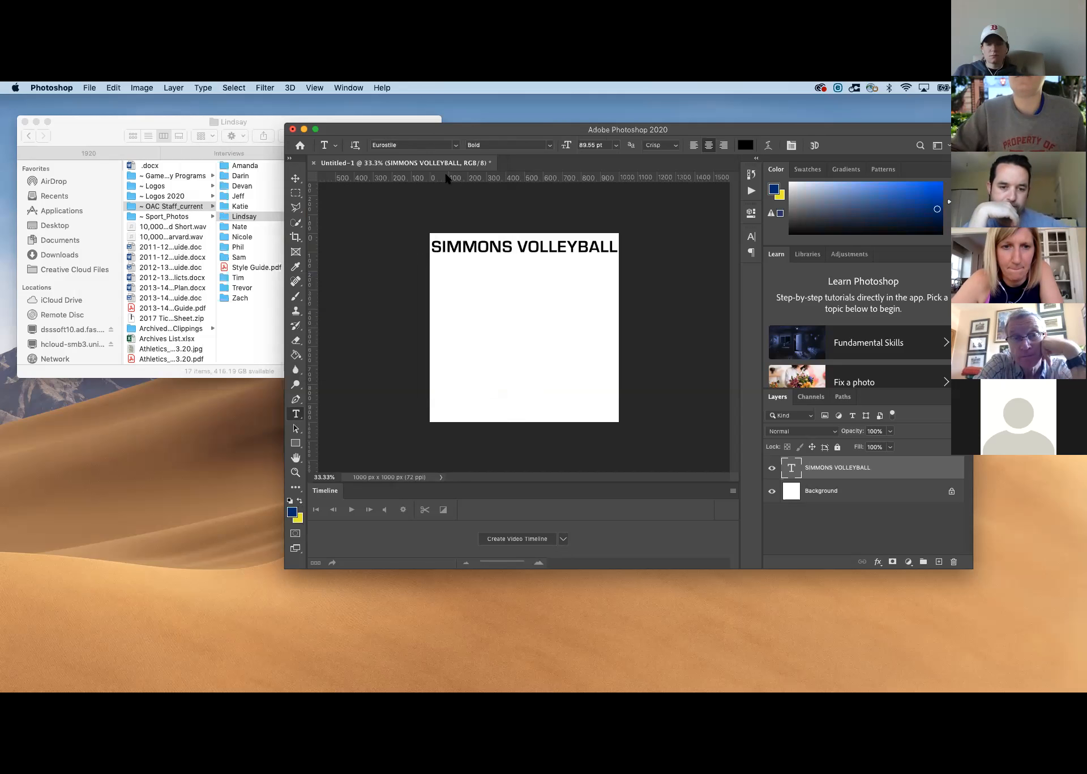
# Swap the foreground and background colours back and forth, ending with blue as the foreground colour
pyautogui.click(299, 501)
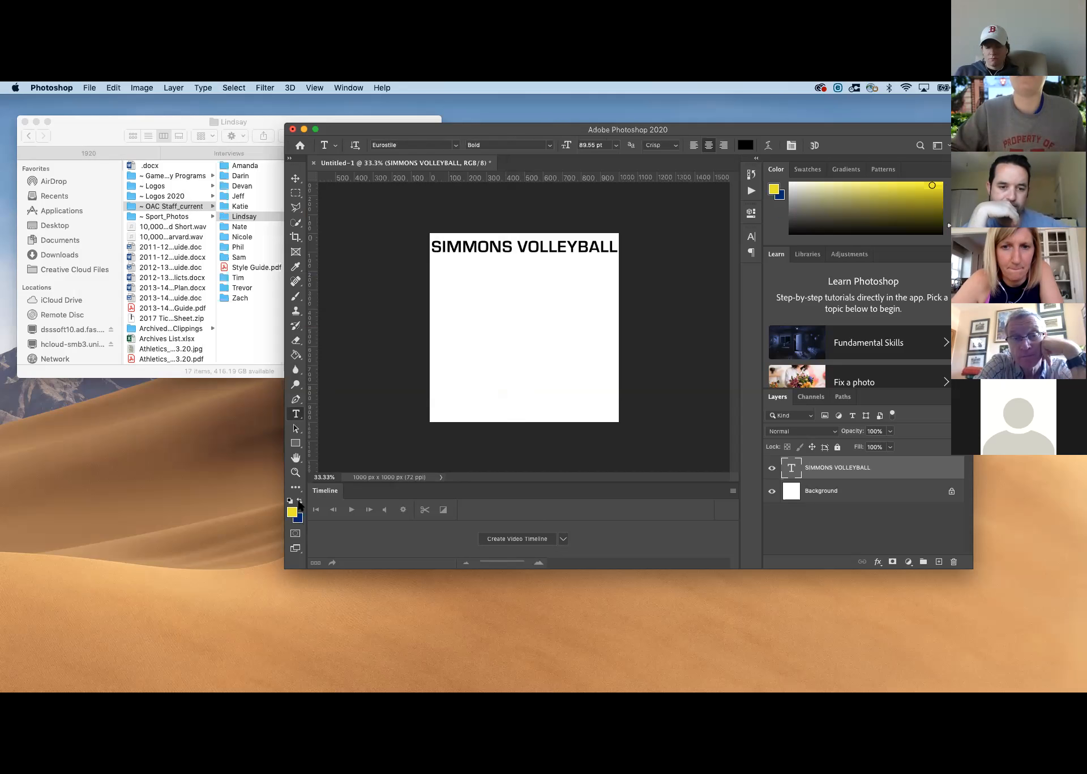
pyautogui.click(298, 501)
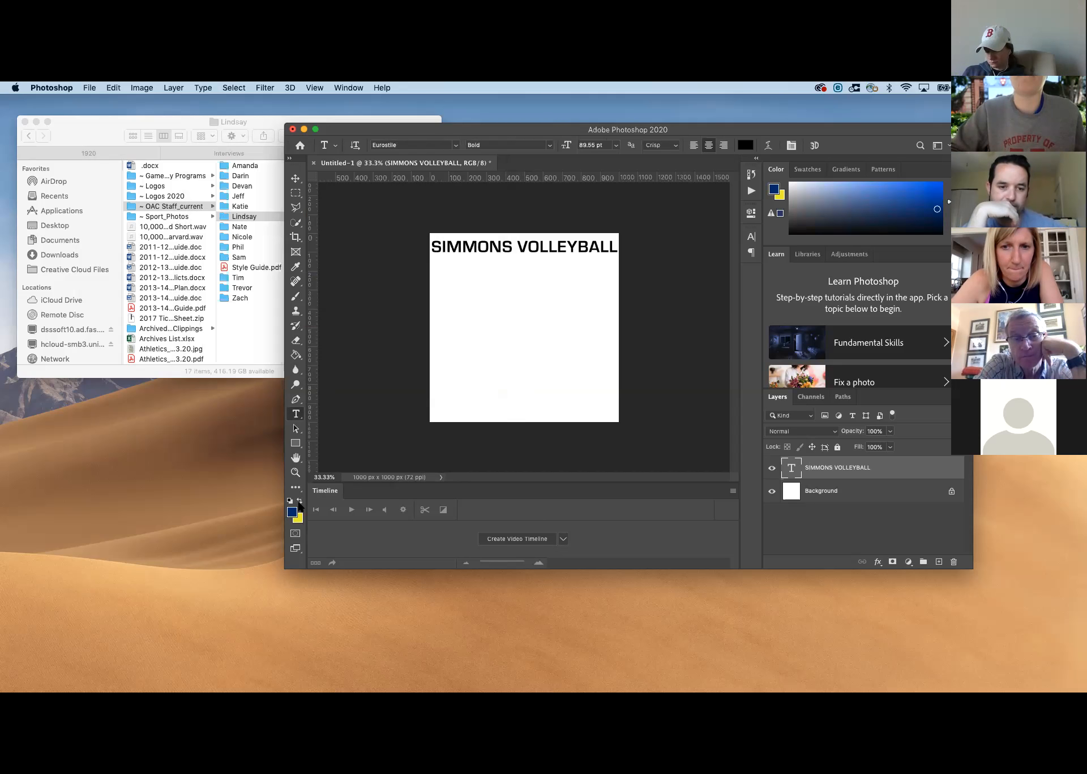
pyautogui.click(299, 501)
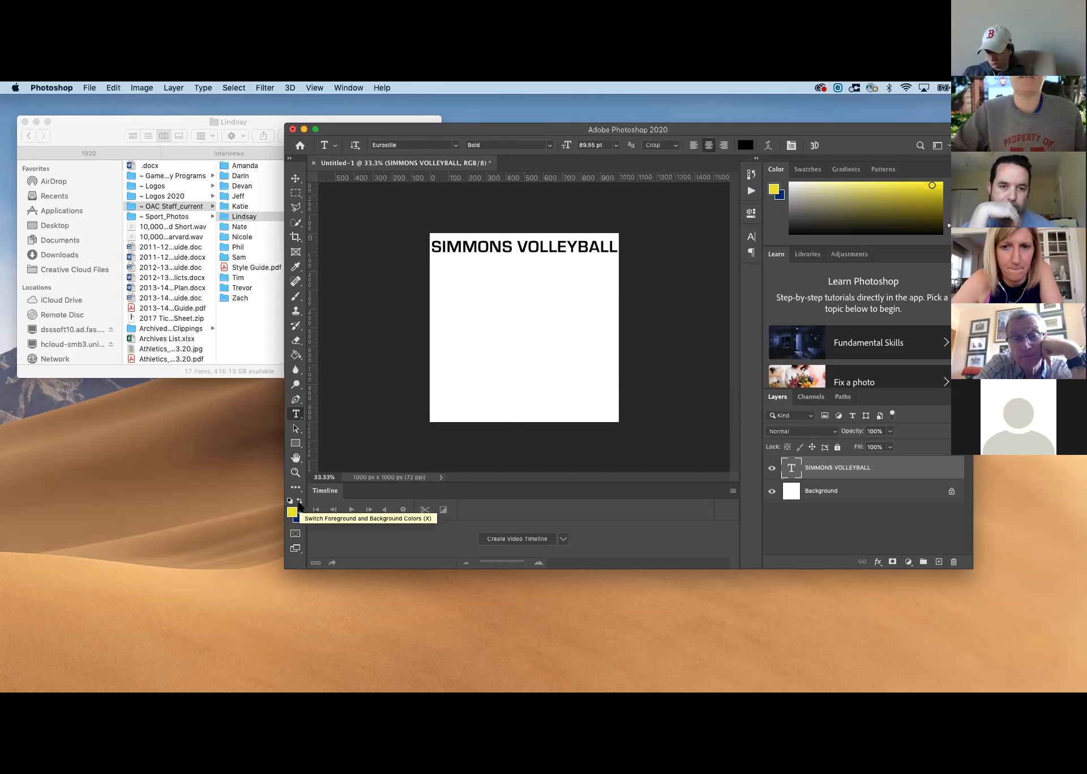
pyautogui.click(299, 502)
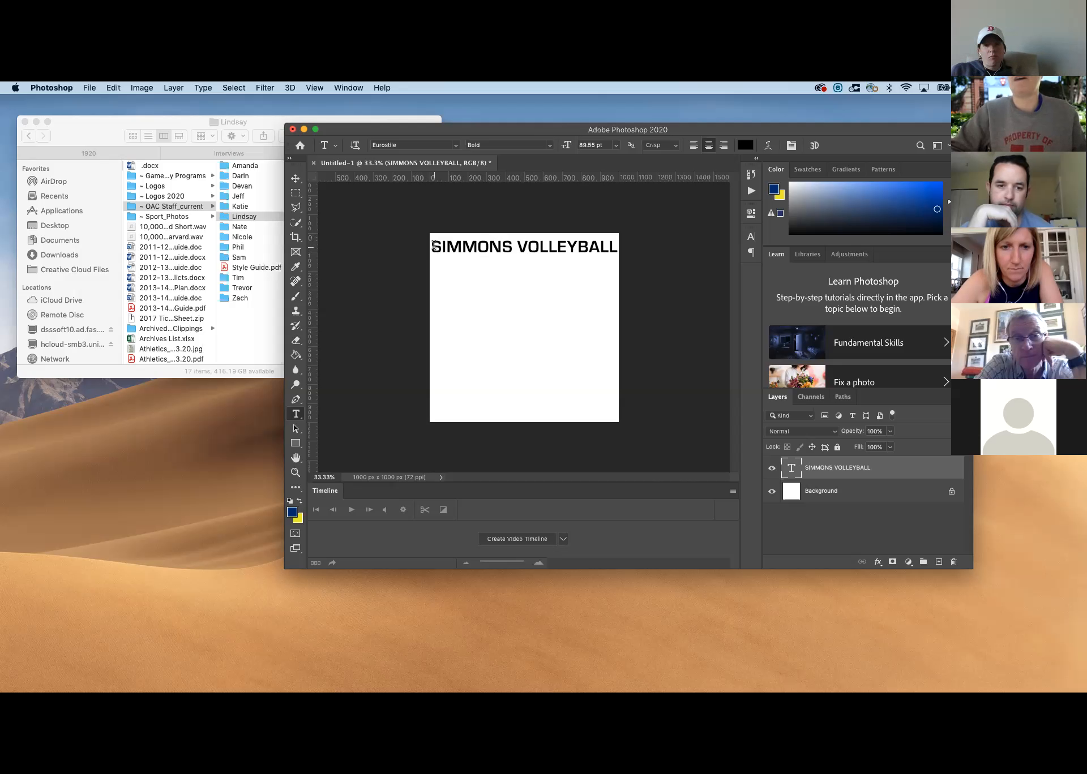
pyautogui.click(432, 245)
pyautogui.moveTo(431, 243); pyautogui.dragTo(644, 235)
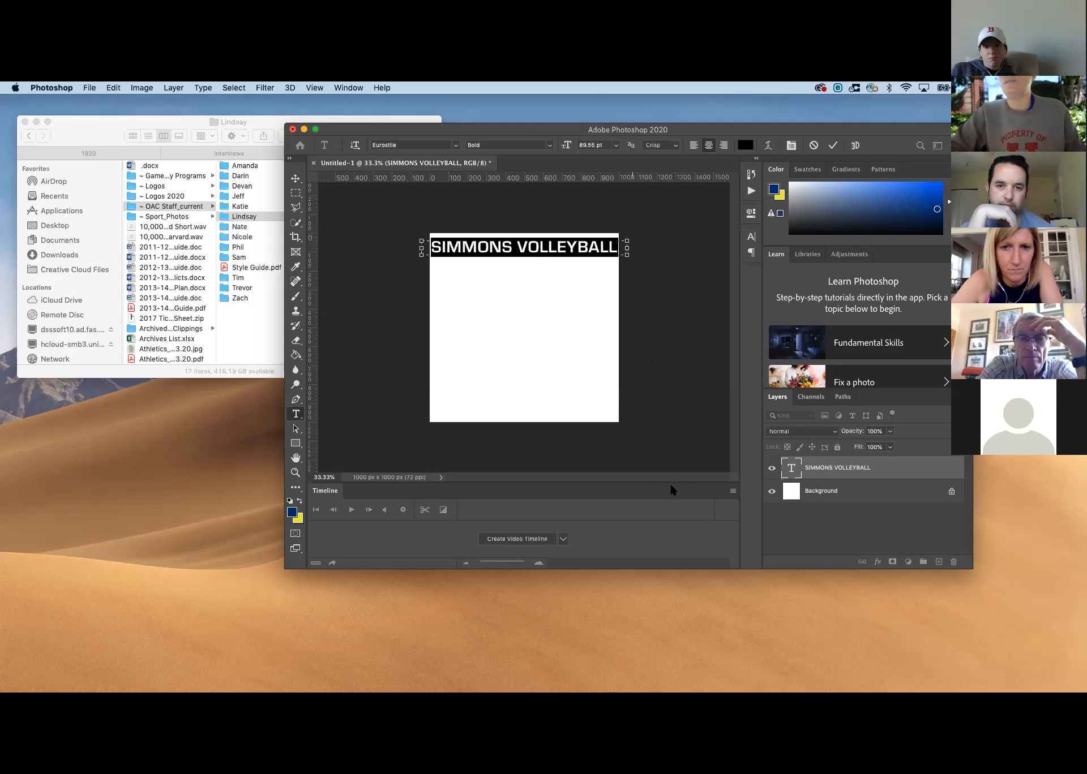
pyautogui.click(805, 476)
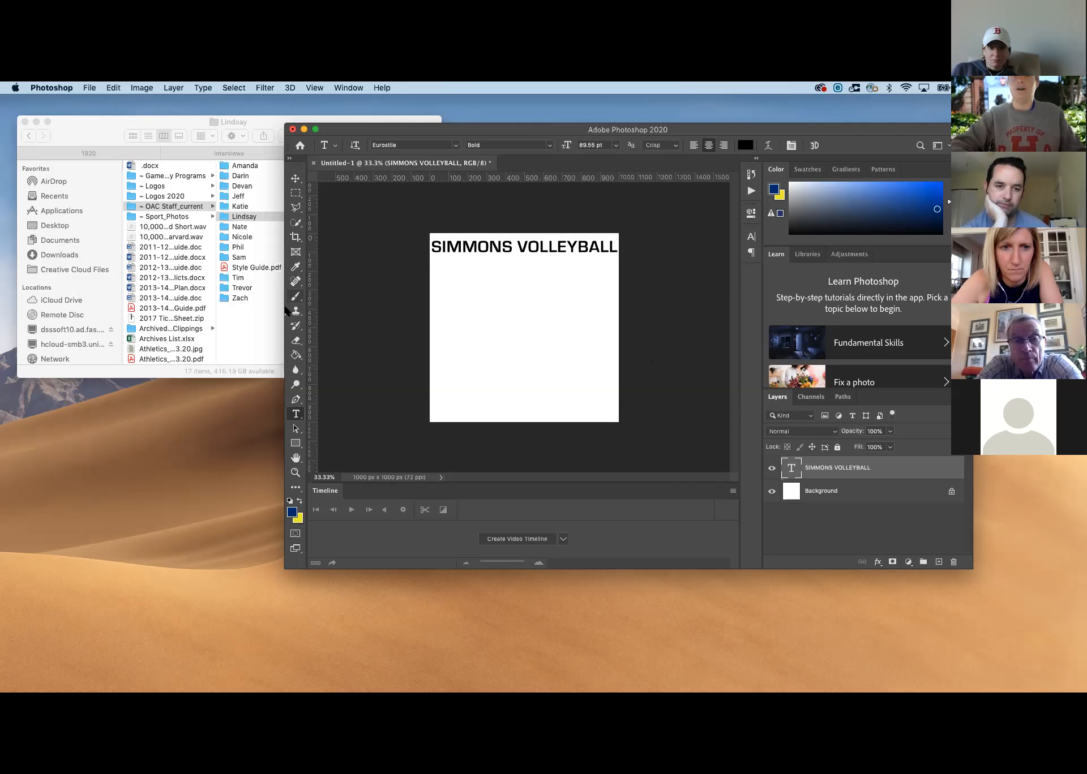
pyautogui.click(296, 428)
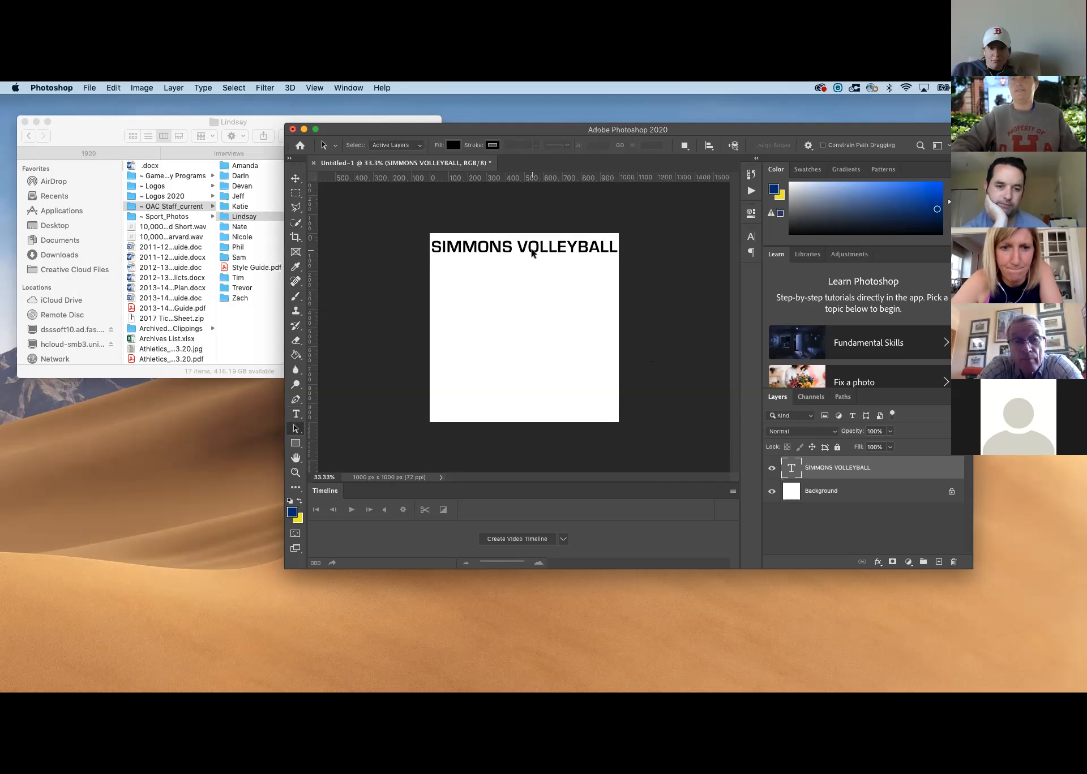
pyautogui.click(295, 414)
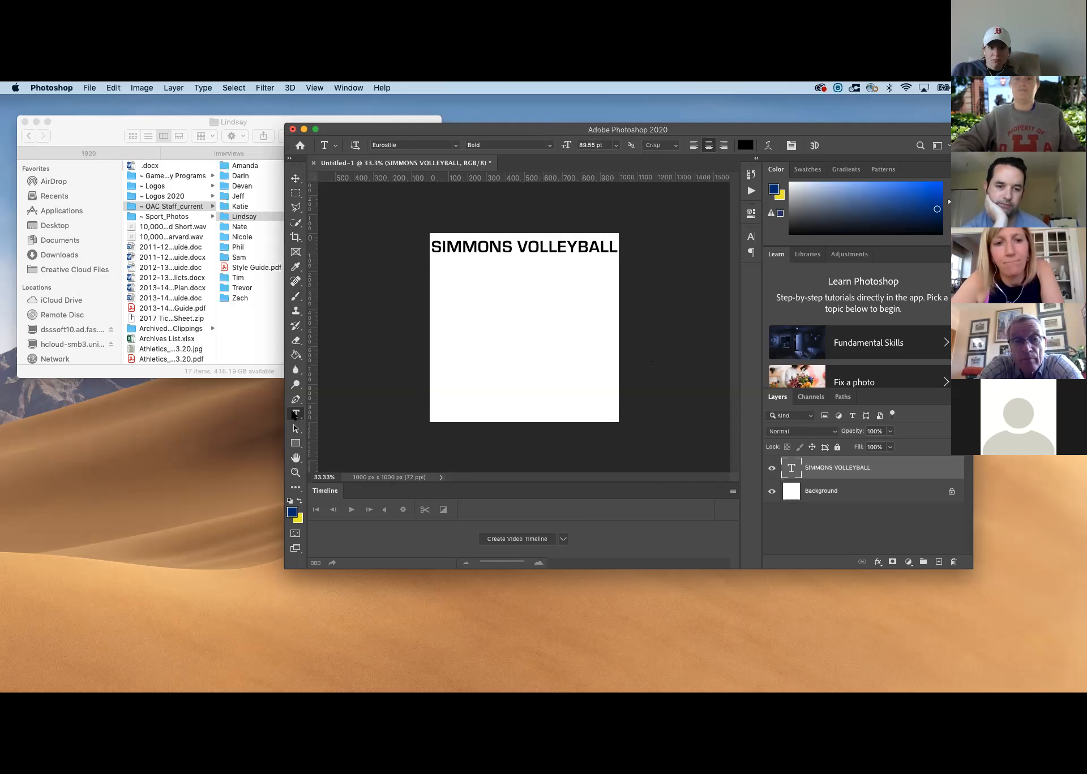
# Recolour all of the SIMMONS VOLLEYBALL text with the foreground blue, #042e7b, and commit the text edit
pyautogui.click(439, 247)
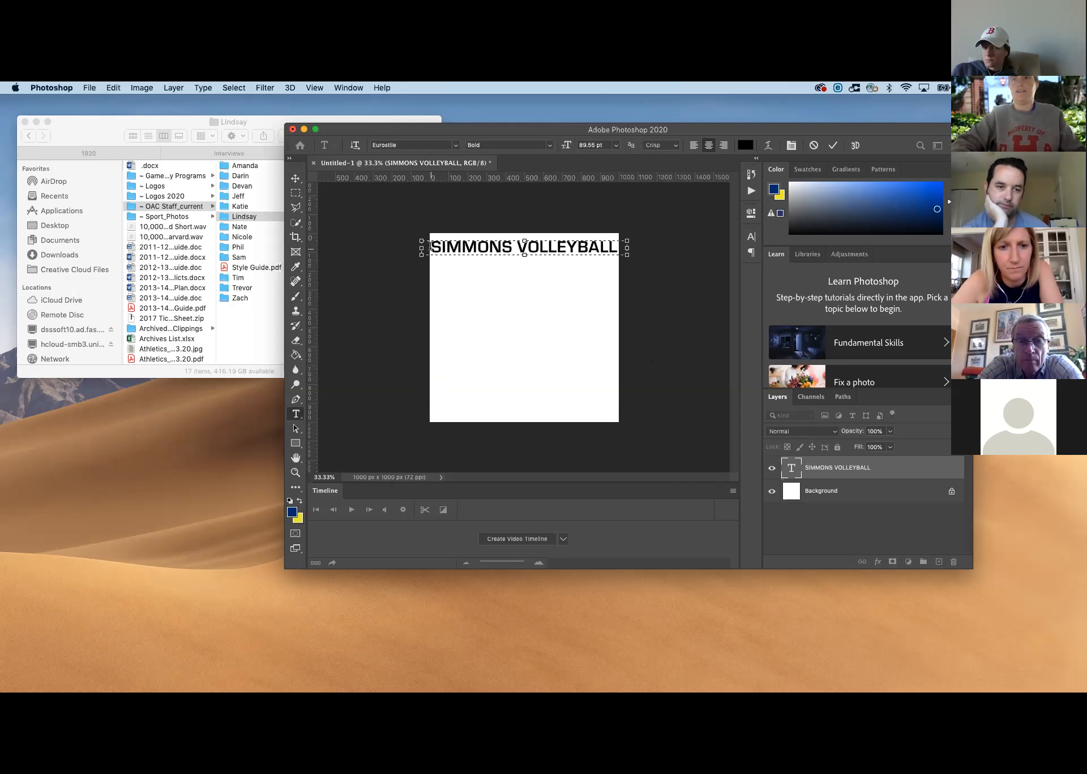
pyautogui.moveTo(431, 247); pyautogui.dragTo(617, 249)
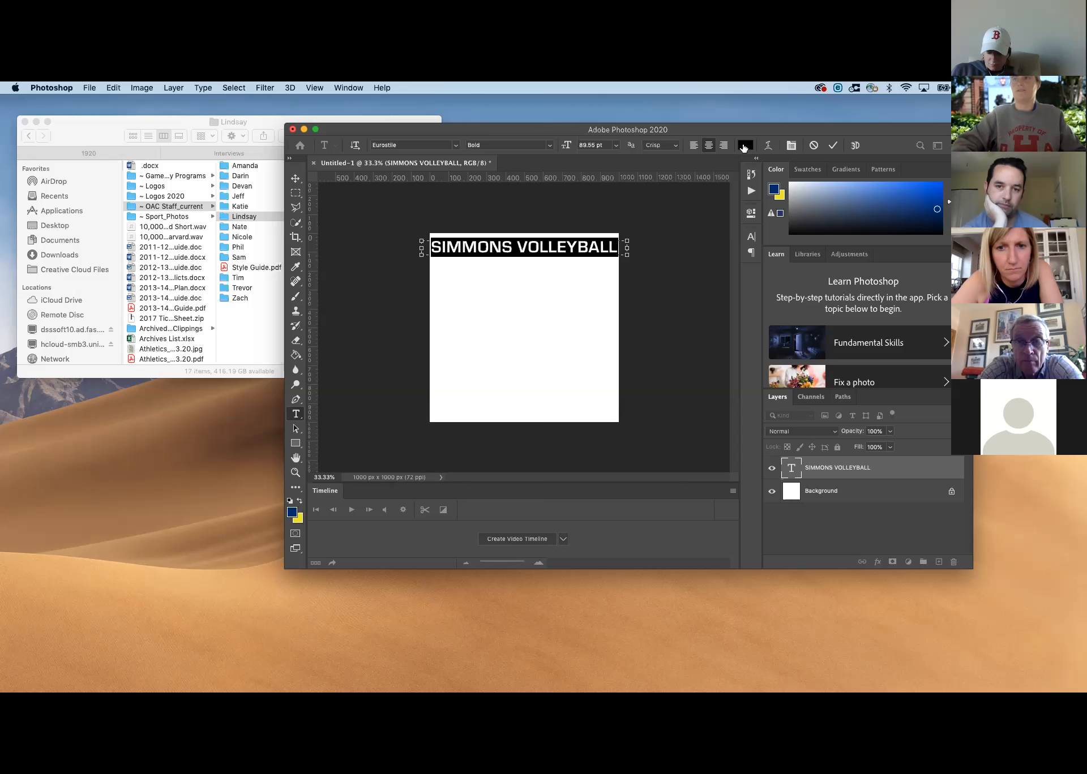
pyautogui.click(745, 145)
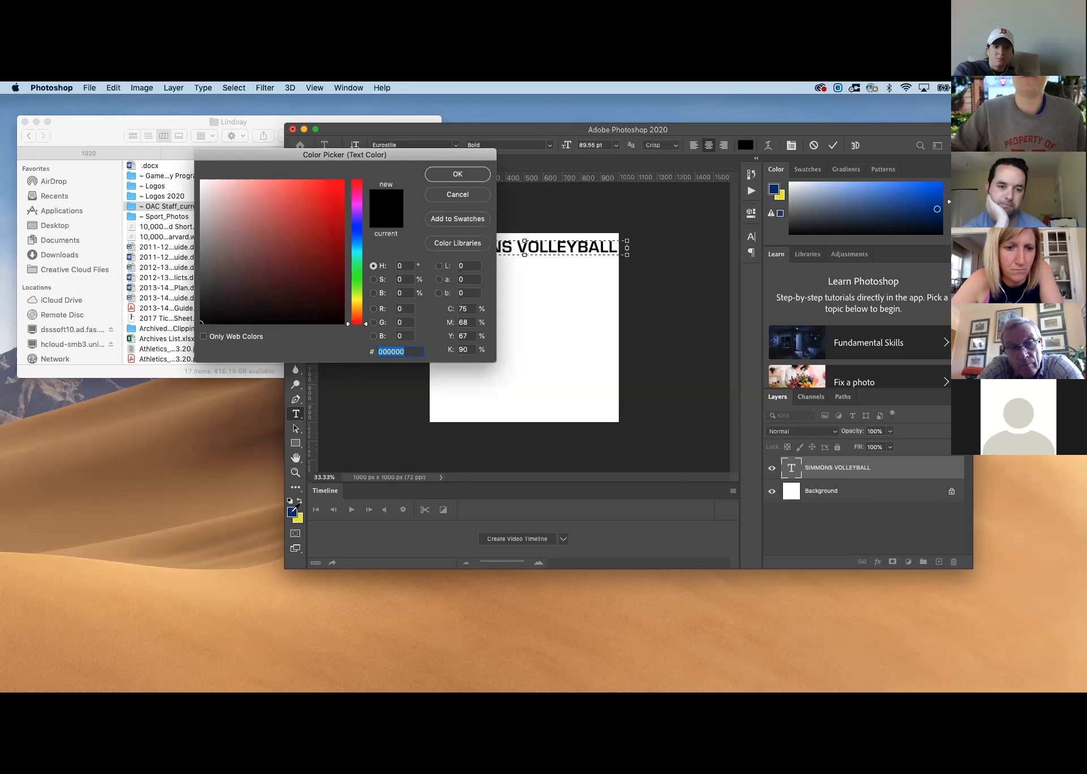
pyautogui.click(292, 512)
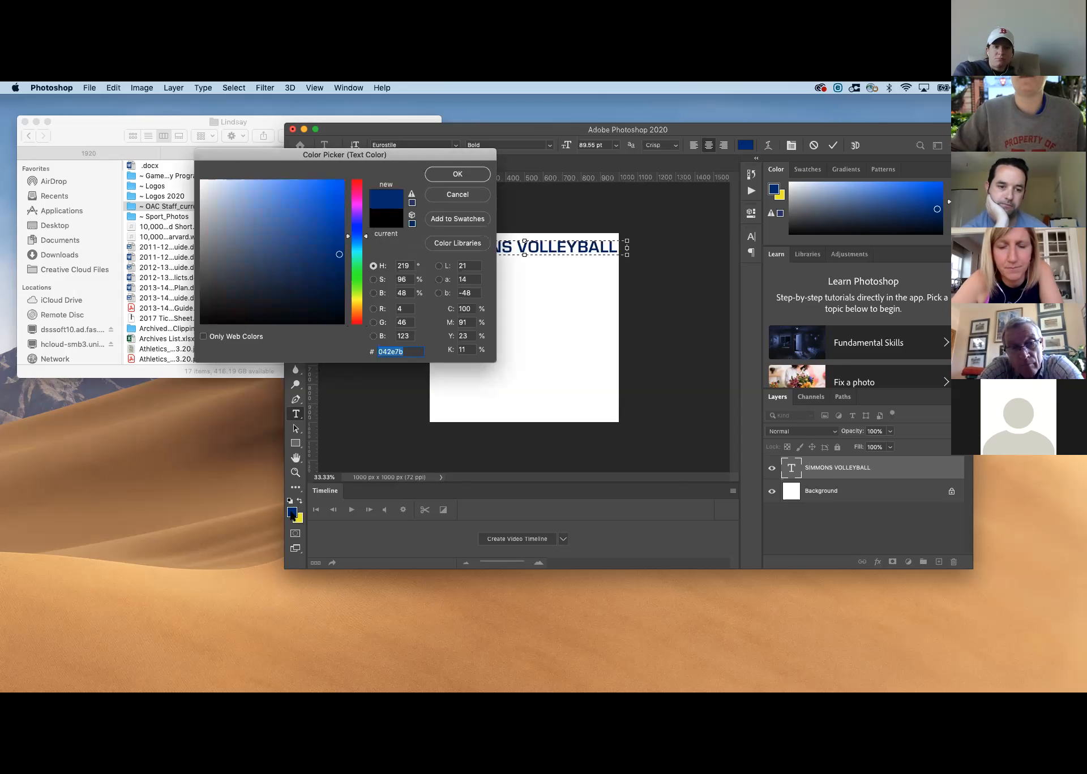
pyautogui.click(456, 174)
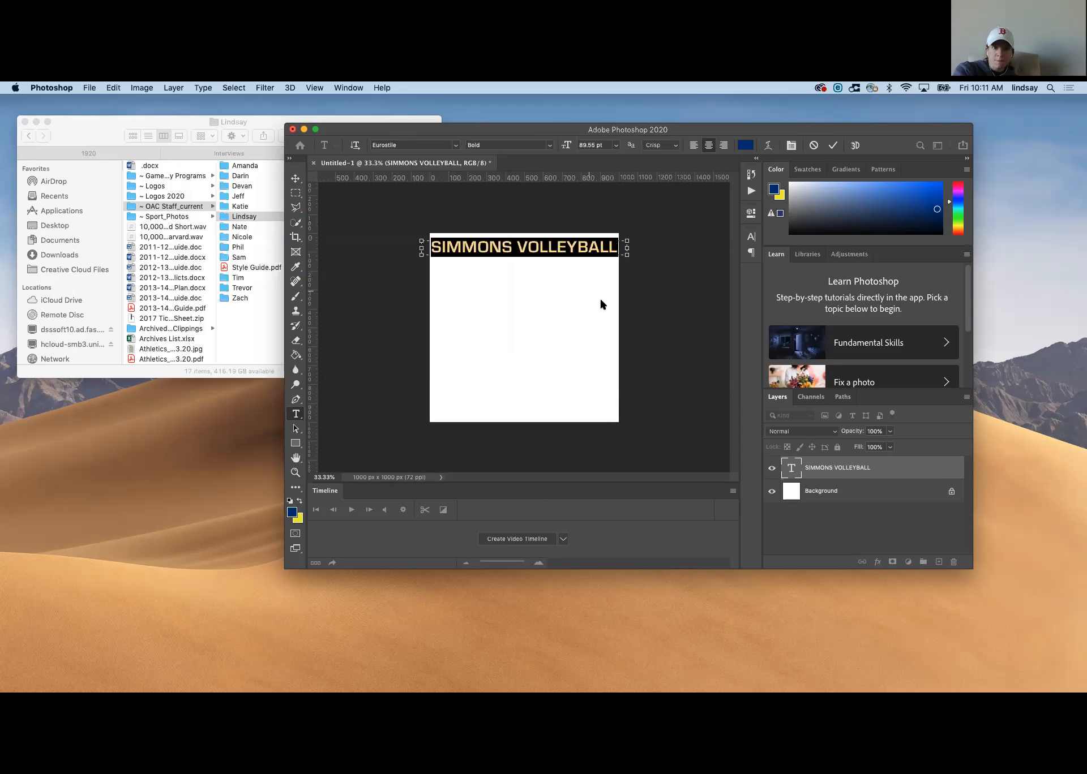
pyautogui.click(828, 468)
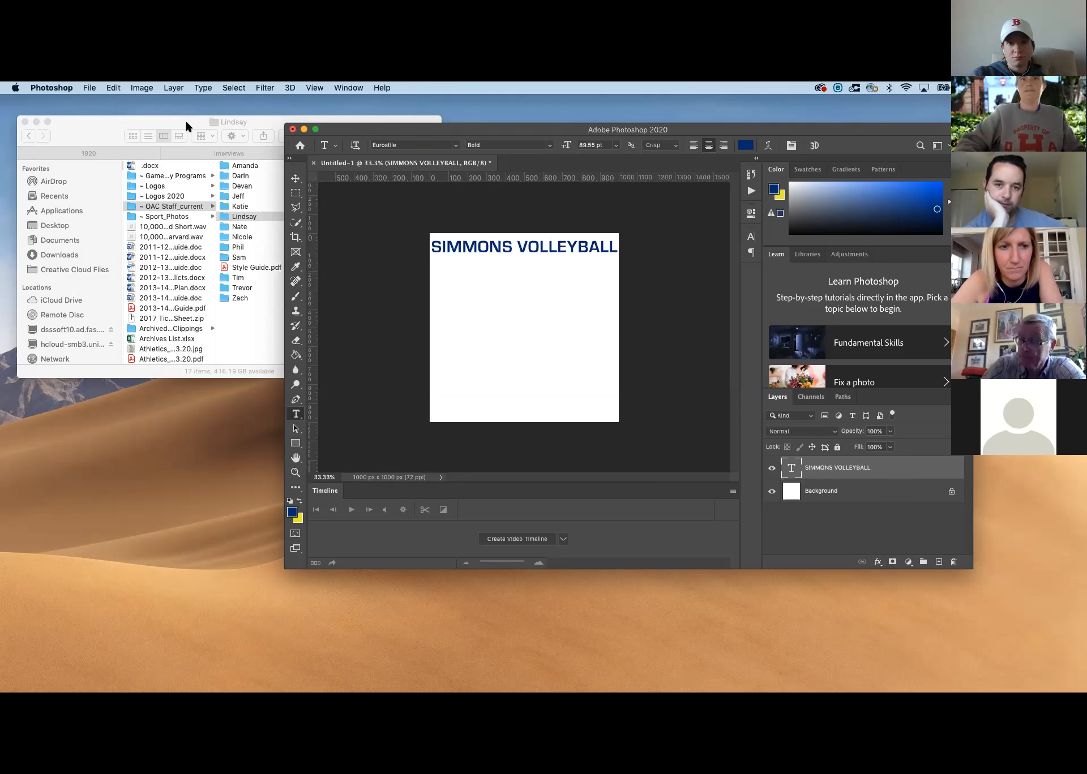
# Place the team photo SOW_1920_Brown_Team_0349 from the Finder into the document across the full canvas width and commit it
pyautogui.click(203, 128)
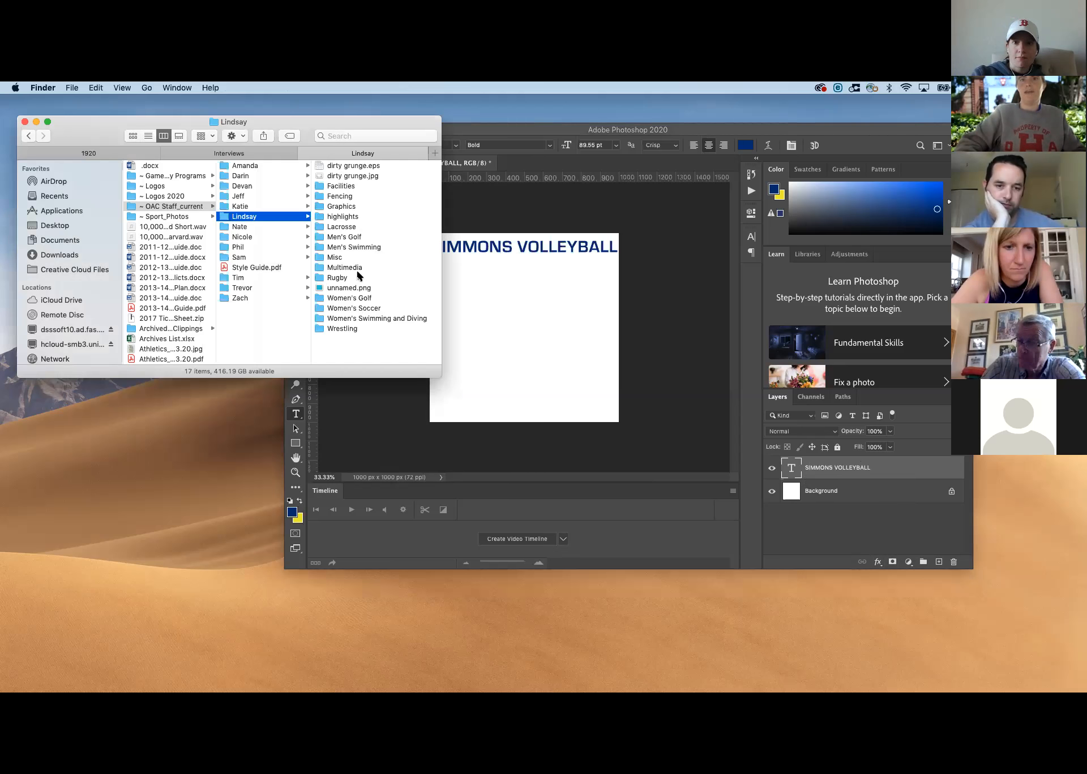
pyautogui.click(532, 132)
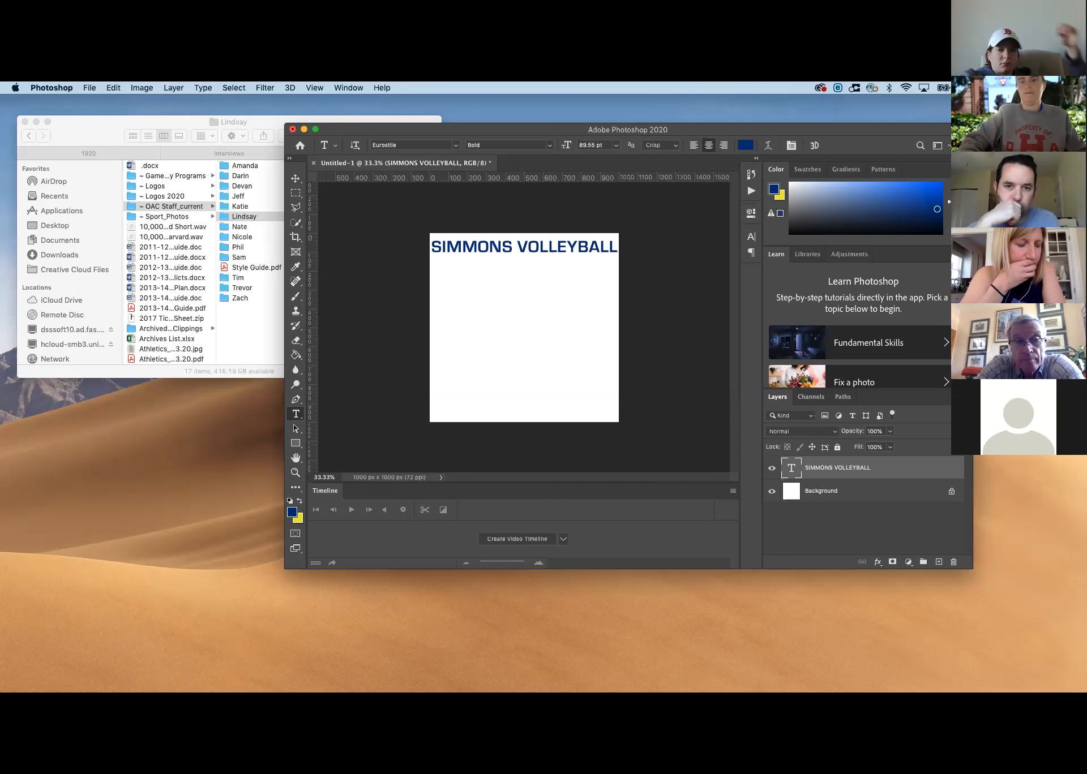
pyautogui.moveTo(263, 195); pyautogui.dragTo(500, 313)
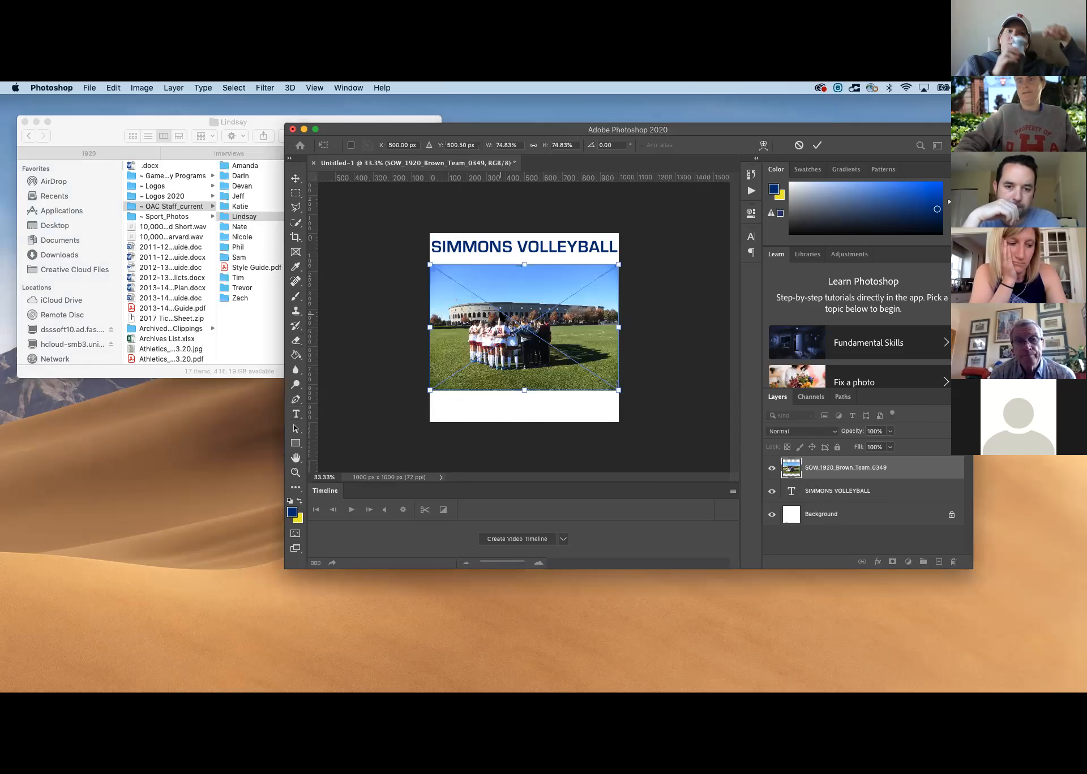
pyautogui.press('Return')
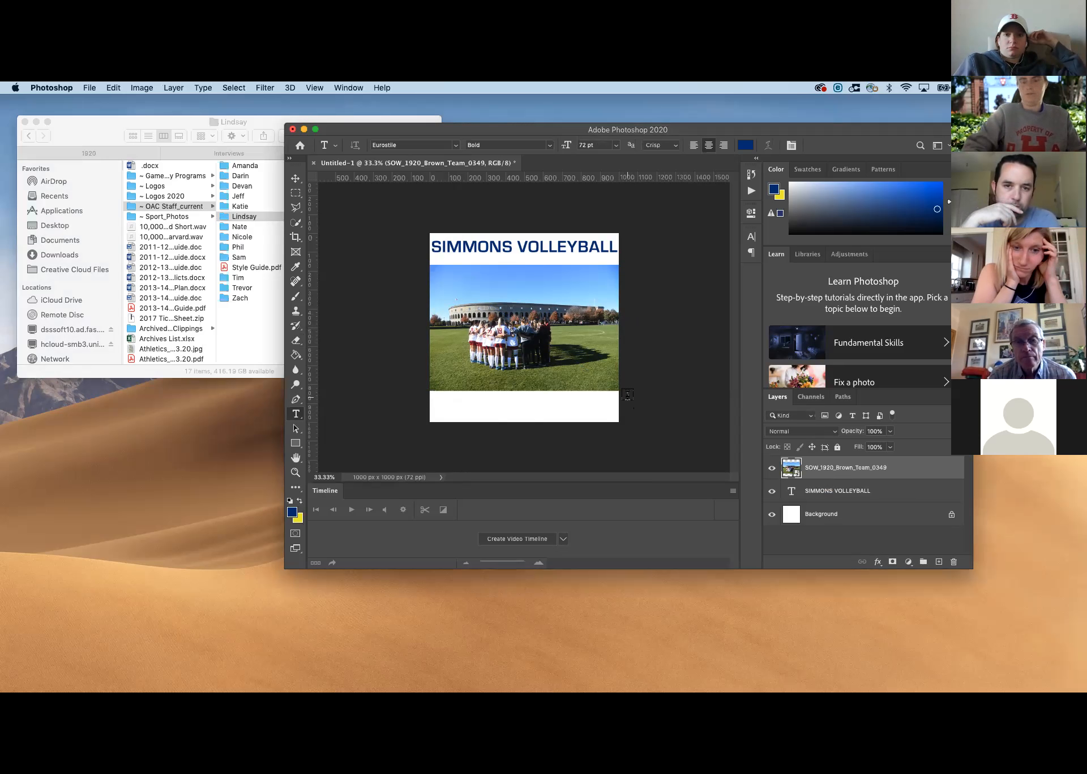
# Enlarge the team photo proportionally and reposition it so the huddled team is centred and the photo covers the whole canvas
pyautogui.press('super+t')
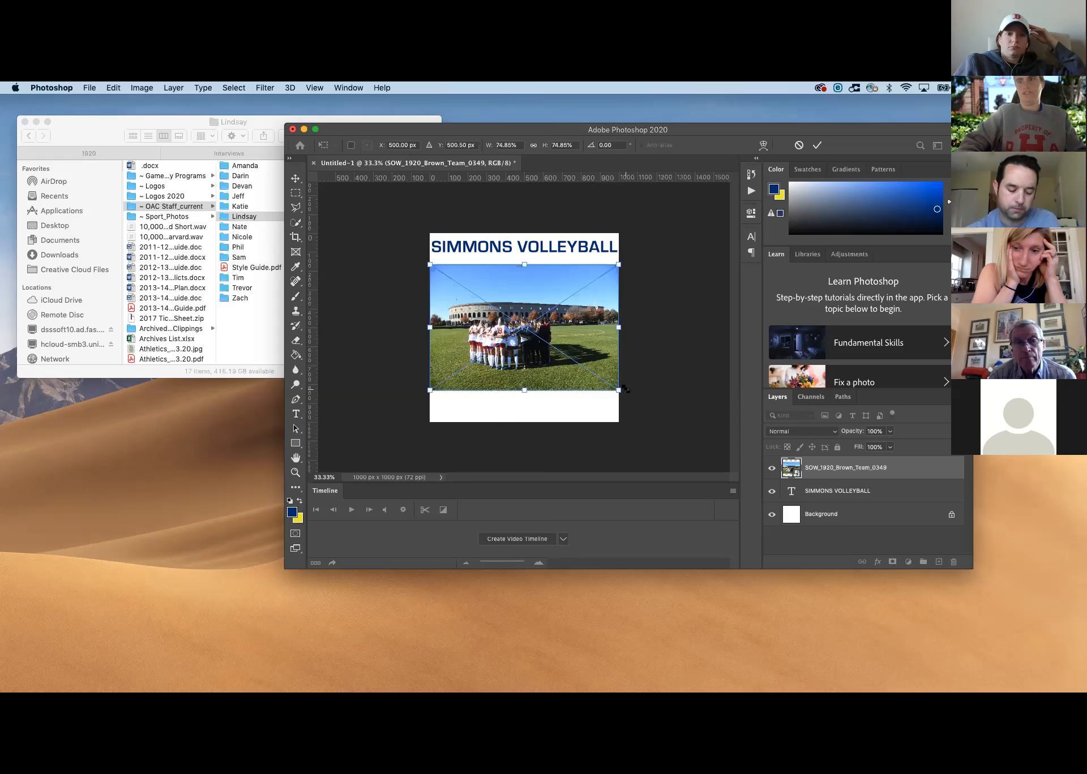
pyautogui.moveTo(622, 389); pyautogui.dragTo(693, 421)
pyautogui.moveTo(600, 361); pyautogui.dragTo(566, 330)
pyautogui.moveTo(651, 402); pyautogui.dragTo(696, 434)
pyautogui.moveTo(584, 344); pyautogui.dragTo(576, 330)
pyautogui.press('Return')
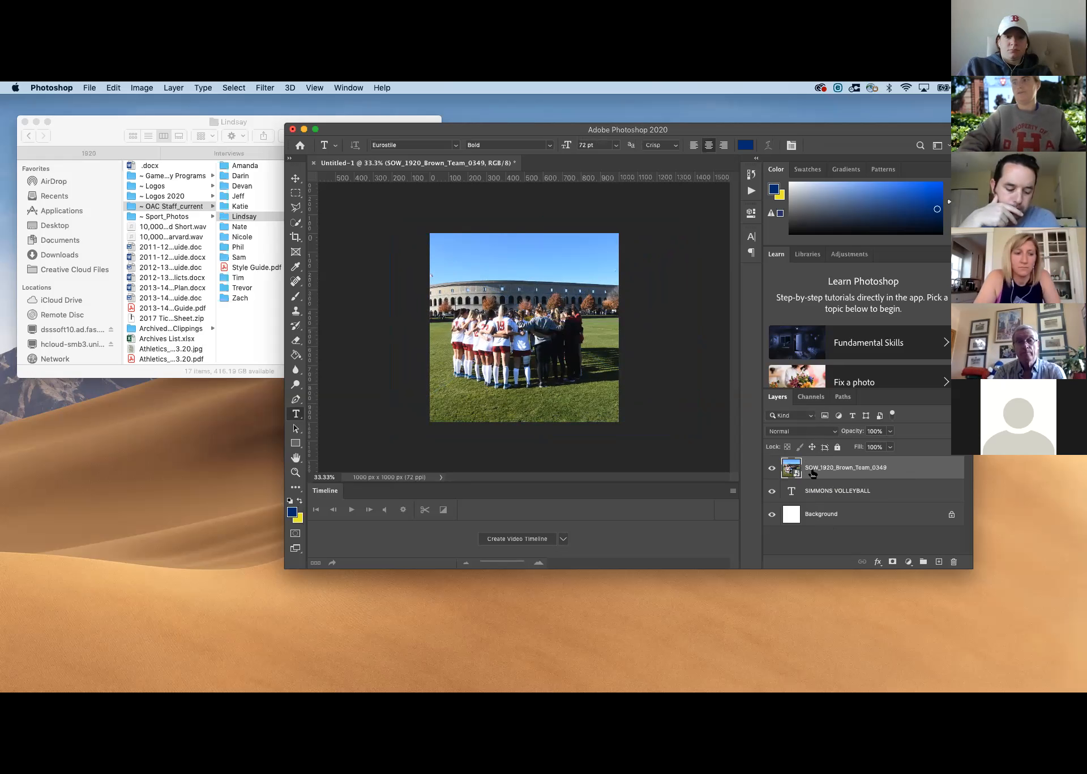
# Move the team photo layer beneath the SIMMONS VOLLEYBALL text layer and select the text layer
pyautogui.moveTo(814, 470); pyautogui.dragTo(818, 494)
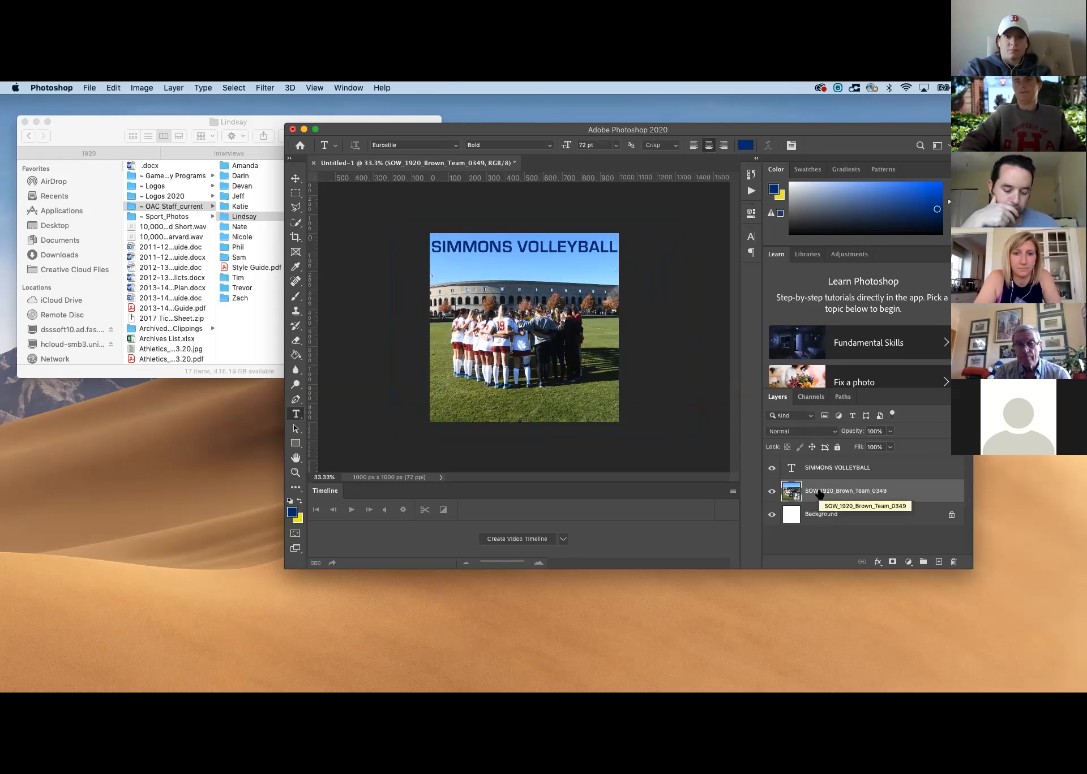
pyautogui.click(816, 470)
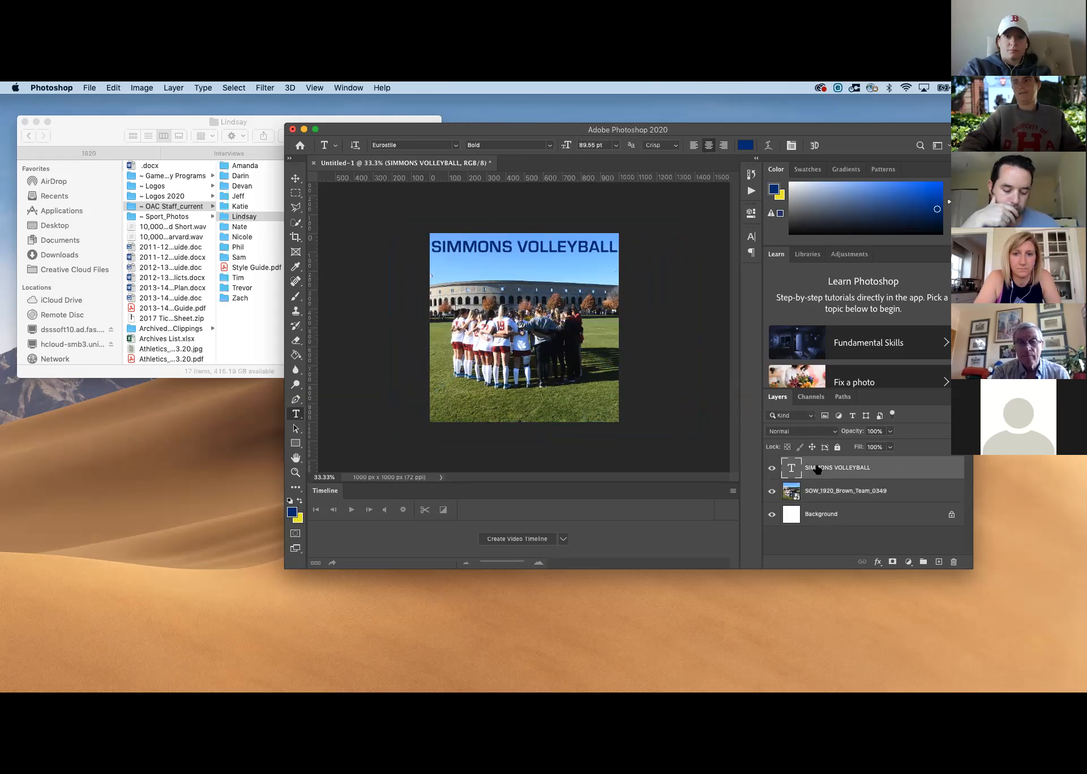
pyautogui.click(890, 432)
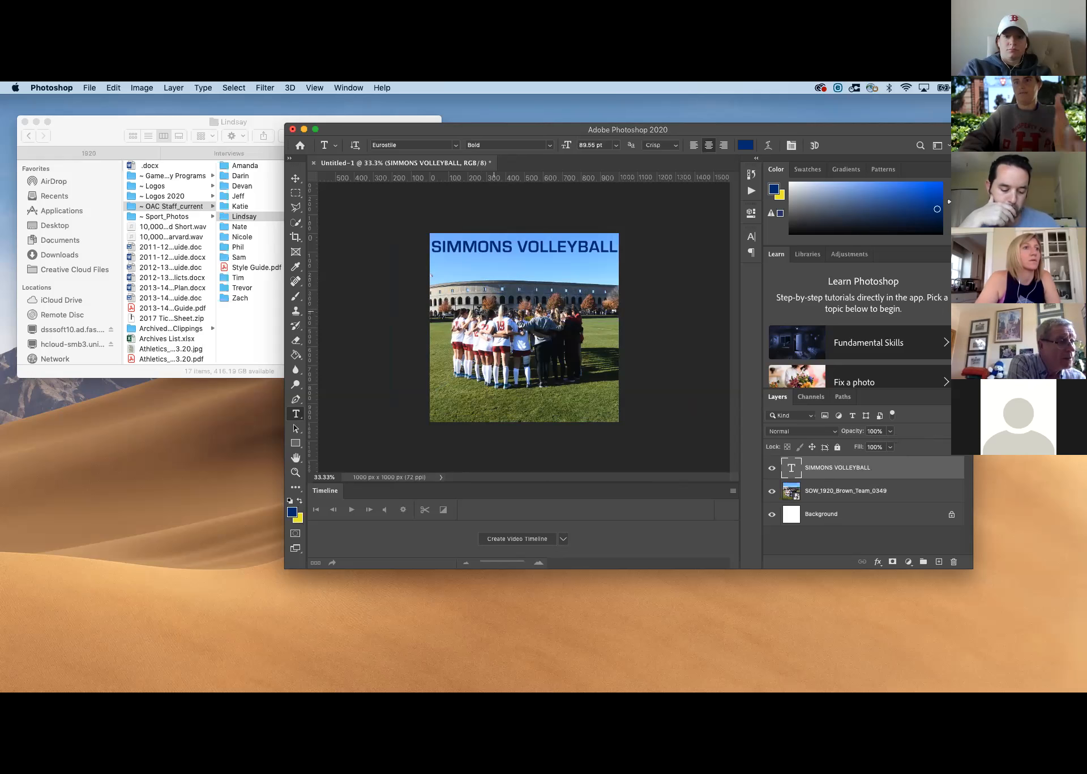
# Fade the team photo layer by lowering its opacity to 66% and its fill to 67%
pyautogui.click(829, 491)
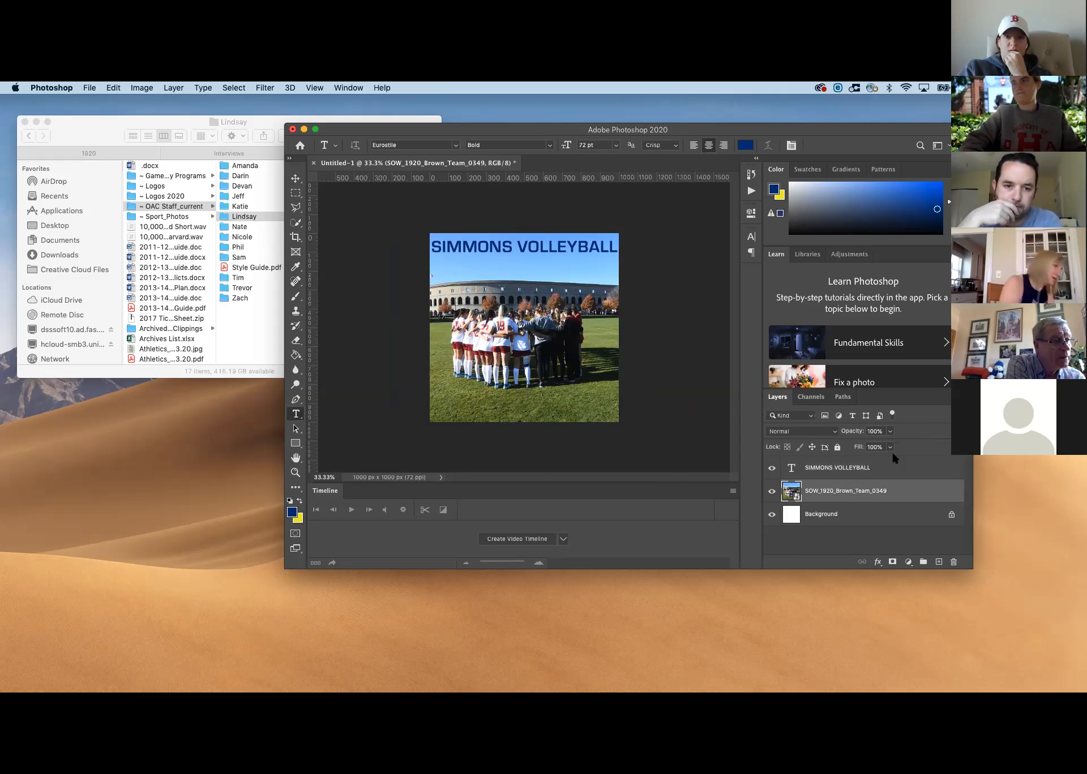
pyautogui.click(890, 432)
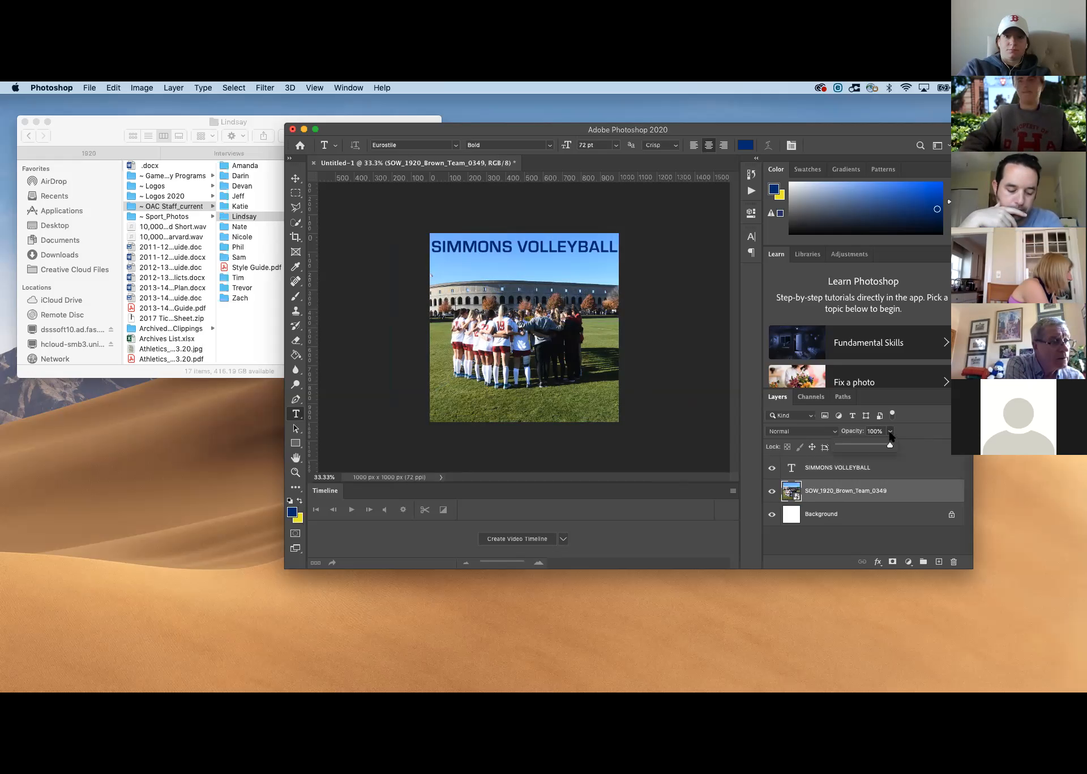
pyautogui.moveTo(889, 447); pyautogui.dragTo(864, 447)
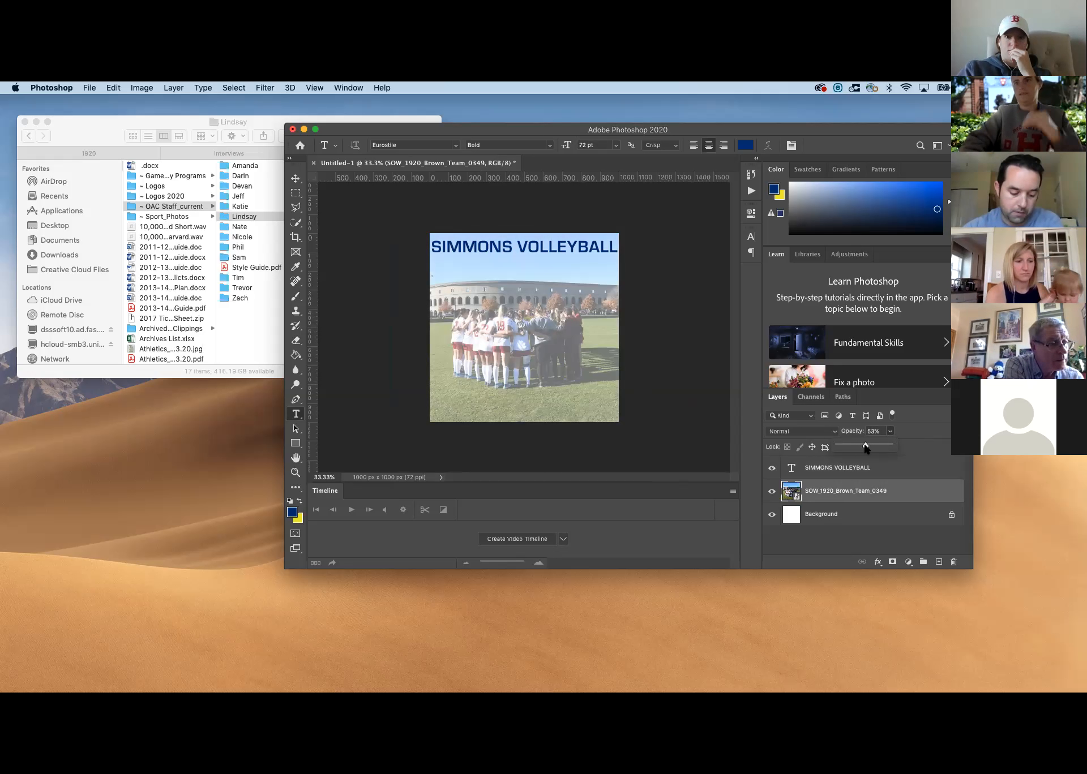
pyautogui.moveTo(864, 447); pyautogui.dragTo(873, 463)
pyautogui.click(889, 447)
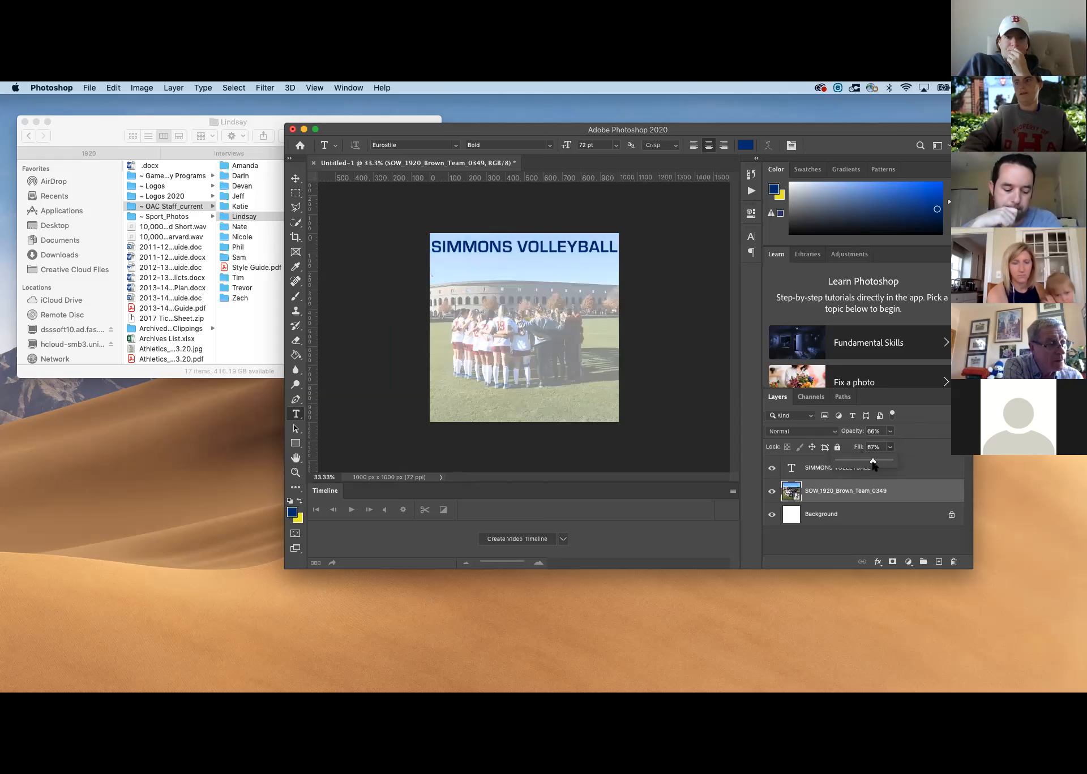
pyautogui.click(915, 444)
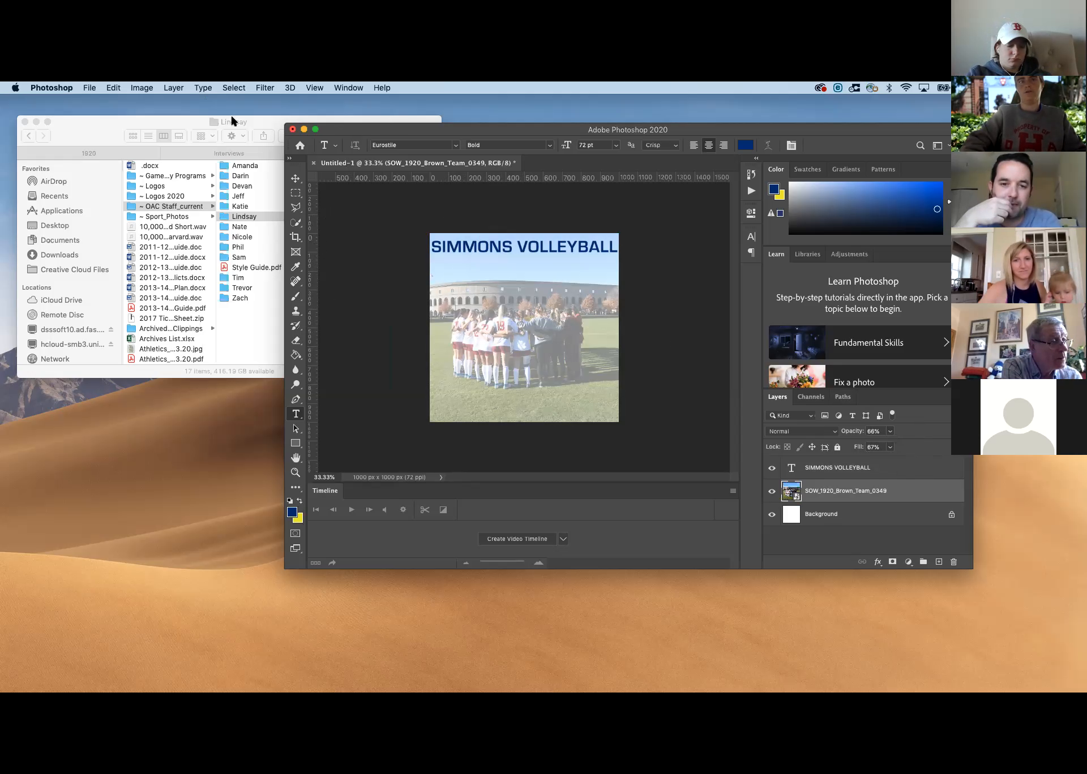
# Convert the team photo to black and white using the Default Black & White adjustment preset
pyautogui.click(134, 90)
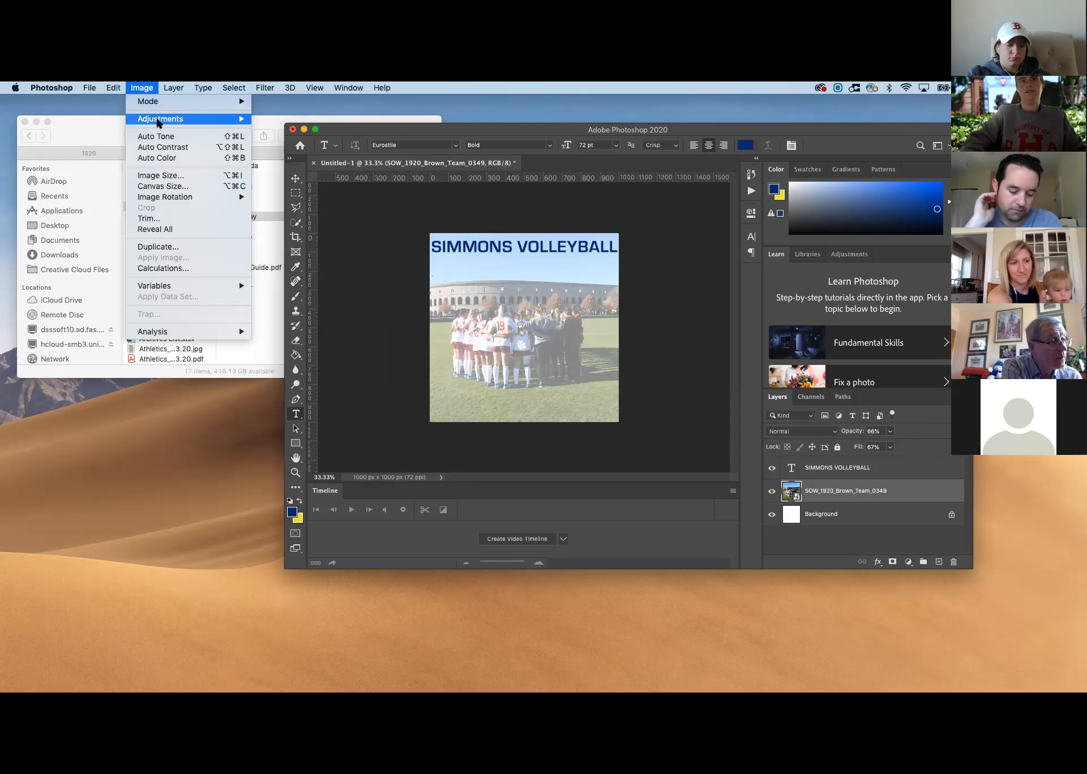
pyautogui.moveTo(159, 120)
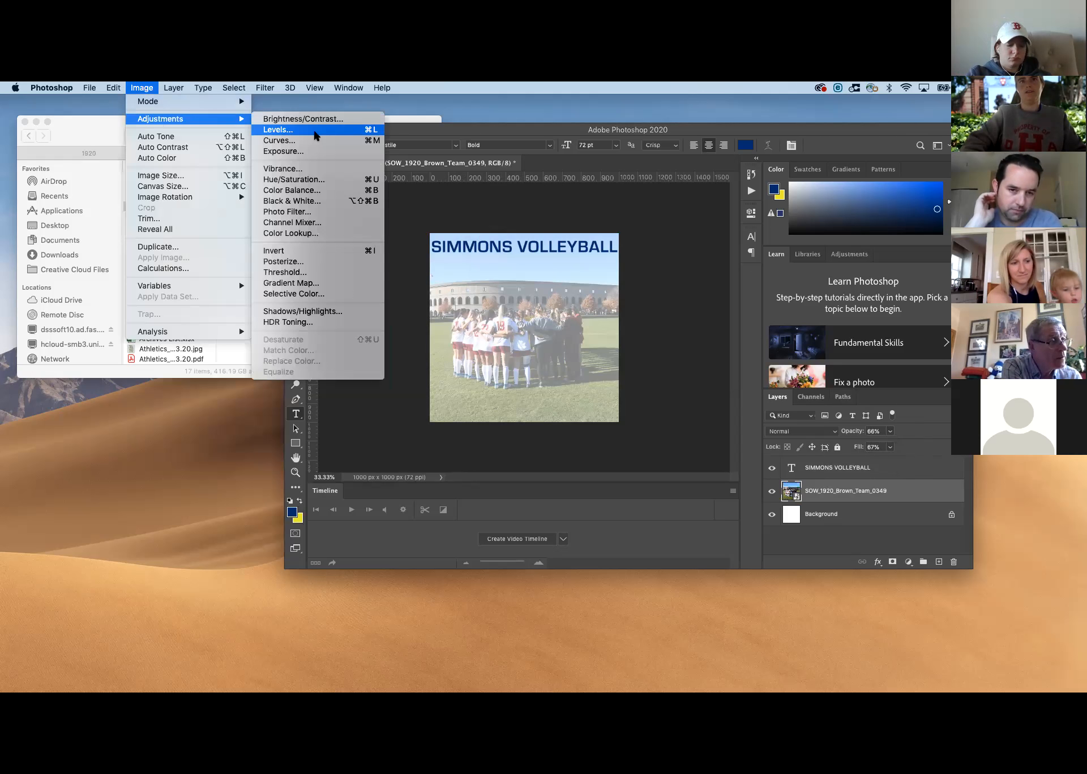
pyautogui.click(317, 201)
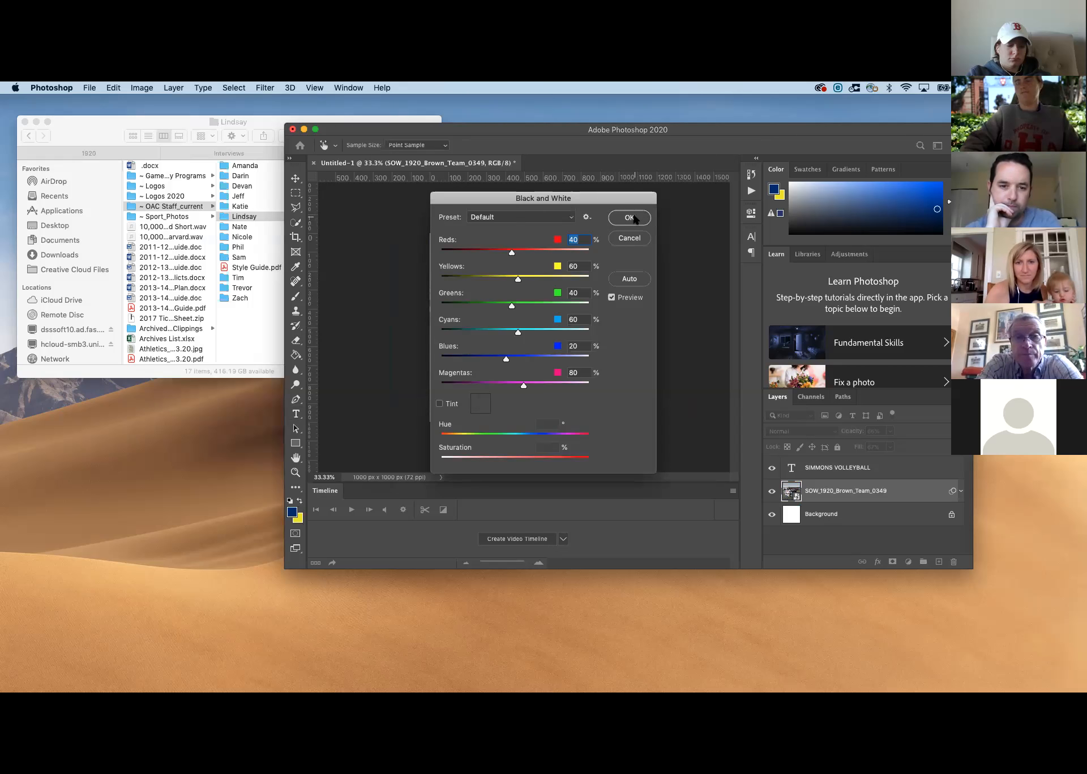
pyautogui.click(630, 218)
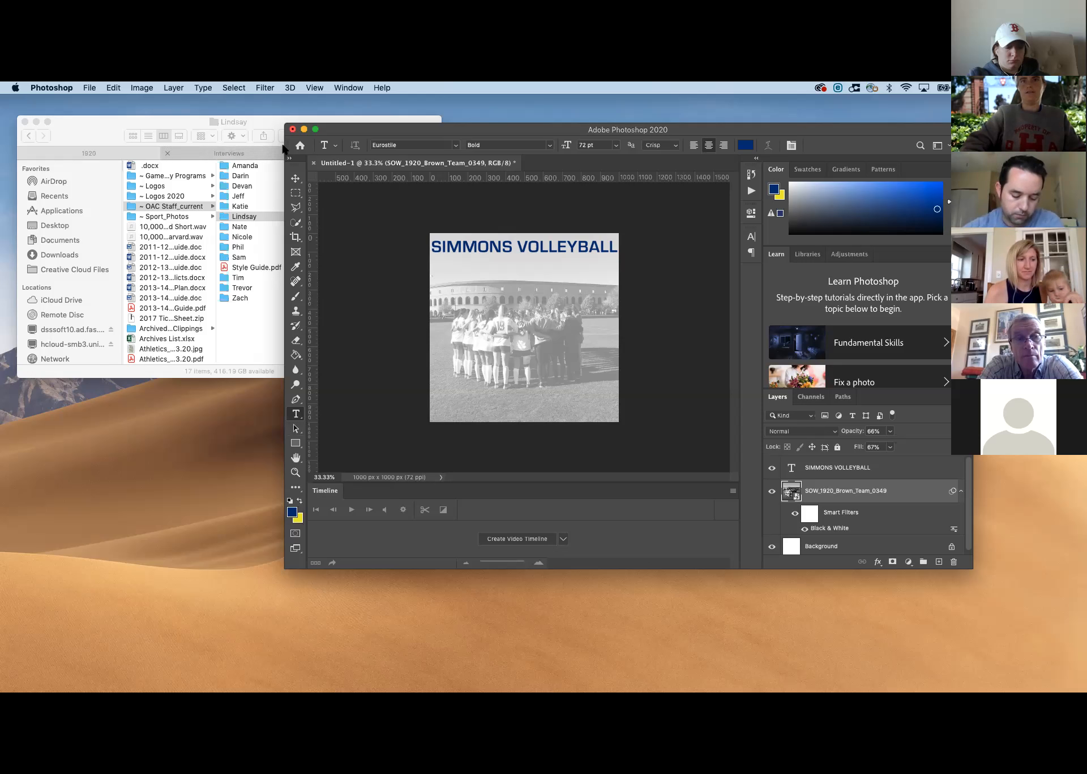
# Draw a blue rectangle about 1043 x 438 px with no stroke over the team photo, starting below the SIMMONS VOLLEYBALL title
pyautogui.moveTo(283, 147); pyautogui.dragTo(169, 148)
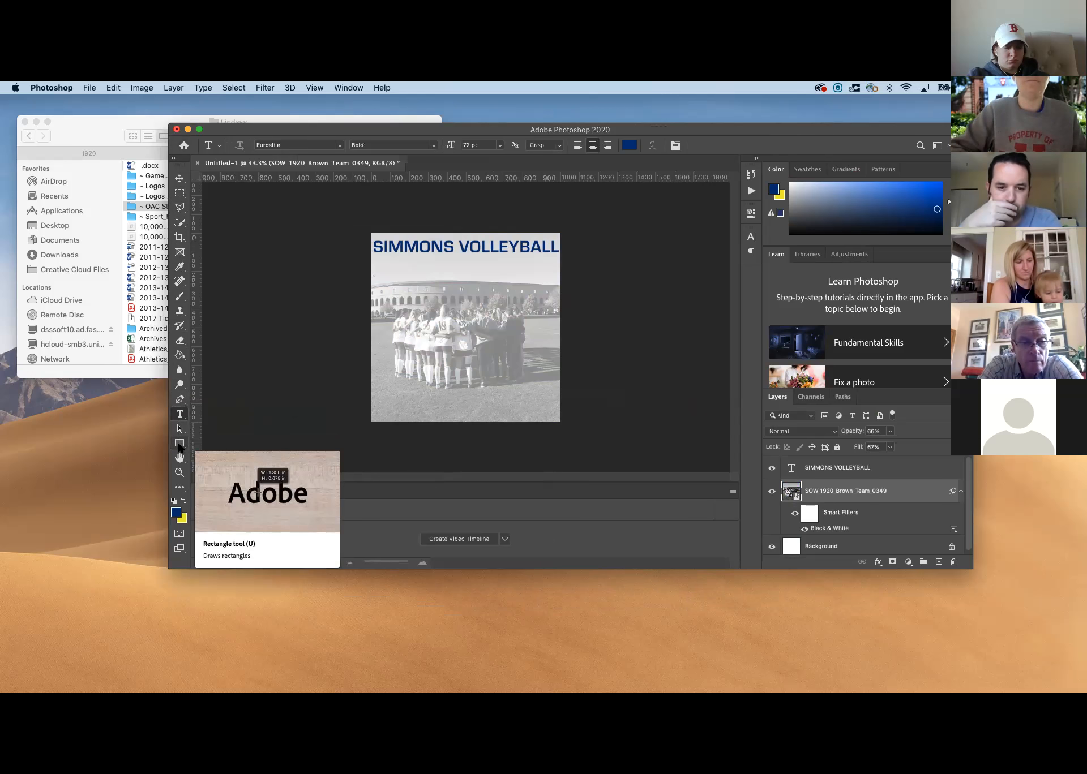
pyautogui.click(179, 444)
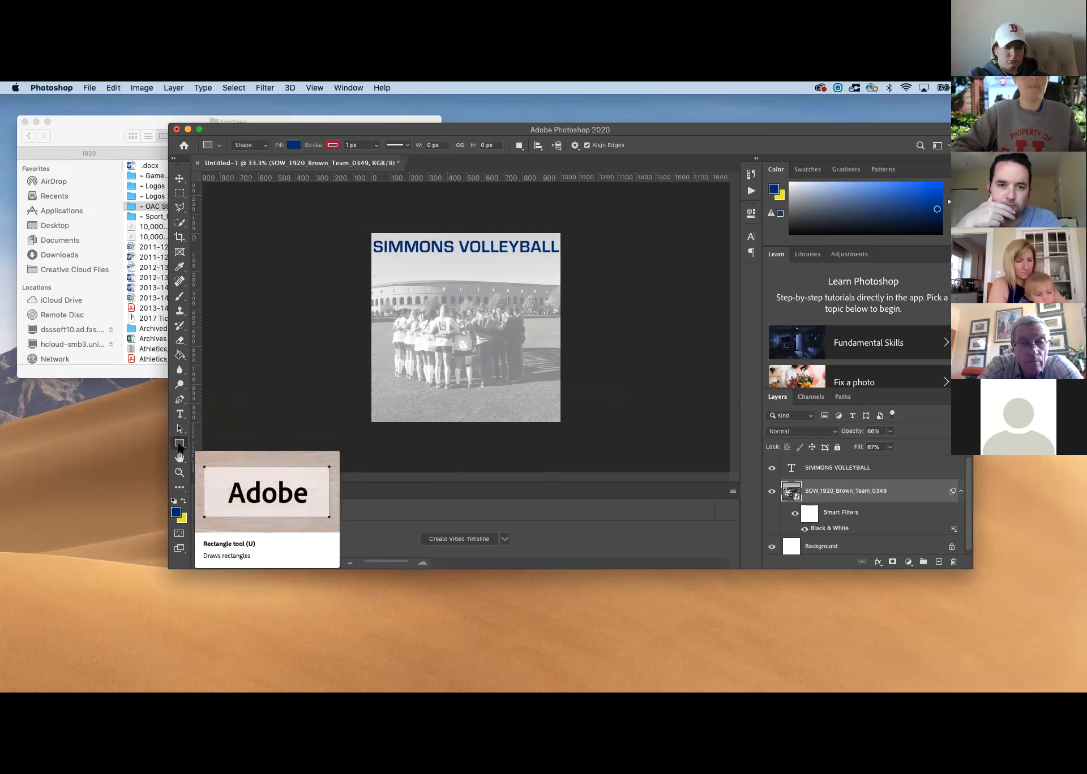
pyautogui.click(179, 445)
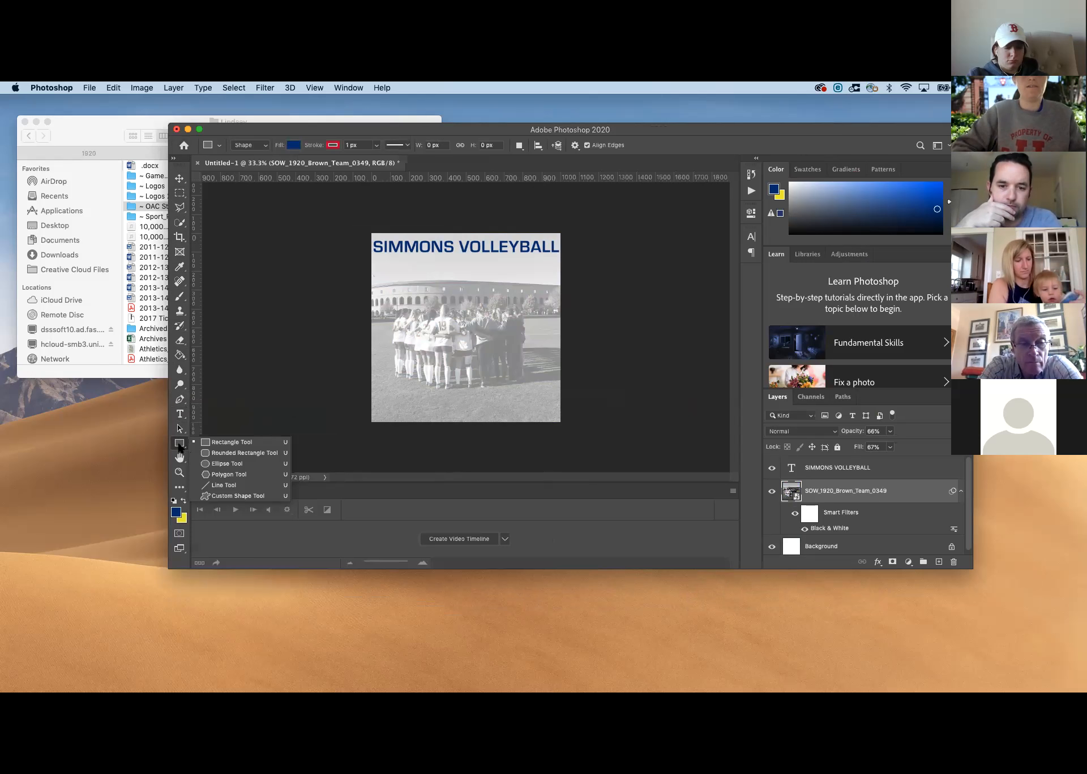
pyautogui.click(220, 442)
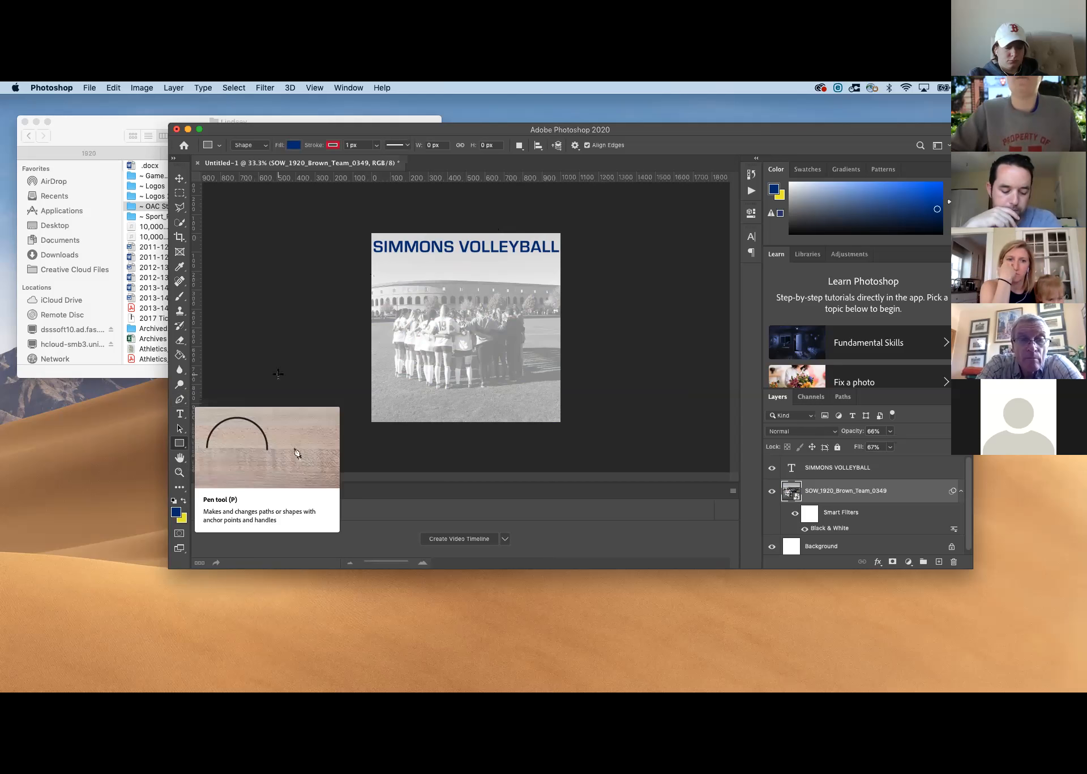
pyautogui.click(333, 145)
pyautogui.click(267, 168)
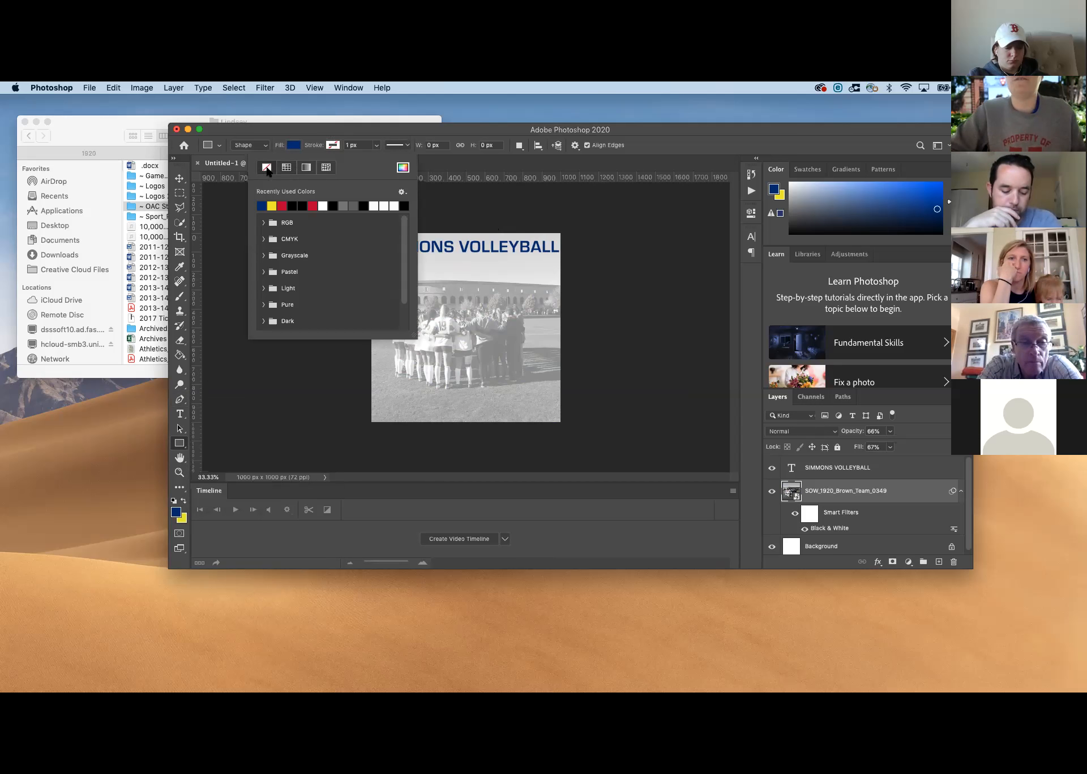
pyautogui.click(350, 133)
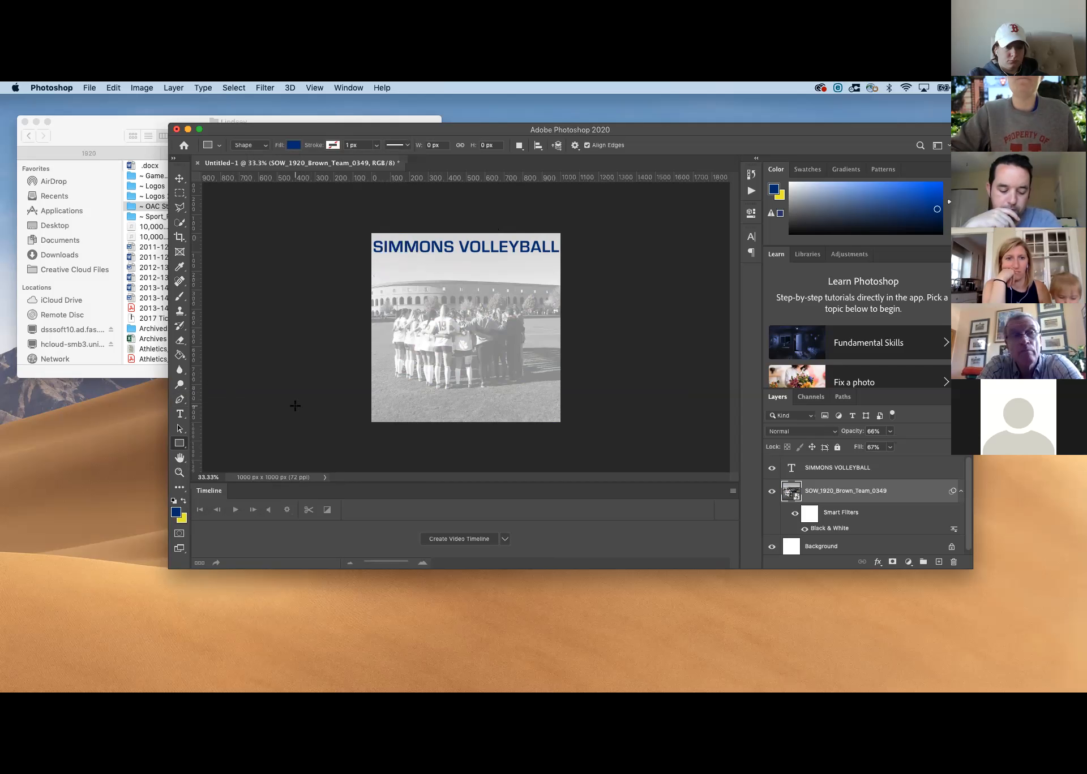
pyautogui.click(183, 502)
pyautogui.click(183, 502)
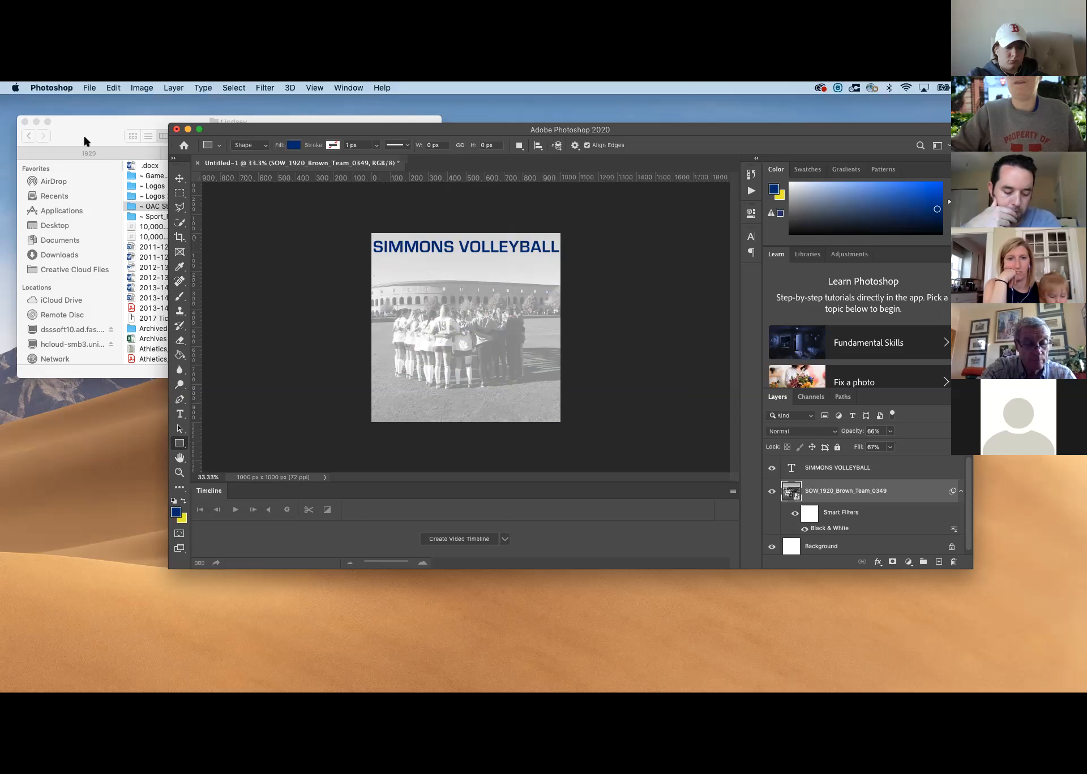
pyautogui.moveTo(385, 263); pyautogui.dragTo(581, 346)
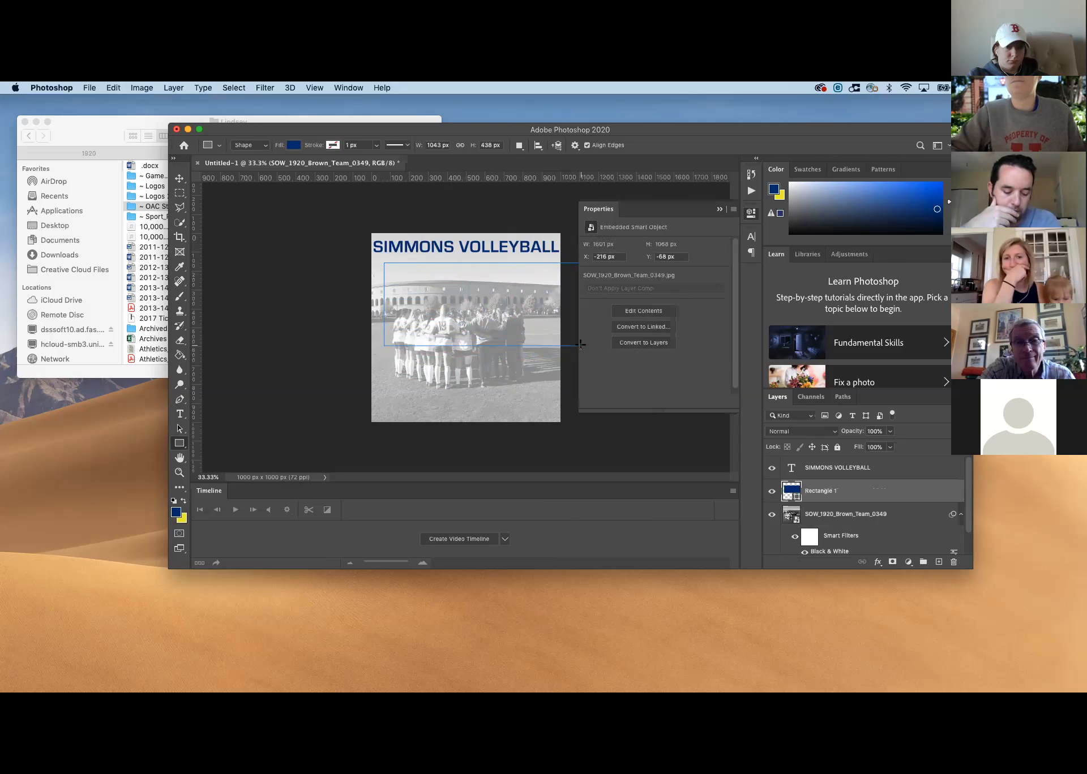
pyautogui.click(718, 210)
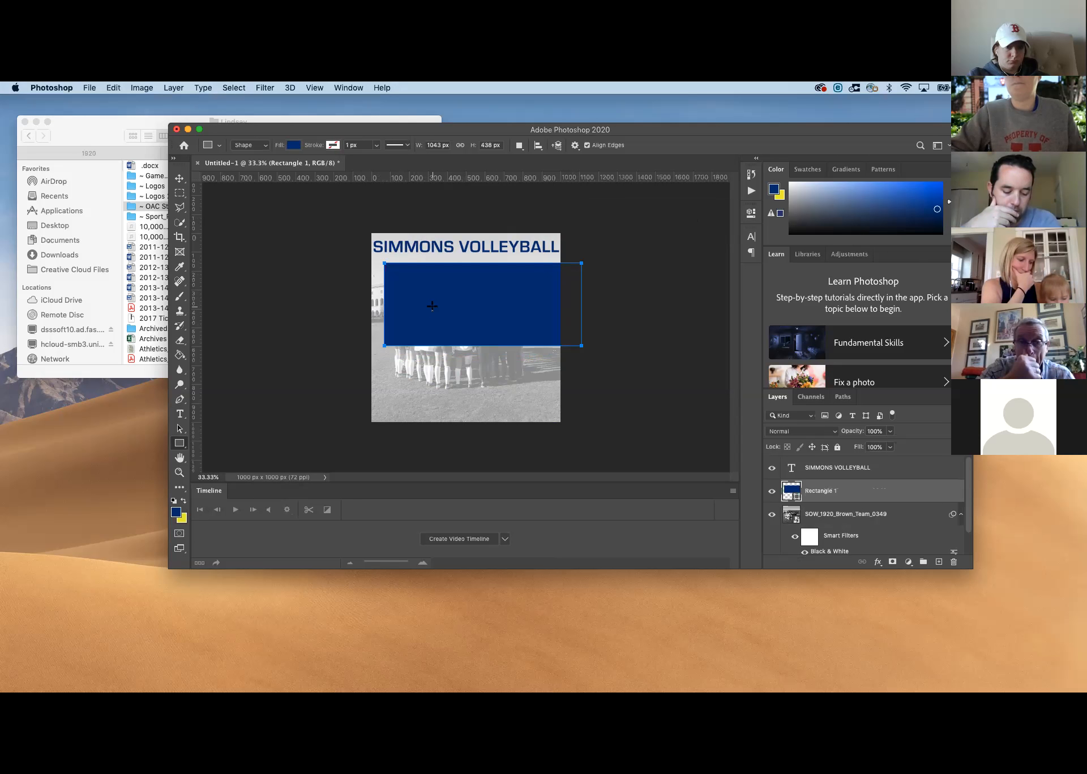
# Rotate the blue rectangle to -60° with Free Transform and shift it sideways so it crosses the canvas's right edge
pyautogui.click(827, 494)
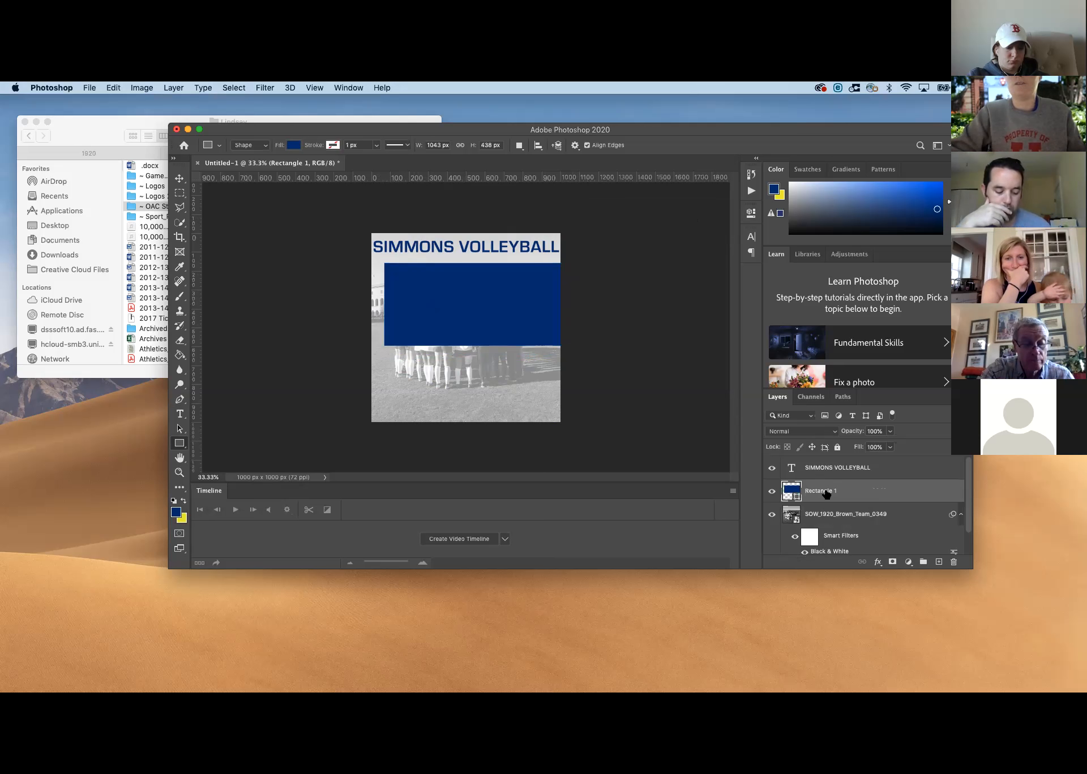
pyautogui.press('super+t')
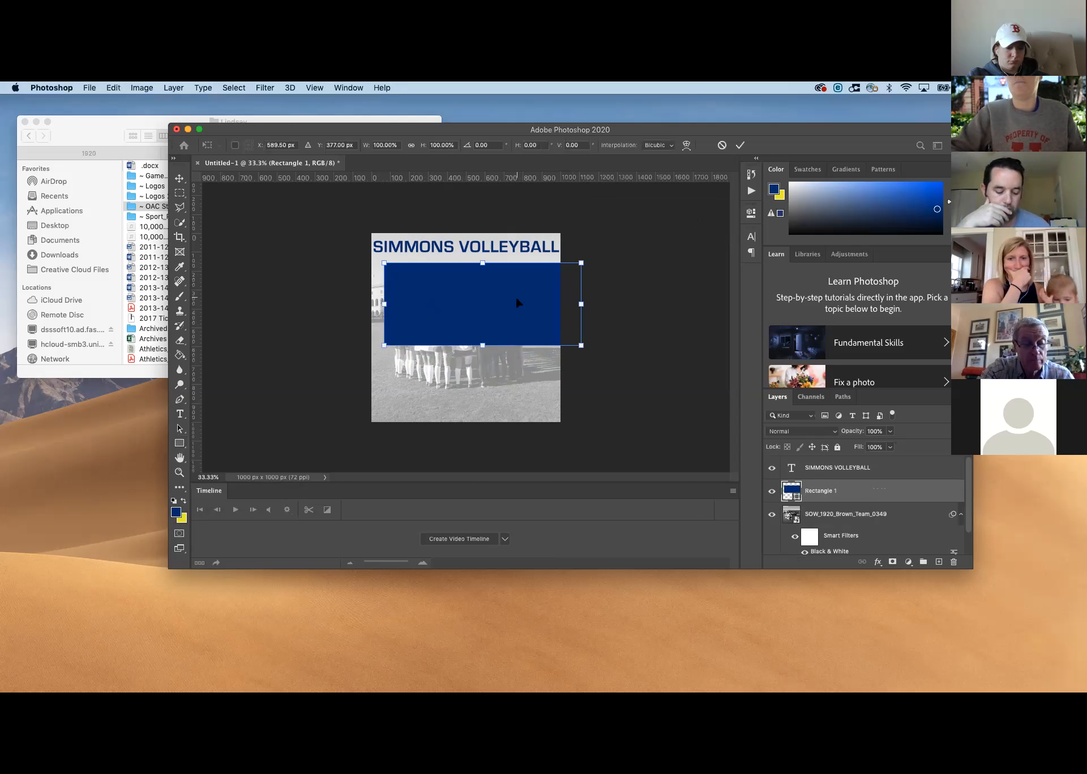
pyautogui.moveTo(516, 299)
pyautogui.mouseDown()
pyautogui.moveTo(500, 303)
pyautogui.moveTo(507, 354)
pyautogui.moveTo(501, 313)
pyautogui.mouseUp()
pyautogui.moveTo(357, 276); pyautogui.dragTo(412, 372)
pyautogui.moveTo(411, 371); pyautogui.dragTo(412, 373)
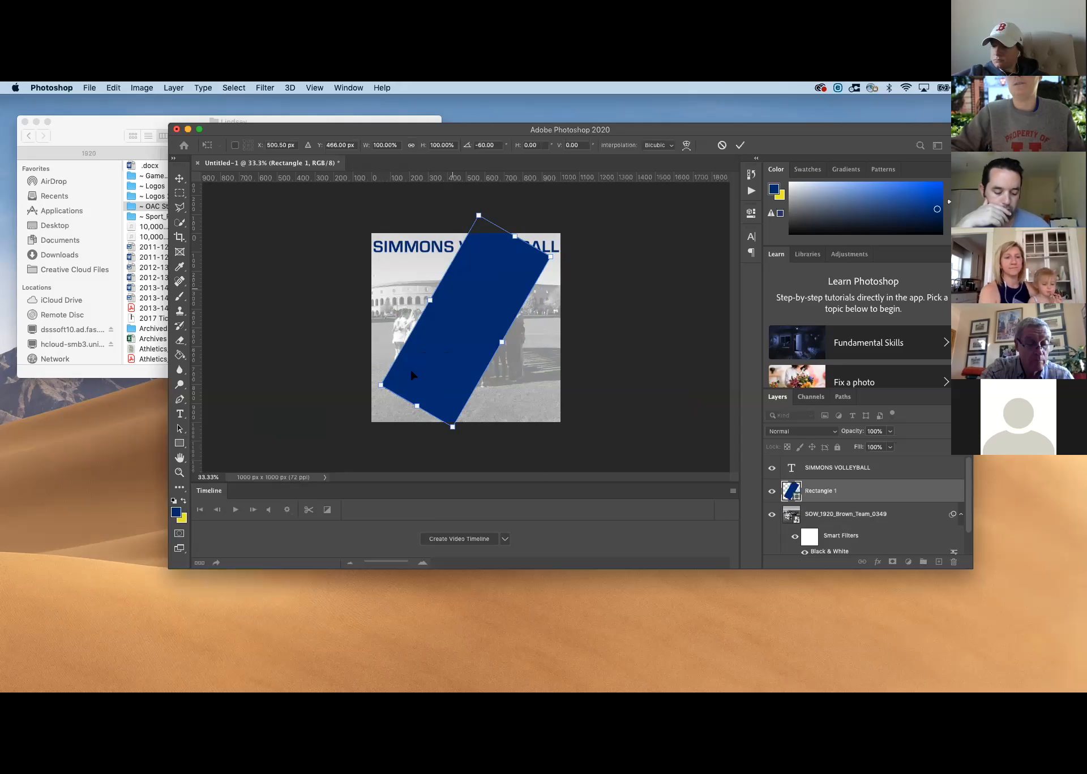
pyautogui.moveTo(490, 254); pyautogui.dragTo(525, 256)
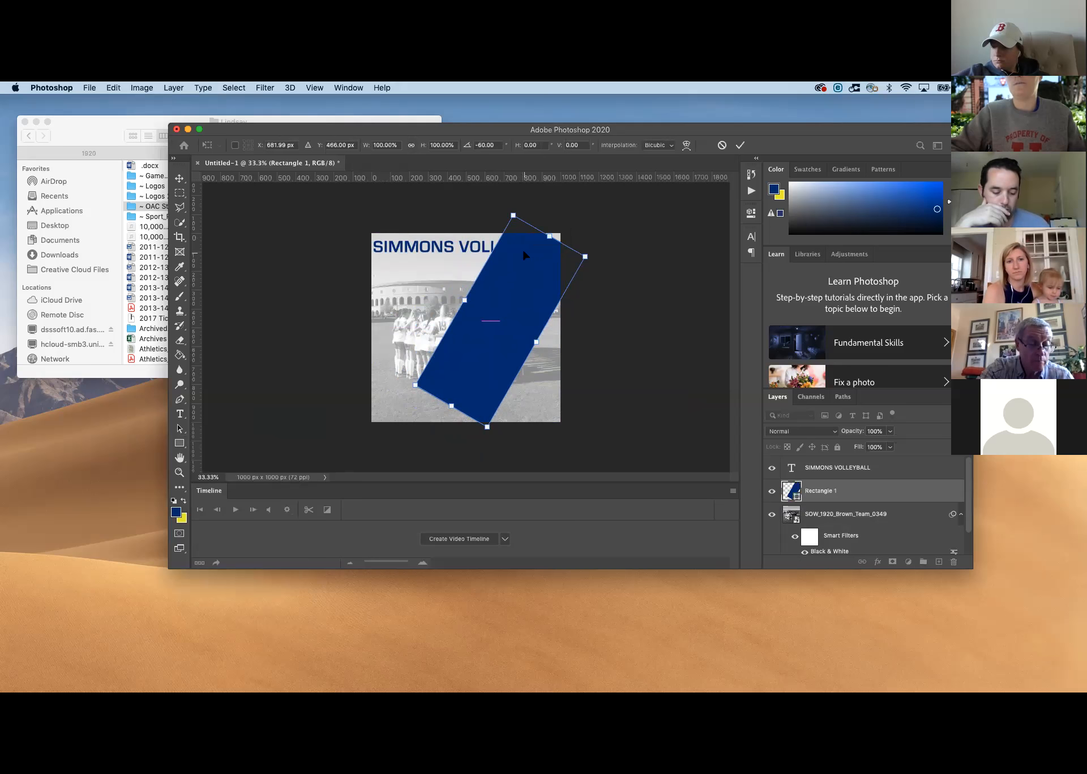
# Stretch the tilted rectangle to about 129% width and 115% height so the diagonal band spans the canvas's full height, and commit it
pyautogui.moveTo(449, 407); pyautogui.dragTo(429, 444)
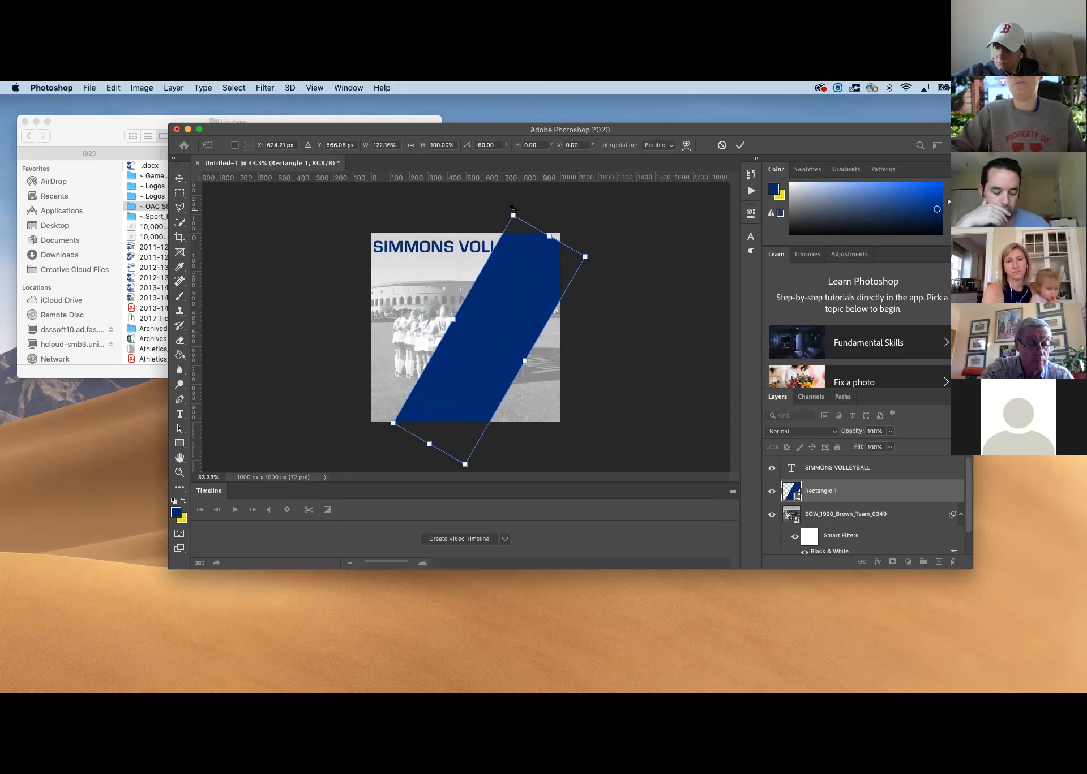
pyautogui.moveTo(491, 207); pyautogui.dragTo(492, 208)
pyautogui.moveTo(526, 286); pyautogui.dragTo(542, 282)
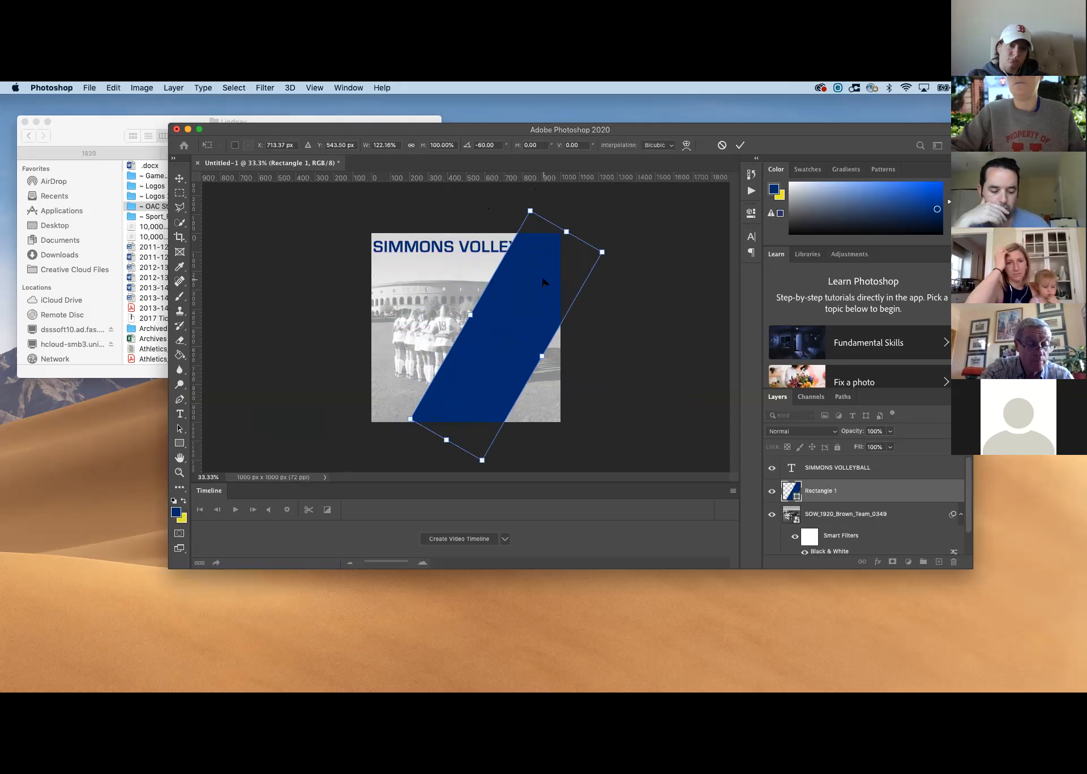
pyautogui.moveTo(446, 440); pyautogui.dragTo(439, 451)
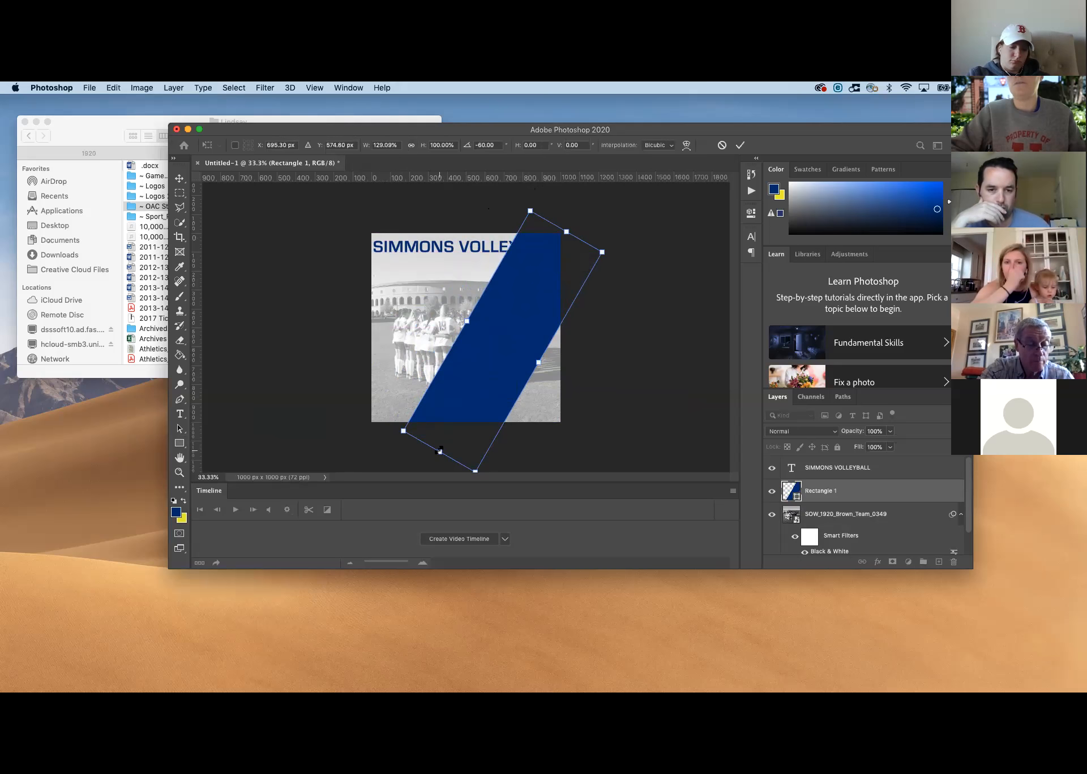
pyautogui.moveTo(468, 323); pyautogui.dragTo(456, 317)
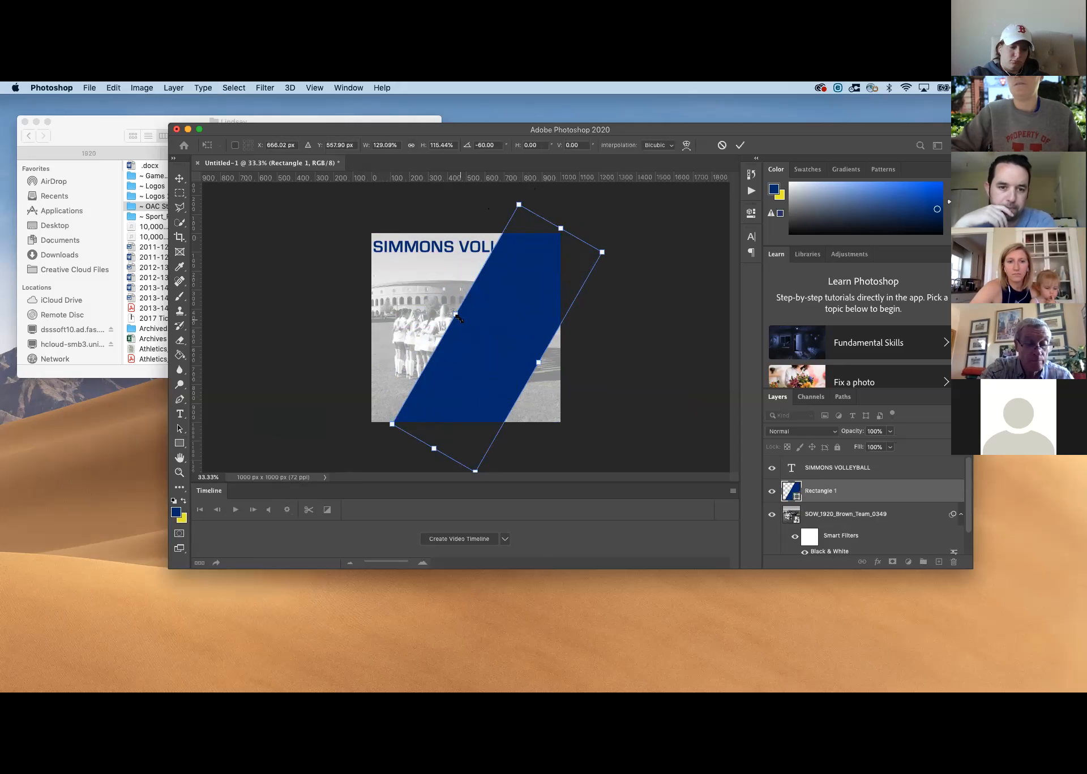
pyautogui.press('Return')
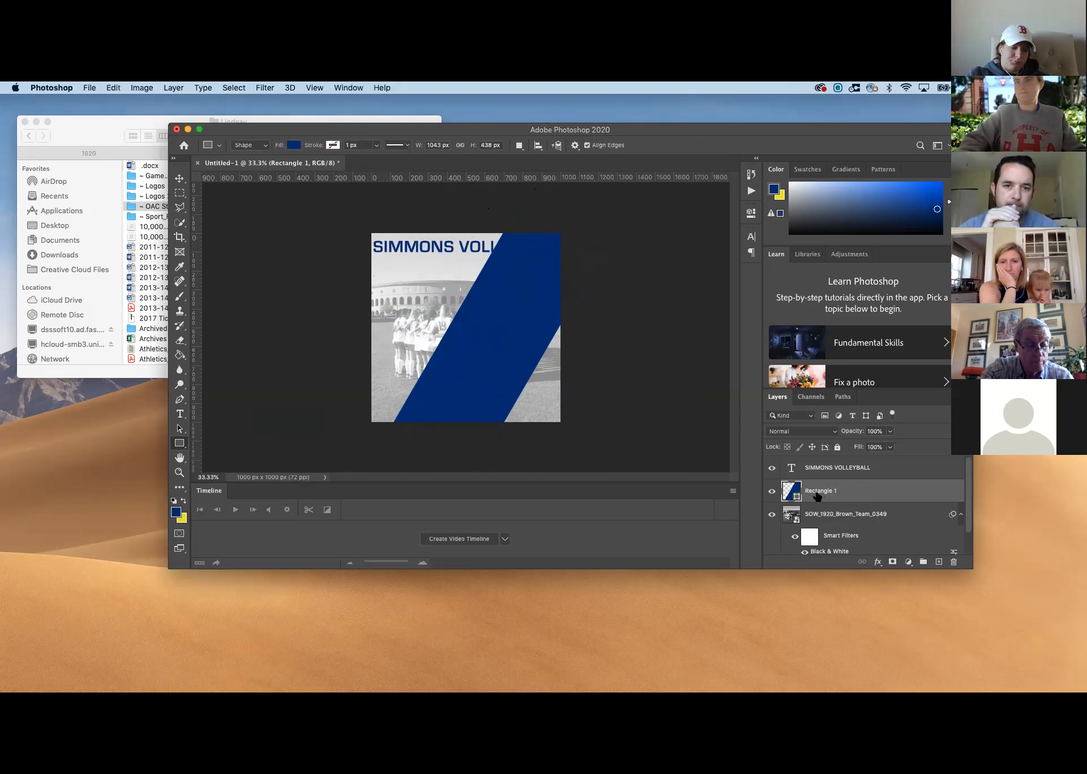
# Shrink the blue band and rotate it to horizontal, placing it as a centred full-width bar across the lower part of the canvas
pyautogui.press('super+t')
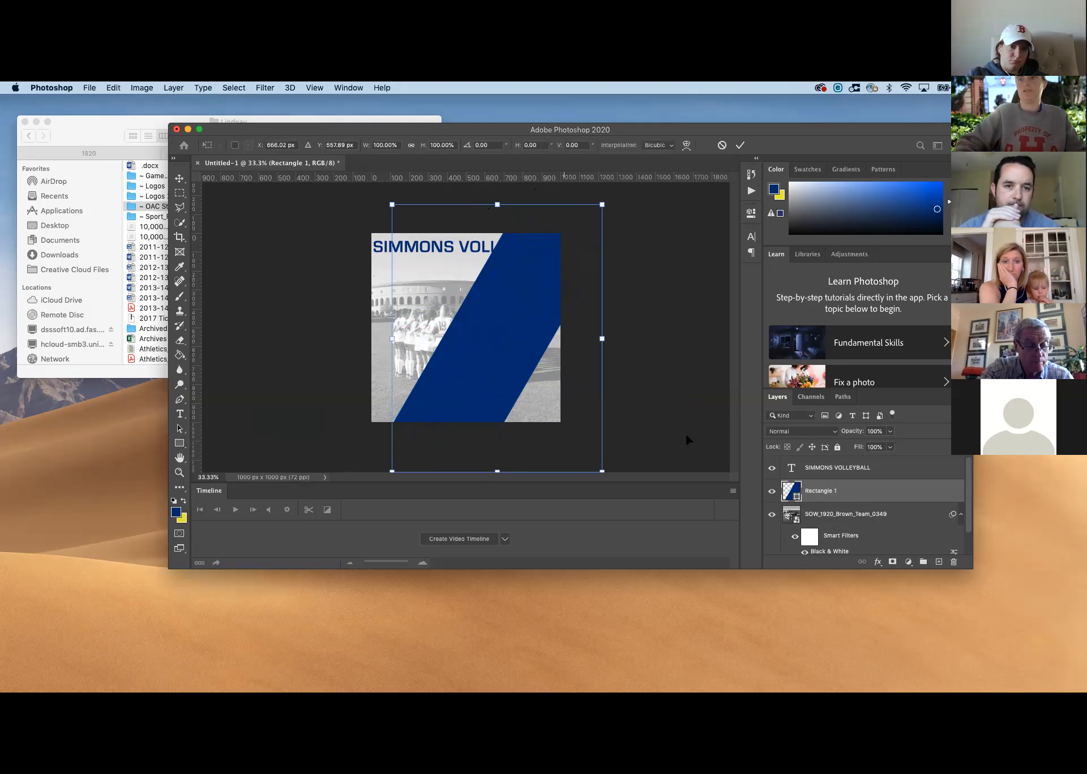
pyautogui.moveTo(602, 204); pyautogui.dragTo(548, 265)
pyautogui.rightClick(458, 327)
pyautogui.click(421, 295)
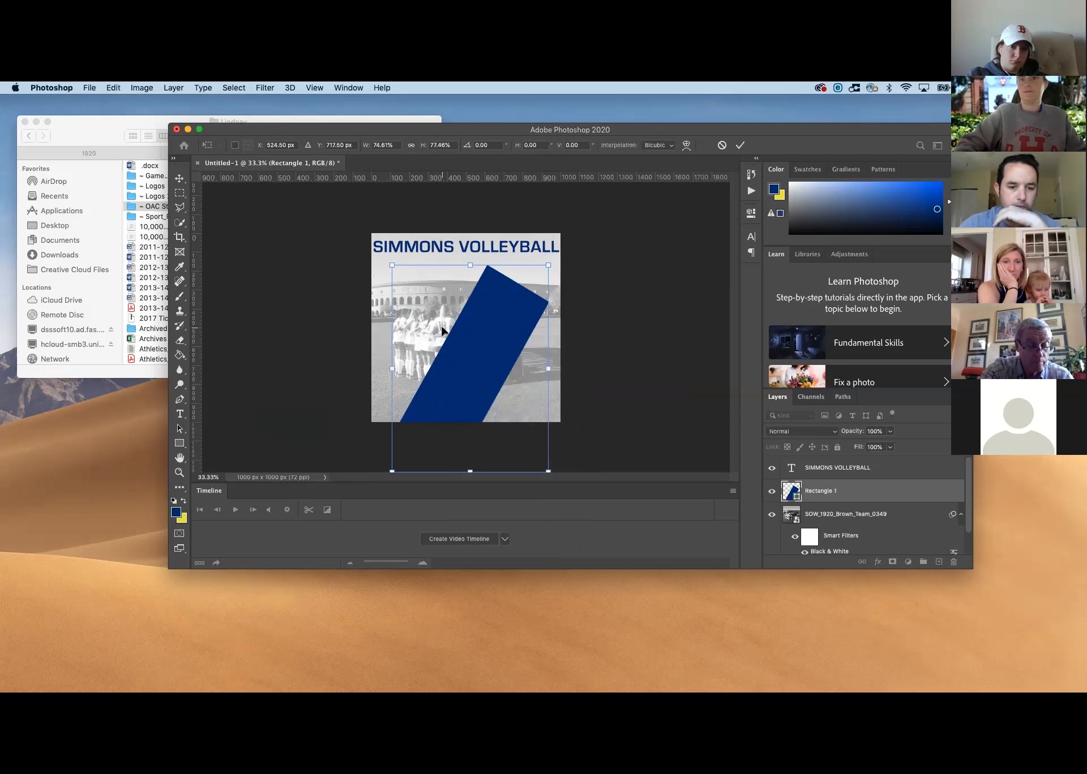
pyautogui.moveTo(380, 227); pyautogui.dragTo(519, 241)
pyautogui.moveTo(501, 361)
pyautogui.mouseDown()
pyautogui.moveTo(473, 316)
pyautogui.moveTo(496, 355)
pyautogui.mouseUp()
pyautogui.press('Escape')
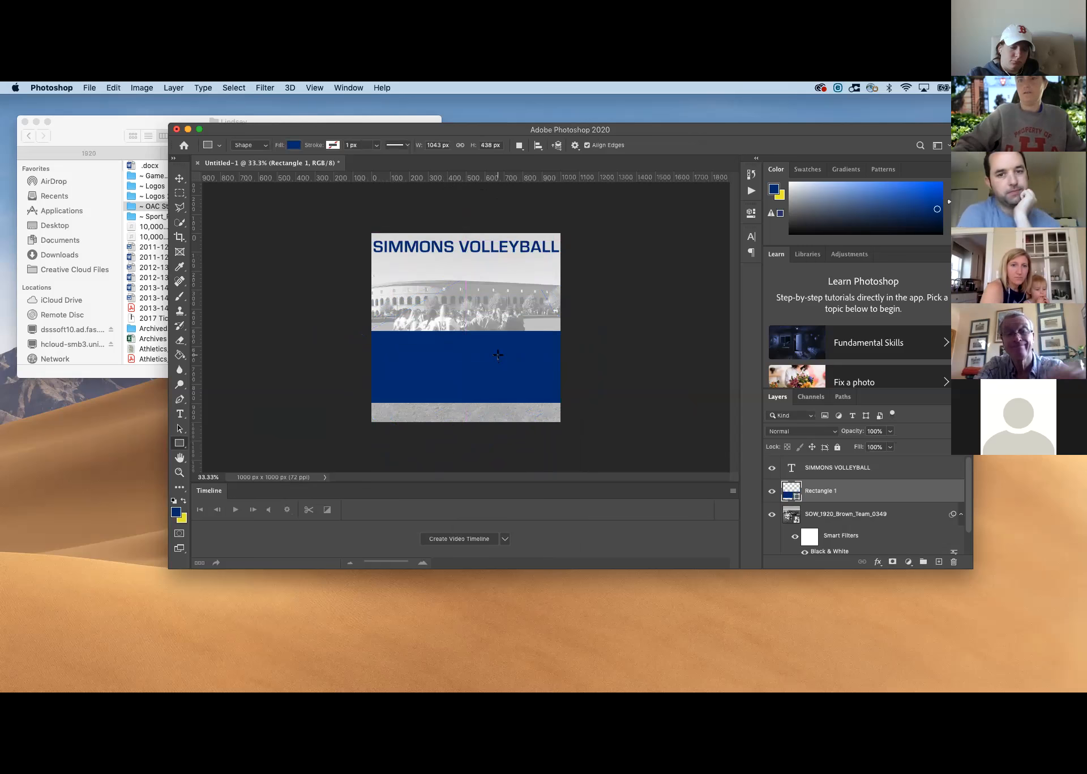
# Start a free transform on the horizontal blue bar
pyautogui.press('super+t')
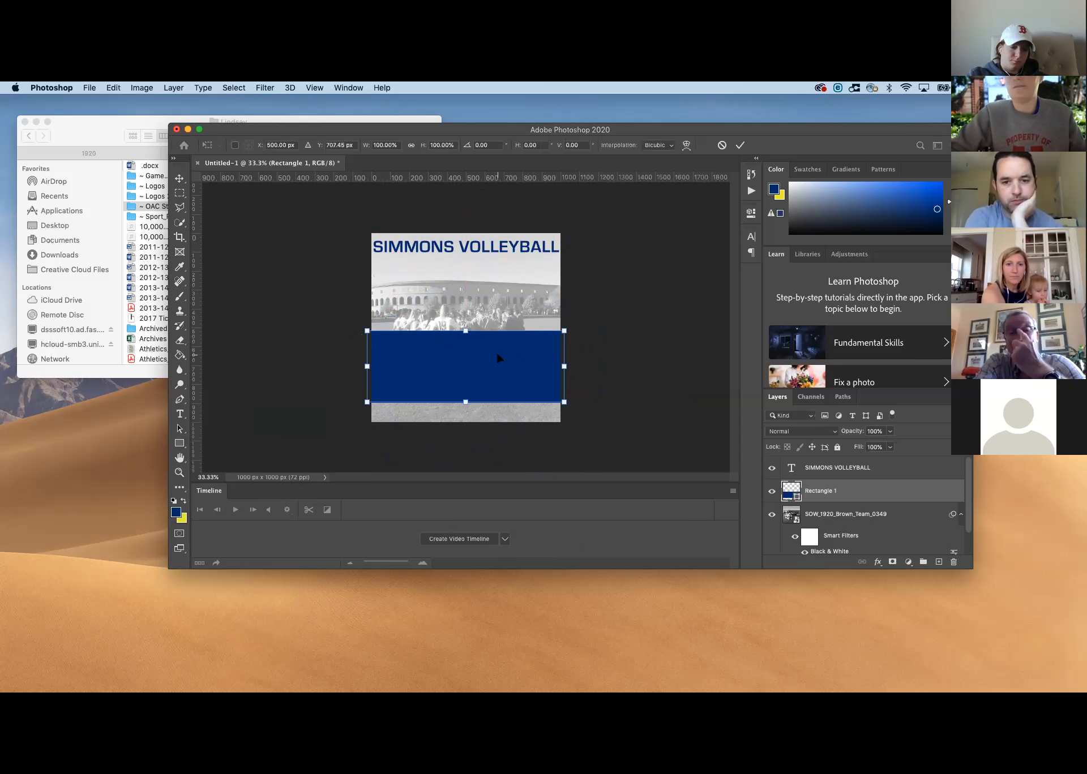
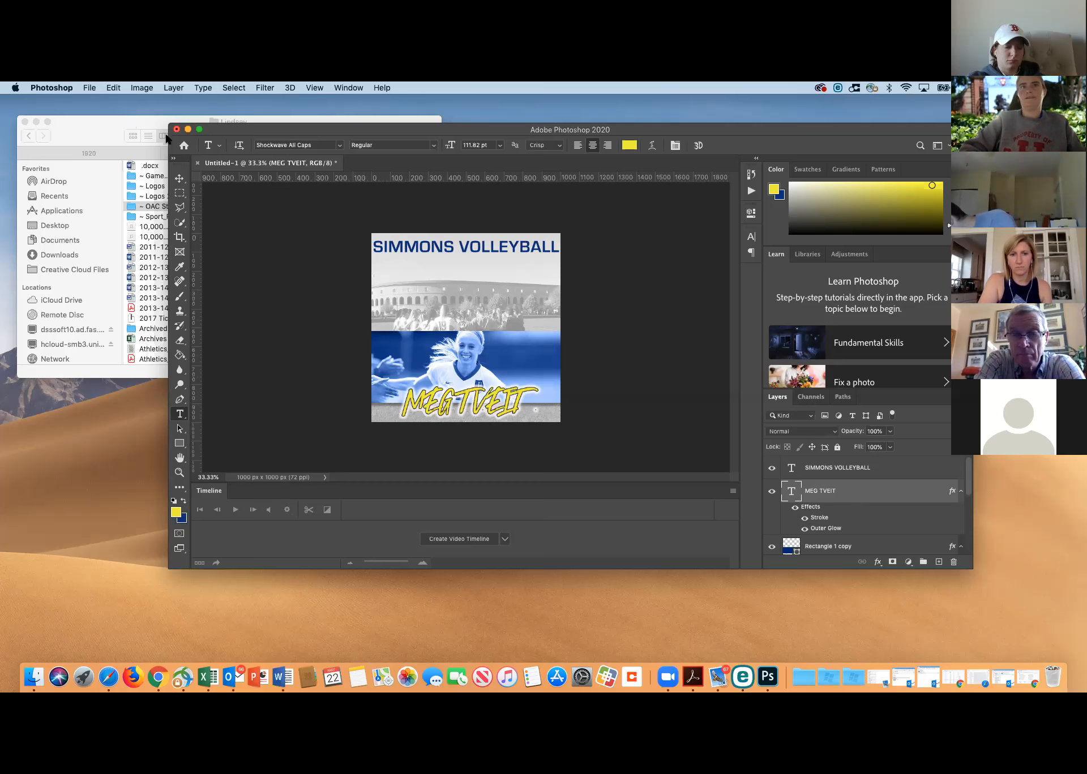
# Switch to Finder and place the dirty grunge.jpg texture into the volleyball graphic
pyautogui.moveTo(289, 133); pyautogui.dragTo(310, 130)
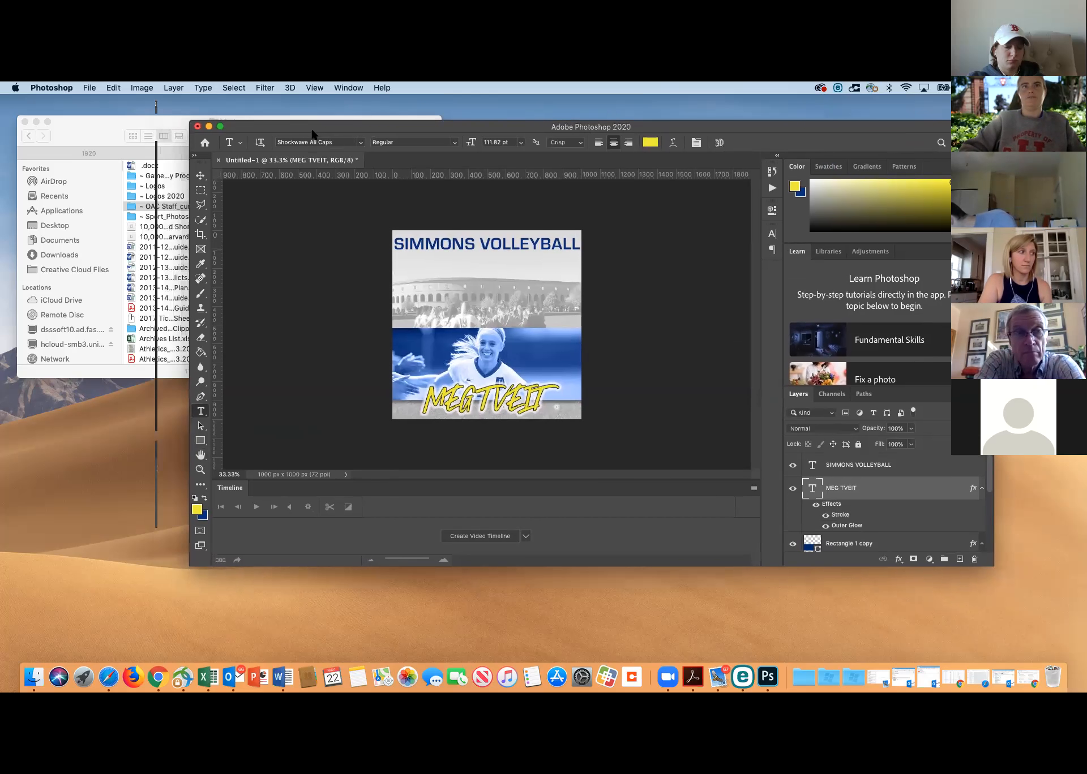
pyautogui.click(72, 121)
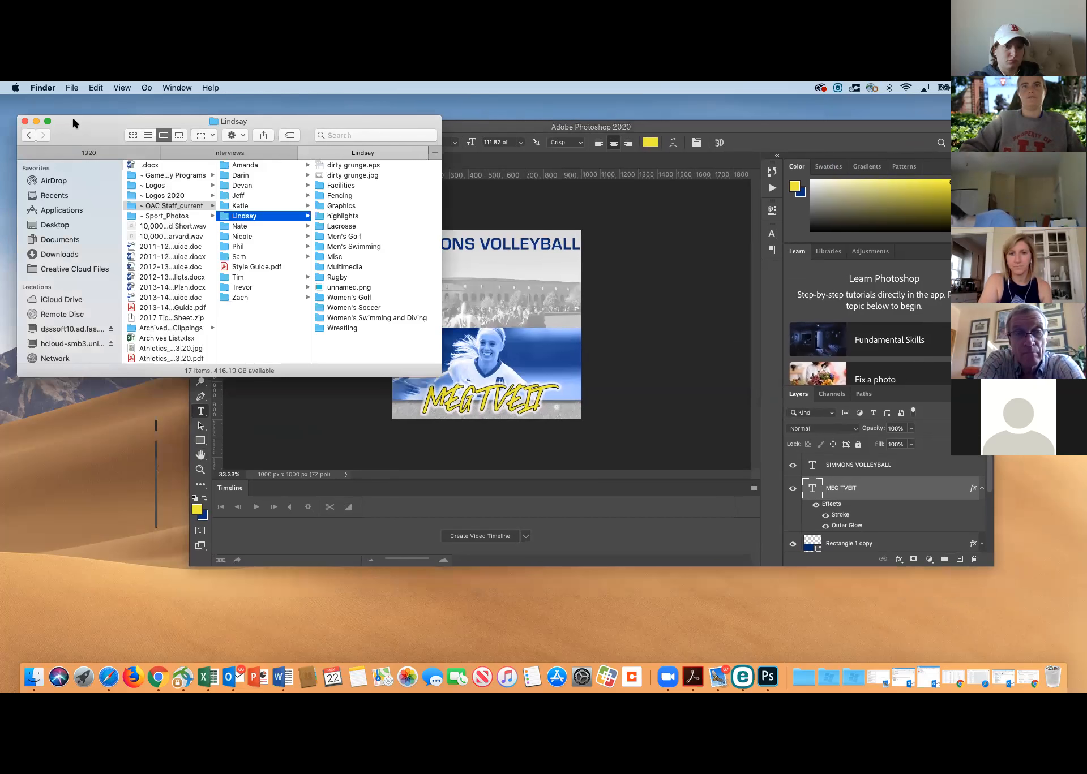
pyautogui.click(468, 131)
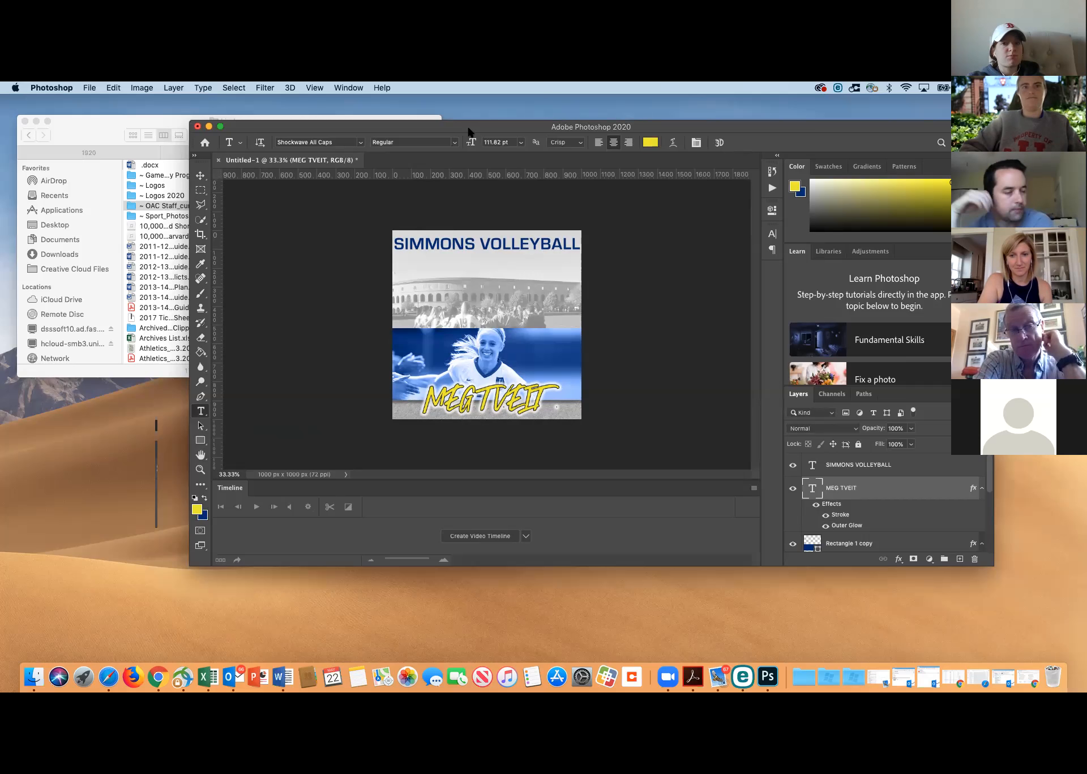
pyautogui.click(104, 123)
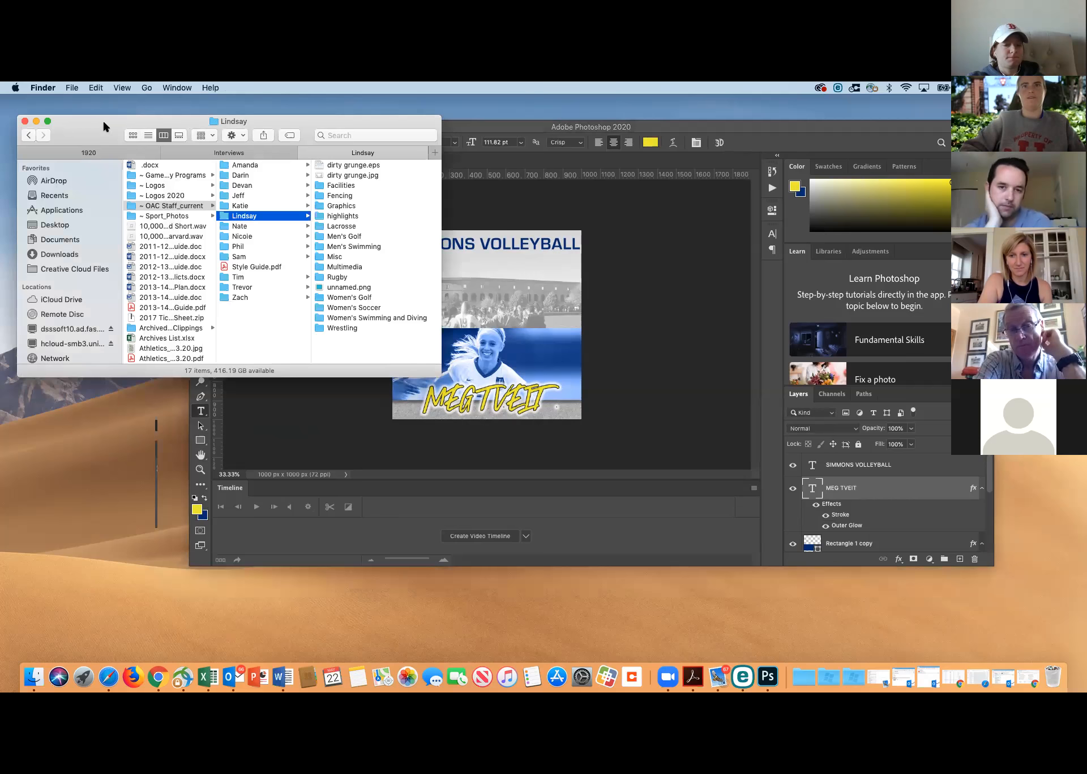
pyautogui.click(341, 176)
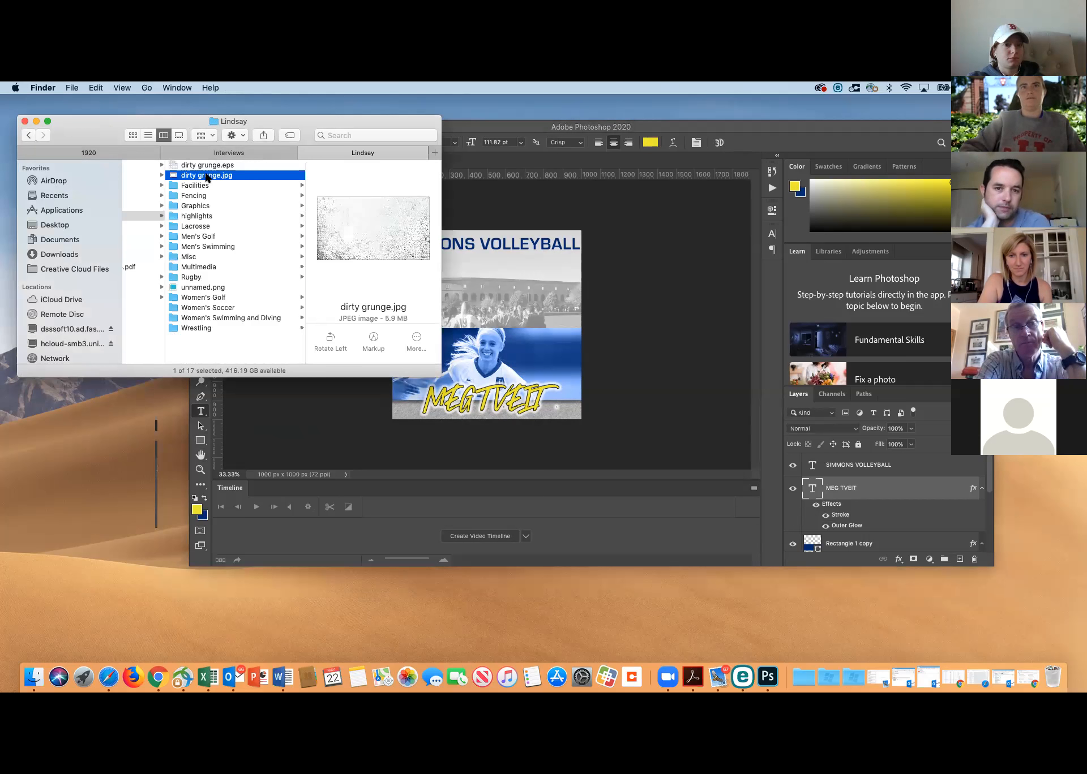
pyautogui.moveTo(189, 179); pyautogui.dragTo(495, 287)
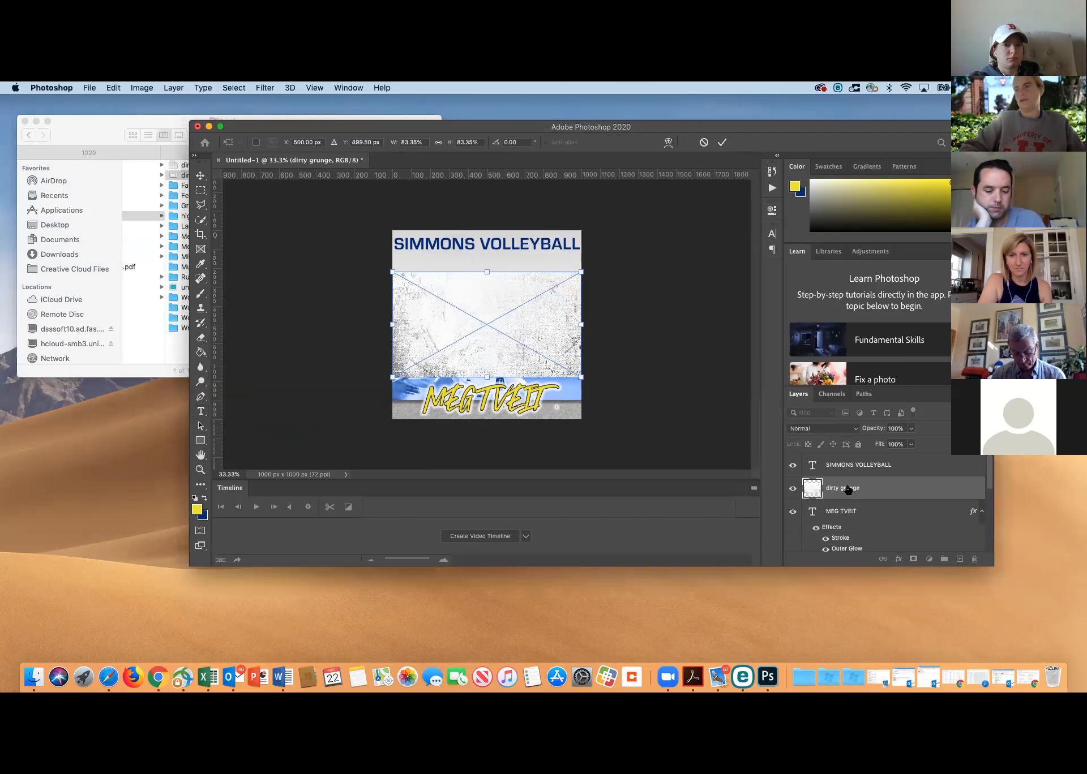
# Commit the placed grunge texture and move its layer directly above the SOW_1920_Brown_Team_0349 photo layer
pyautogui.moveTo(848, 488)
pyautogui.mouseDown()
pyautogui.moveTo(847, 540)
pyautogui.moveTo(847, 513)
pyautogui.mouseUp()
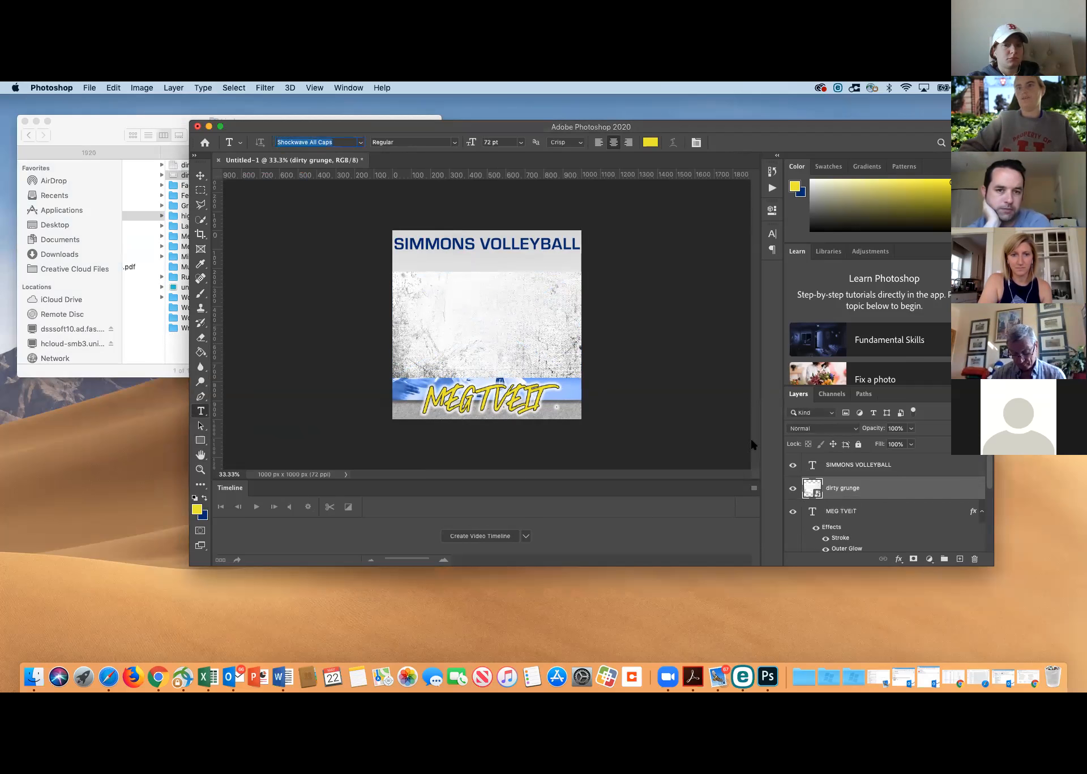
pyautogui.scroll(-2, 816, 496)
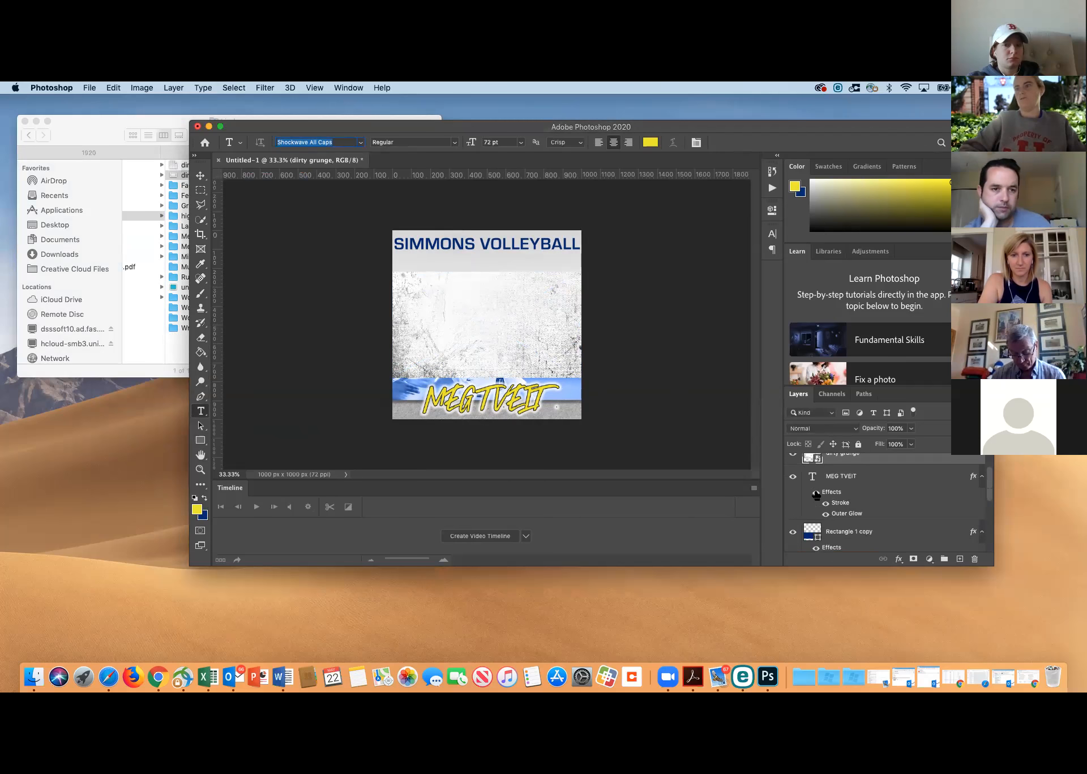
pyautogui.moveTo(833, 460); pyautogui.dragTo(814, 478)
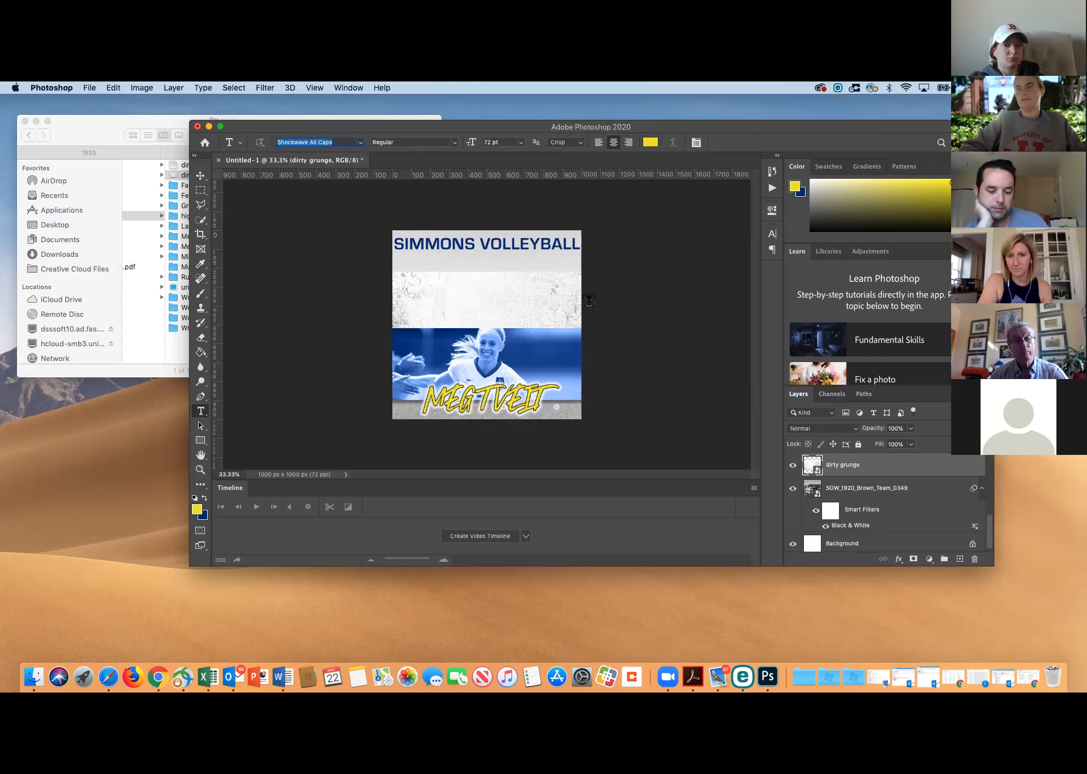
# Enlarge the dirty grunge layer to about 157% width and 160% height, position it to cover the whole canvas, and commit the transform
pyautogui.press('super+t')
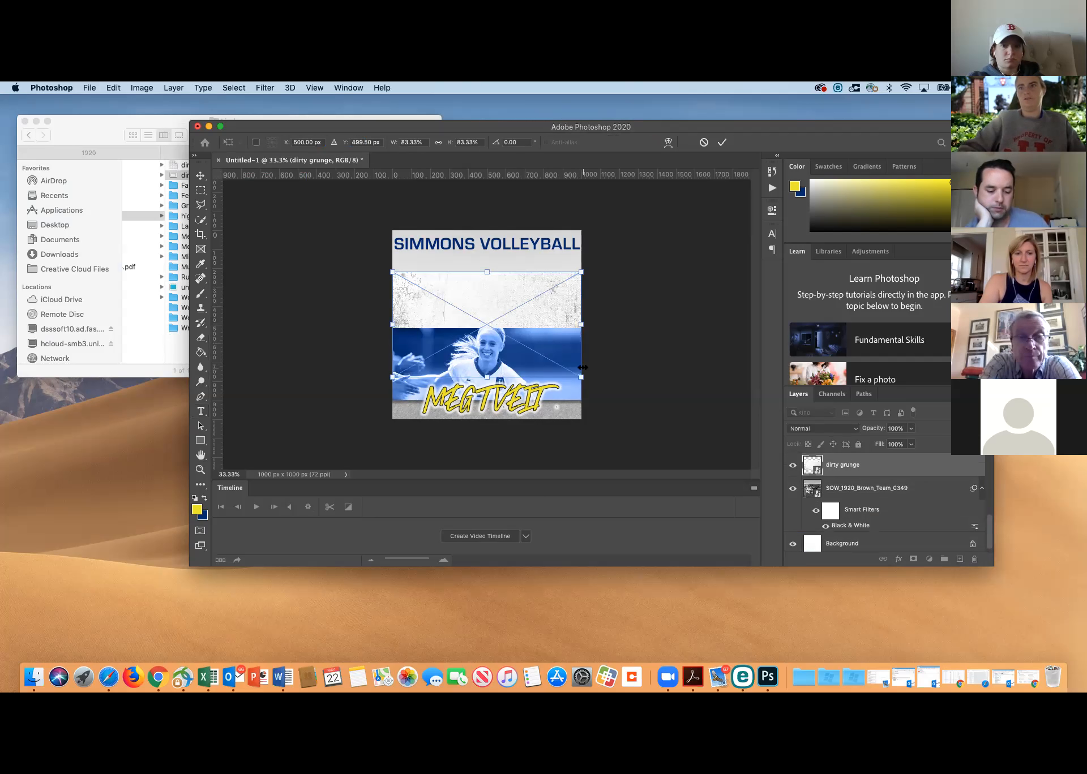
pyautogui.moveTo(581, 376); pyautogui.dragTo(668, 406)
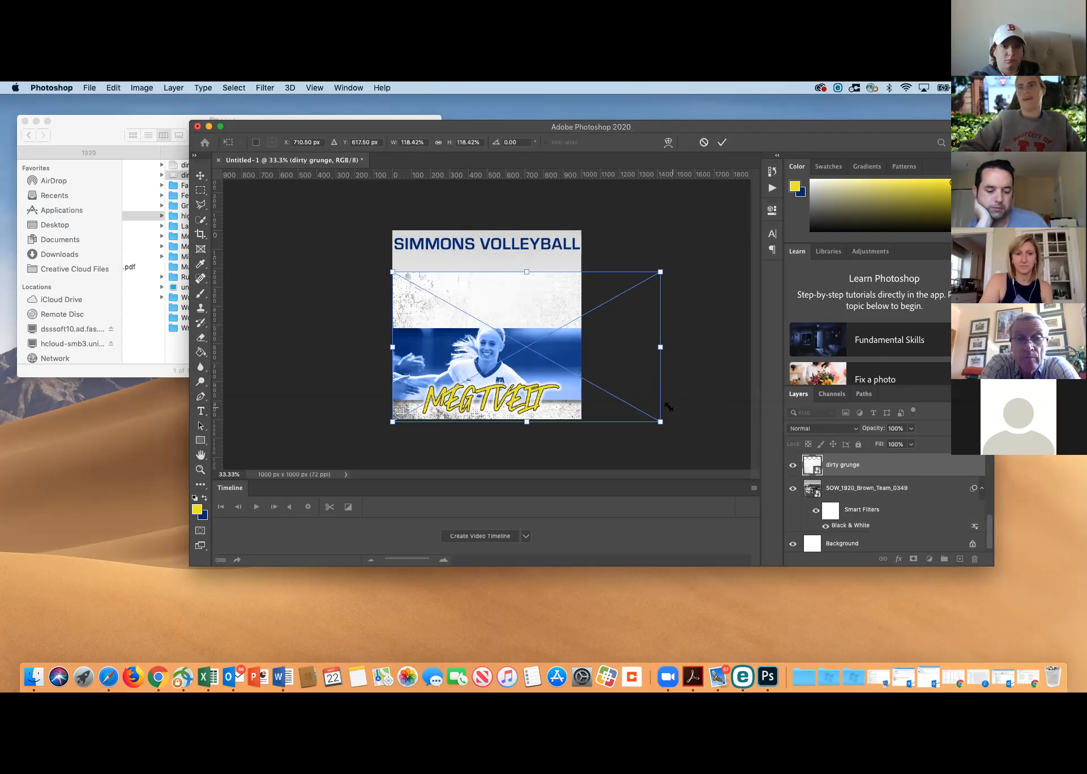
pyautogui.rightClick(580, 300)
pyautogui.click(543, 253)
pyautogui.moveTo(510, 284); pyautogui.dragTo(460, 233)
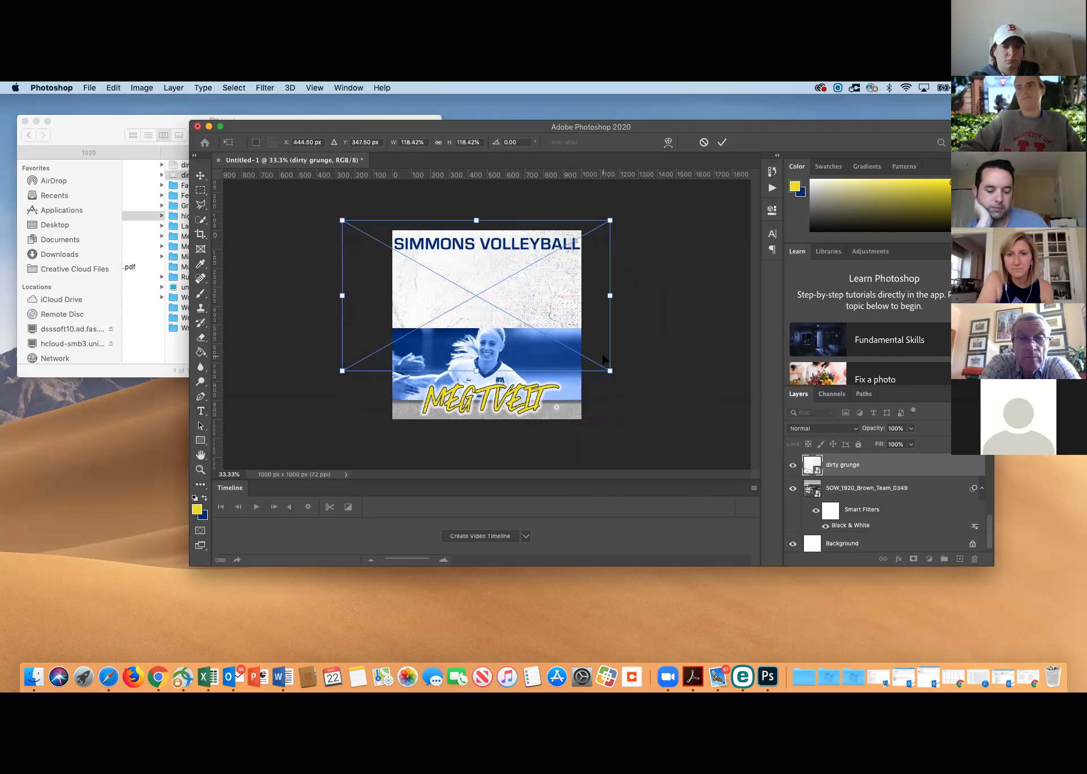
pyautogui.moveTo(610, 370); pyautogui.dragTo(698, 425)
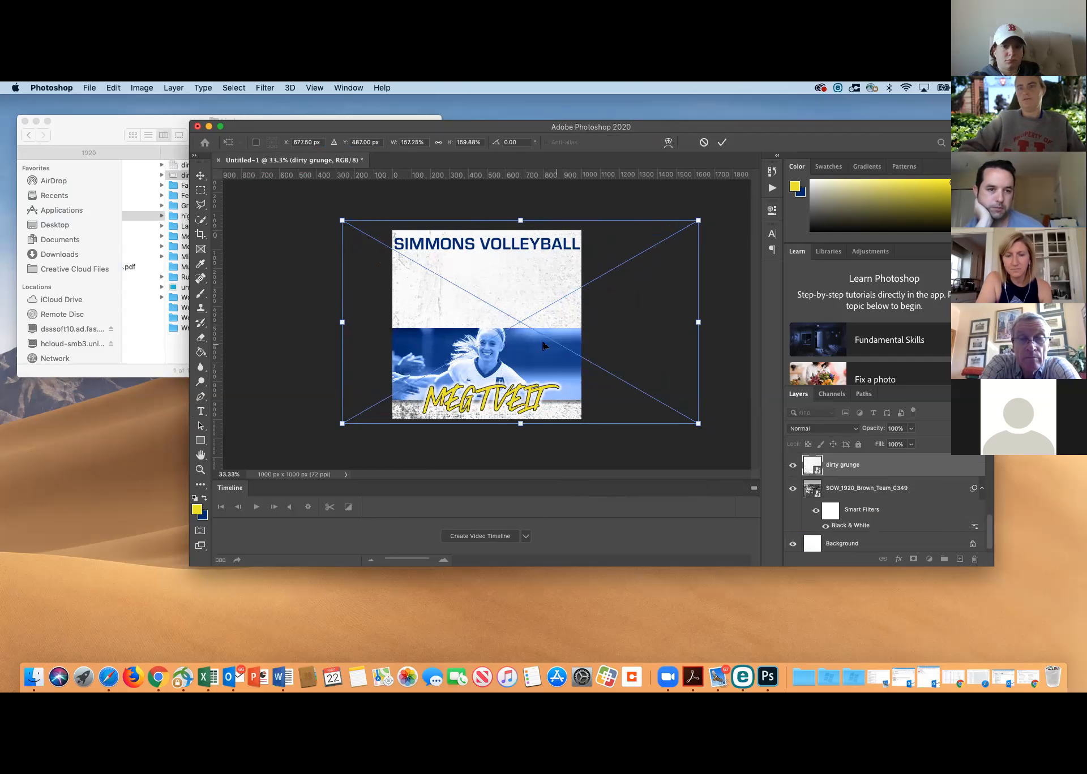
pyautogui.moveTo(493, 308); pyautogui.dragTo(538, 302)
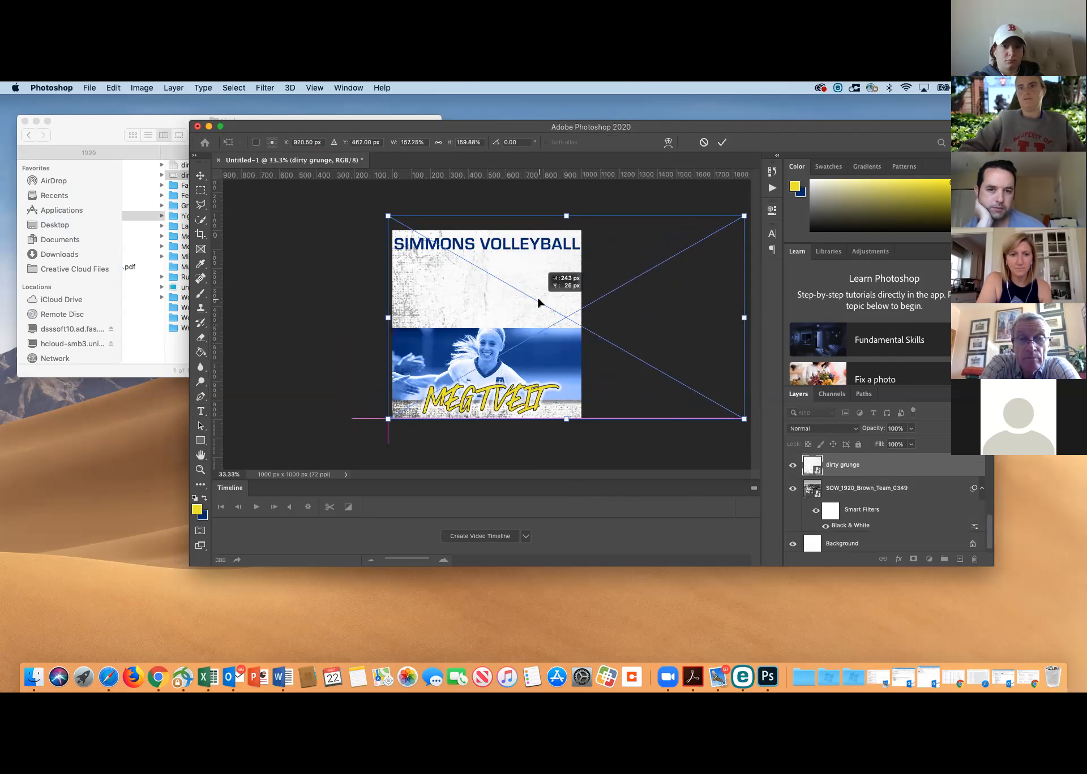
pyautogui.press('Return')
pyautogui.press('t')
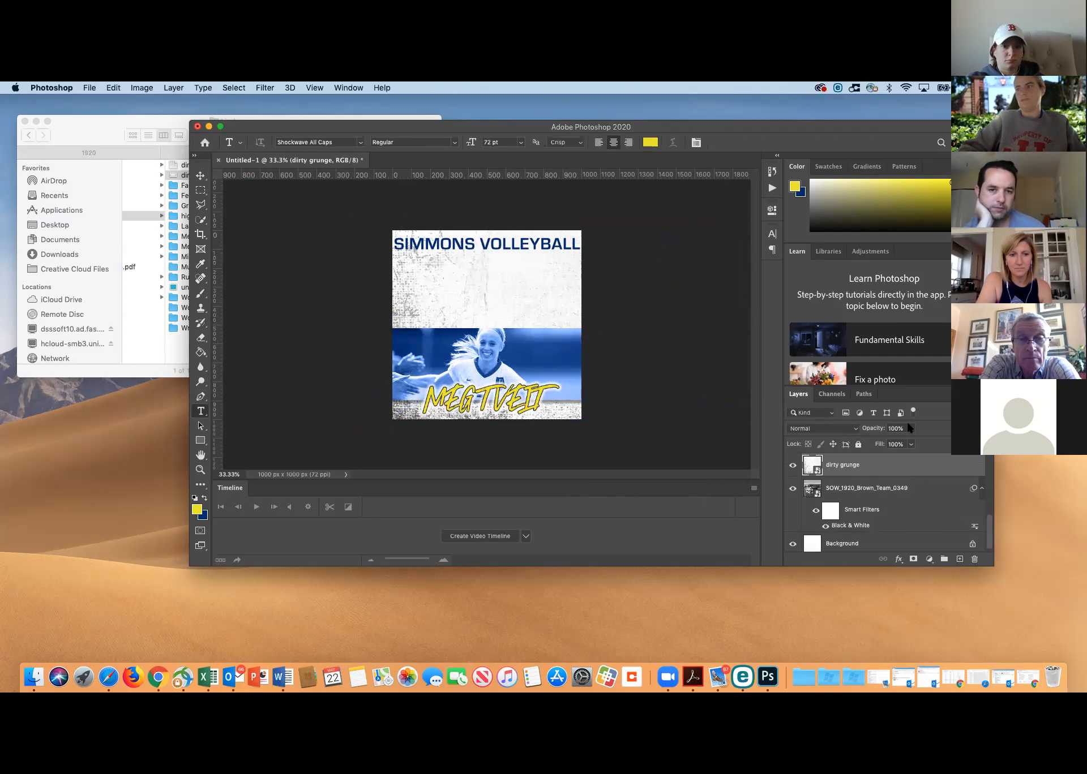
# Lower the dirty grunge layer's opacity to 62% and its fill to 60%
pyautogui.click(911, 429)
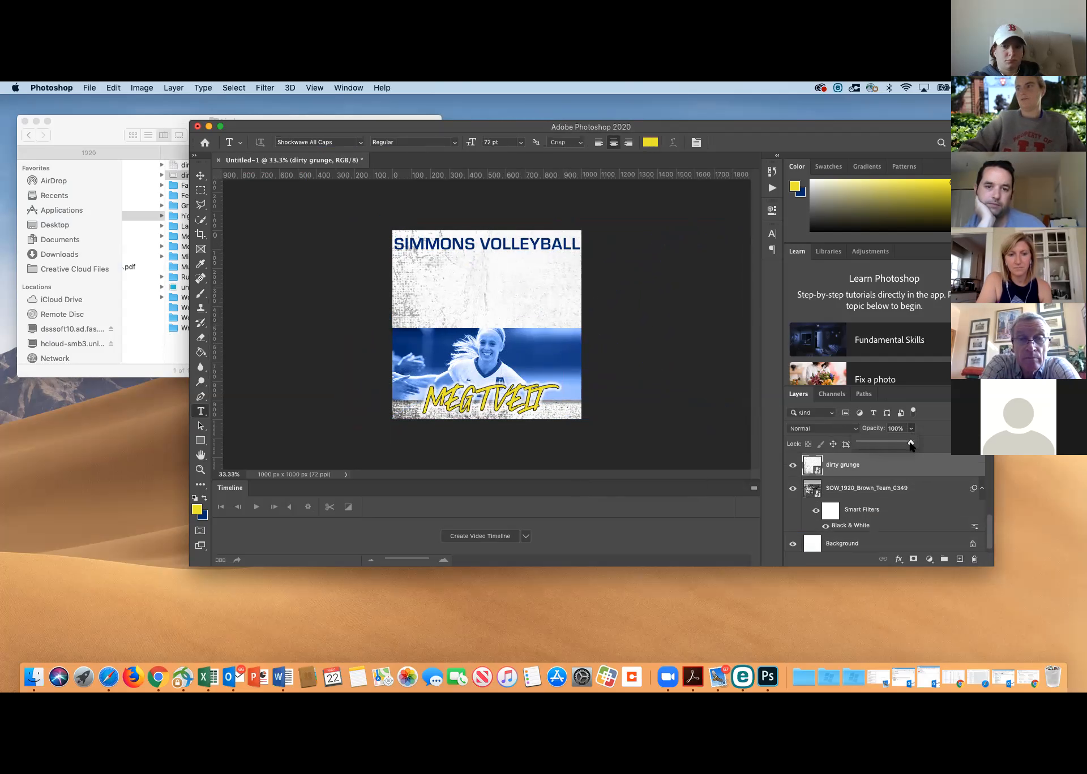
pyautogui.moveTo(910, 444); pyautogui.dragTo(893, 444)
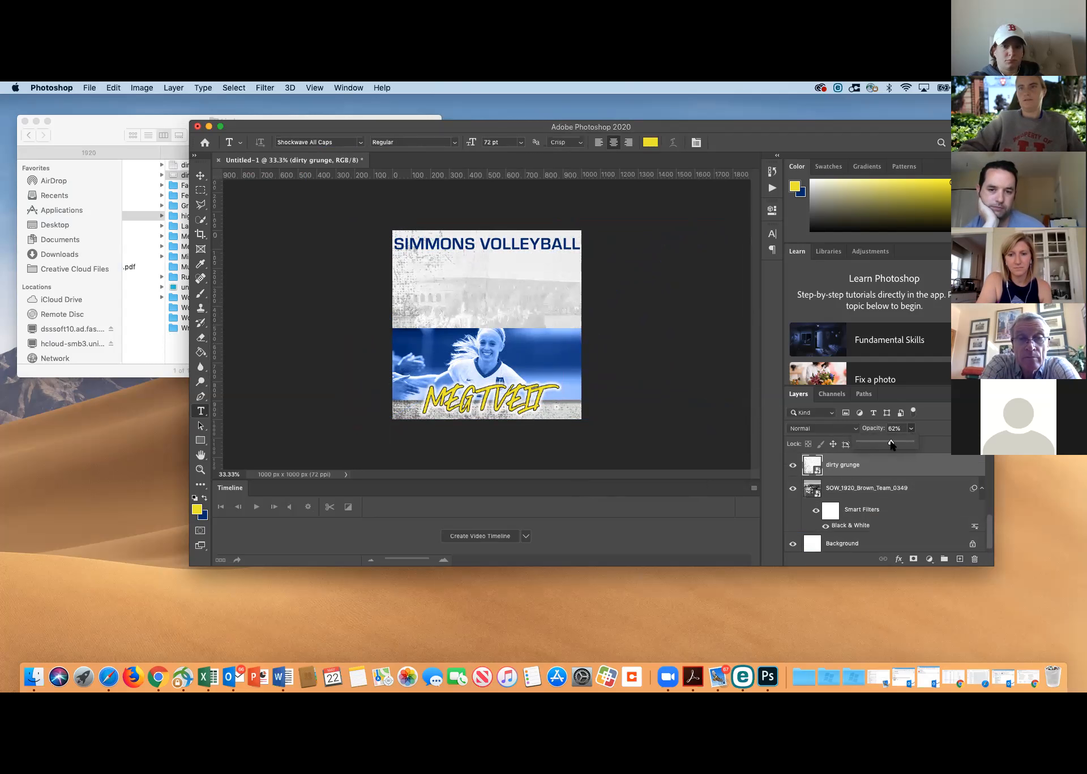
pyautogui.click(920, 431)
pyautogui.click(911, 444)
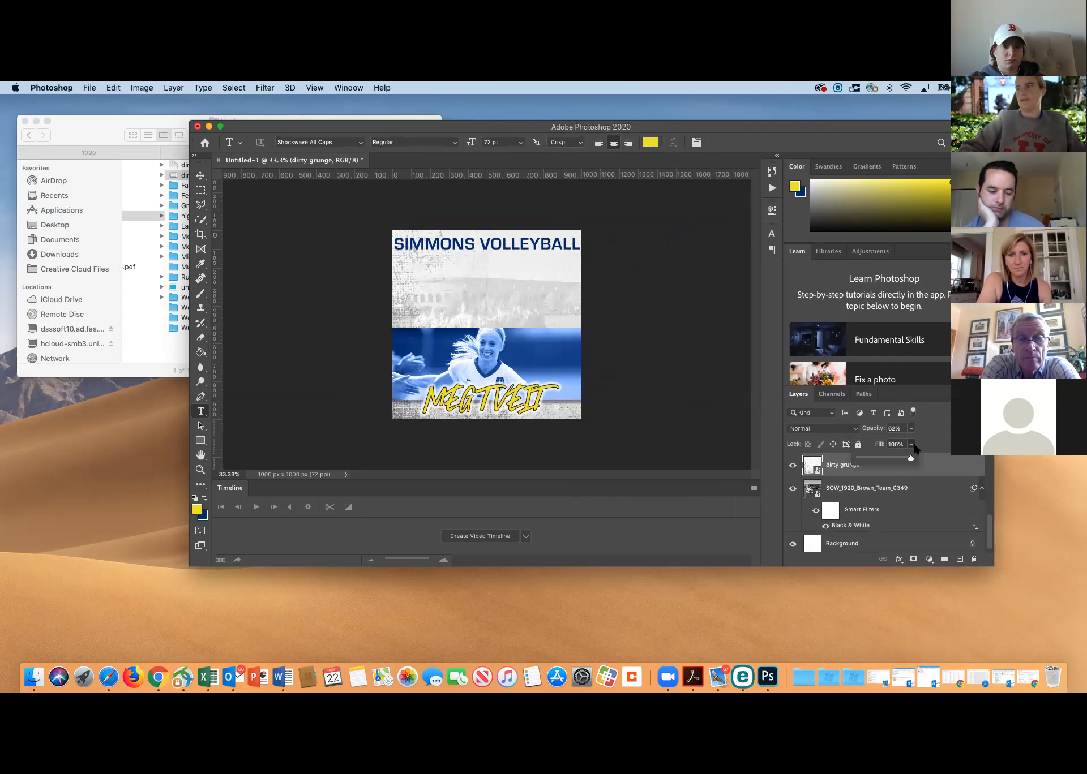
pyautogui.moveTo(912, 457); pyautogui.dragTo(891, 460)
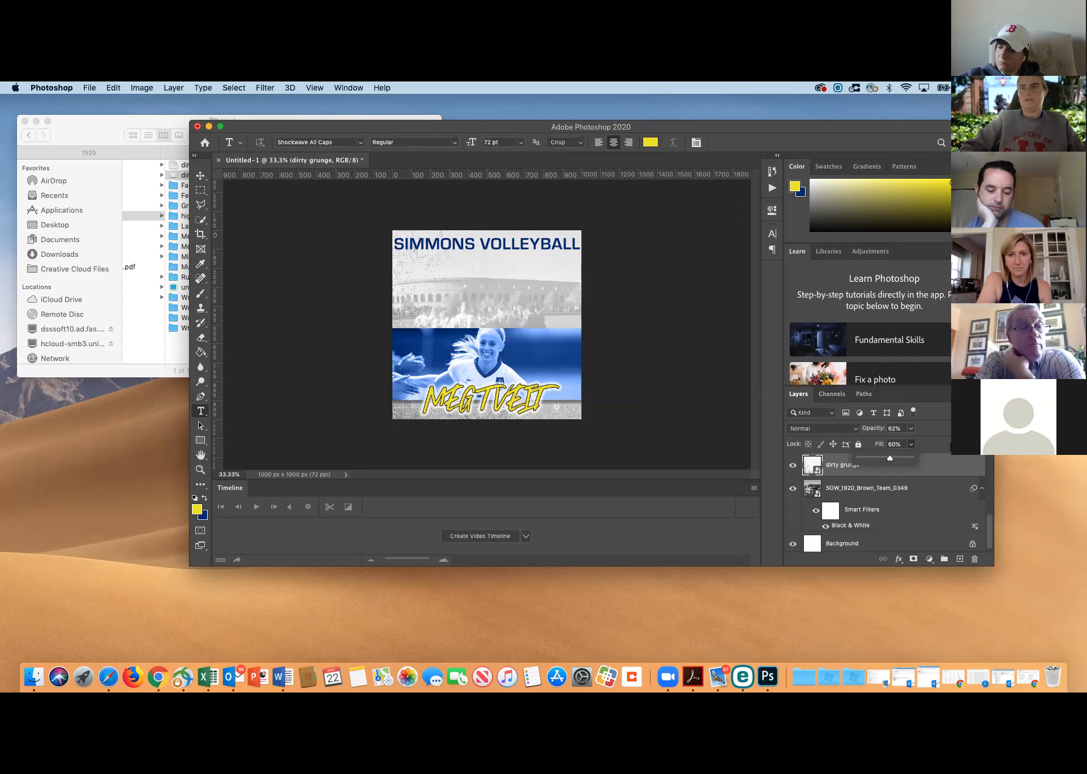
pyautogui.click(944, 428)
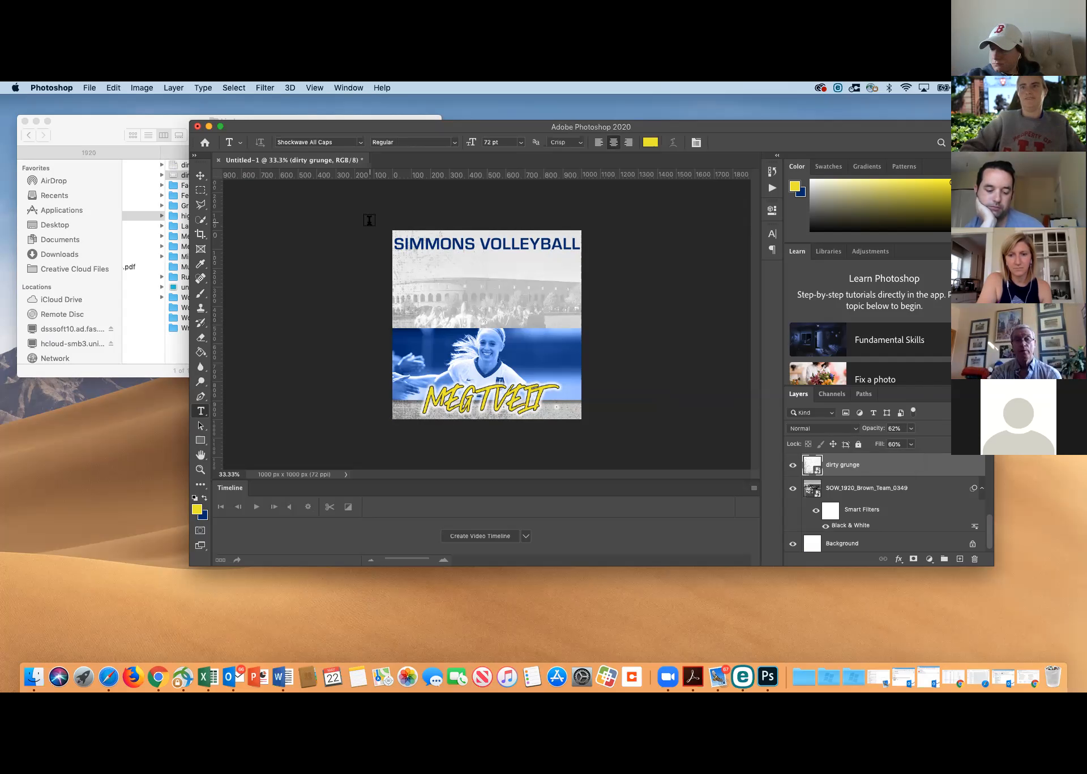
# Add a 72 pt Shockwave All Caps text box reading "WECLOME TO SIMMONS" below the title, widened to fit one line
pyautogui.moveTo(419, 260); pyautogui.dragTo(552, 295)
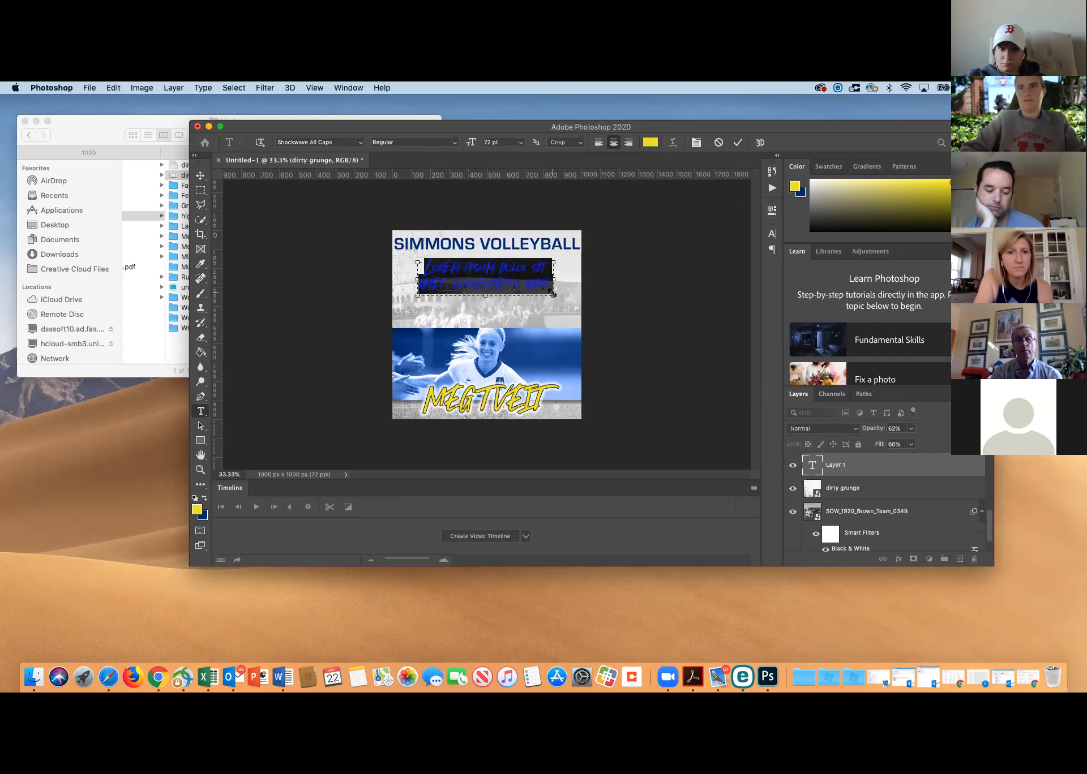
pyautogui.write('MELCOME')
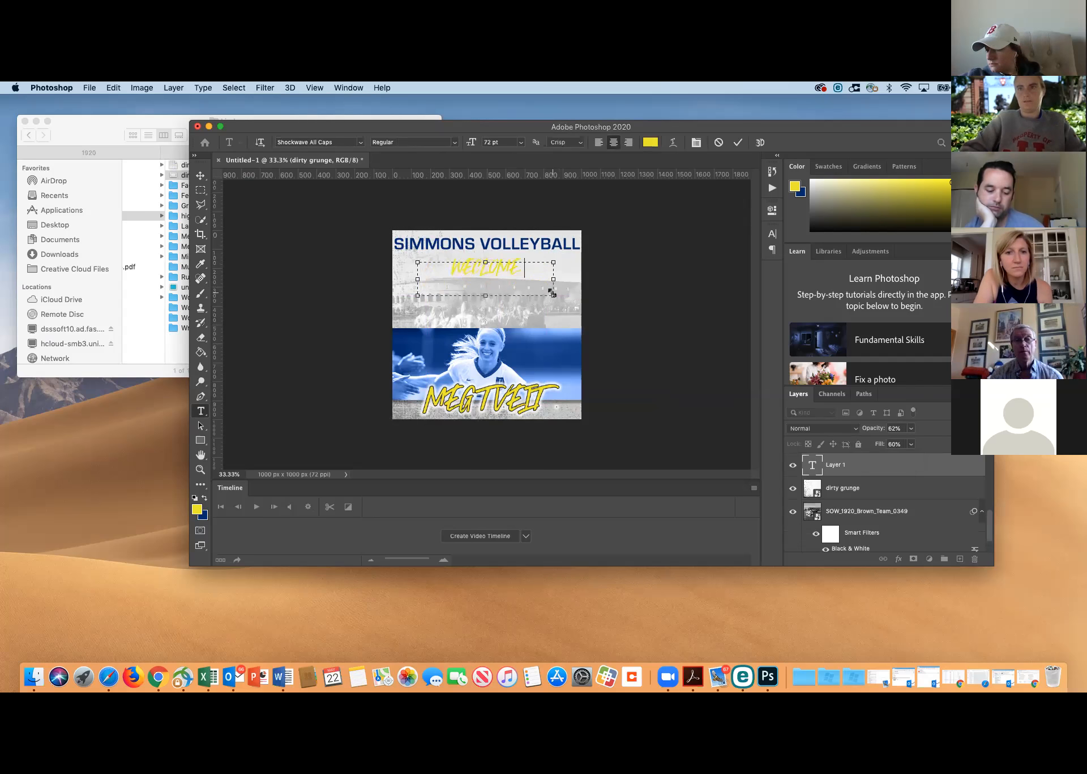
pyautogui.write(' TO SIMMONS')
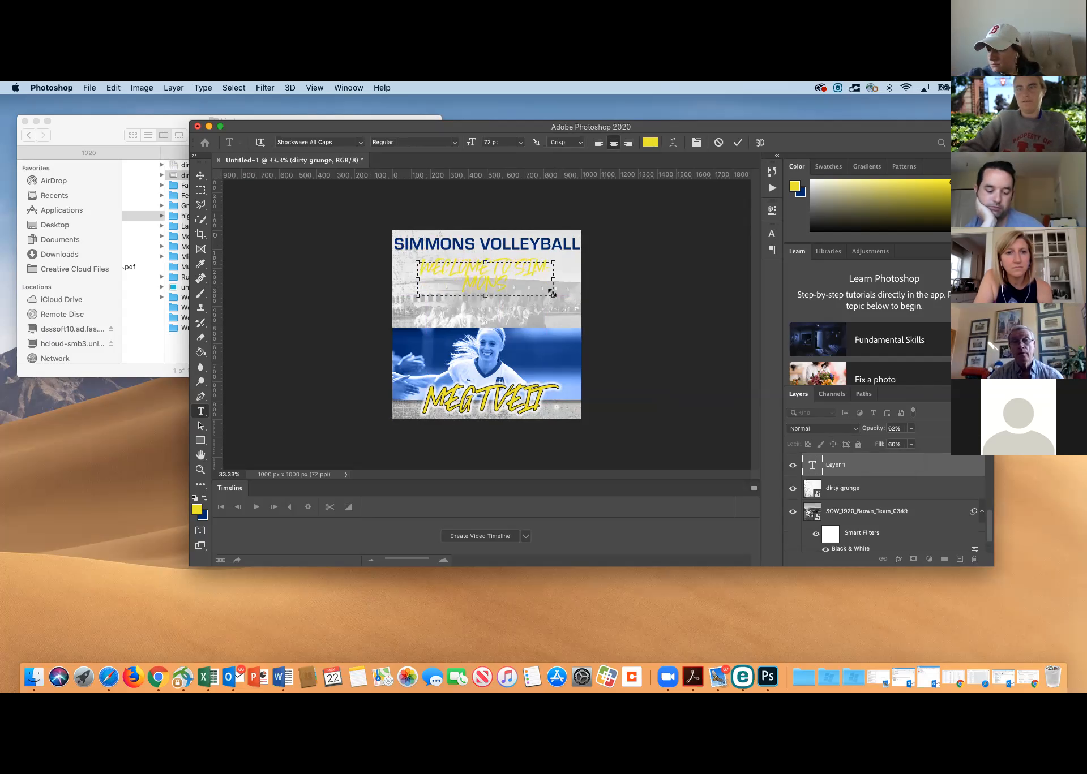
pyautogui.moveTo(558, 278); pyautogui.dragTo(654, 274)
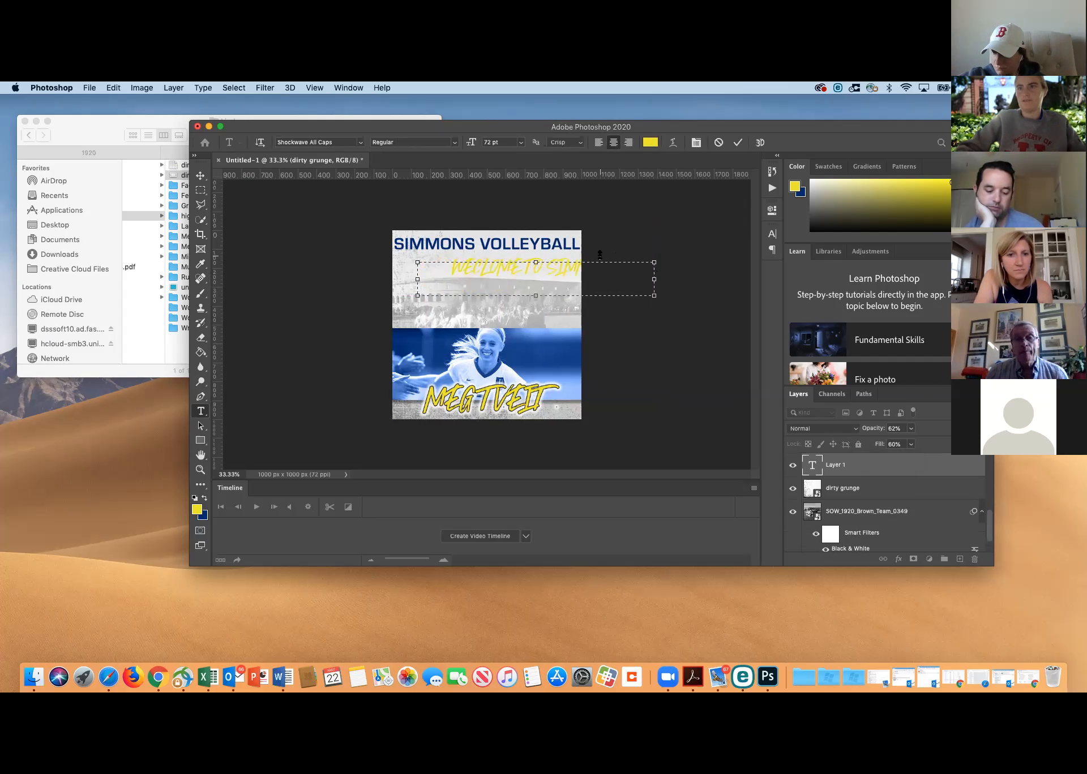
# Recolour the "WECLOME TO SIMMONS" text dark blue, shorten its text box to one line's height, and commit it
pyautogui.press('super+a')
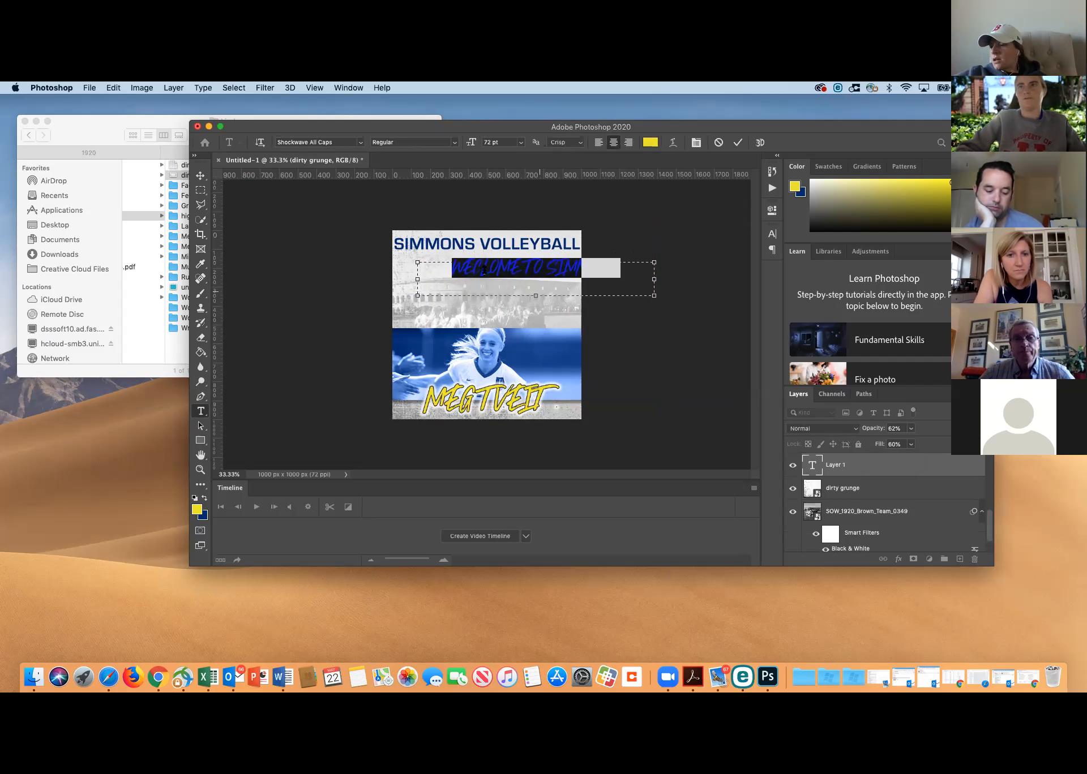
pyautogui.click(205, 498)
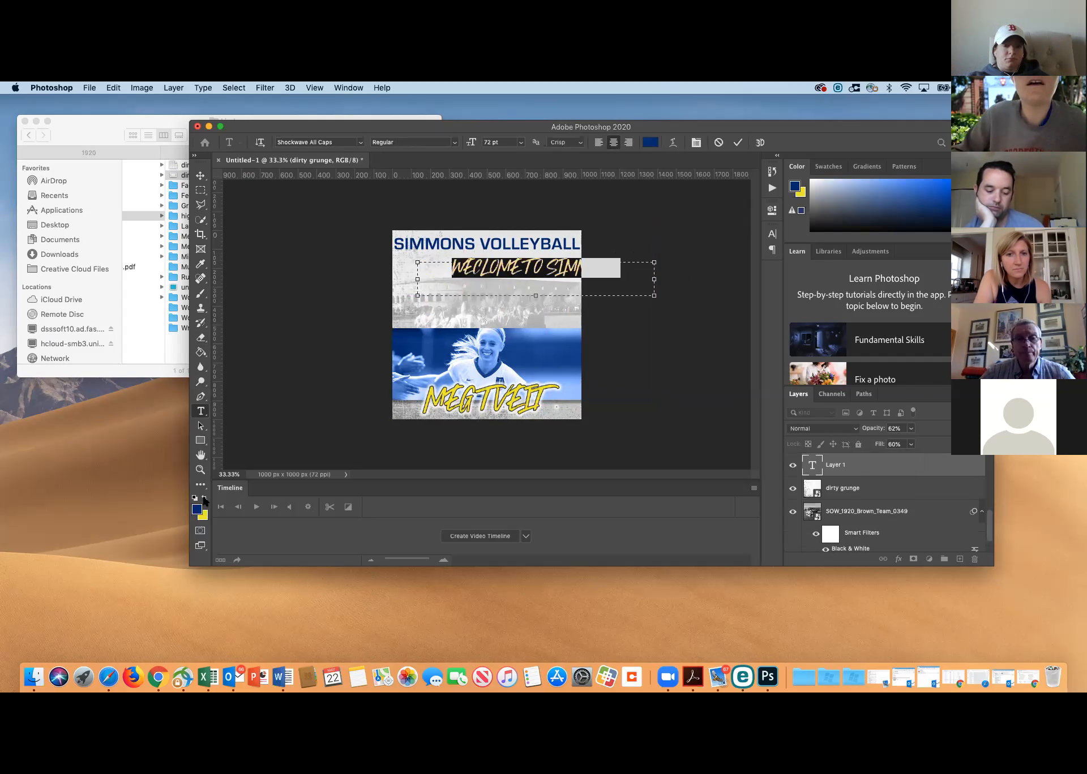
pyautogui.moveTo(535, 295); pyautogui.dragTo(534, 280)
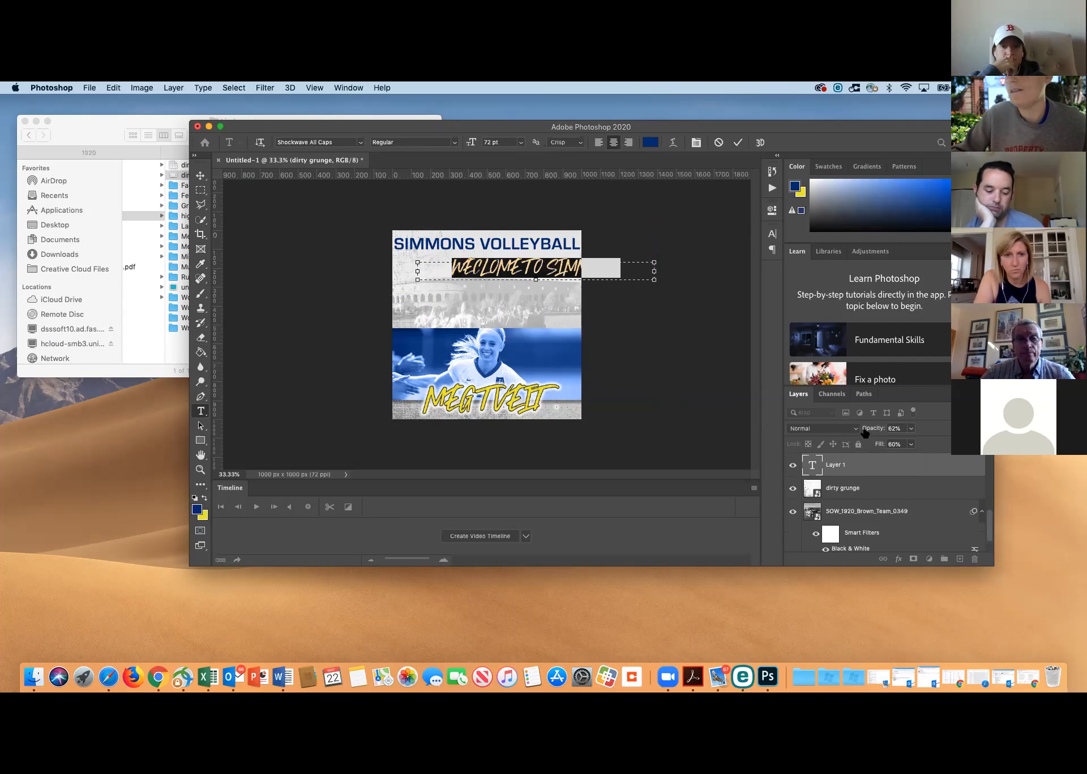
pyautogui.click(857, 489)
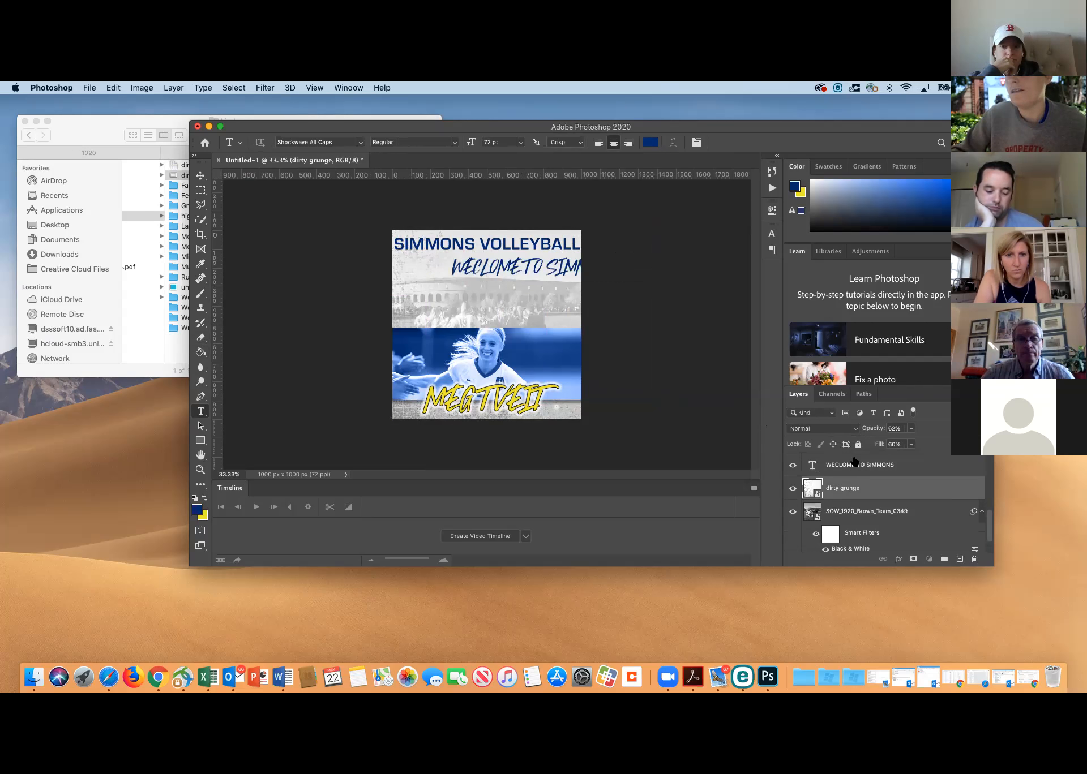
# Move the "WECLOME TO SIMMONS" text so it is centred horizontally beneath the title, and commit the transform
pyautogui.click(854, 463)
pyautogui.press('super+t')
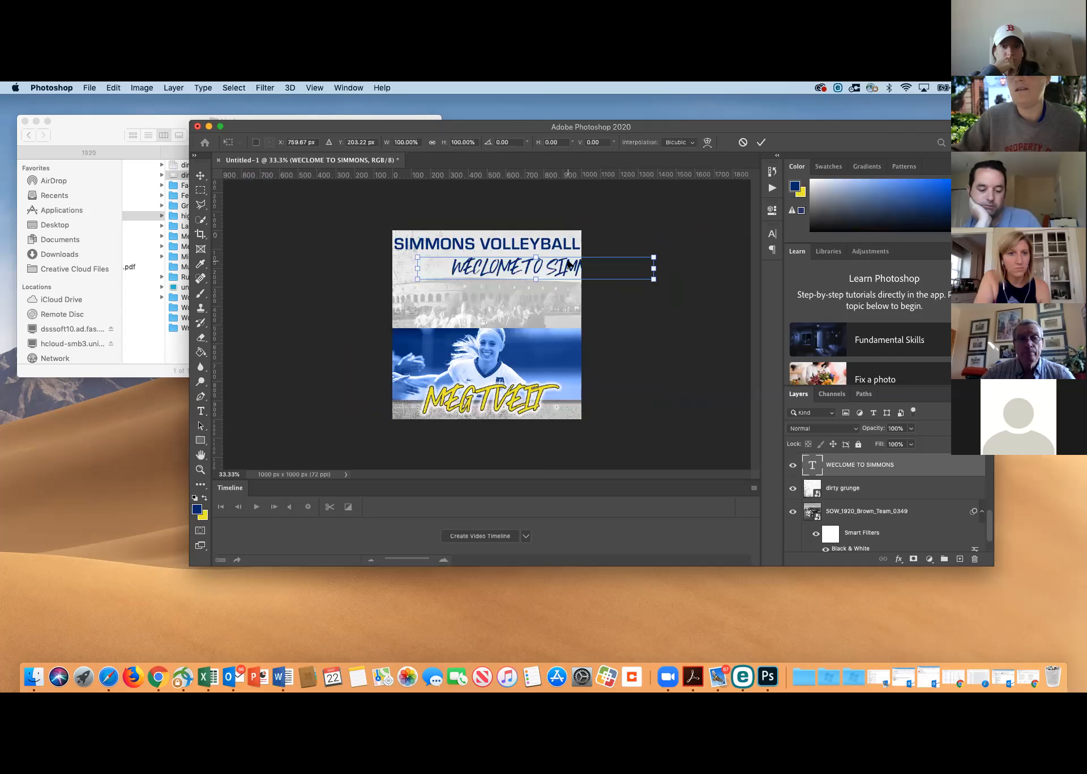
pyautogui.moveTo(537, 264); pyautogui.dragTo(493, 272)
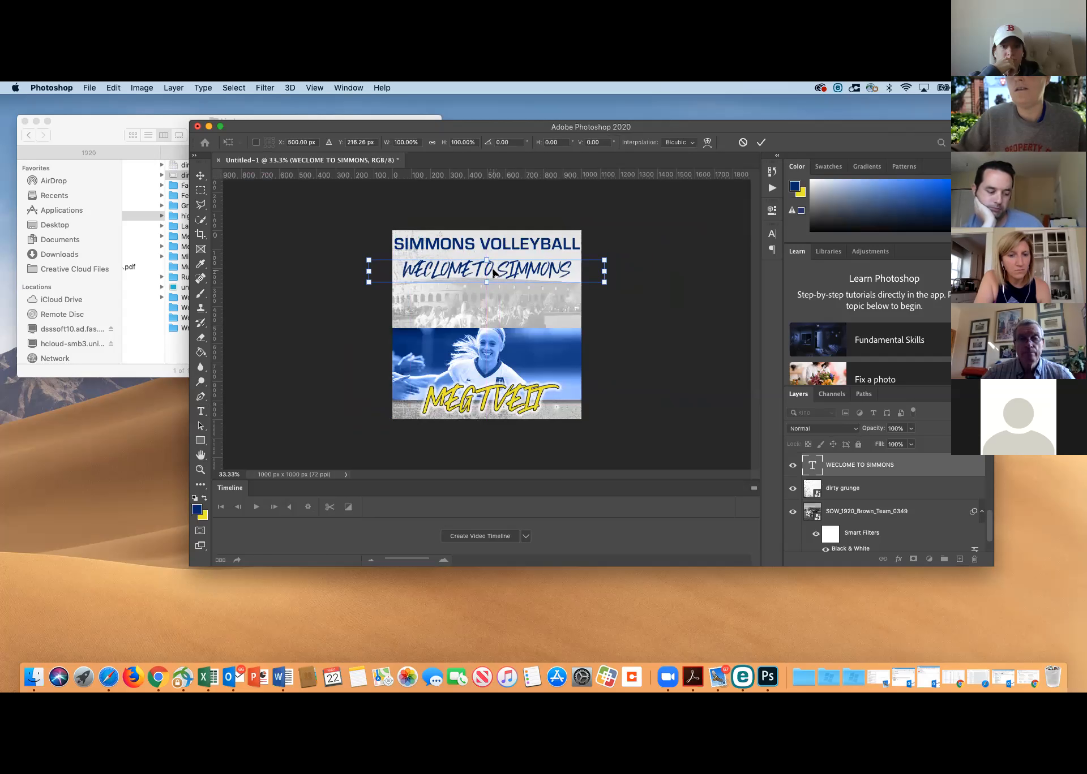
pyautogui.press('Return')
pyautogui.press('t')
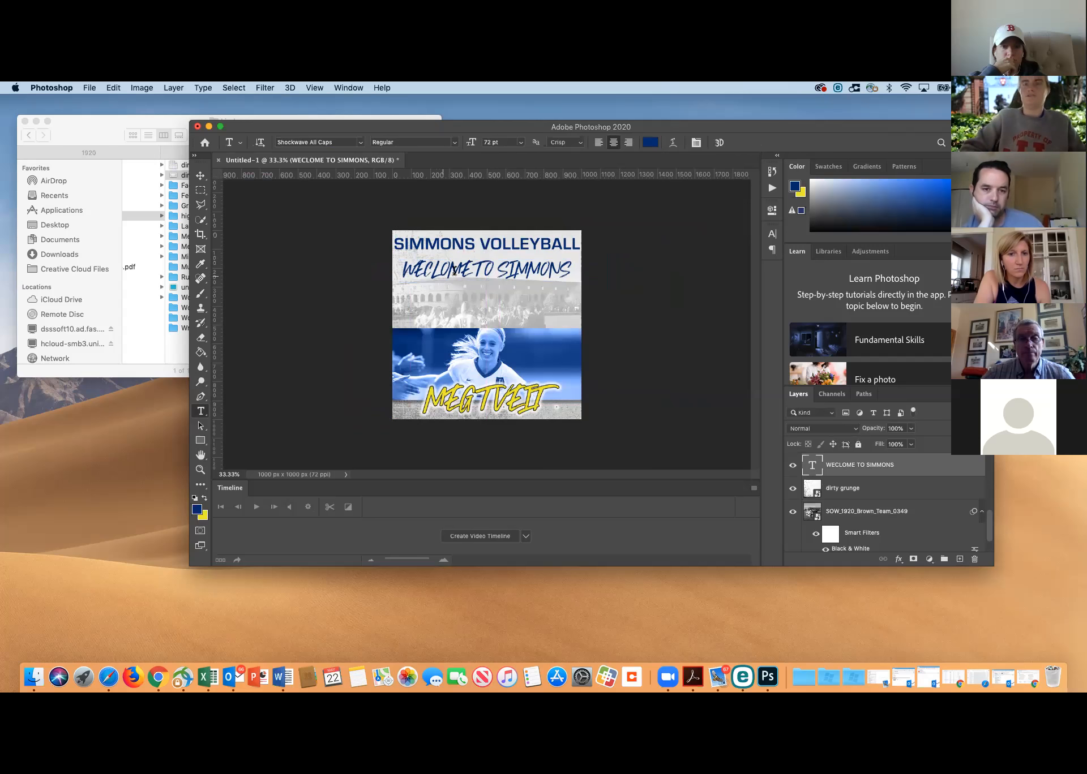
pyautogui.click(496, 271)
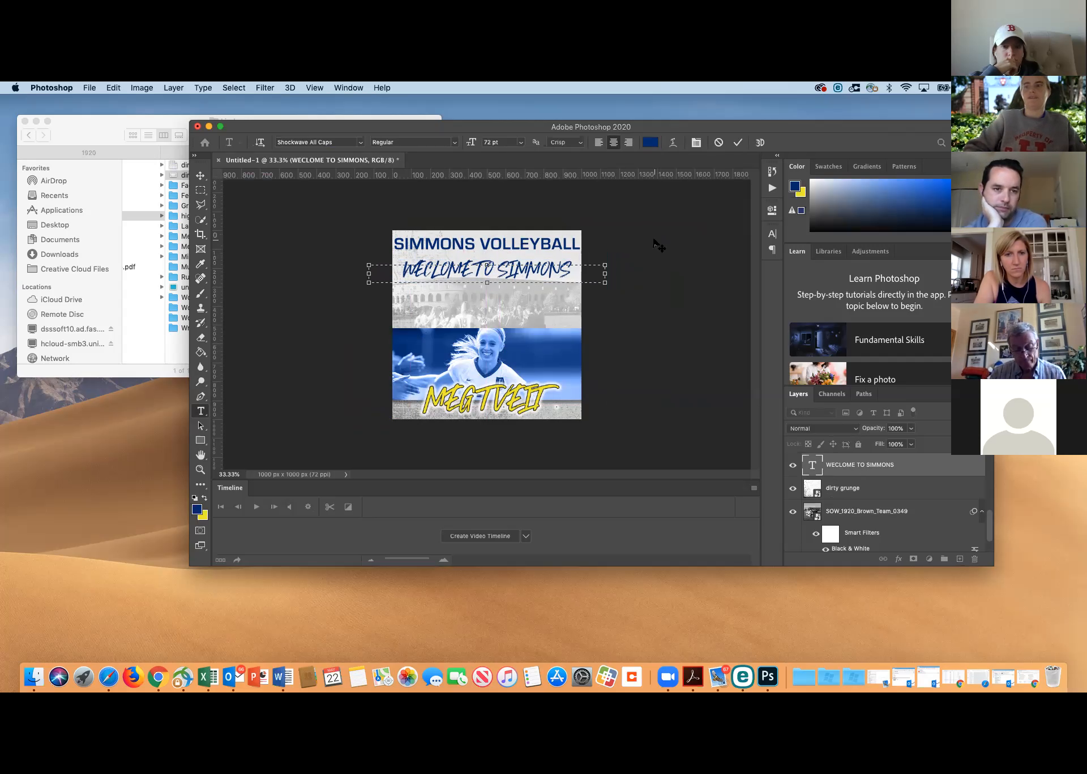
pyautogui.click(855, 476)
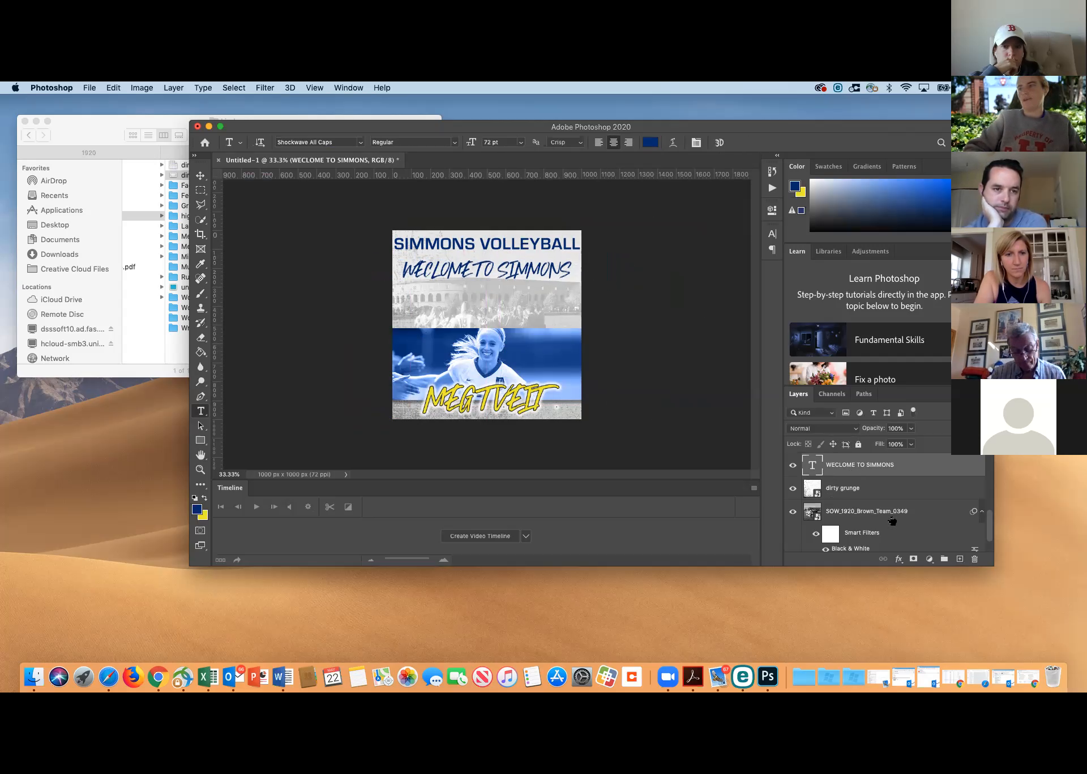
pyautogui.scroll(5, 876, 500)
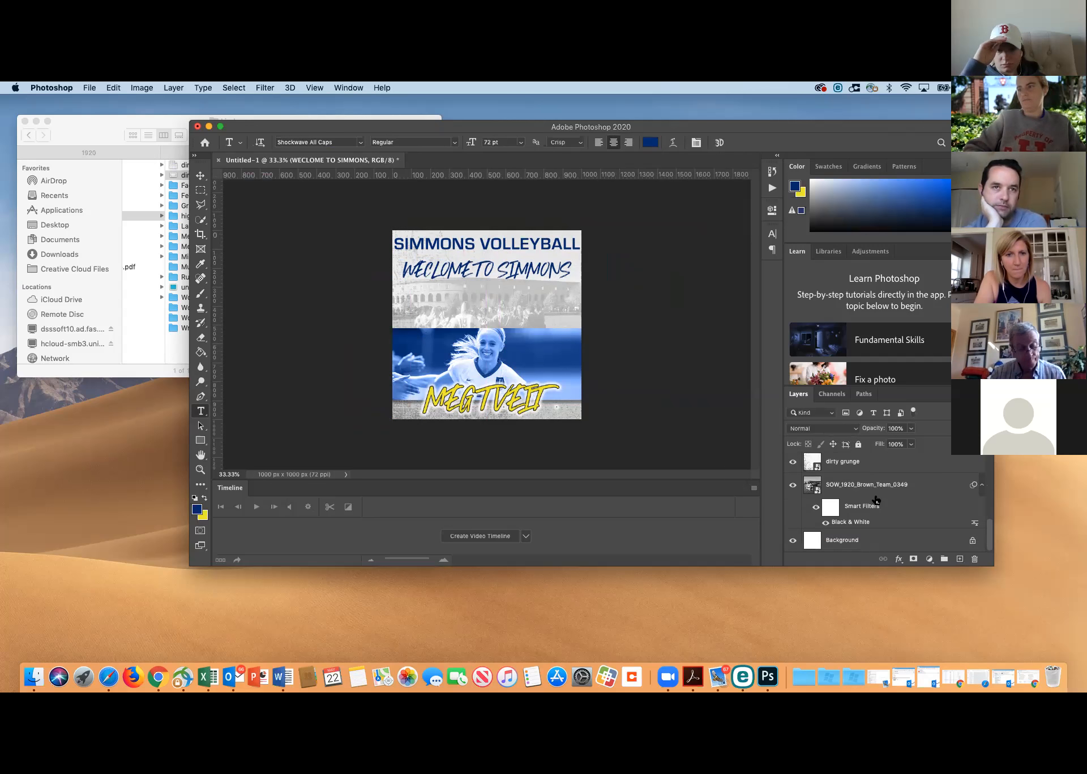
pyautogui.scroll(3, 876, 499)
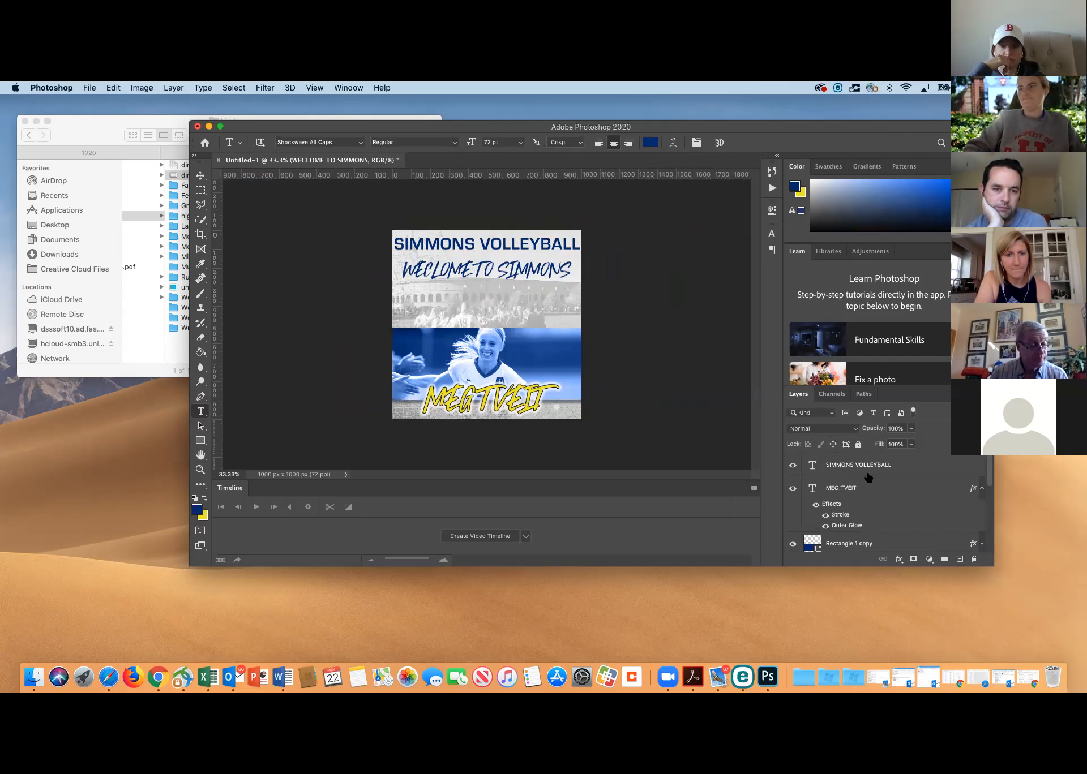
# Hide the "SIMMONS VOLLEYBALL" title layer, leaving the player-name layer visible
pyautogui.click(792, 465)
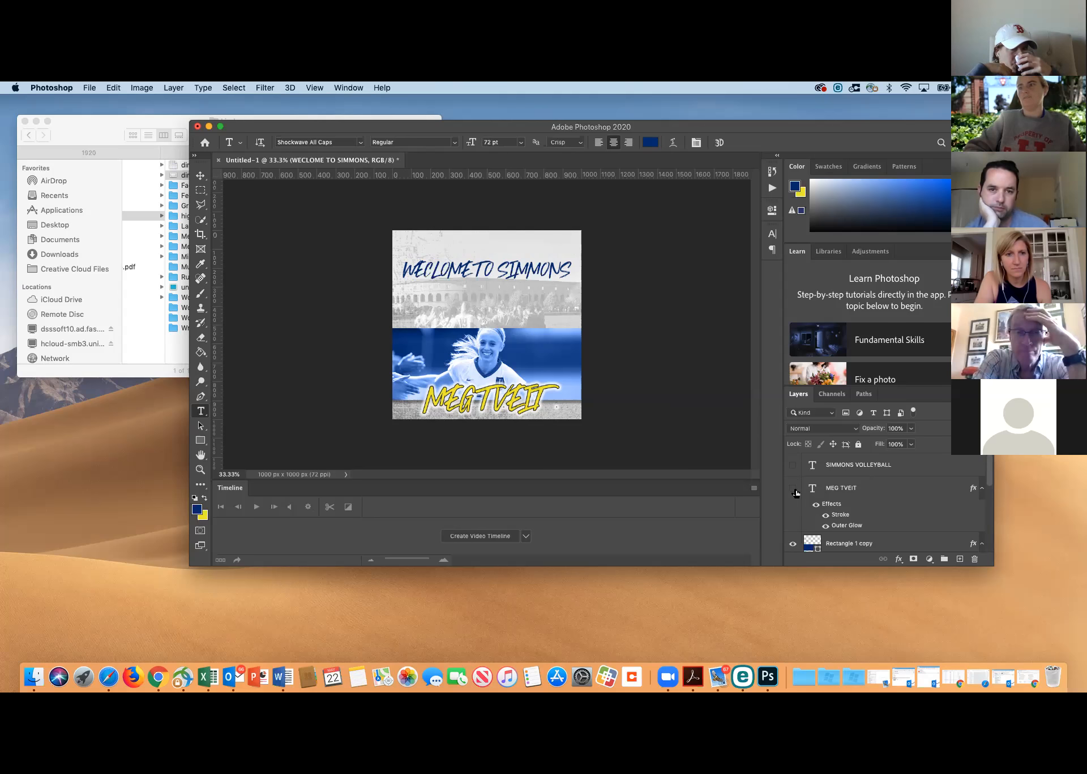
pyautogui.click(794, 491)
pyautogui.click(794, 490)
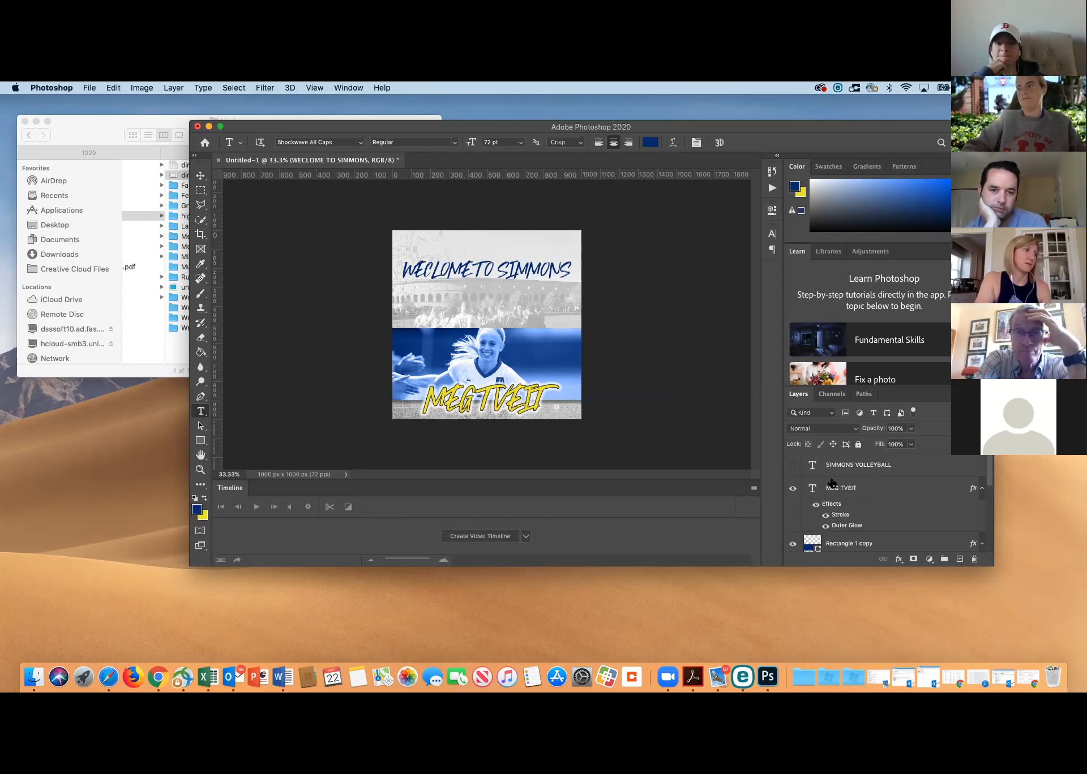
# Move the "WECLOME TO SIMMONS" text up to the top of the canvas, keeping it centred horizontally, and commit the transform
pyautogui.scroll(-3, 838, 493)
pyautogui.scroll(-2, 845, 503)
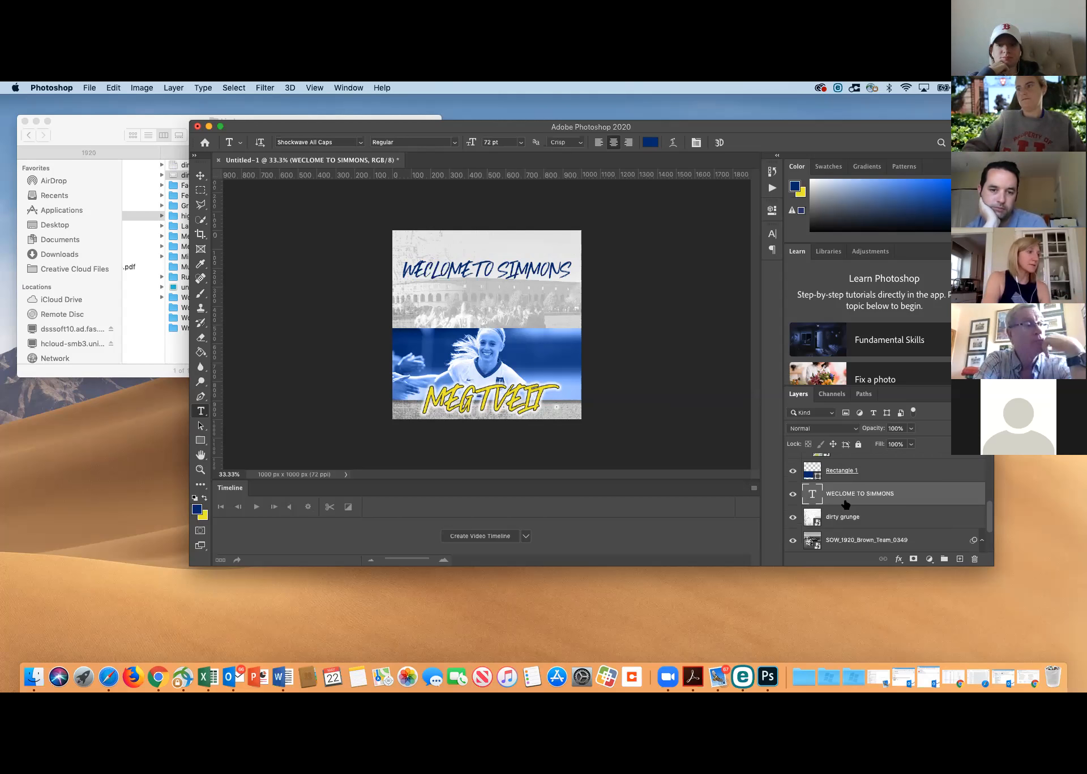
pyautogui.press('super+t')
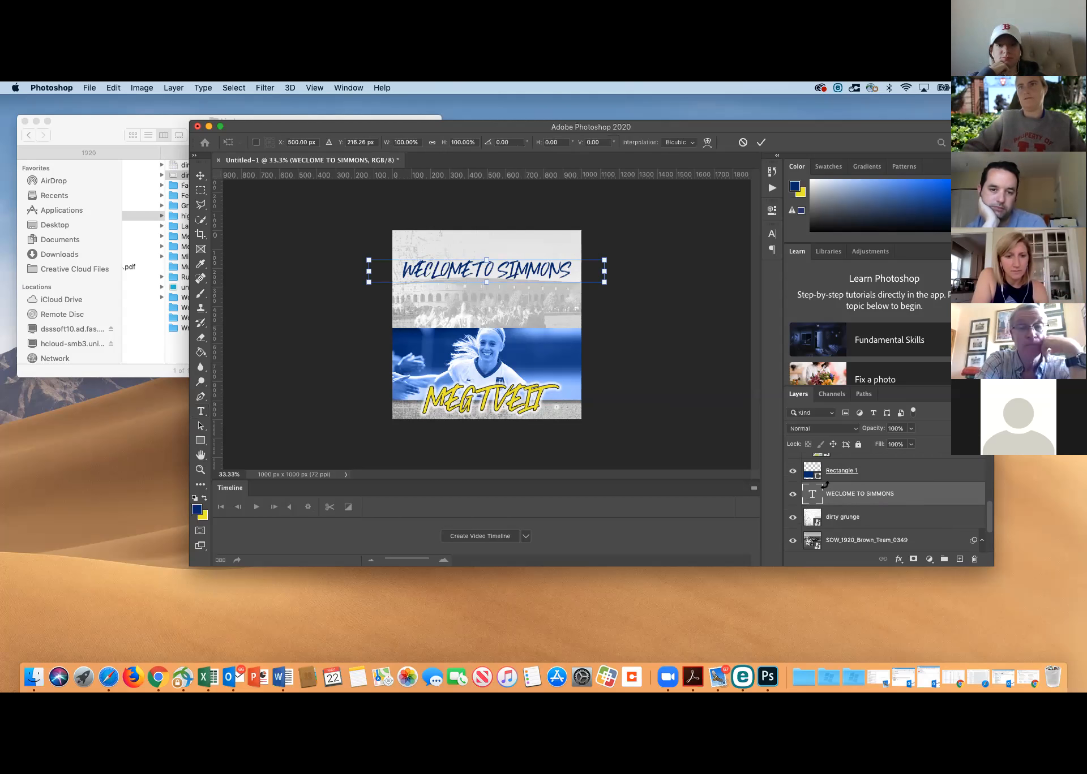
pyautogui.moveTo(498, 273); pyautogui.dragTo(493, 249)
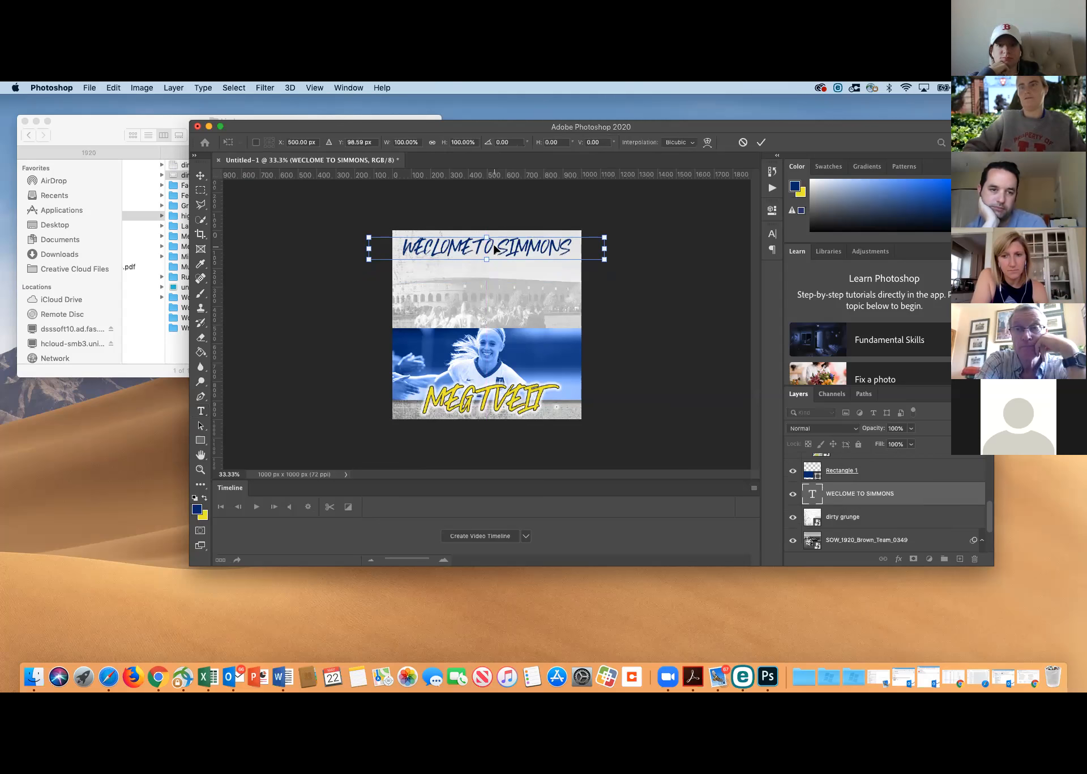
pyautogui.press('Return')
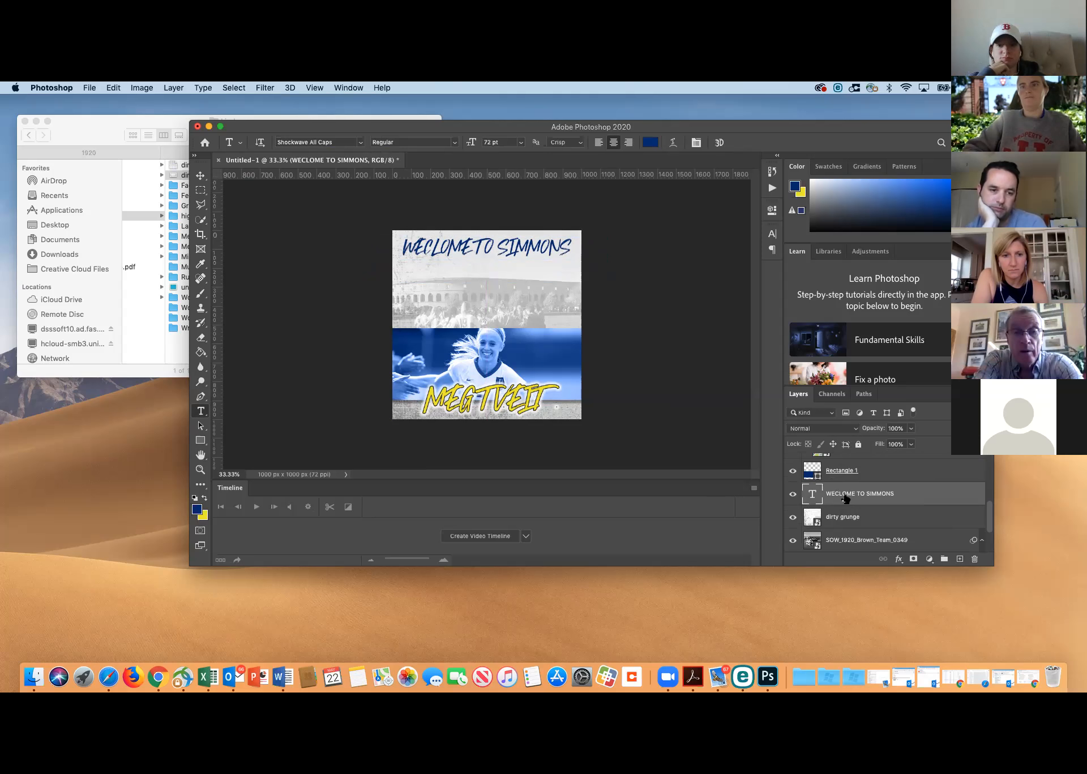
# Apply a drop shadow to "WECLOME TO SIMMONS" with 38% opacity, 90° angle, 11 px distance, 14% spread and 13 px size
pyautogui.click(899, 559)
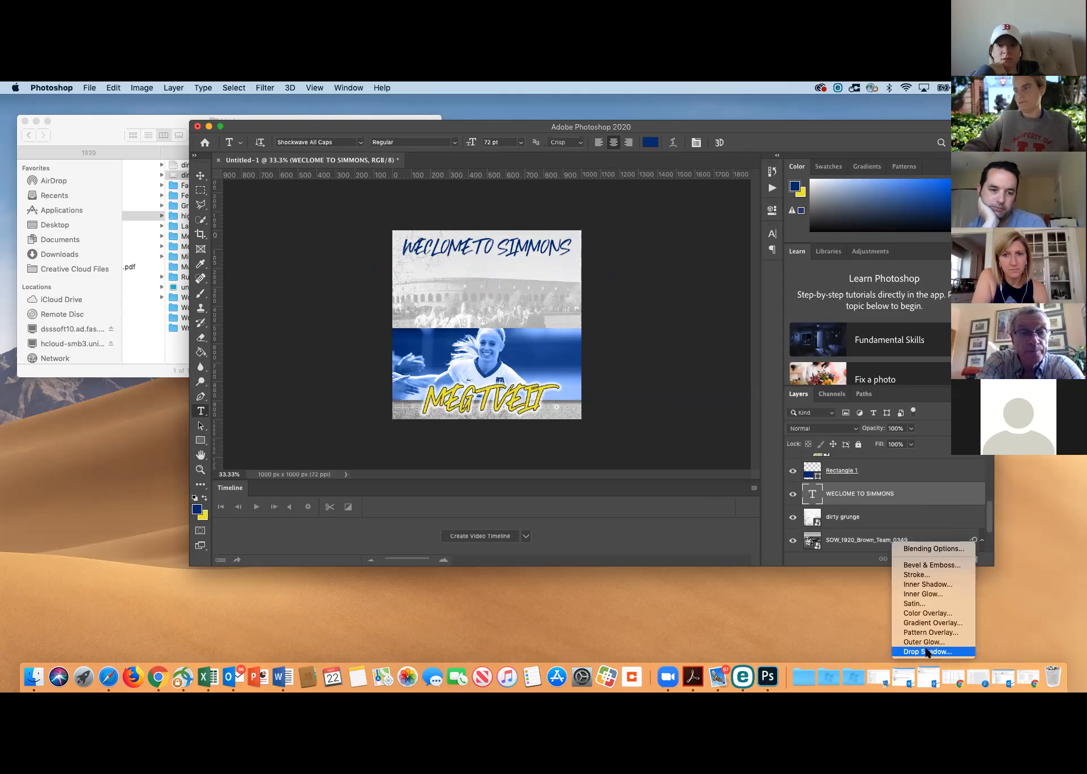
pyautogui.click(924, 652)
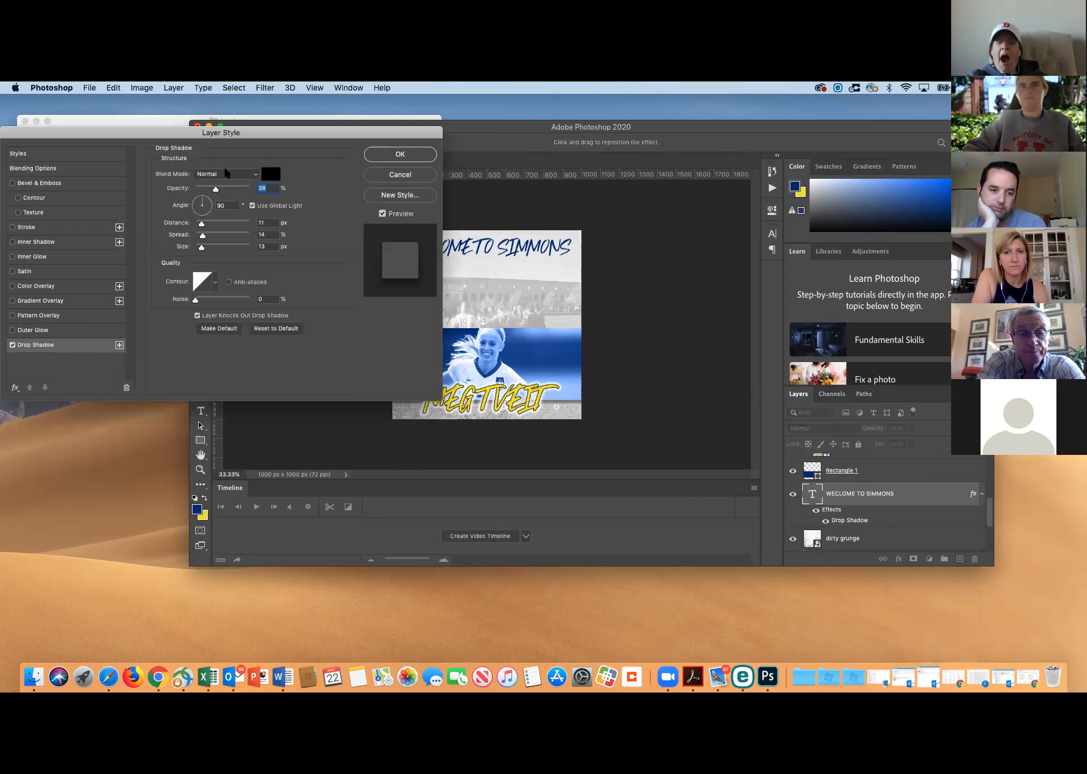
pyautogui.moveTo(214, 189); pyautogui.dragTo(216, 189)
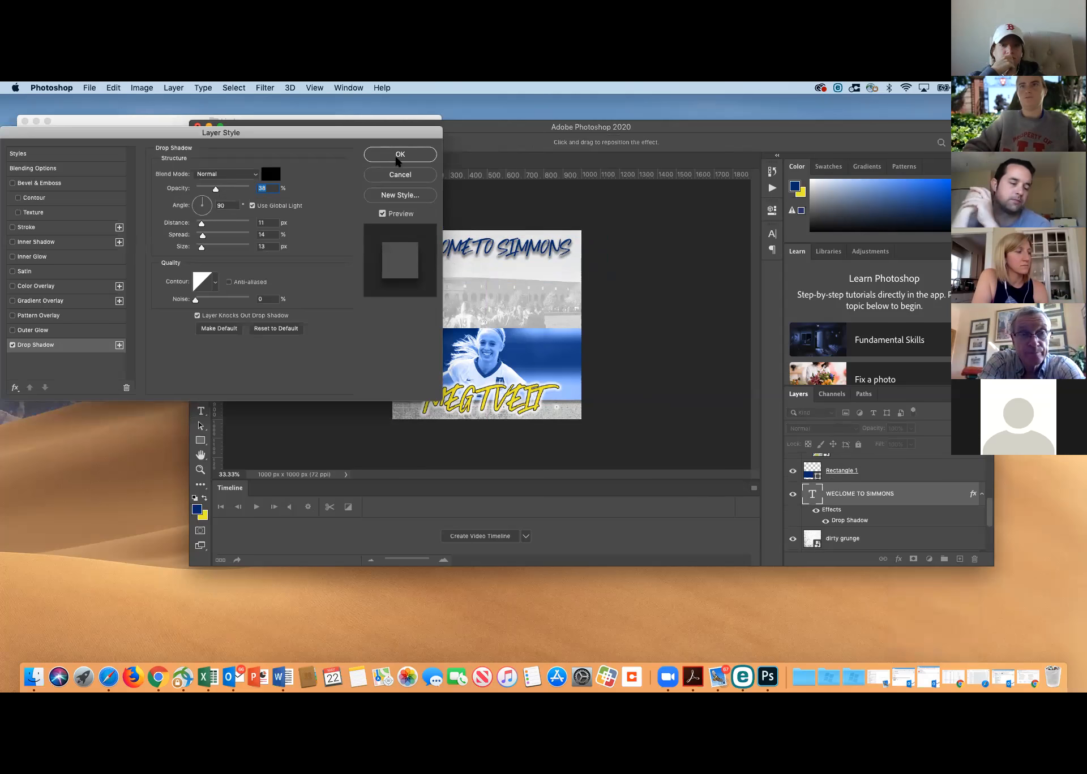
pyautogui.click(400, 155)
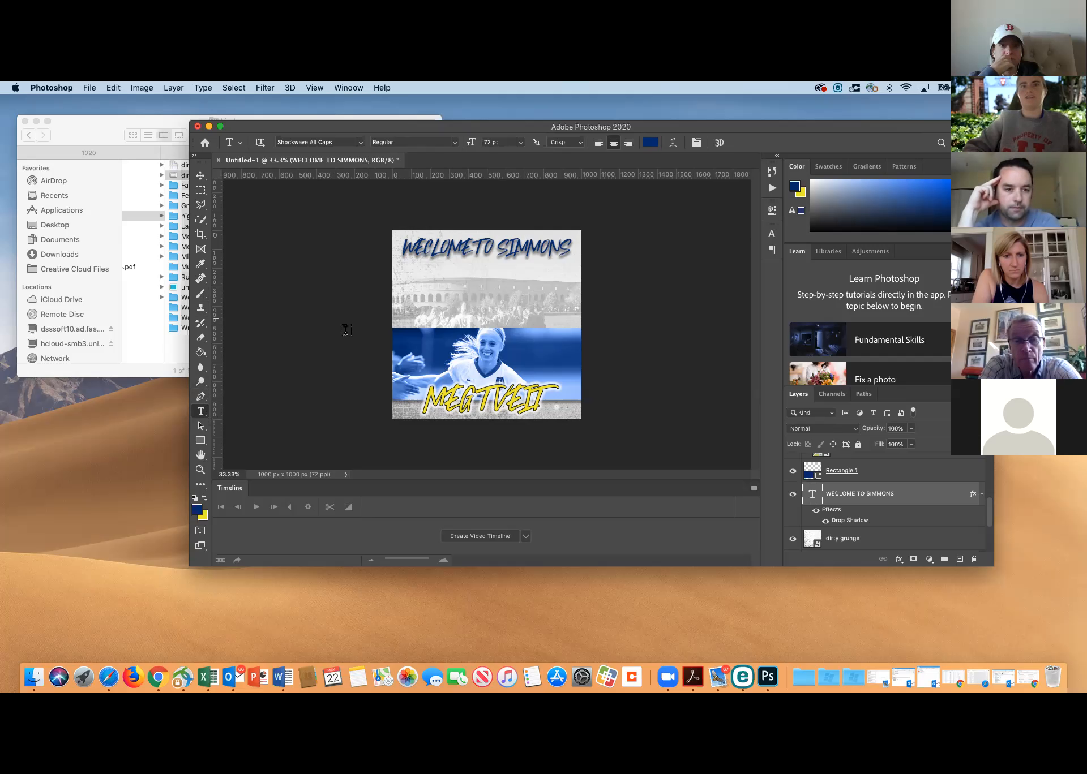
# Add a 72 pt Eurostile text box reading "#GOSHARKS" beneath the welcome line, shortened to one line's height
pyautogui.moveTo(421, 276); pyautogui.dragTo(535, 302)
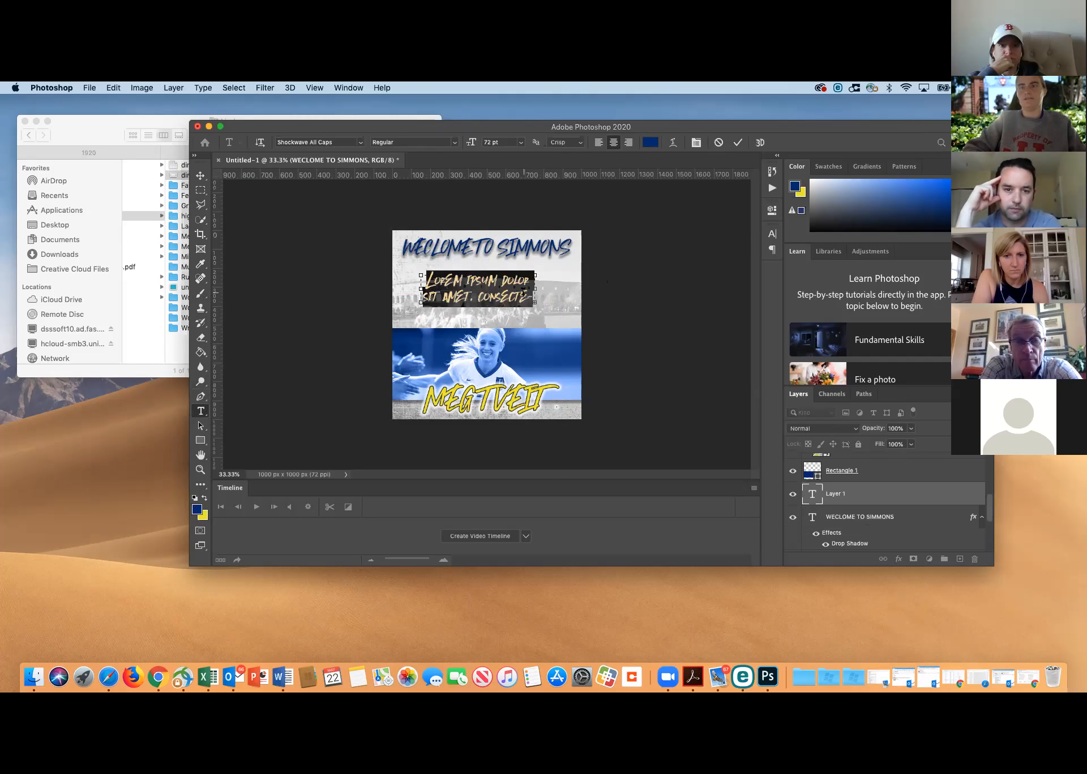
pyautogui.click(360, 143)
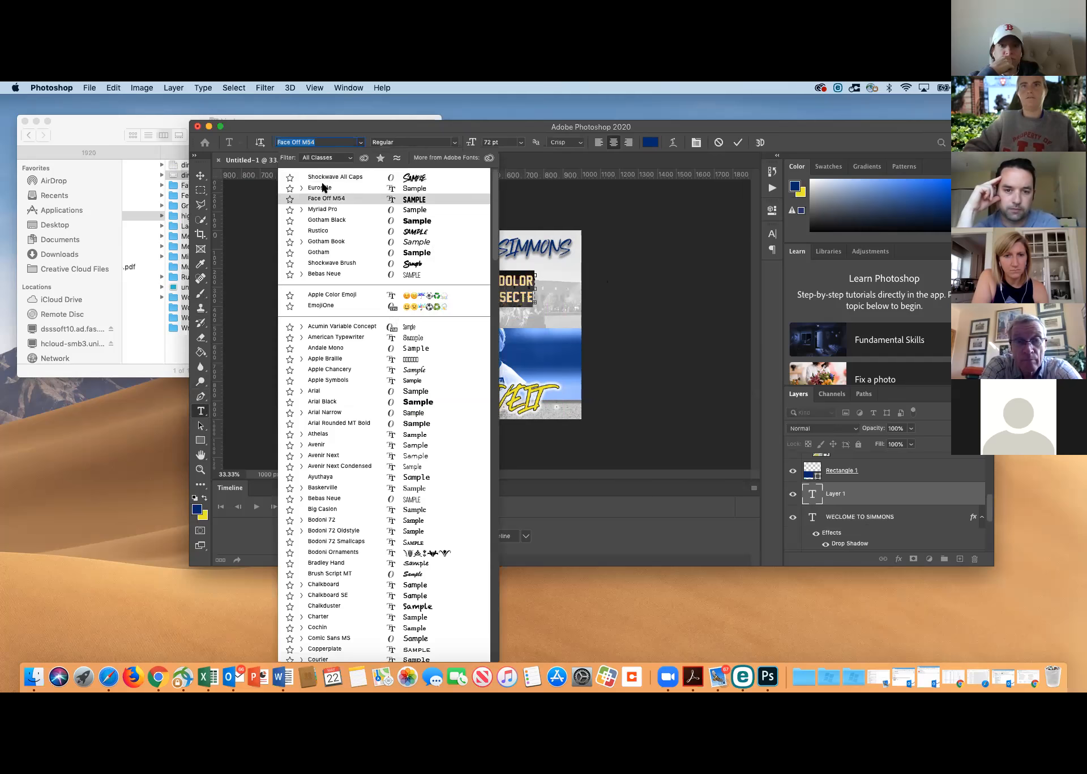
pyautogui.click(324, 190)
pyautogui.press('BackSpace')
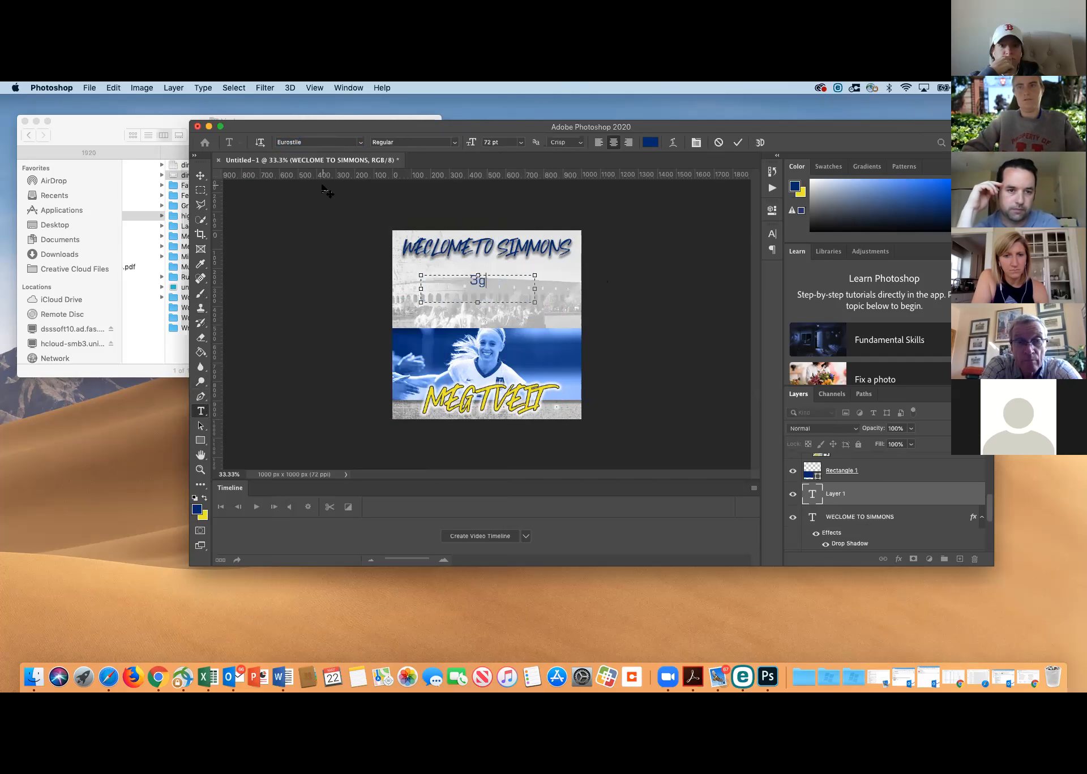
pyautogui.write('#GoSharks')
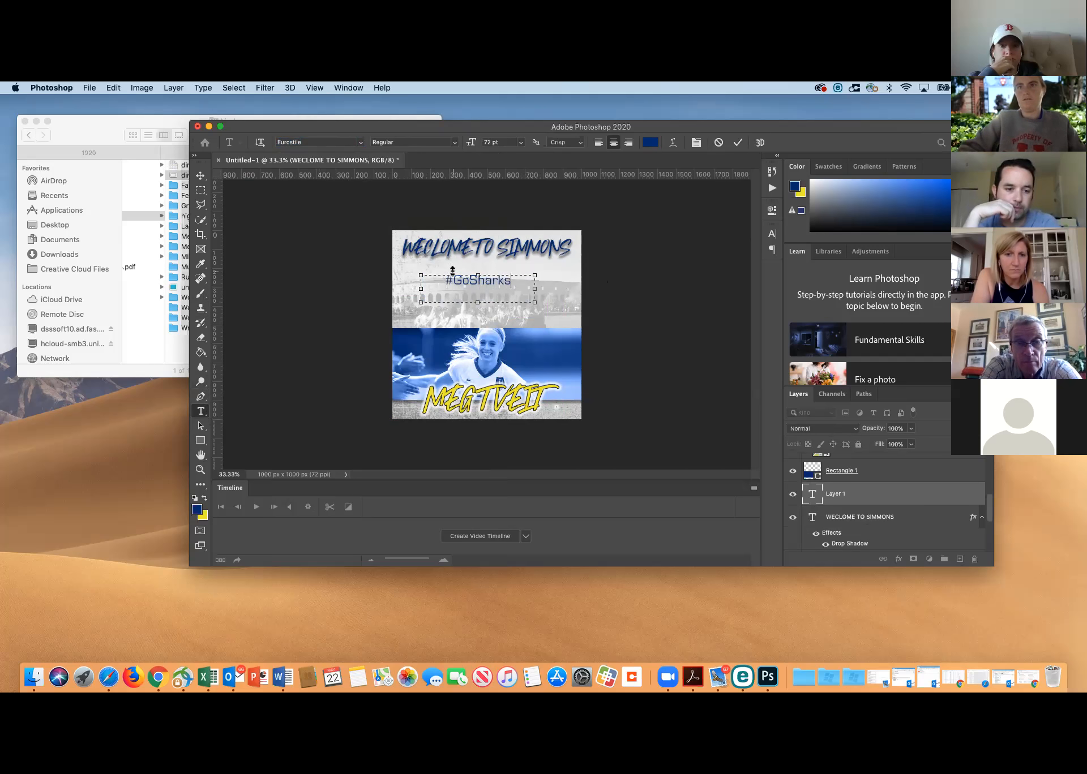
pyautogui.moveTo(477, 302); pyautogui.dragTo(463, 278)
pyautogui.write('GOSHARKS')
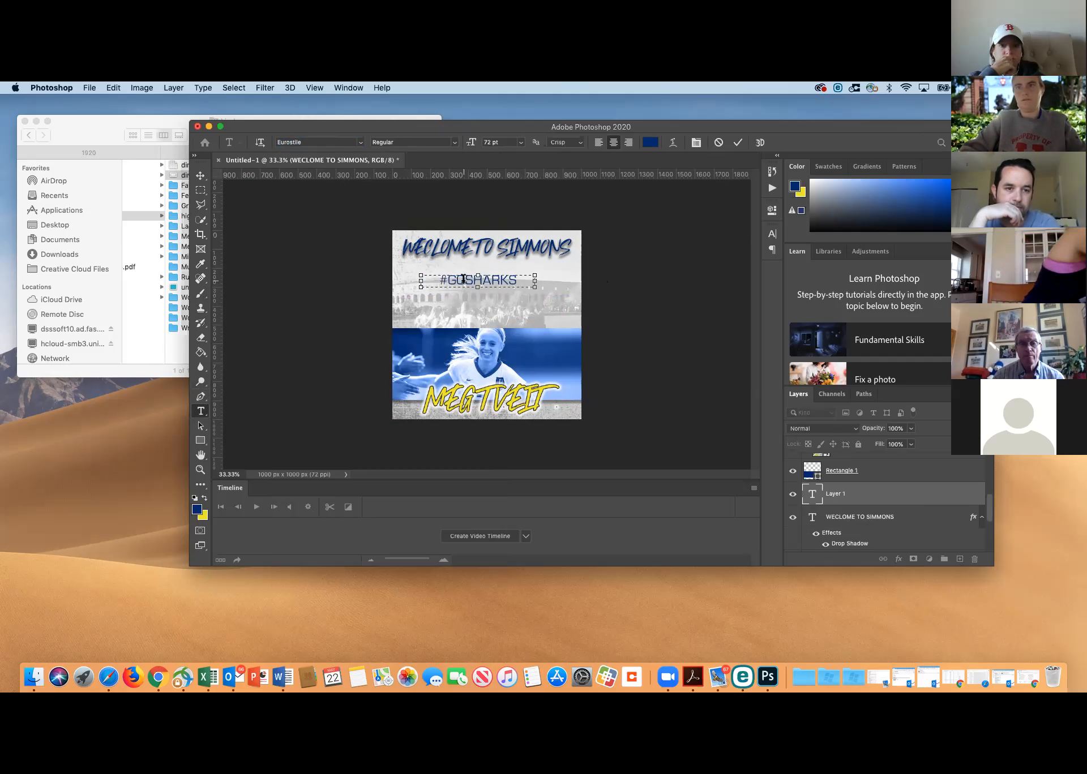
# Recolour the whole "#GOSHARKS" text black (000000) and commit the text
pyautogui.press('super+a')
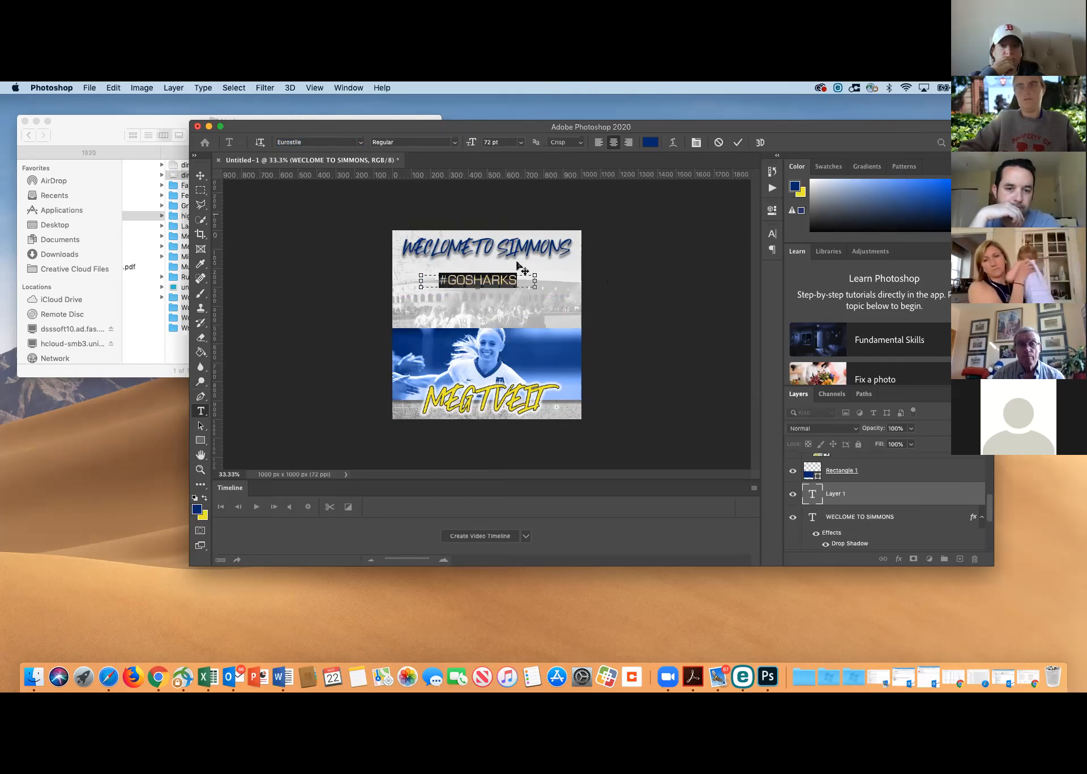
pyautogui.click(649, 142)
pyautogui.write('000000')
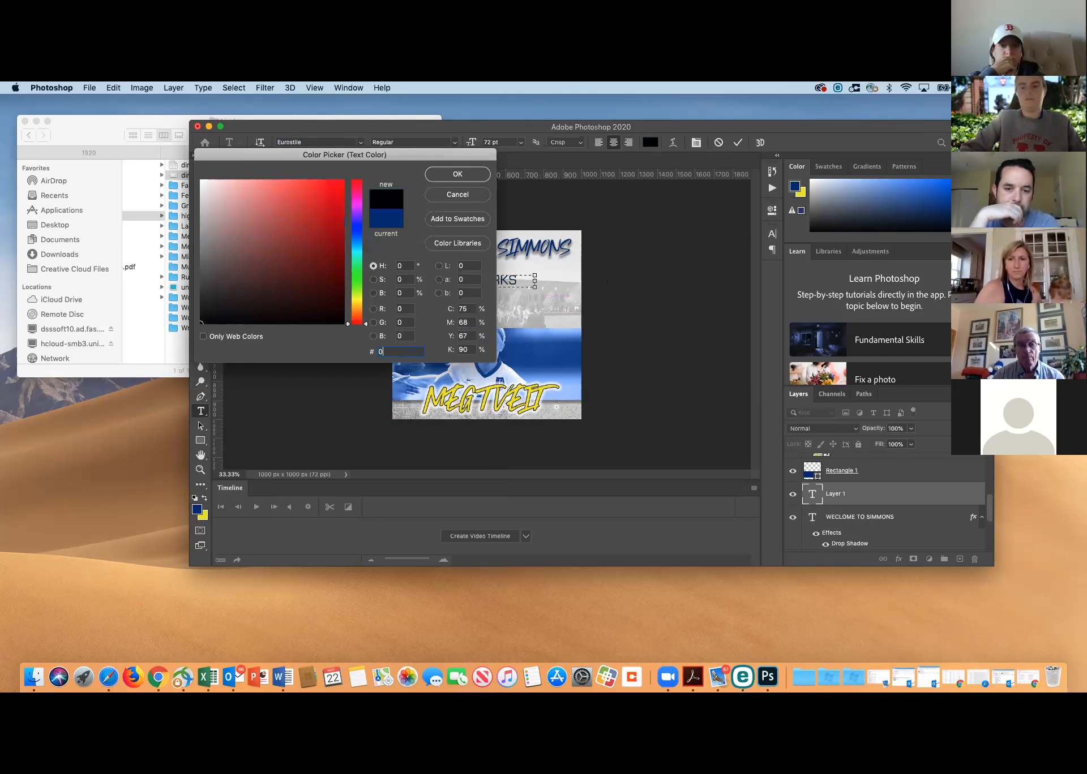
pyautogui.click(445, 174)
pyautogui.click(833, 500)
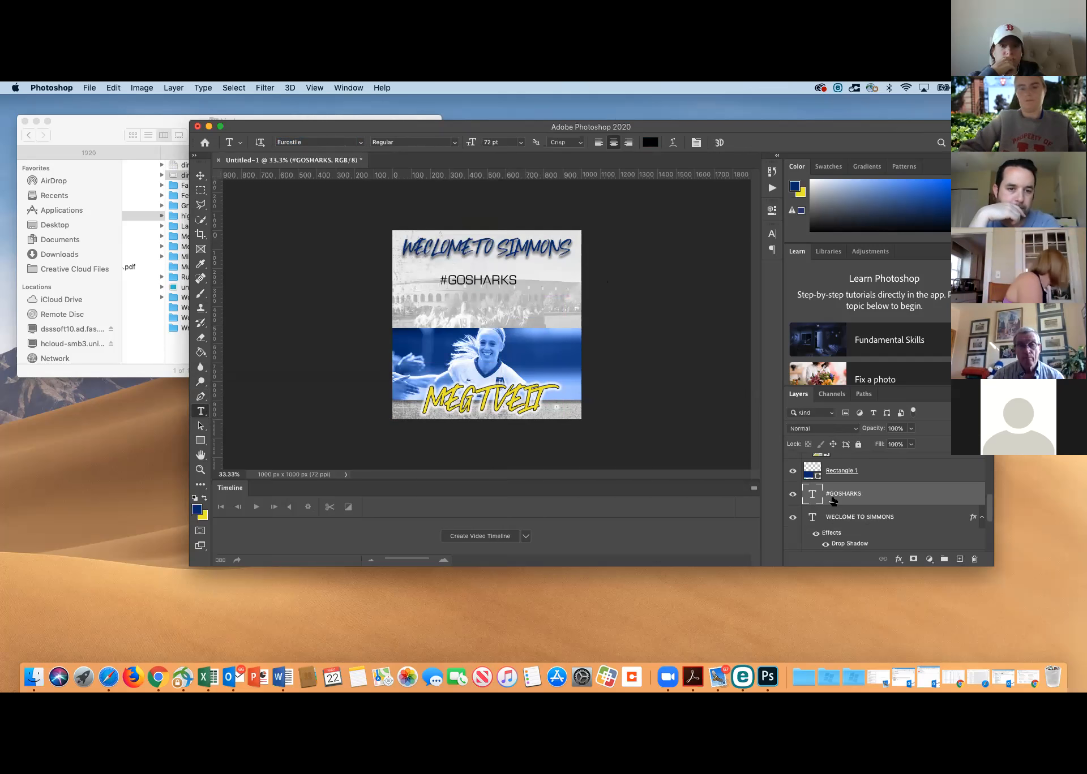
# Shrink "#GOSHARKS" to about 59% width and 48% height, place it in the canvas's upper-left corner at 60% opacity, and commit
pyautogui.press('super+t')
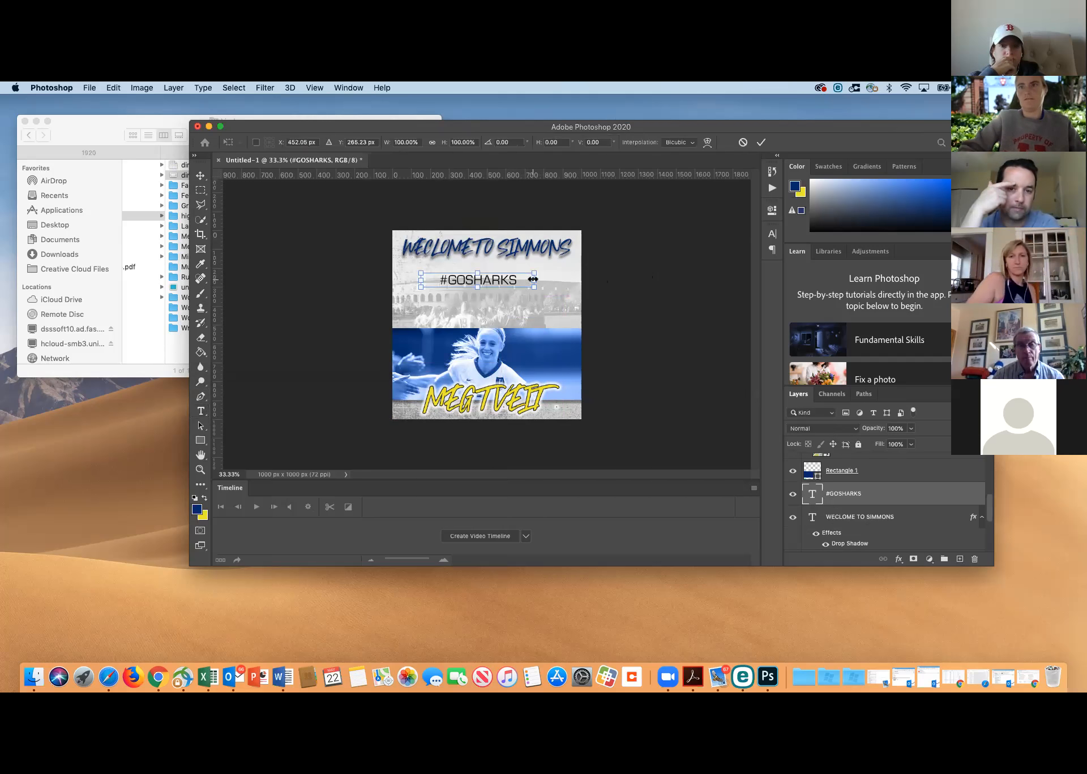
pyautogui.moveTo(533, 286); pyautogui.dragTo(571, 405)
pyautogui.moveTo(545, 263); pyautogui.dragTo(485, 281)
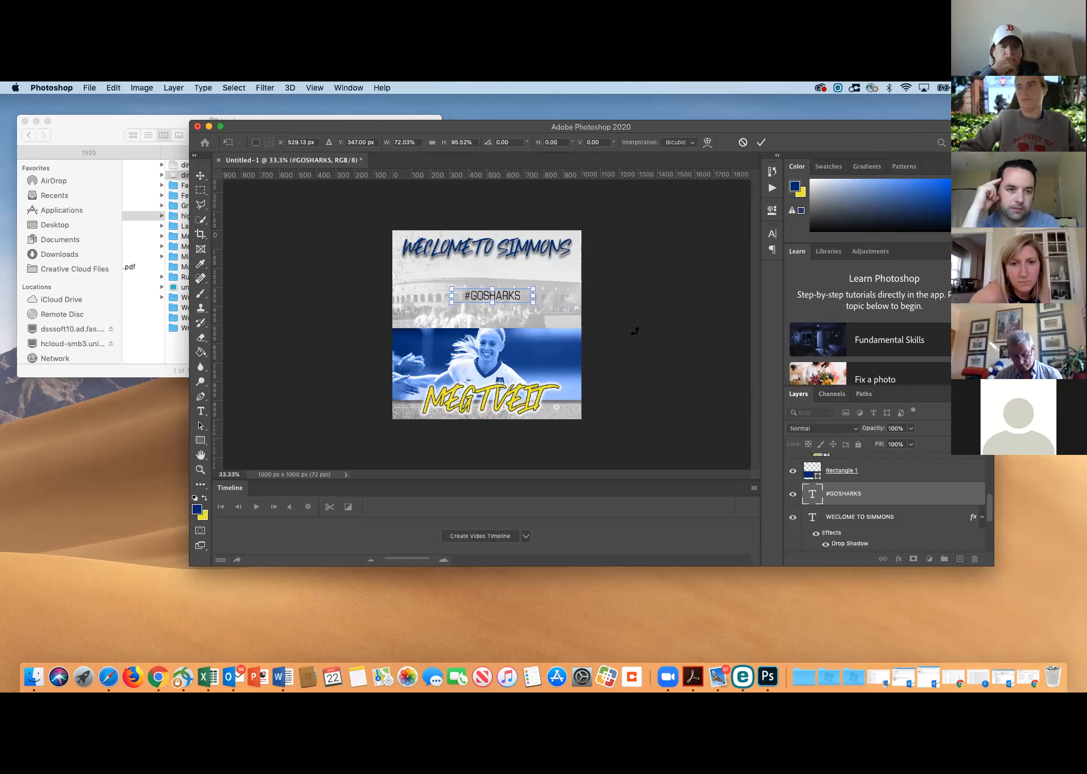
pyautogui.click(910, 428)
pyautogui.moveTo(913, 442); pyautogui.dragTo(890, 442)
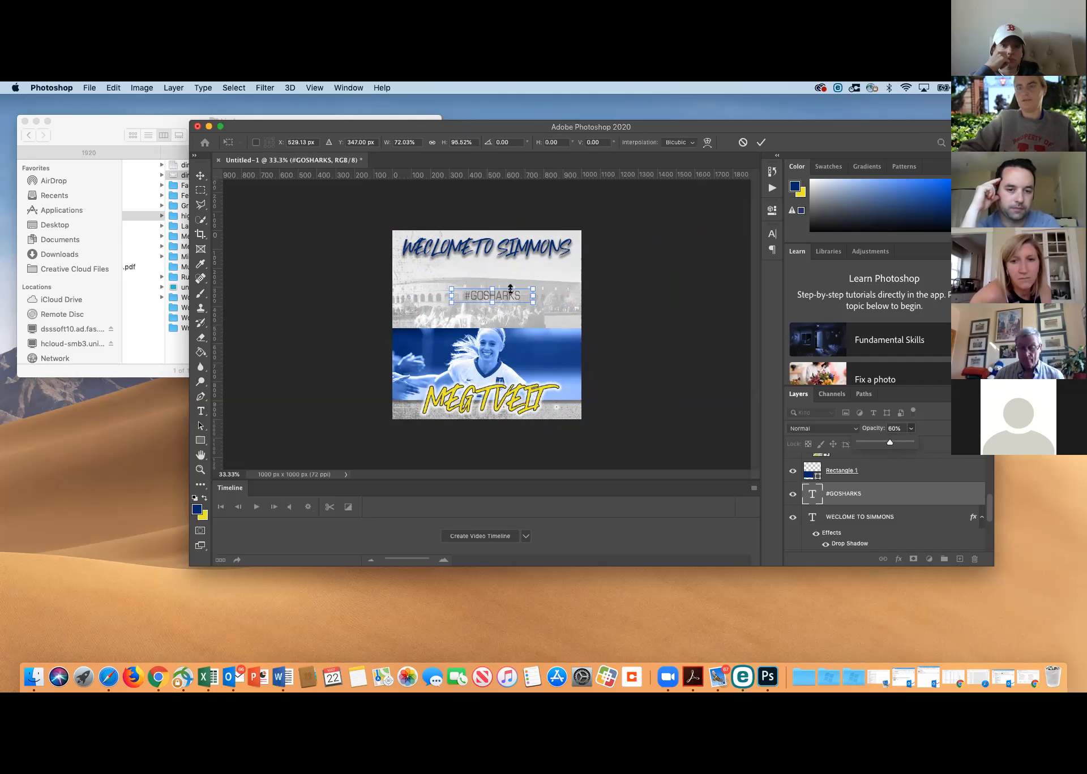
pyautogui.moveTo(451, 289); pyautogui.dragTo(424, 235)
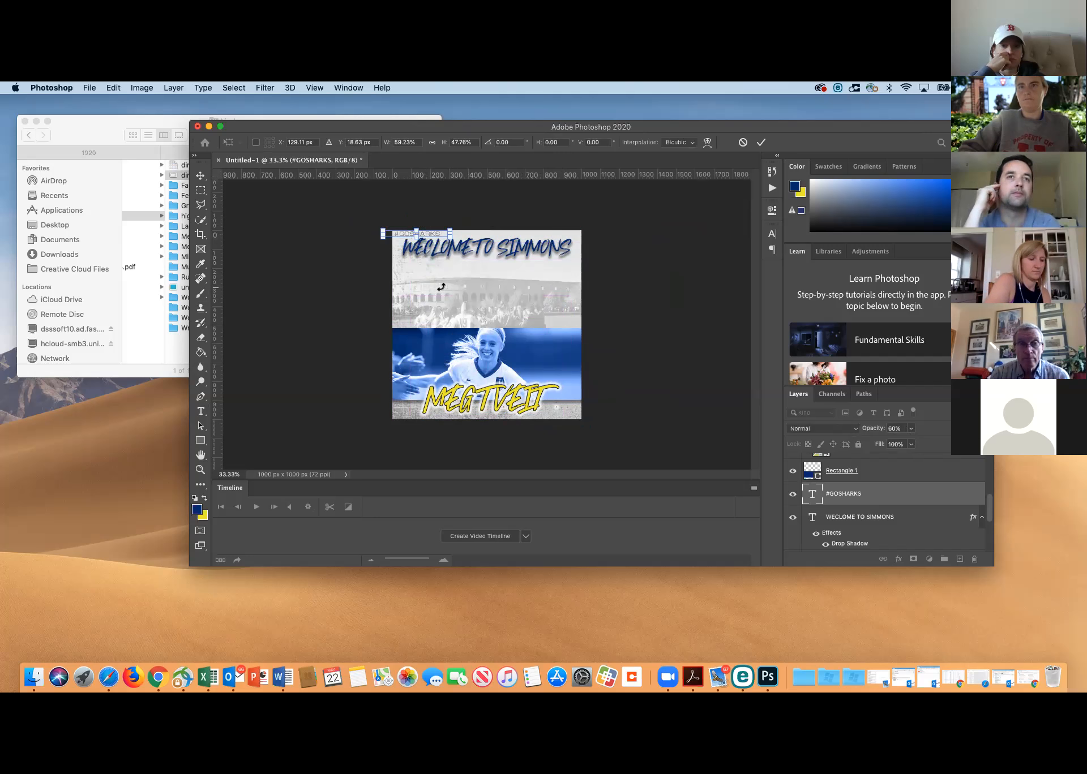
pyautogui.click(845, 496)
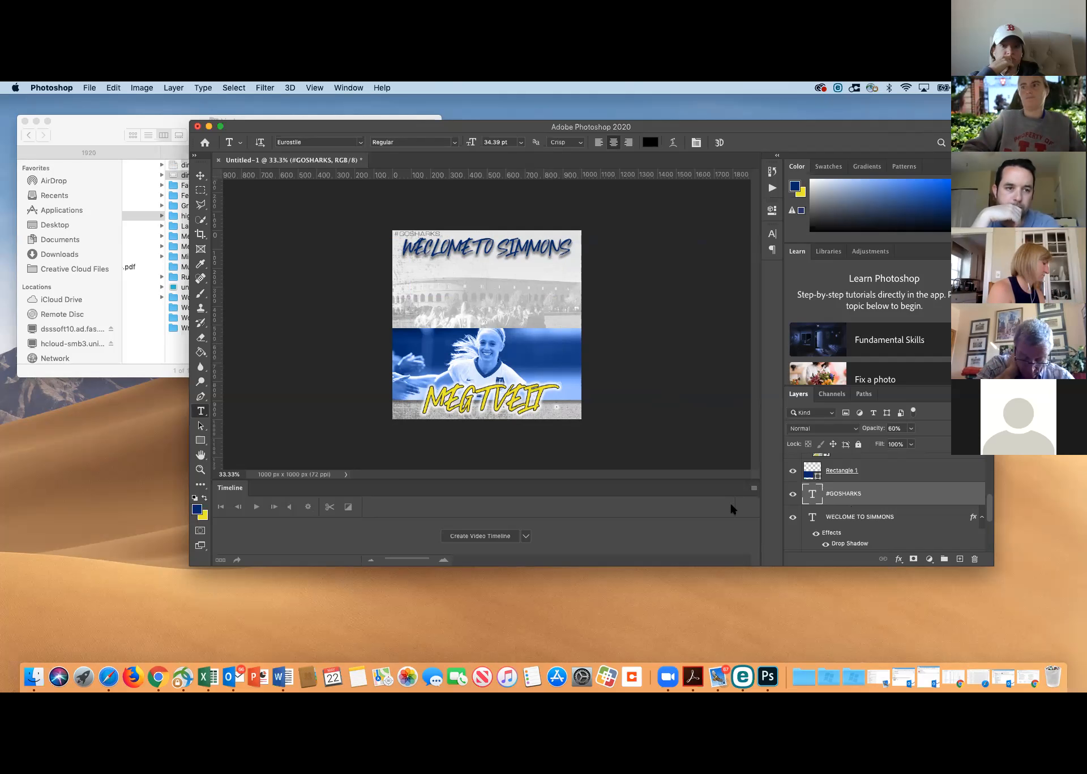
# Begin saving the graphic under a new name on the computer, with Desktop as the location and "SIMMONS TEST" as the file name
pyautogui.scroll(5, 802, 493)
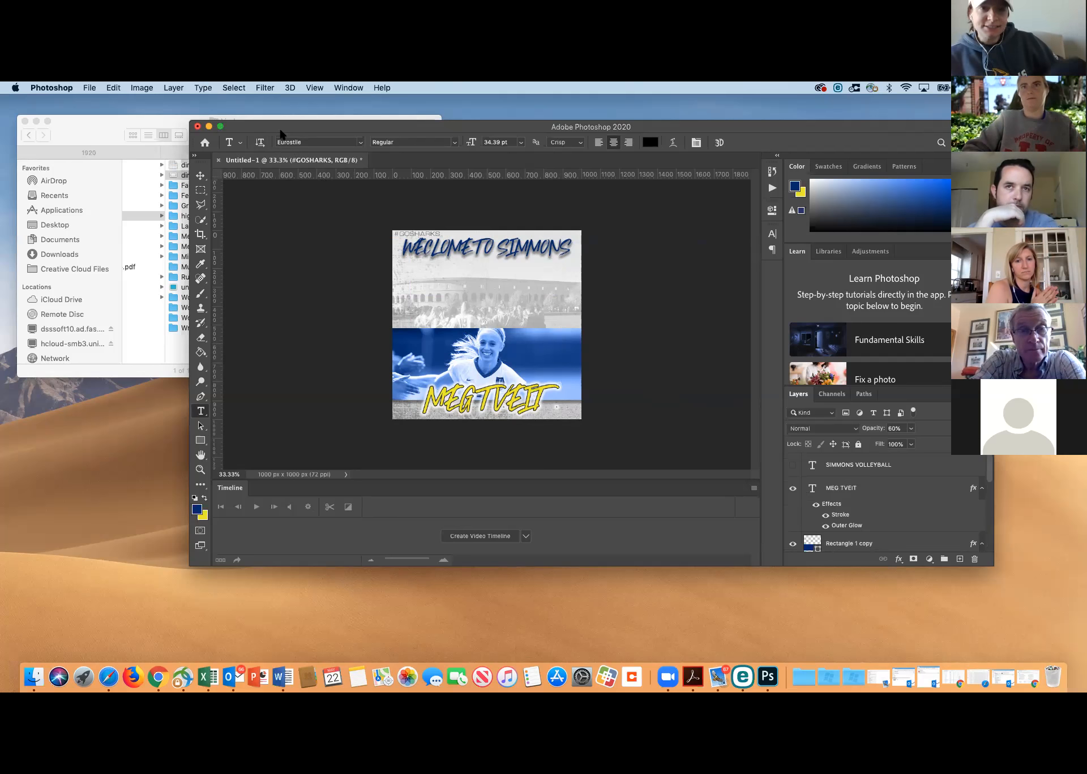
pyautogui.click(91, 88)
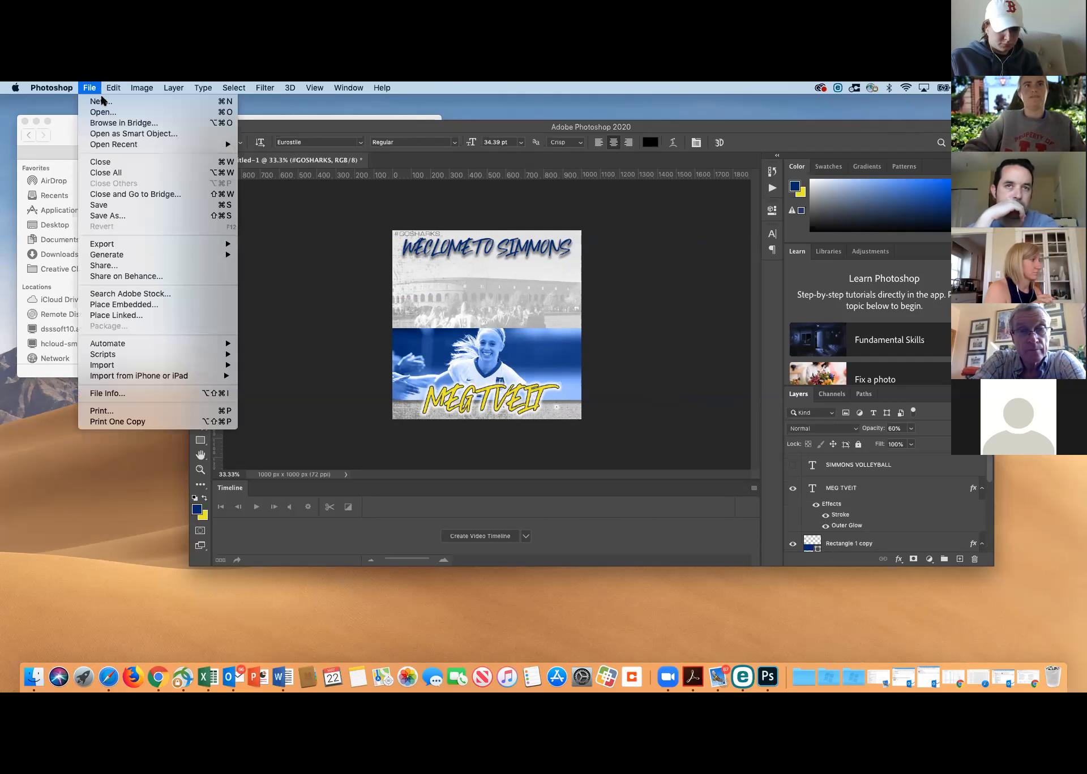
pyautogui.moveTo(123, 148)
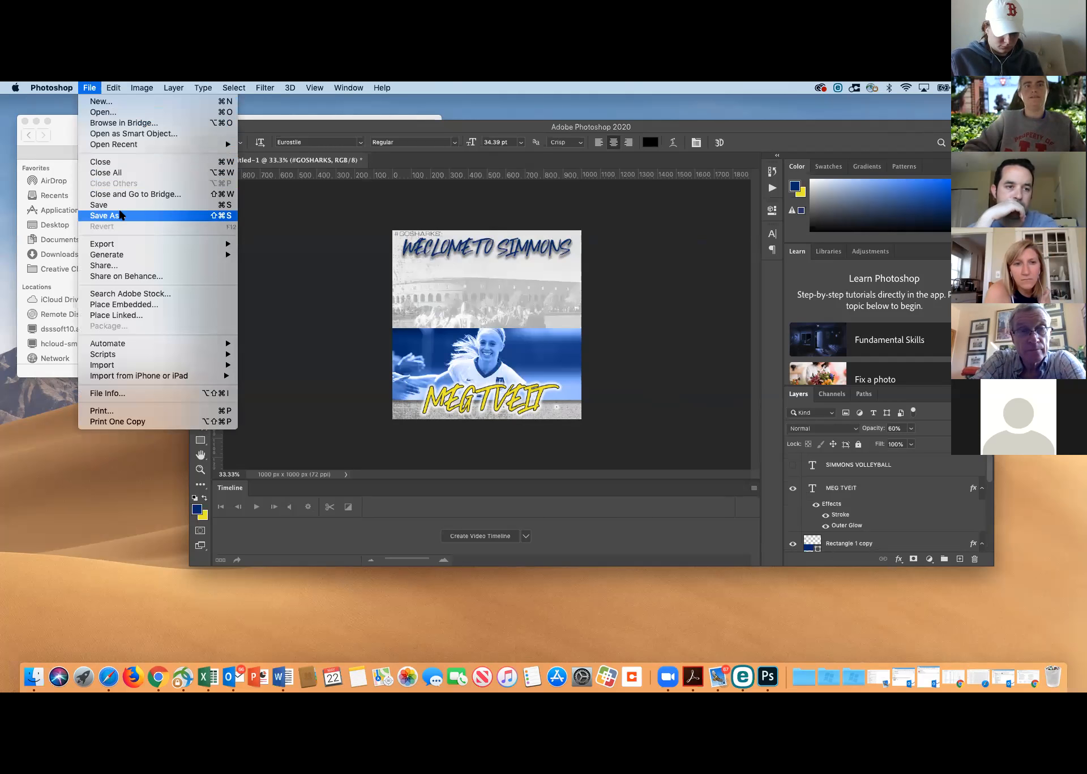
pyautogui.click(120, 215)
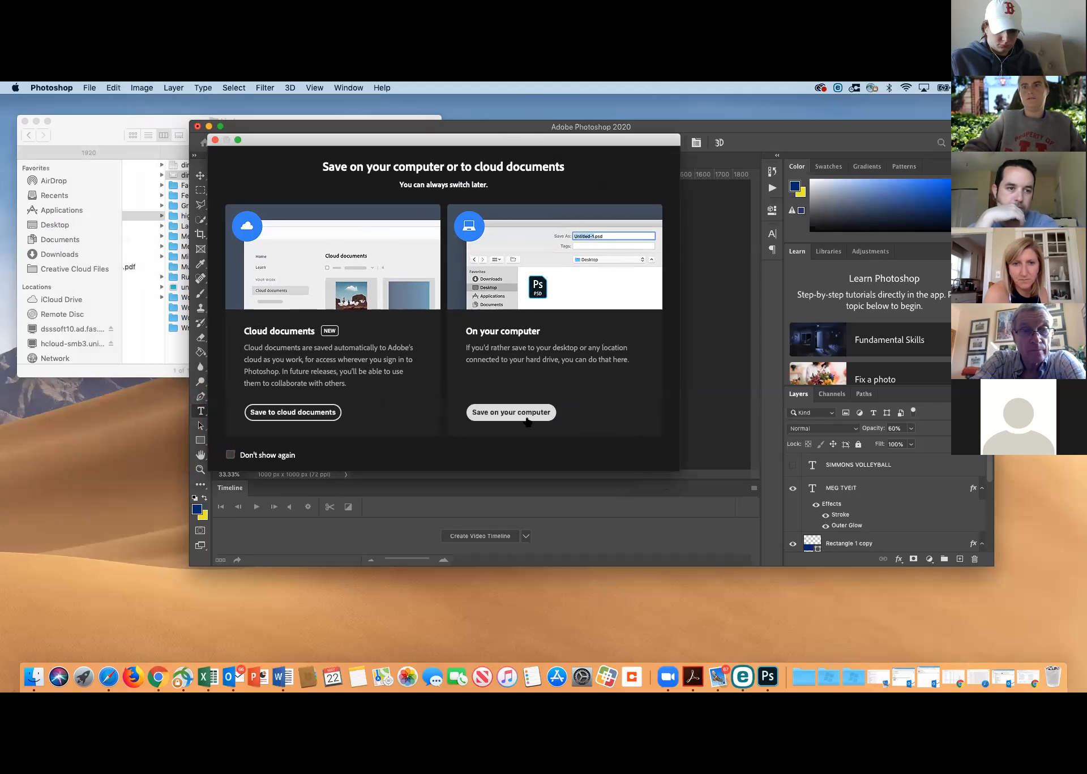
pyautogui.click(526, 419)
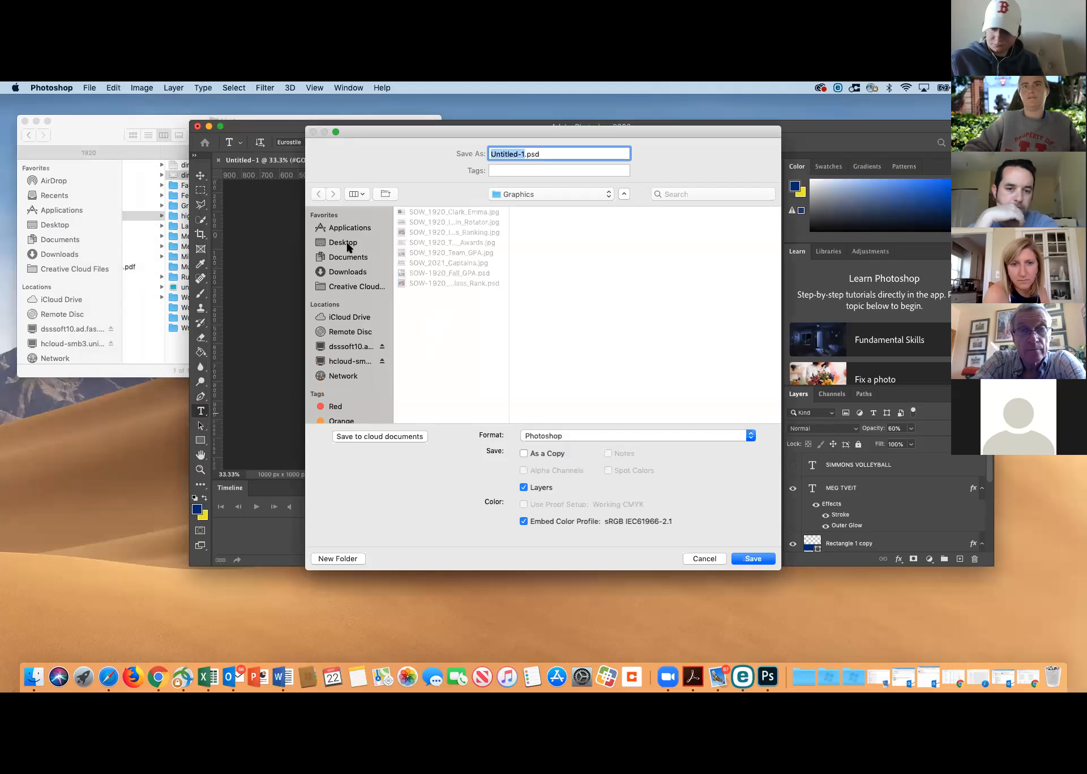
pyautogui.click(346, 243)
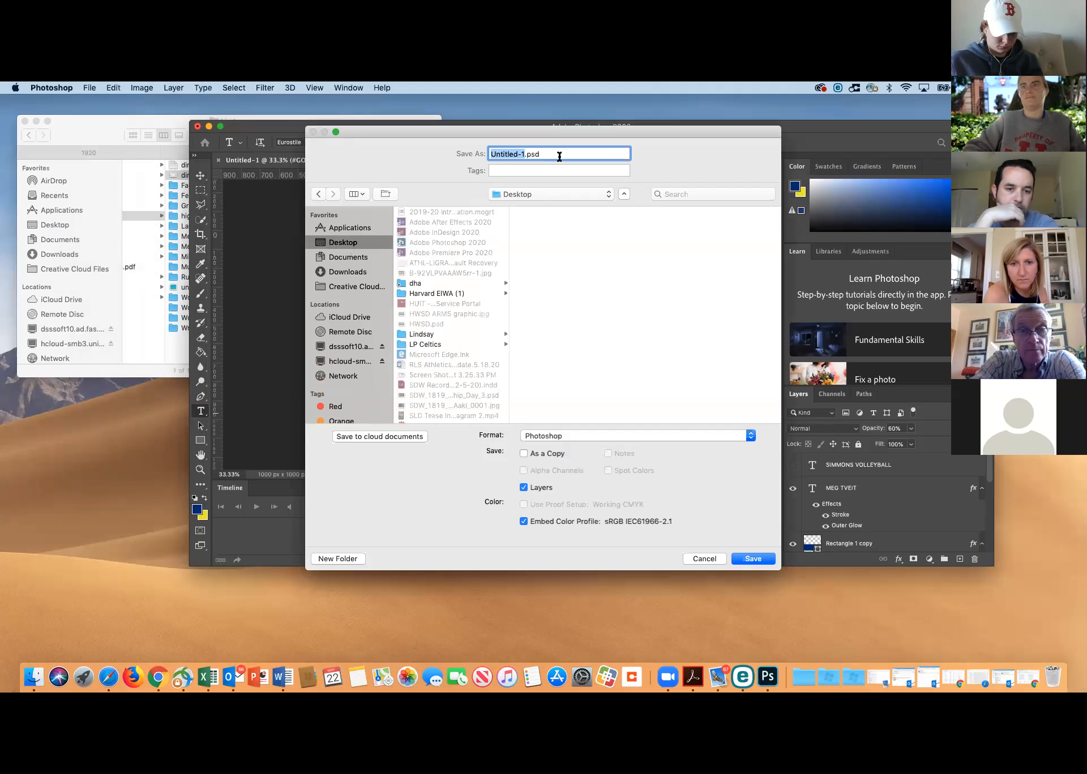
pyautogui.write('S')
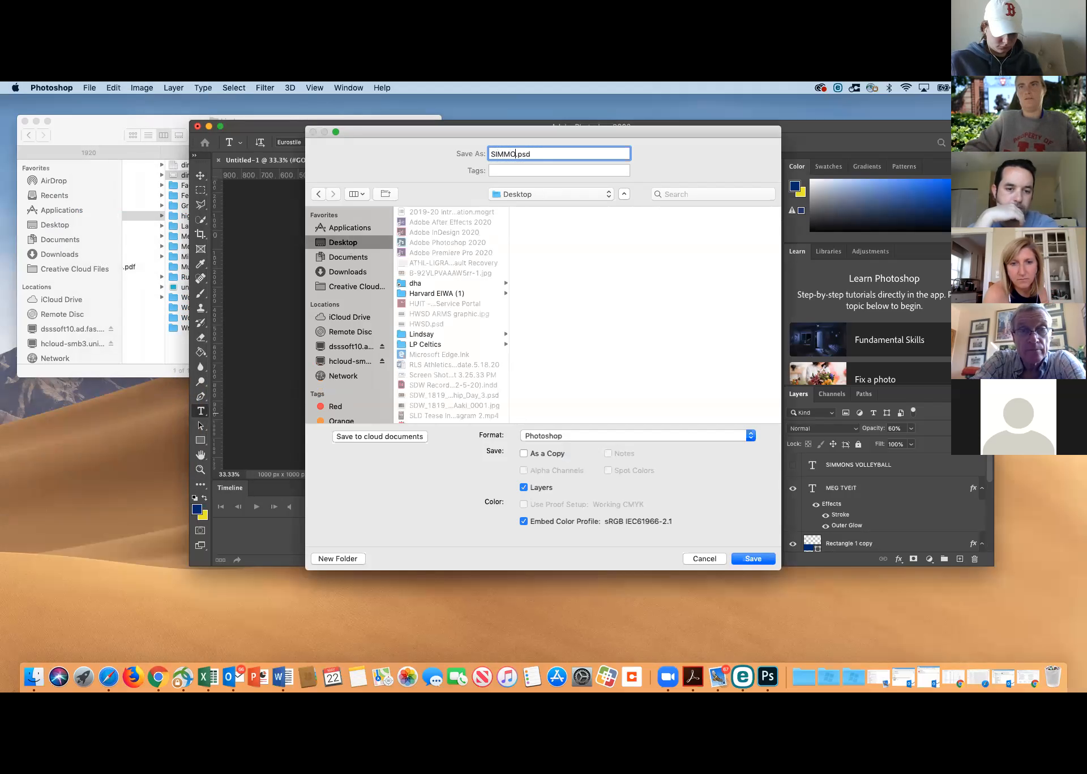
pyautogui.write('IMMONS TEST')
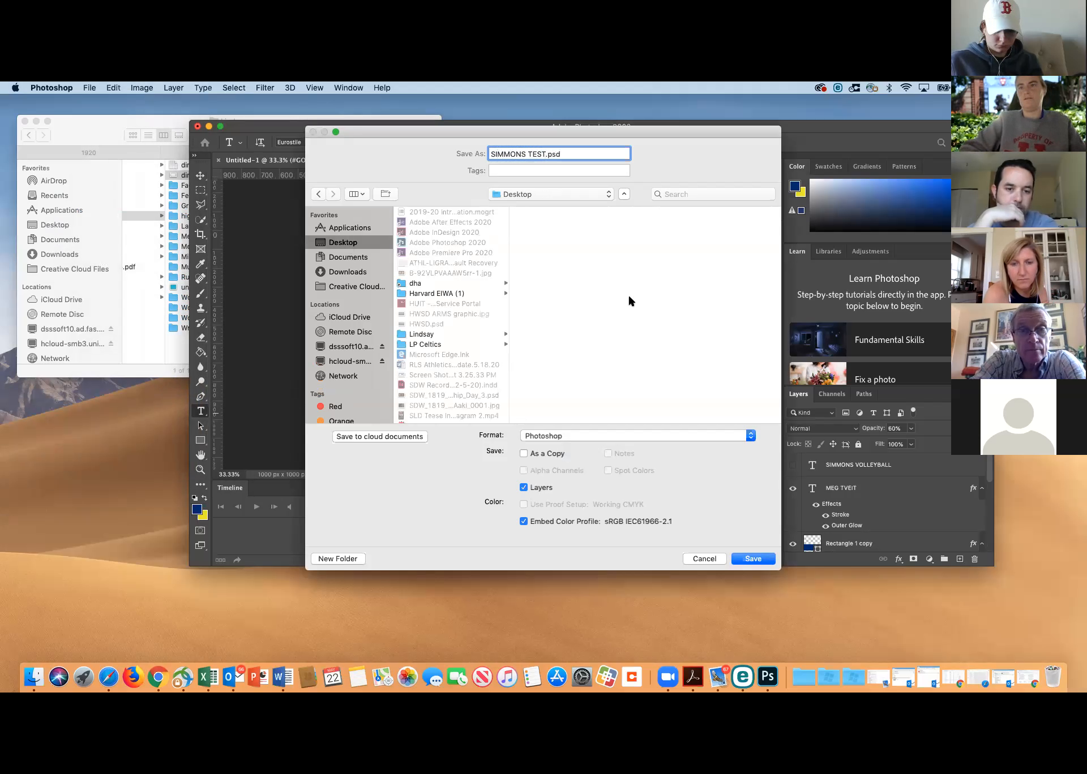
# Save the graphic in JPEG format at quality 10 with the Baseline ("Standard") format option
pyautogui.click(542, 437)
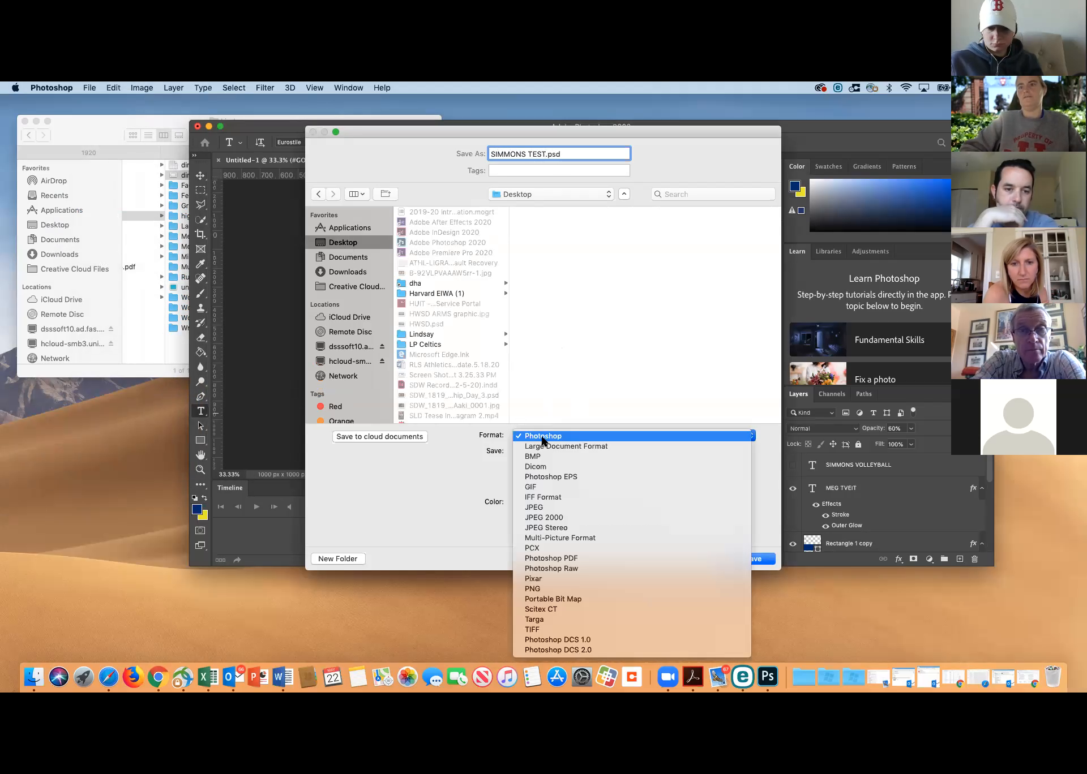
pyautogui.click(542, 507)
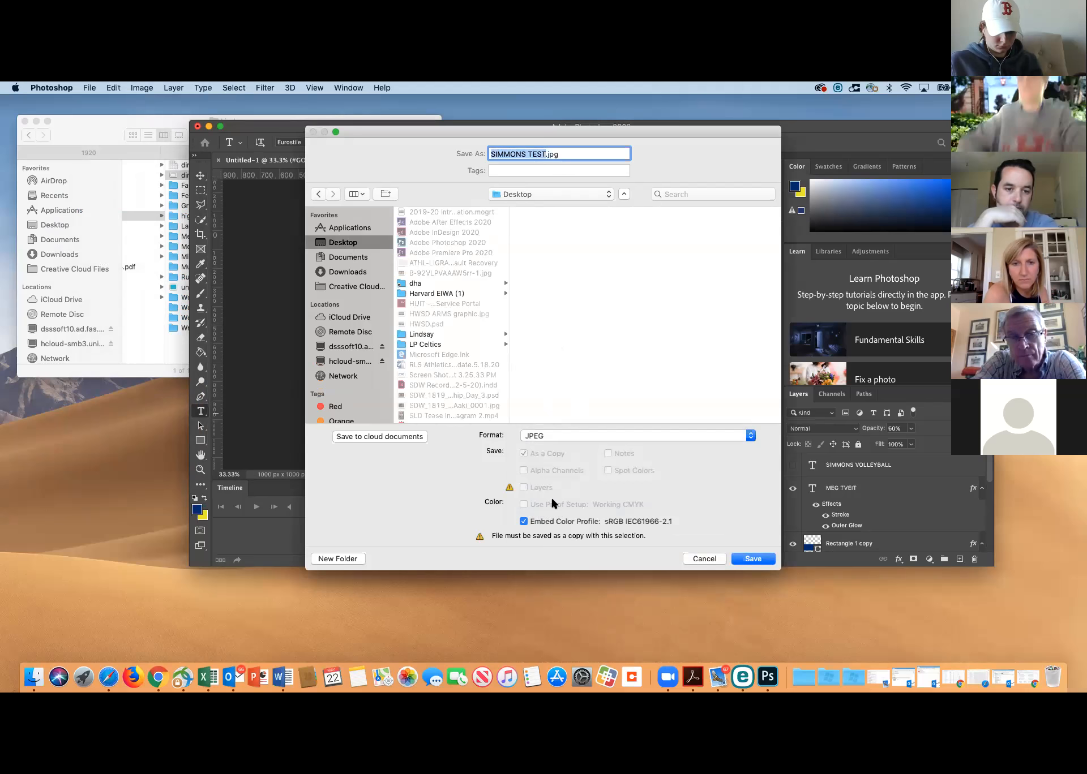
pyautogui.click(755, 559)
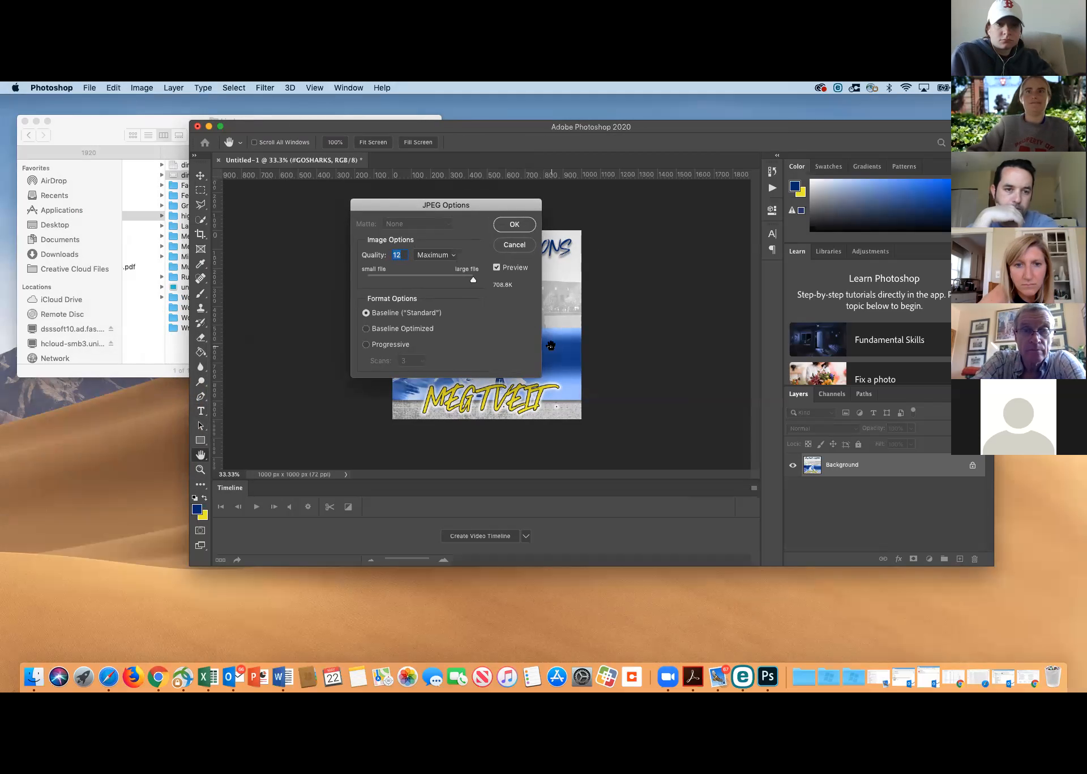
pyautogui.write('10')
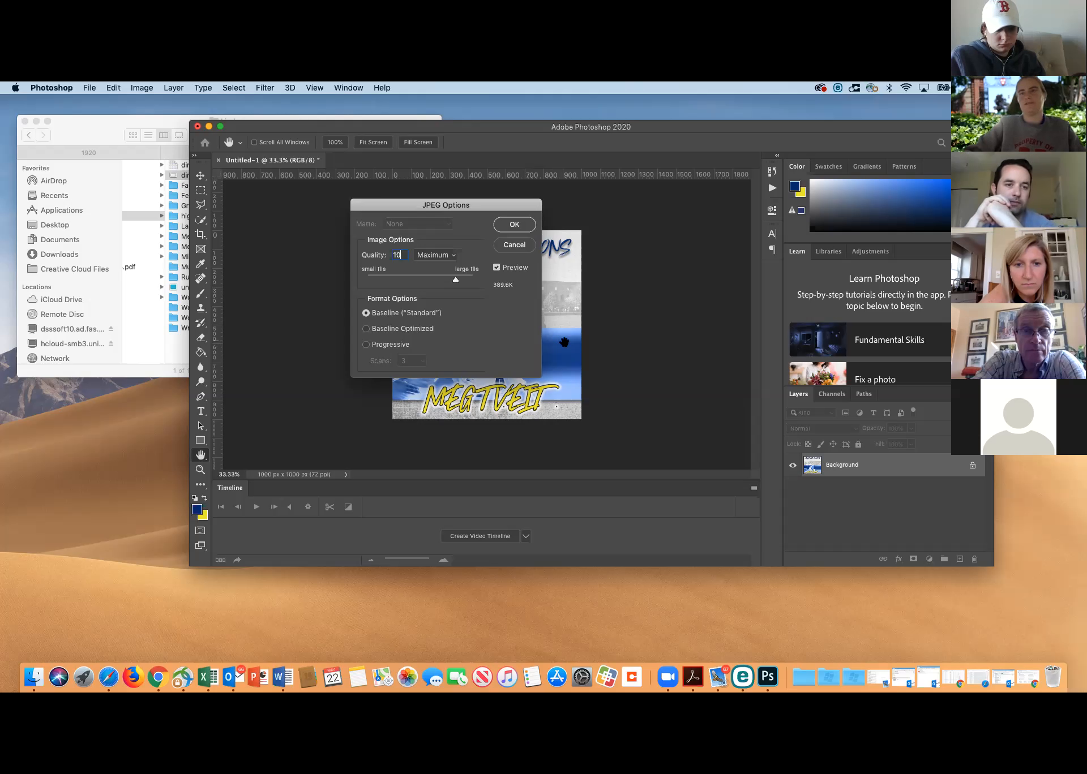
pyautogui.click(512, 223)
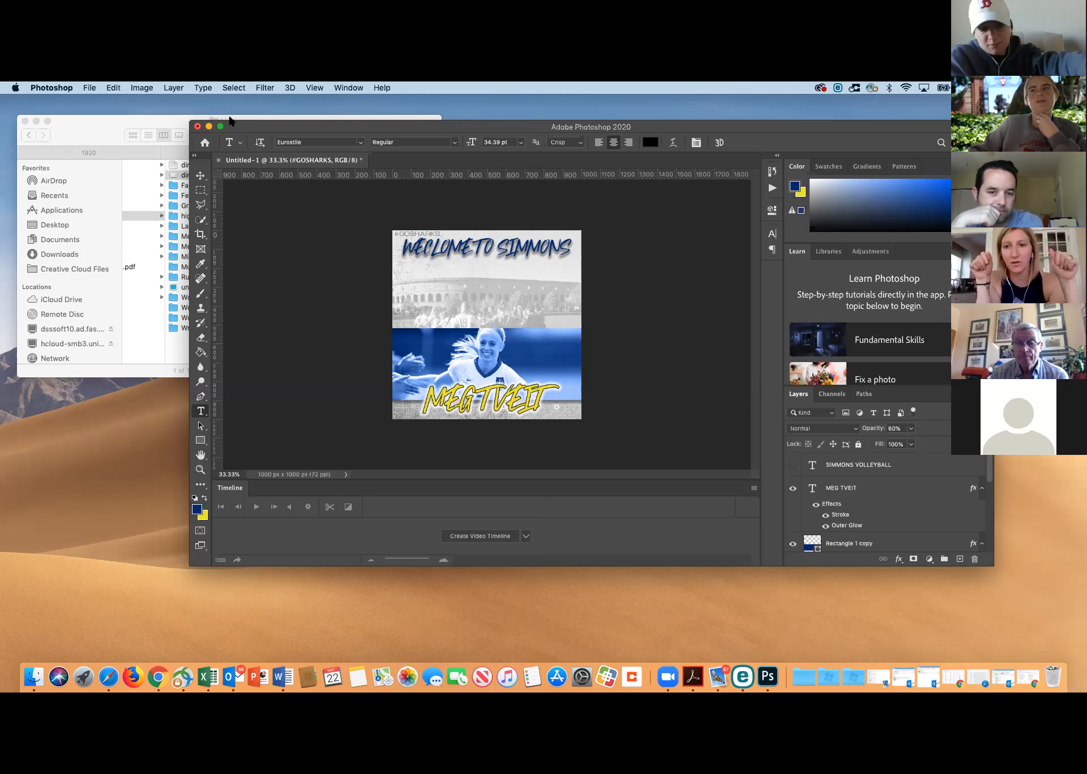
# Reduce the canvas size to 1000 x 525 px and accept the clipping
pyautogui.click(139, 87)
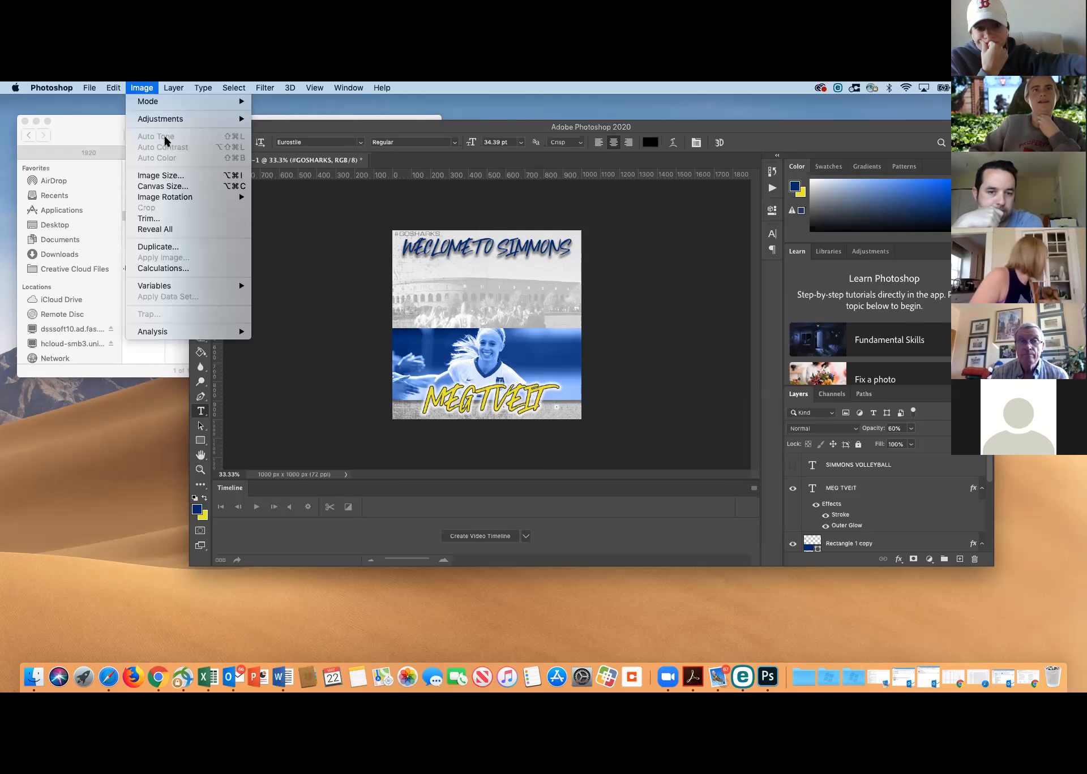
pyautogui.click(168, 188)
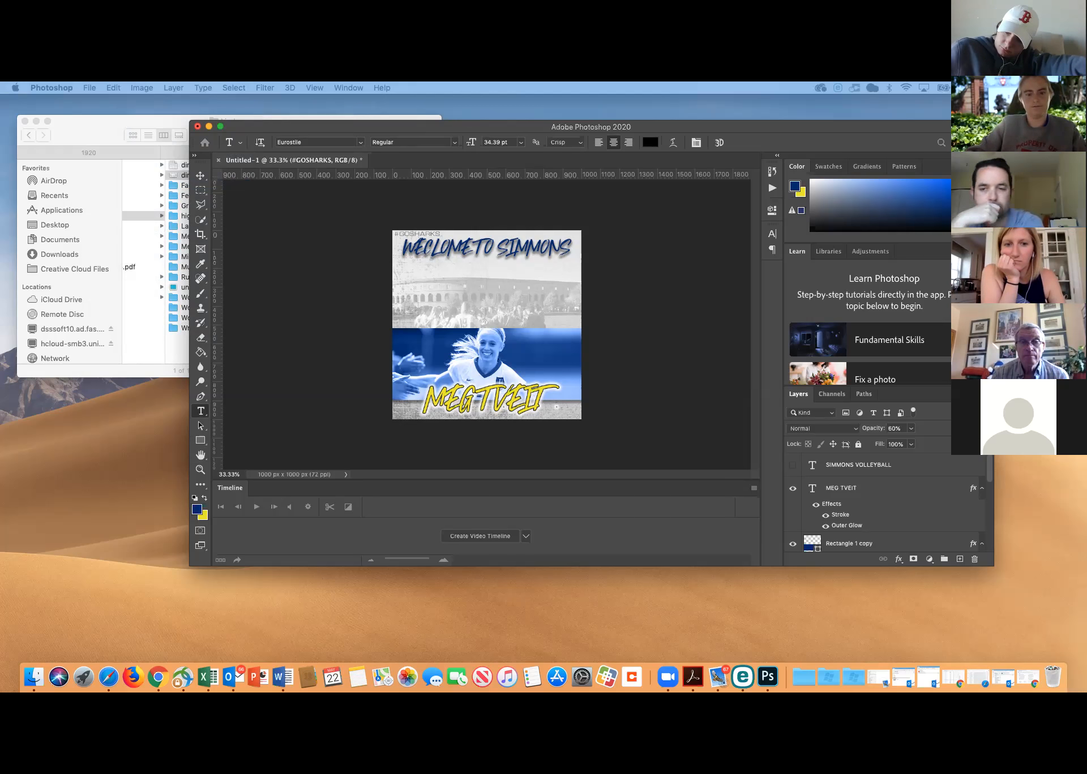
pyautogui.press('Return')
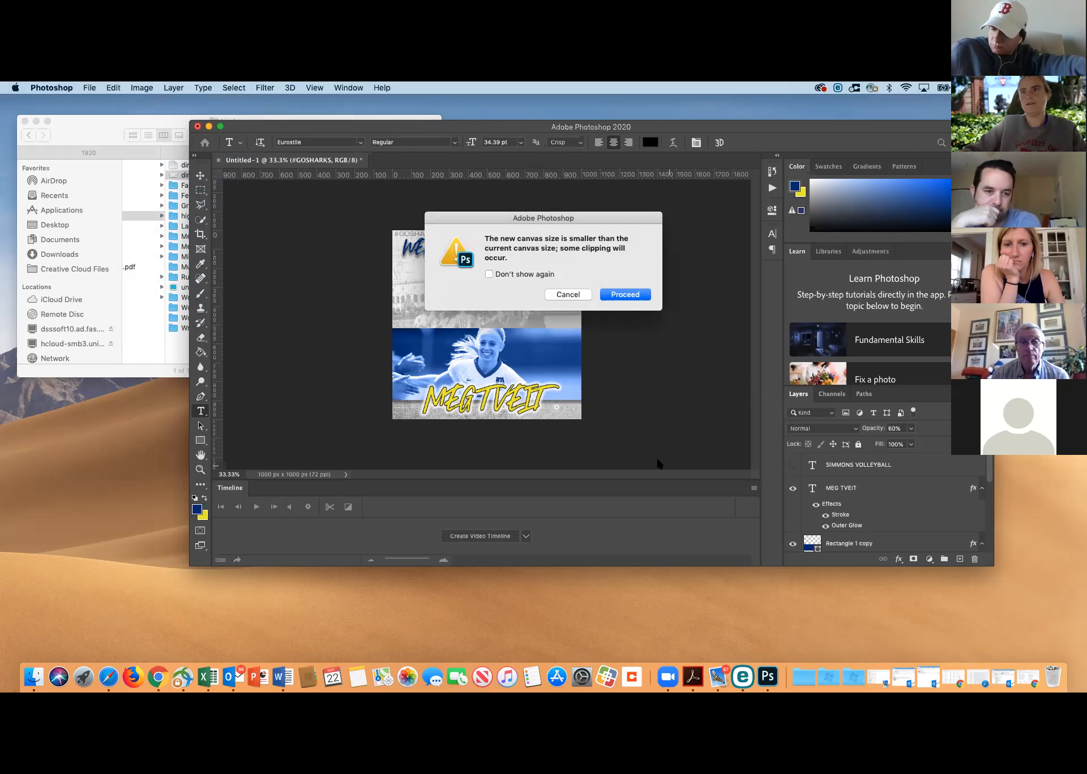
pyautogui.click(622, 296)
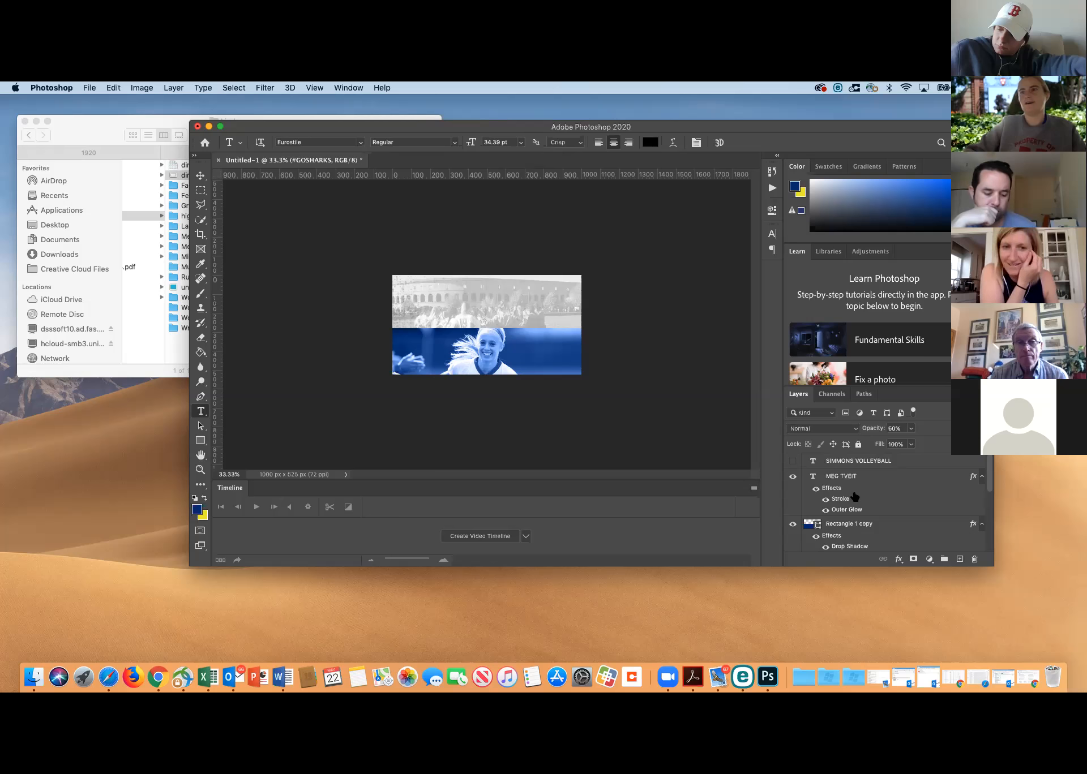
pyautogui.click(837, 463)
pyautogui.scroll(-10, 858, 545)
pyautogui.scroll(10, 858, 545)
pyautogui.scroll(-3, 858, 478)
pyautogui.scroll(3, 856, 474)
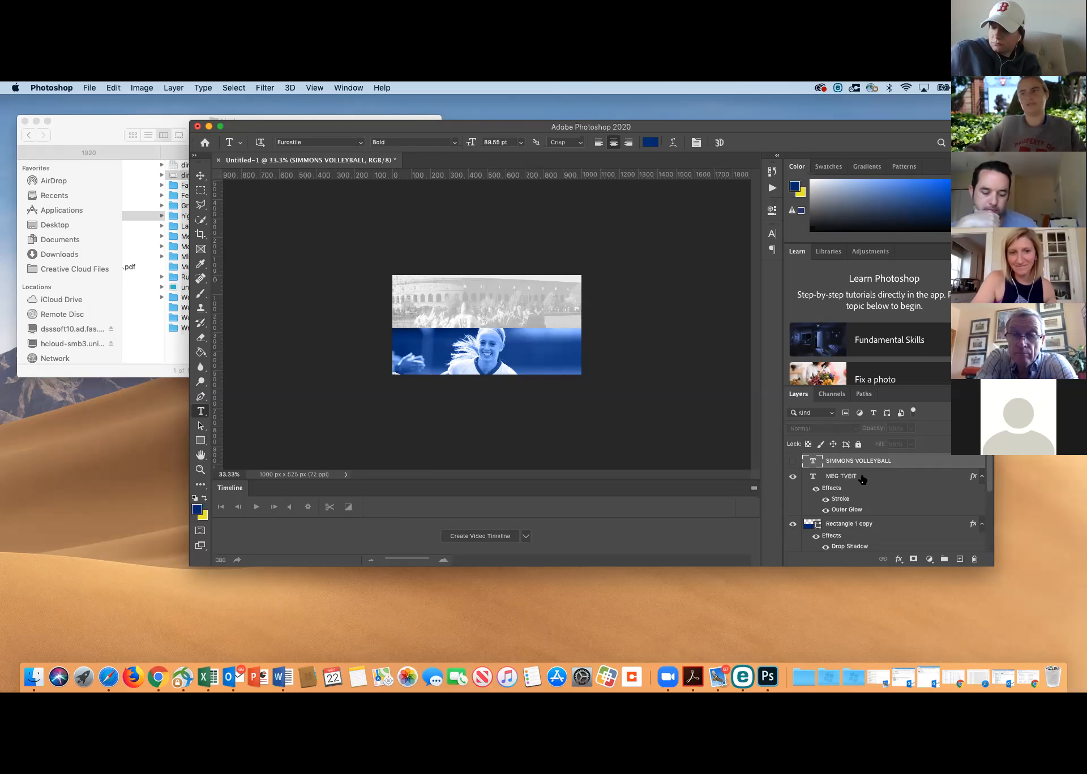
pyautogui.scroll(-5, 861, 480)
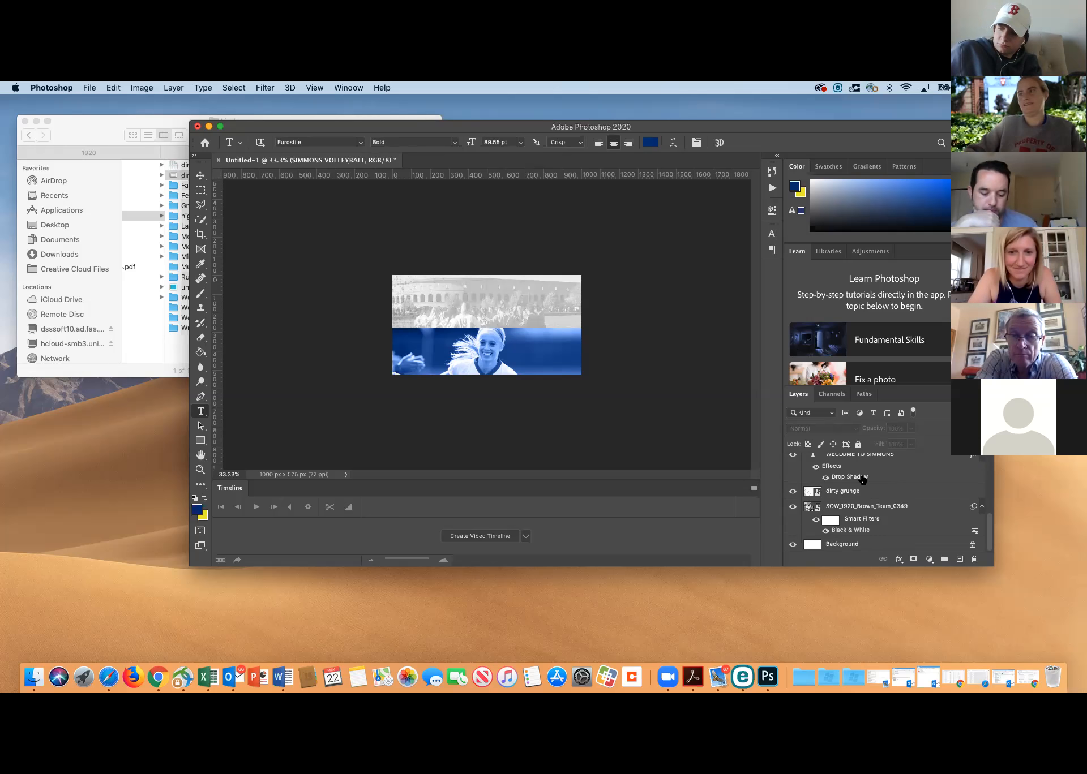
pyautogui.keyDown('shift'); pyautogui.click(854, 544); pyautogui.keyUp('shift')
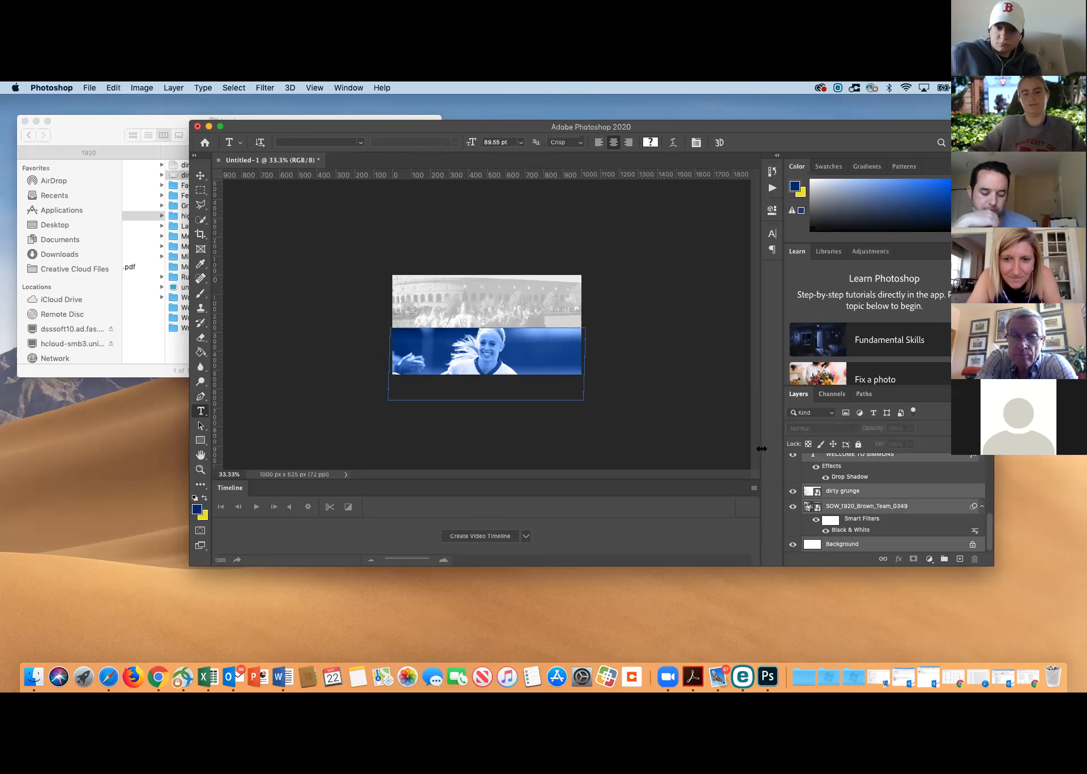
pyautogui.press('super+t')
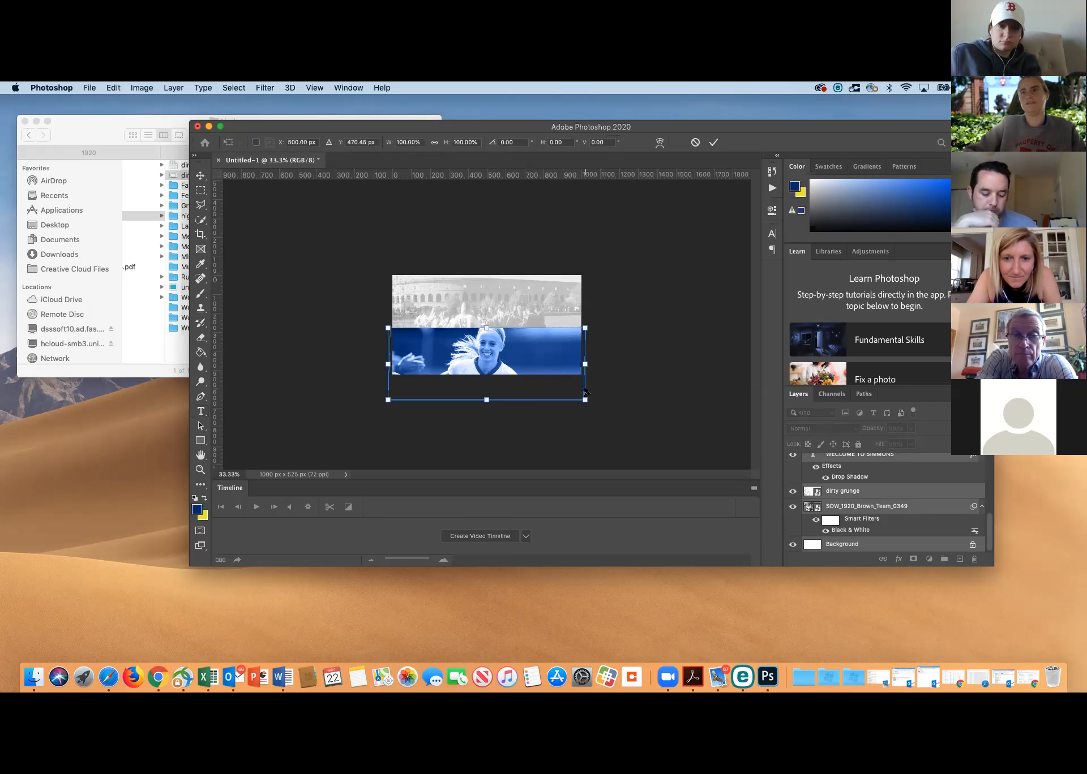
pyautogui.moveTo(585, 401); pyautogui.dragTo(538, 364)
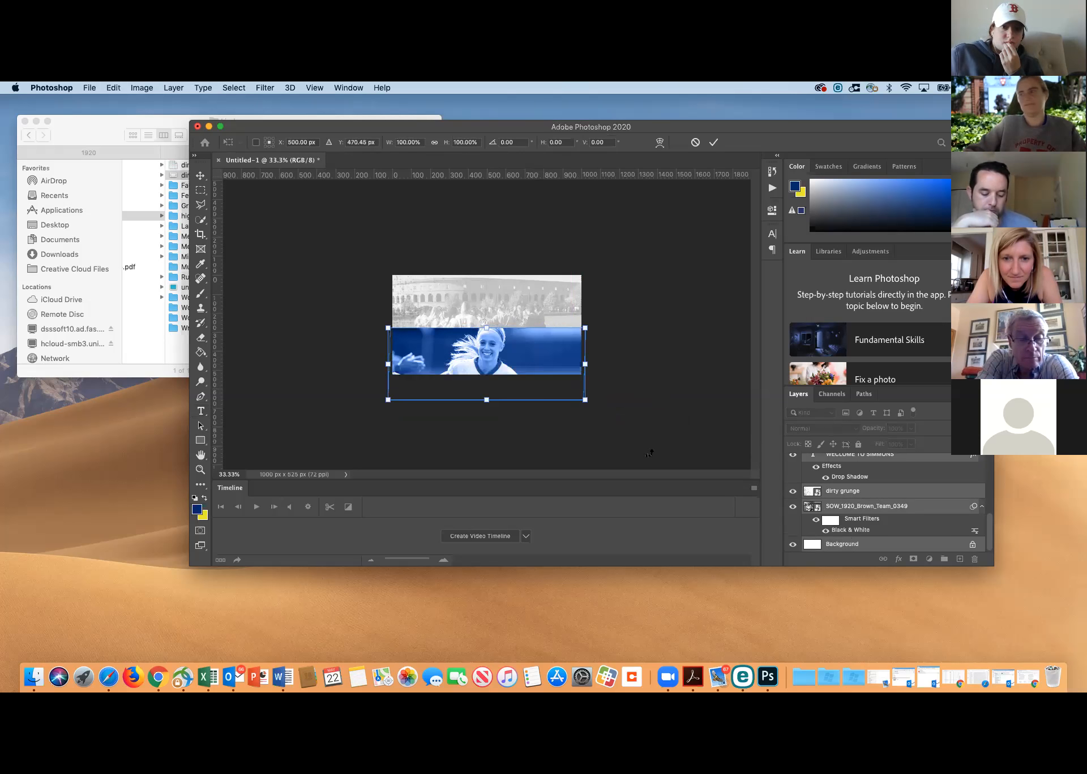
pyautogui.press('Escape')
# Scale the SOW_1920_Brown_Team_0349 background photo to about 86%, shift it to fit behind the shorter canvas's upper half, and commit
pyautogui.click(875, 494)
pyautogui.click(860, 510)
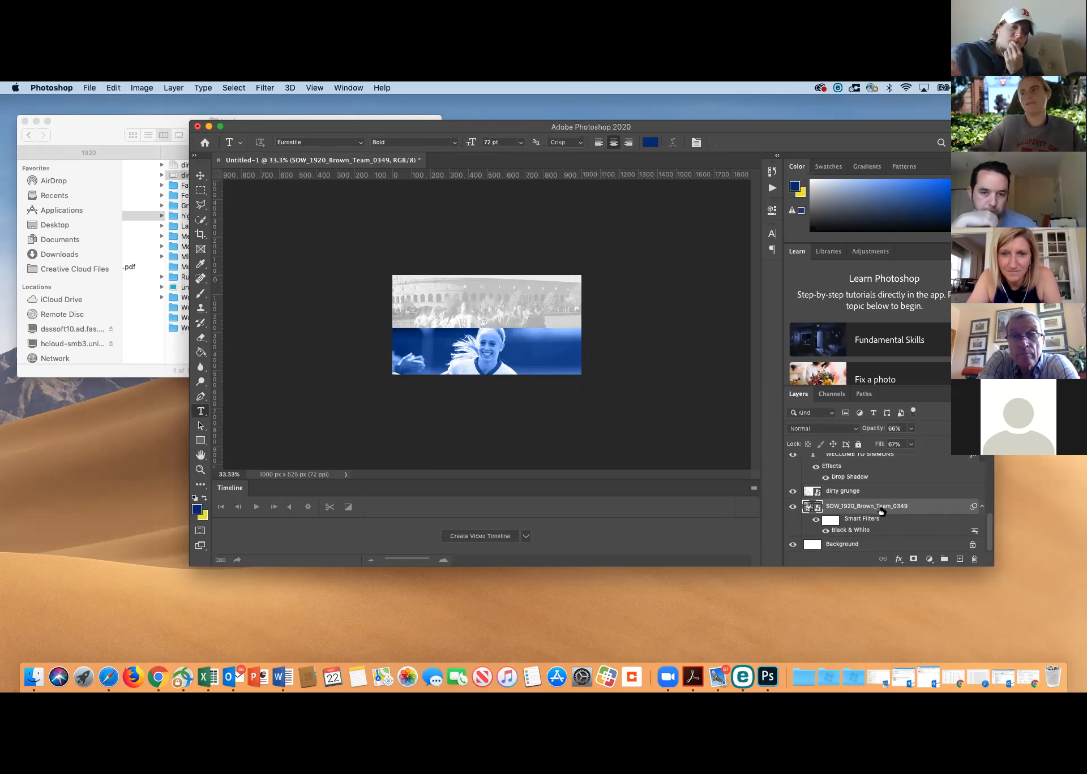
pyautogui.press('super+t')
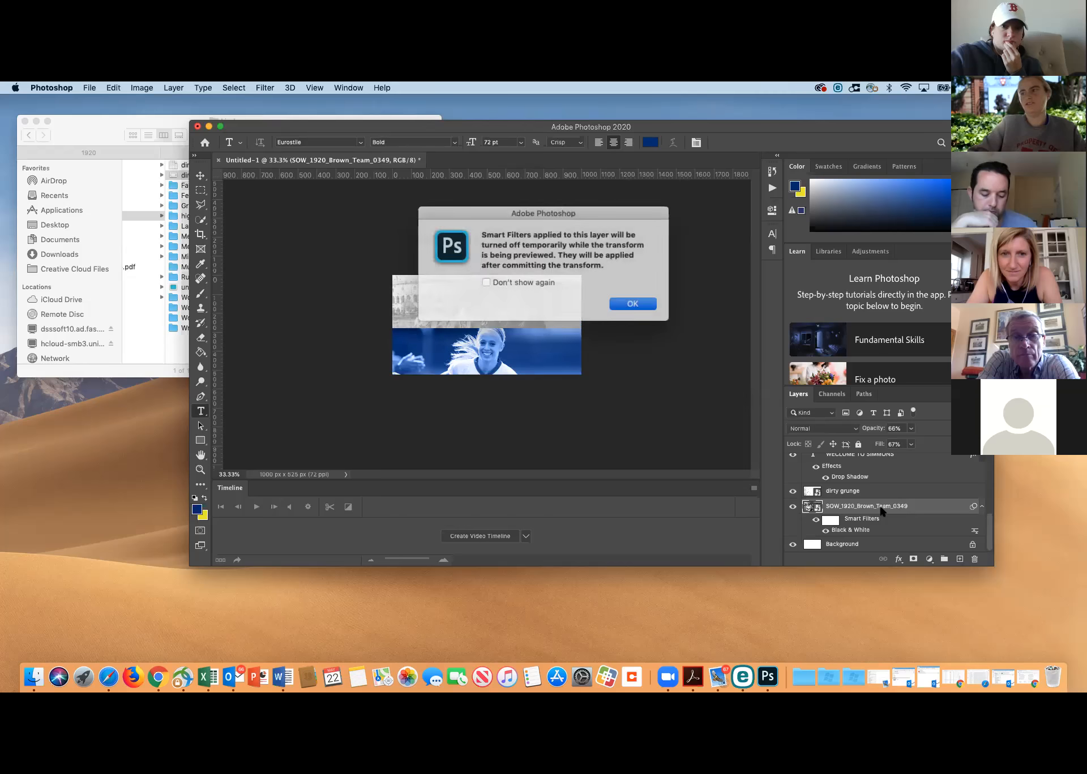
pyautogui.click(623, 304)
pyautogui.moveTo(654, 417); pyautogui.dragTo(527, 332)
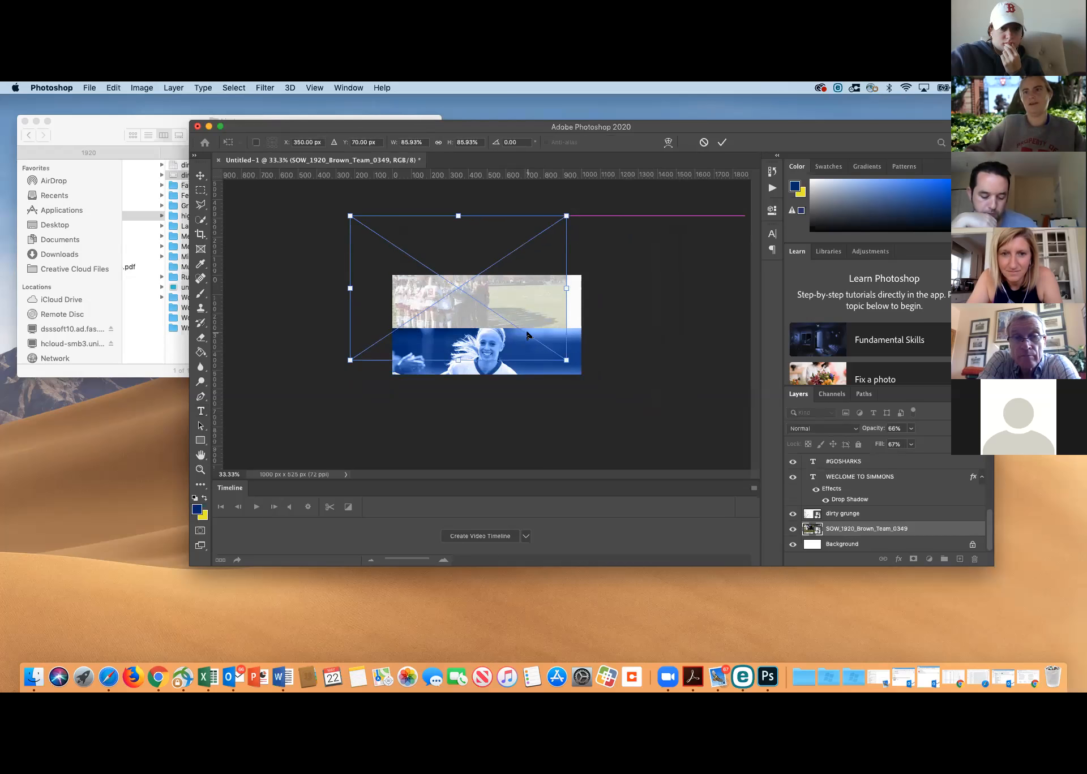
pyautogui.moveTo(481, 281); pyautogui.dragTo(507, 315)
pyautogui.press('Return')
pyautogui.press('t')
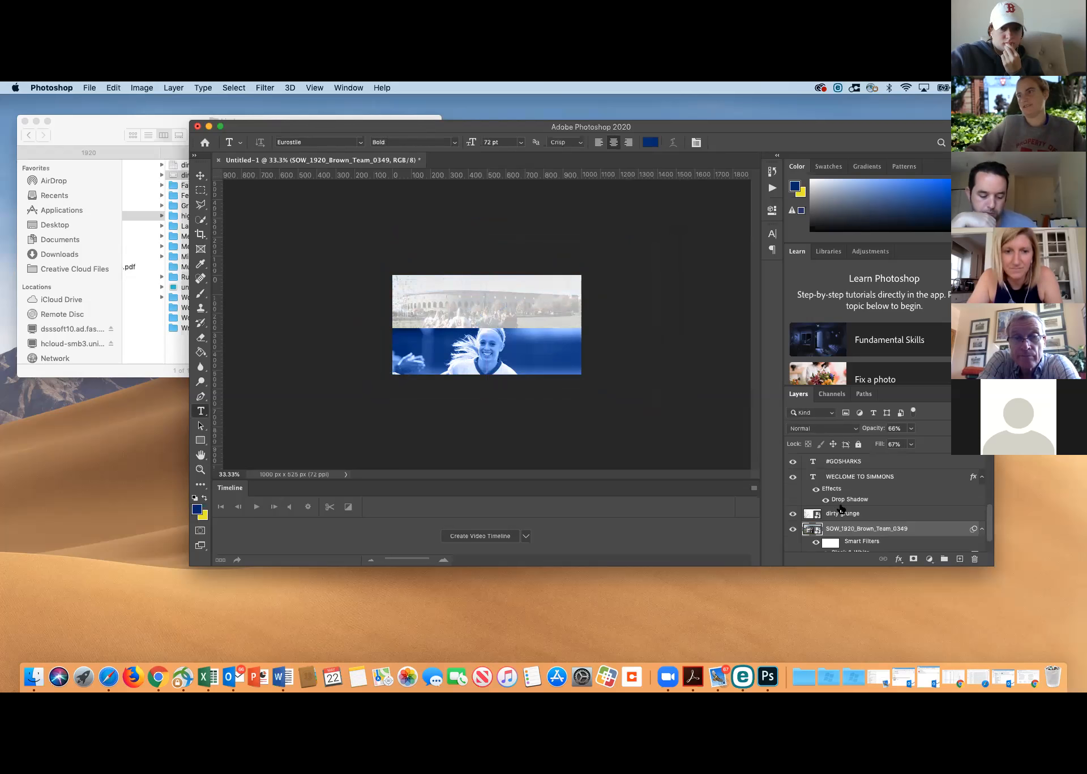
# Move the "WECLOME TO SIMMONS" text straight down to about Y 85 px, commit it, and select the "#GOSHARKS" layer
pyautogui.click(841, 479)
pyautogui.press('super+t')
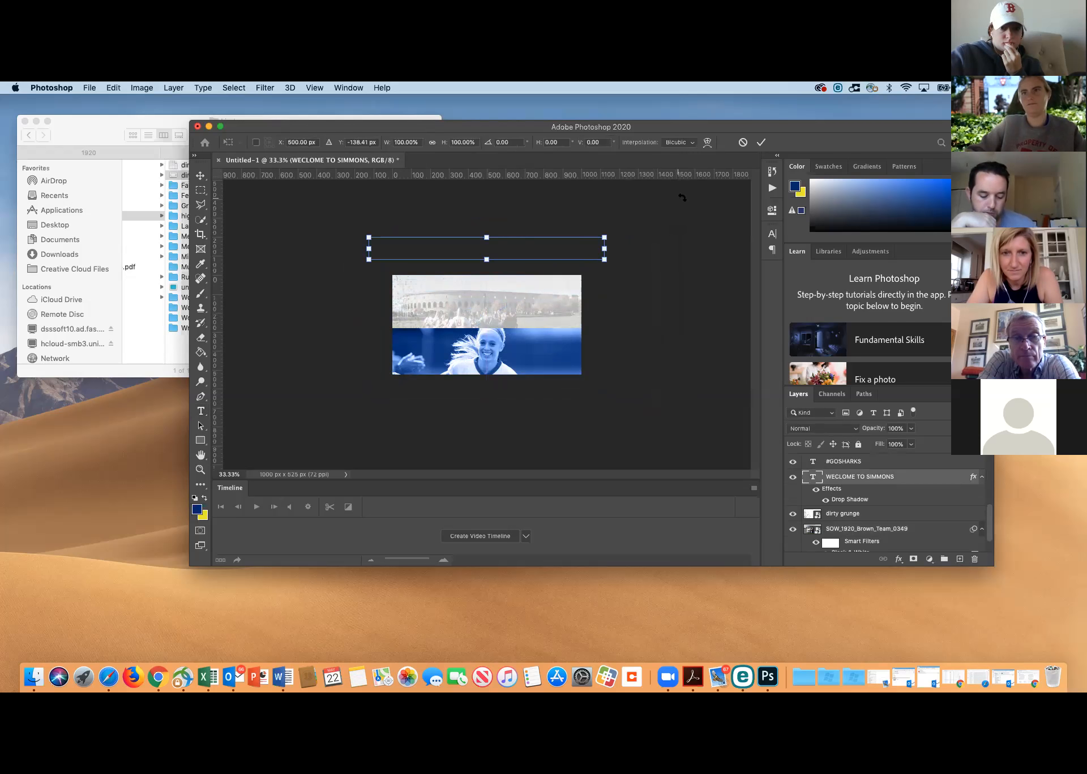
pyautogui.press('Return')
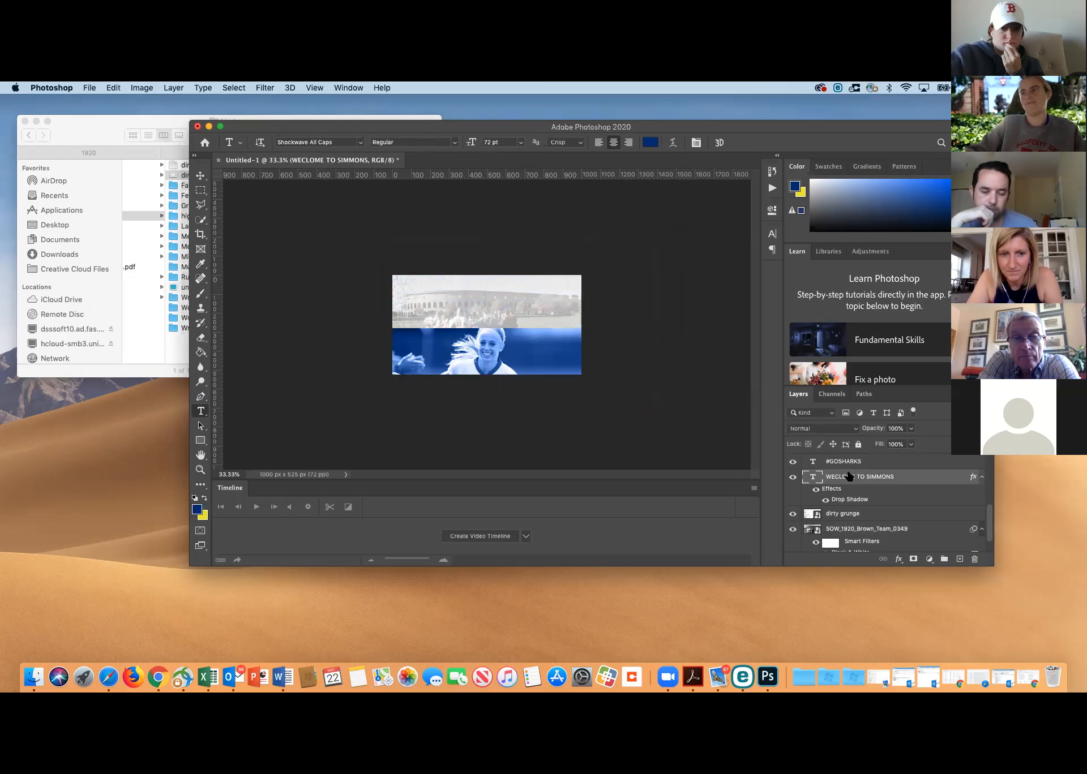
pyautogui.press('super+t')
pyautogui.moveTo(529, 246); pyautogui.dragTo(526, 293)
pyautogui.press('Return')
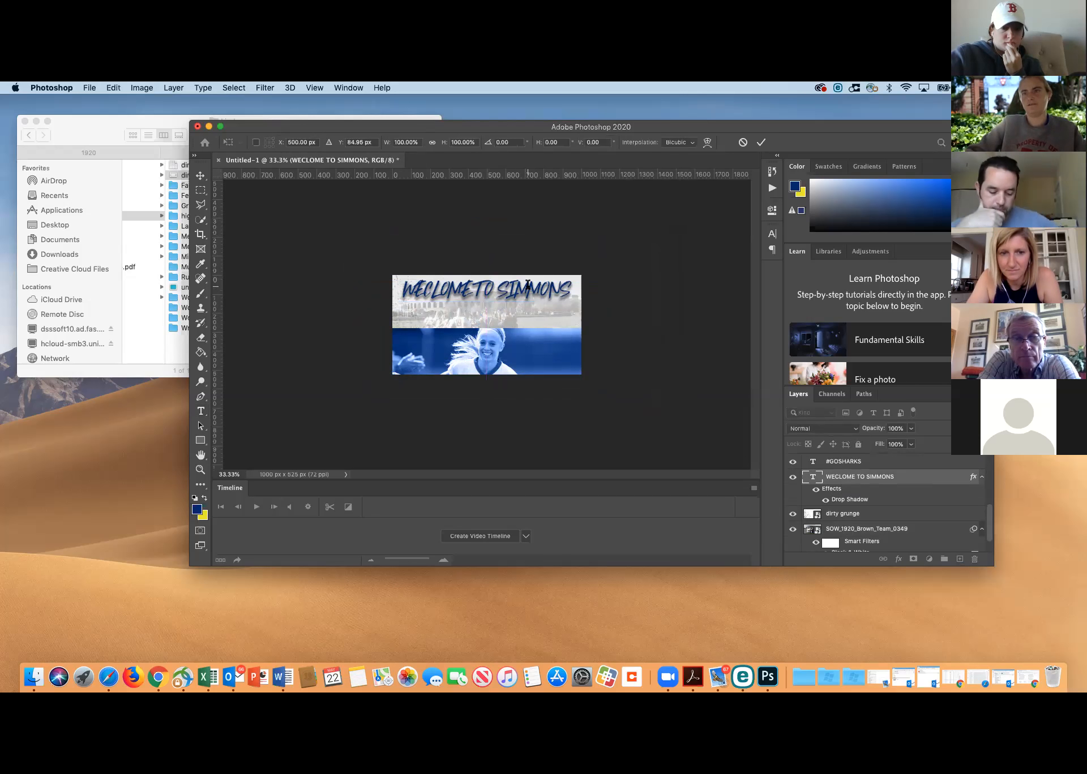
pyautogui.click(854, 461)
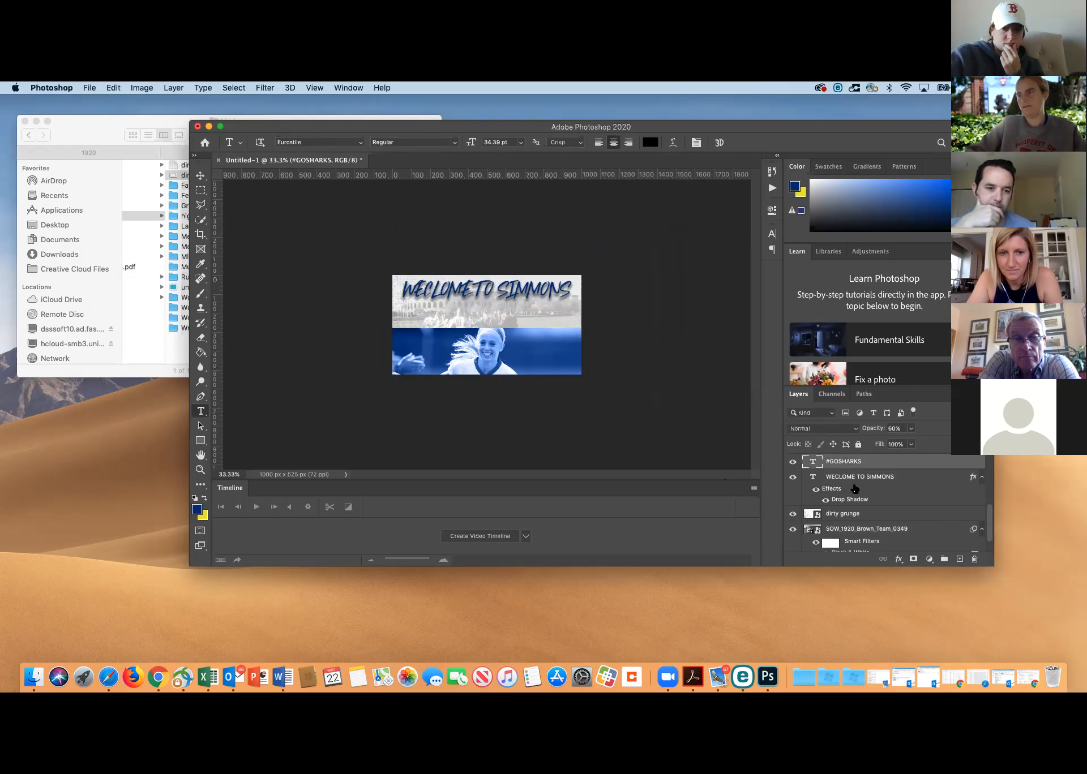
pyautogui.scroll(-2, 855, 518)
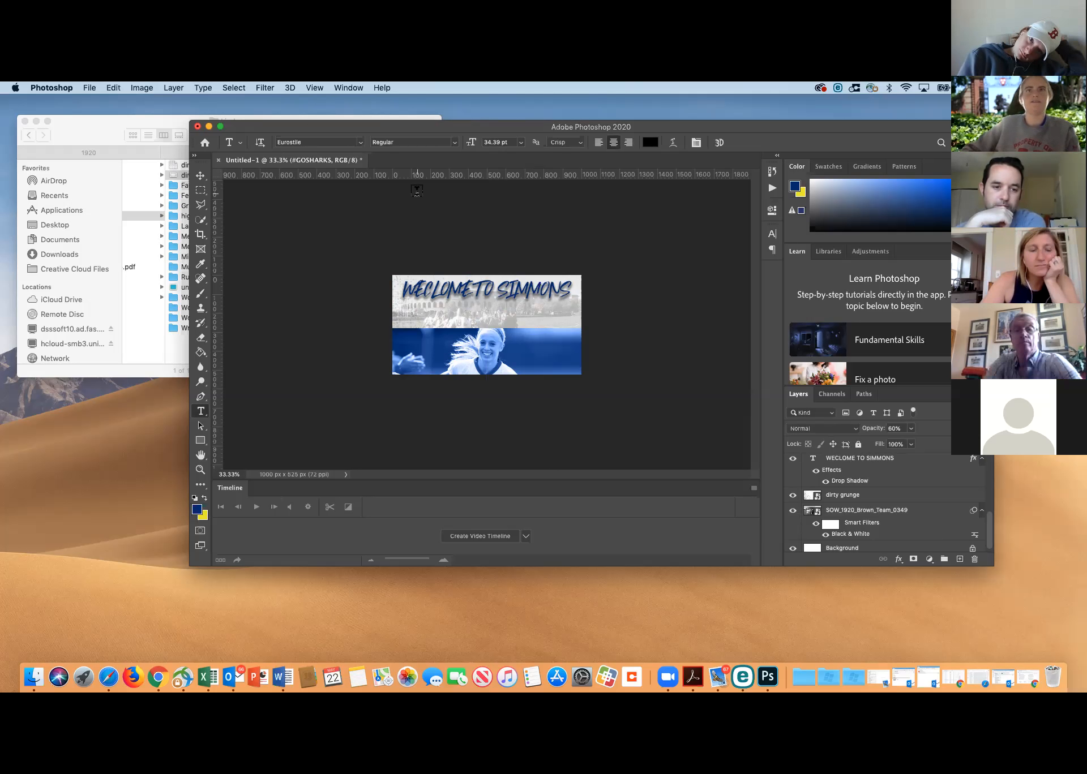
# Minimize the Photoshop window and switch to Premiere Pro, repositioning its Home window across the displays
pyautogui.click(209, 128)
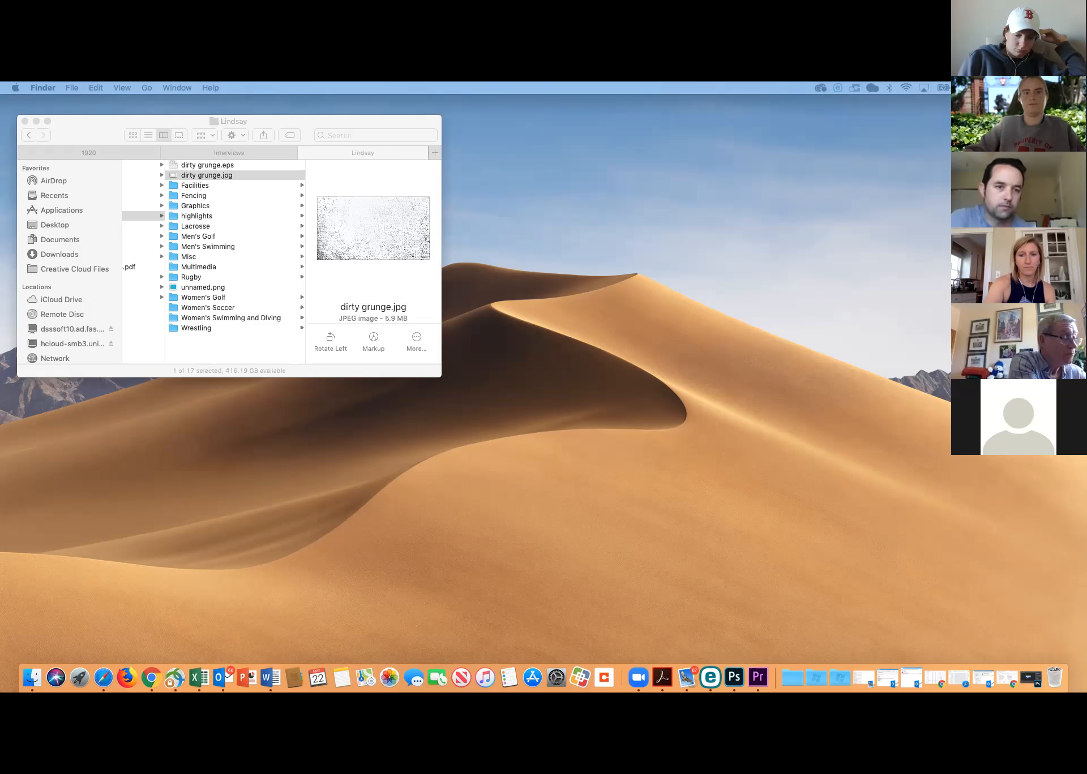
pyautogui.moveTo(358, 107); pyautogui.dragTo(456, 122)
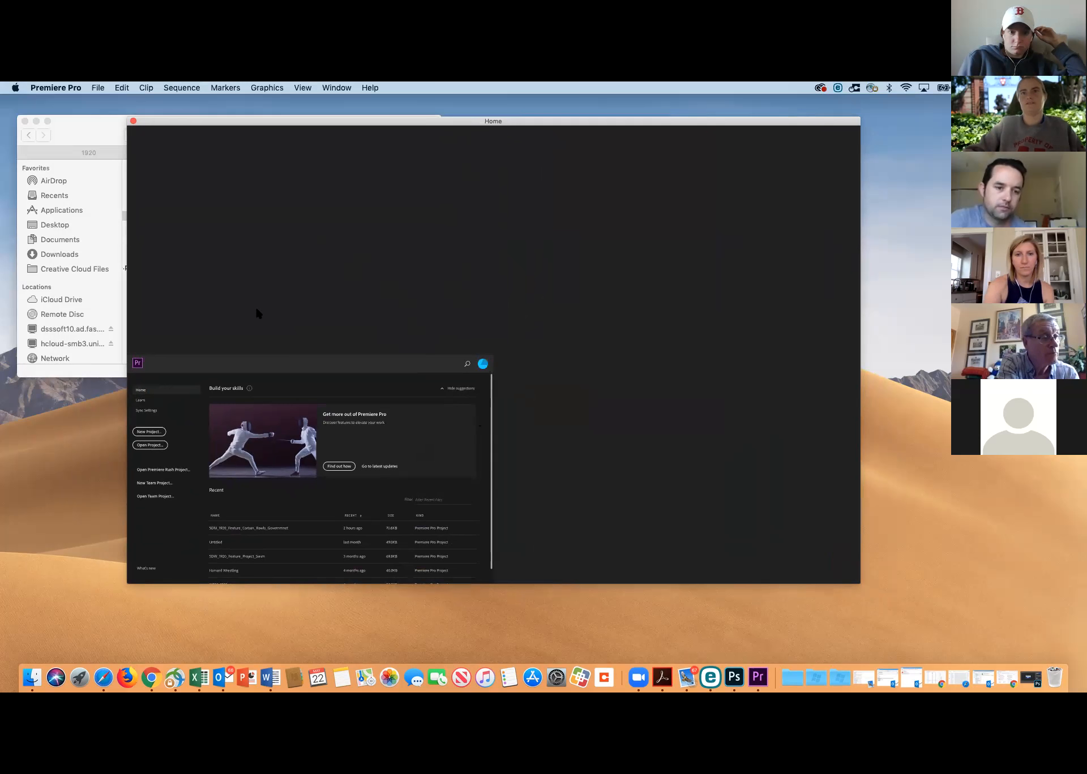
pyautogui.moveTo(385, 122); pyautogui.dragTo(449, 121)
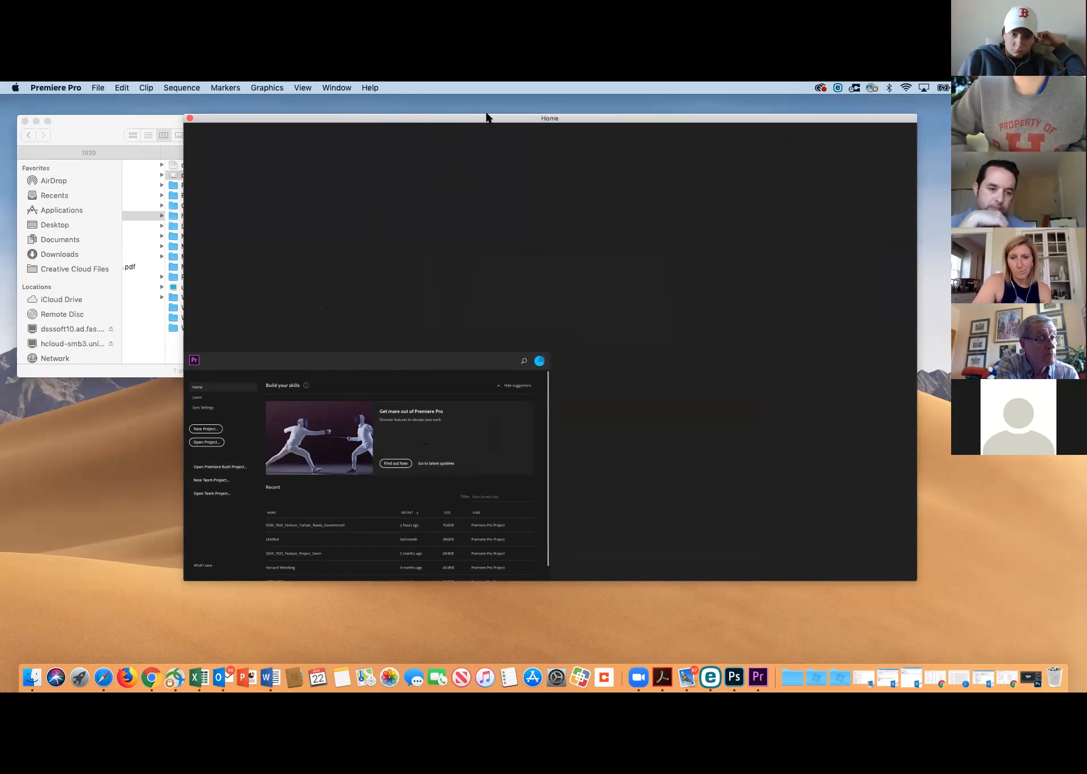
pyautogui.moveTo(279, 118); pyautogui.dragTo(0, 99)
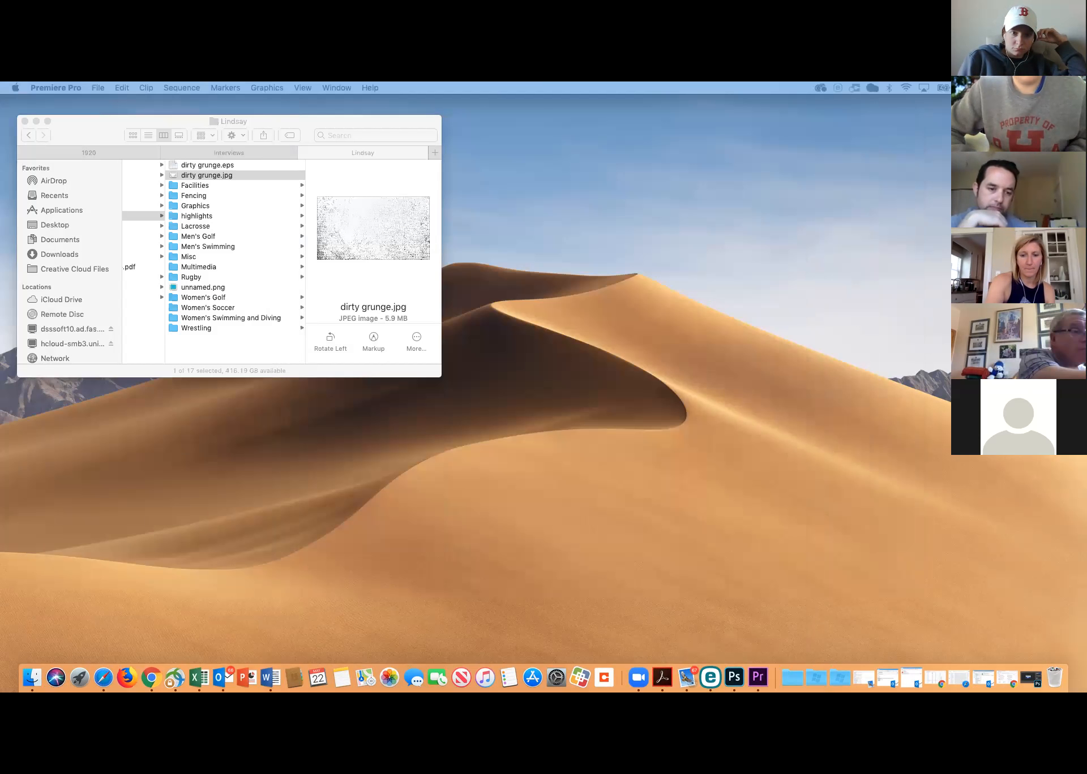
pyautogui.moveTo(0, 99); pyautogui.dragTo(873, 147)
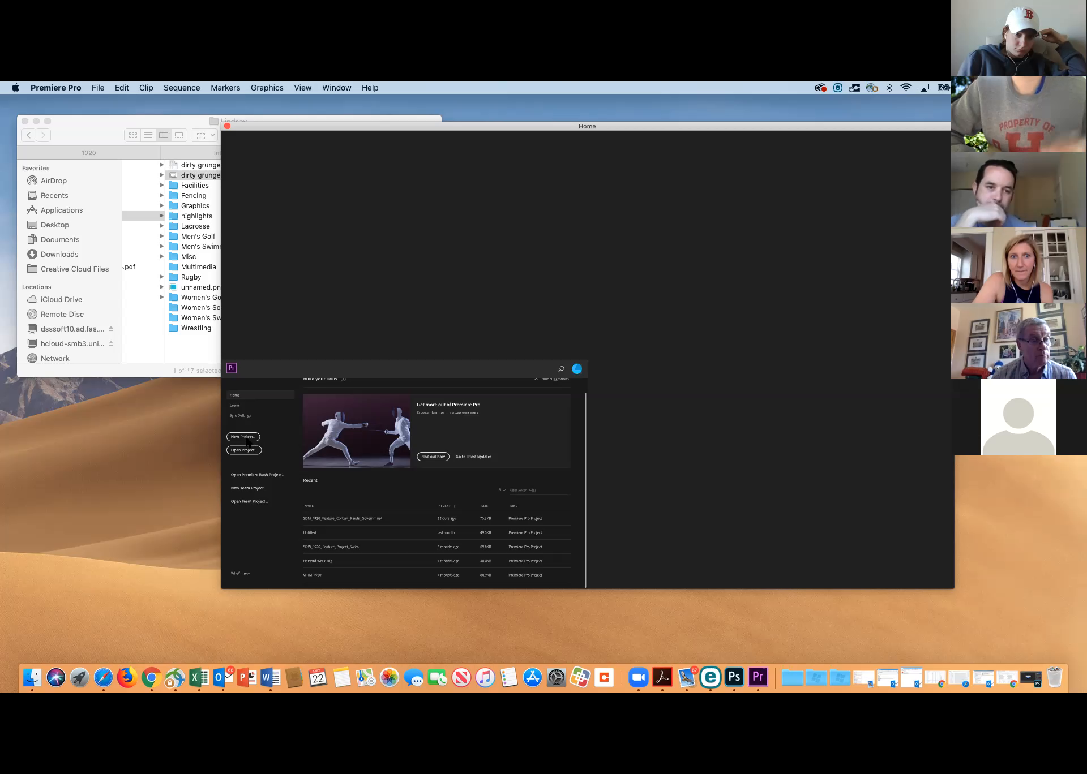
pyautogui.moveTo(359, 124); pyautogui.dragTo(0, 107)
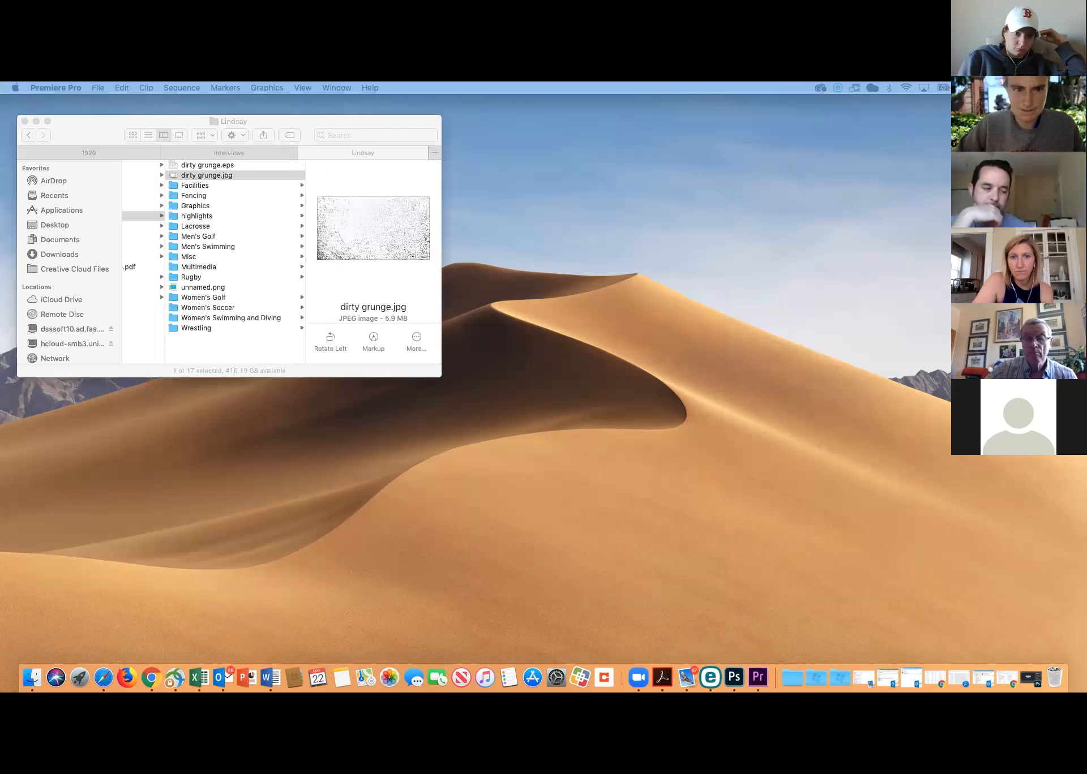
# Create a new Premiere Pro project named "SIMMONS TEST" in the Downloads folder, keeping the default project settings
pyautogui.moveTo(0, 107); pyautogui.dragTo(456, 151)
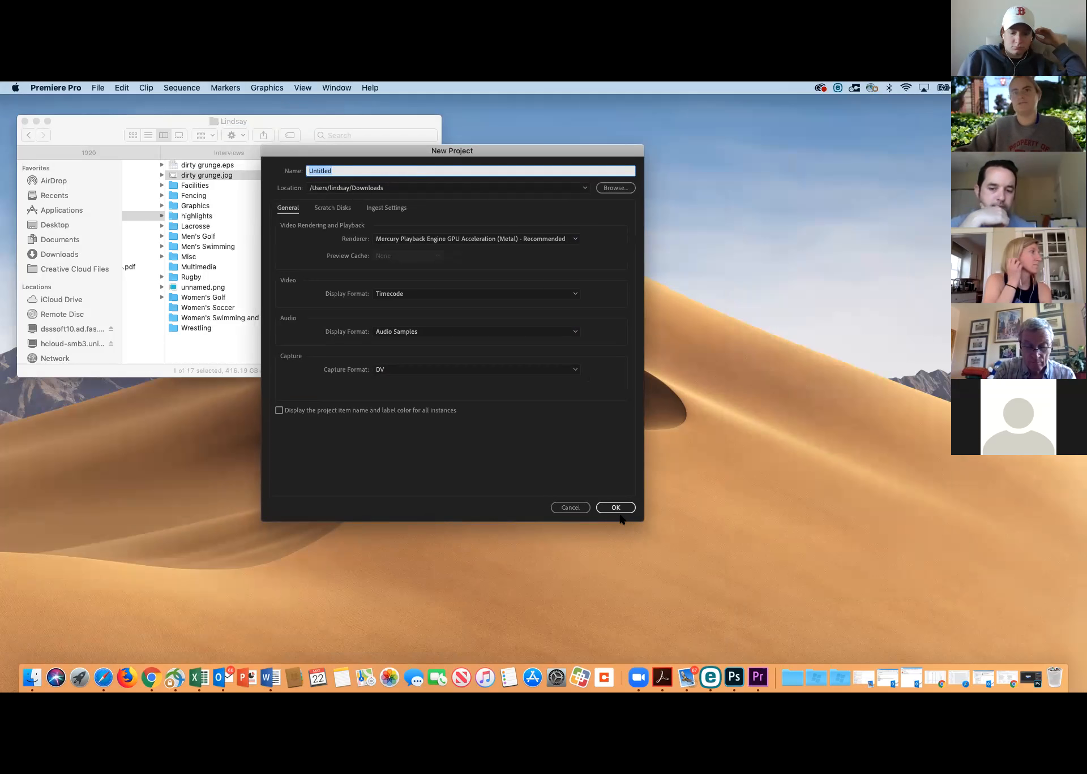
pyautogui.write('SIMMONS TEST')
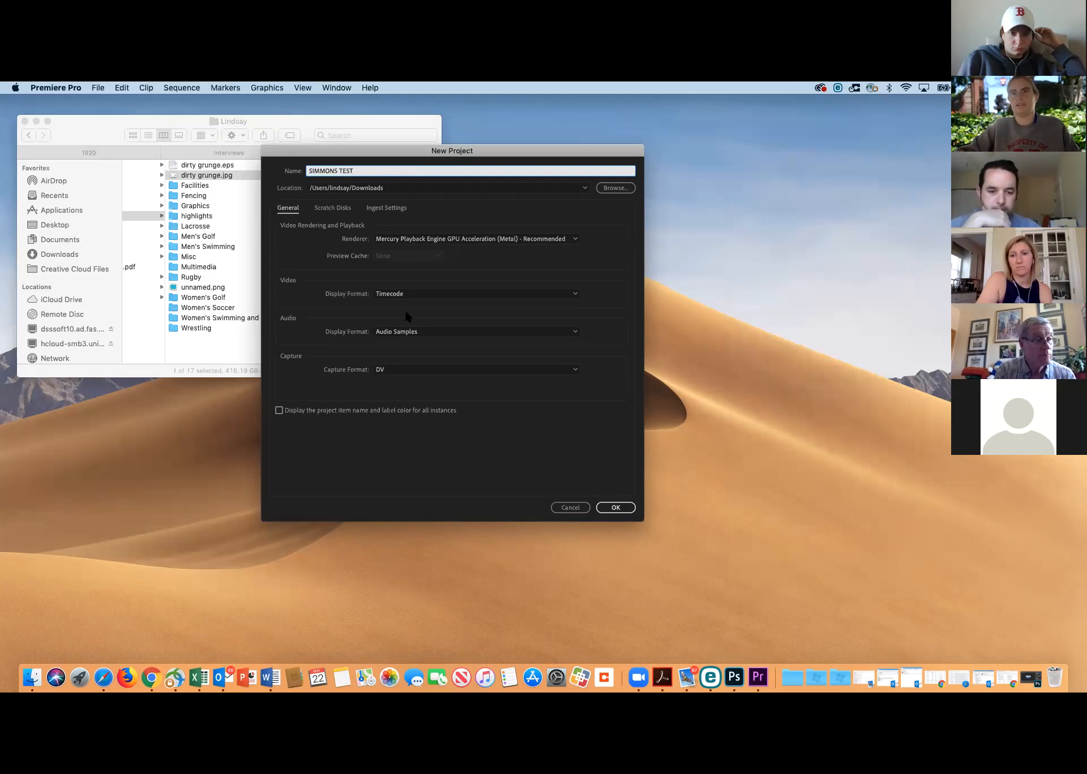
pyautogui.click(623, 510)
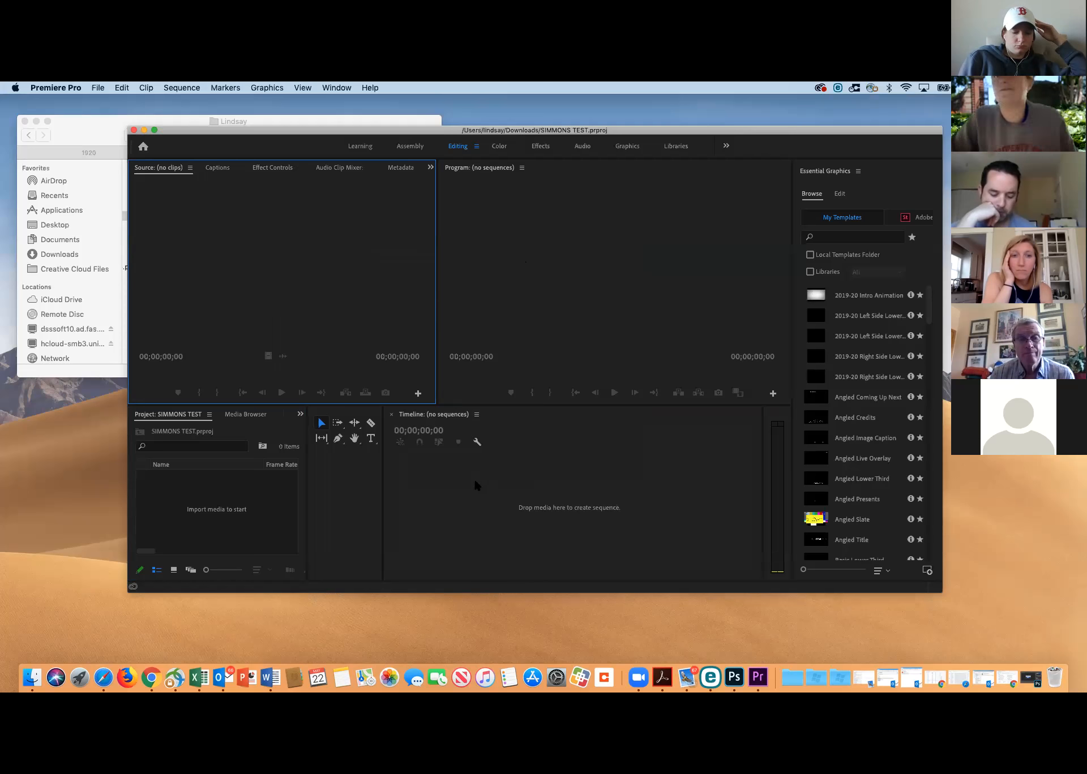
# Locate Coaches_Zoom_Interview.mp4 in the Interviews folder in Finder and load it into the Source monitor in Premiere Pro
pyautogui.click(119, 120)
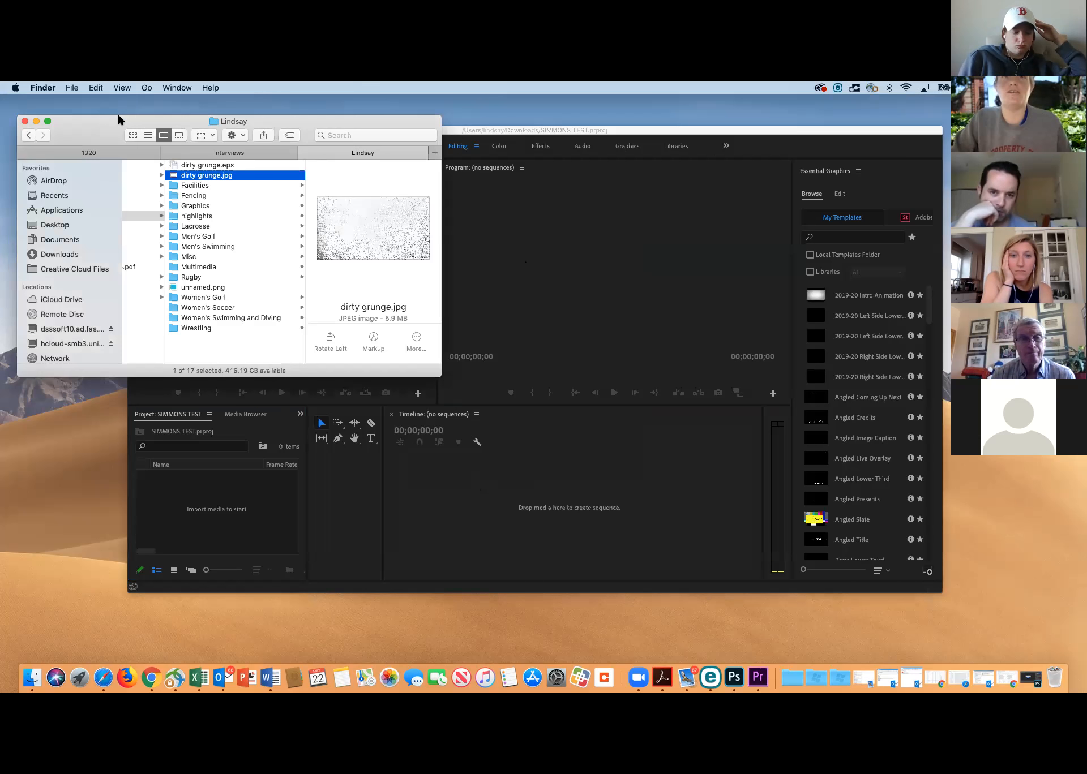
pyautogui.click(462, 133)
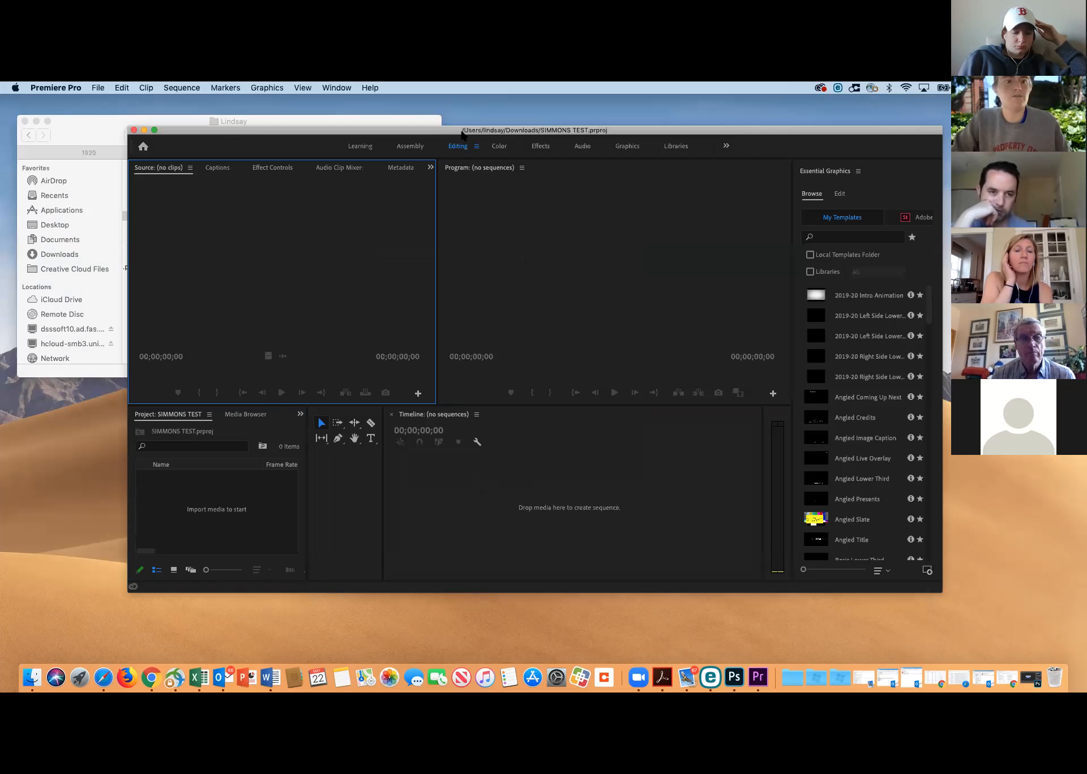
pyautogui.click(266, 121)
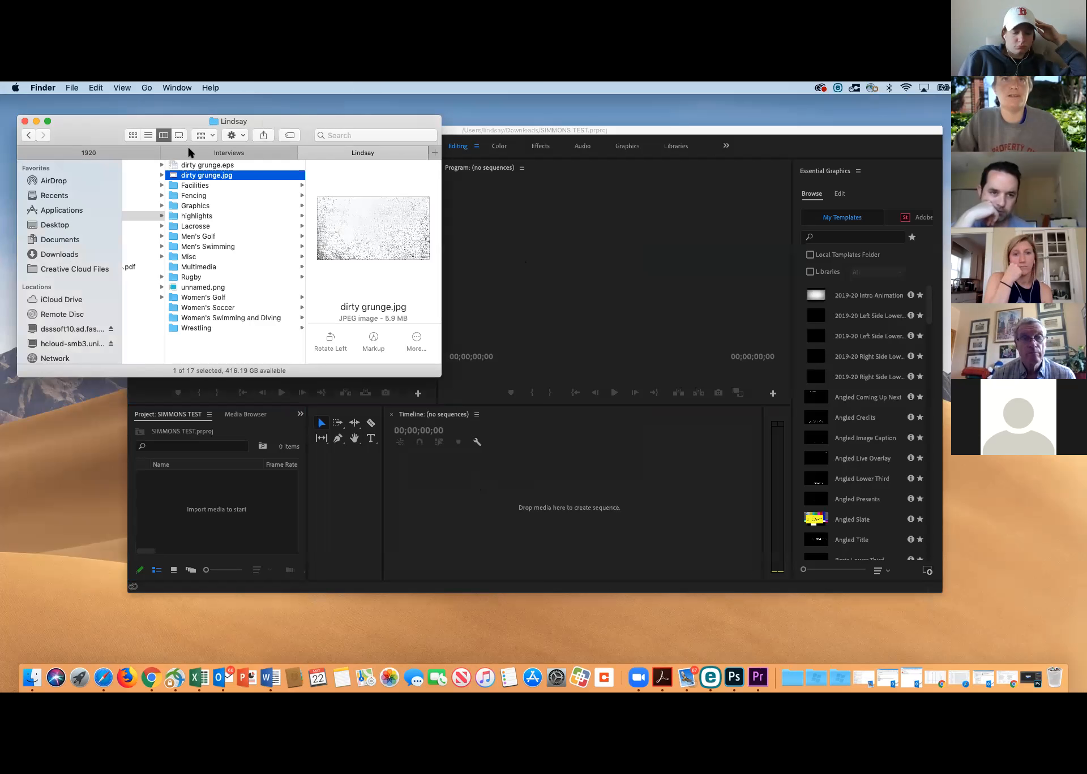
pyautogui.click(477, 129)
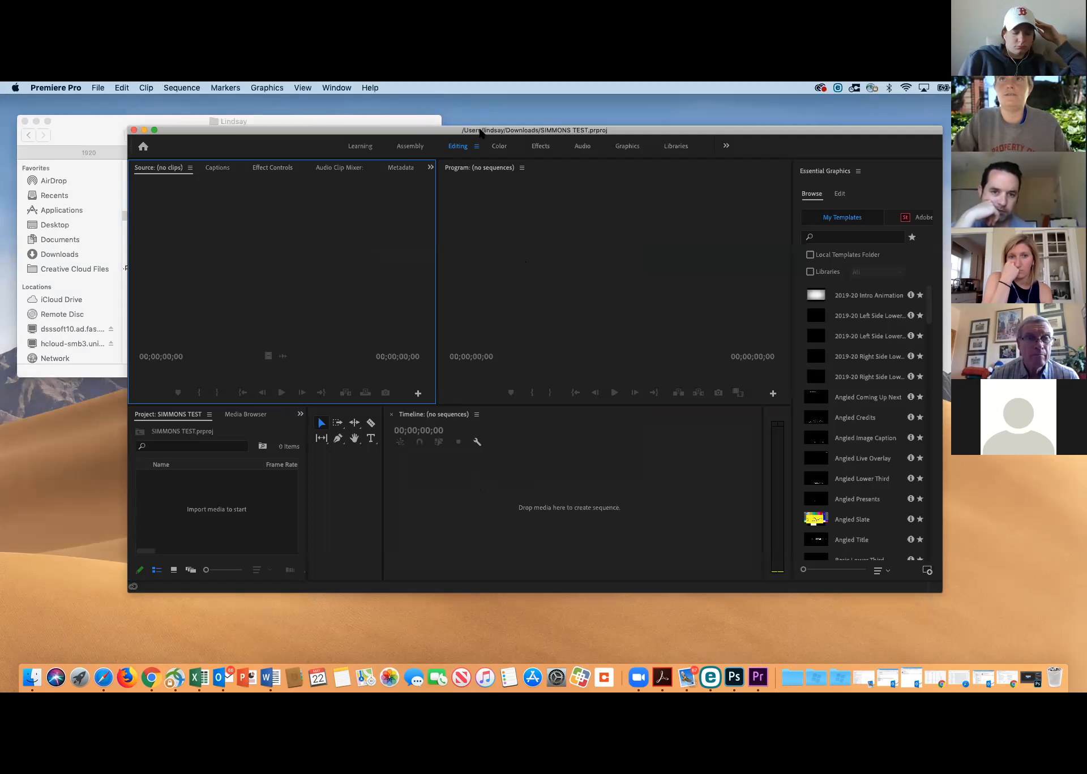
pyautogui.click(297, 119)
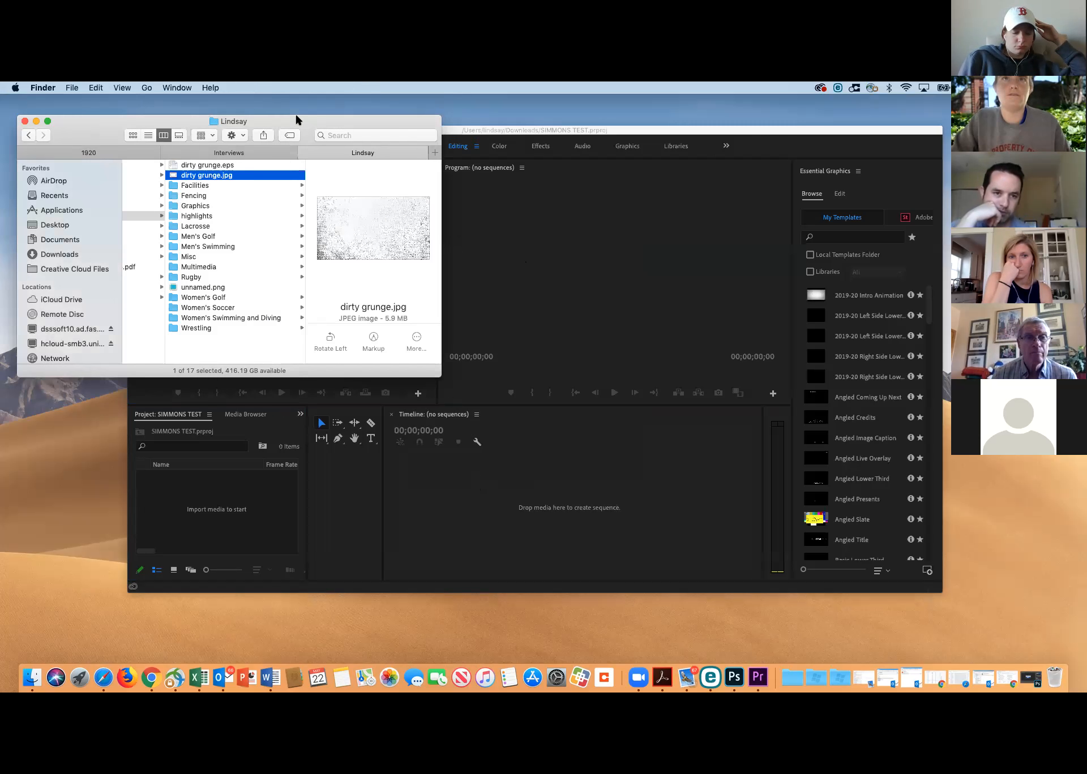
pyautogui.click(214, 153)
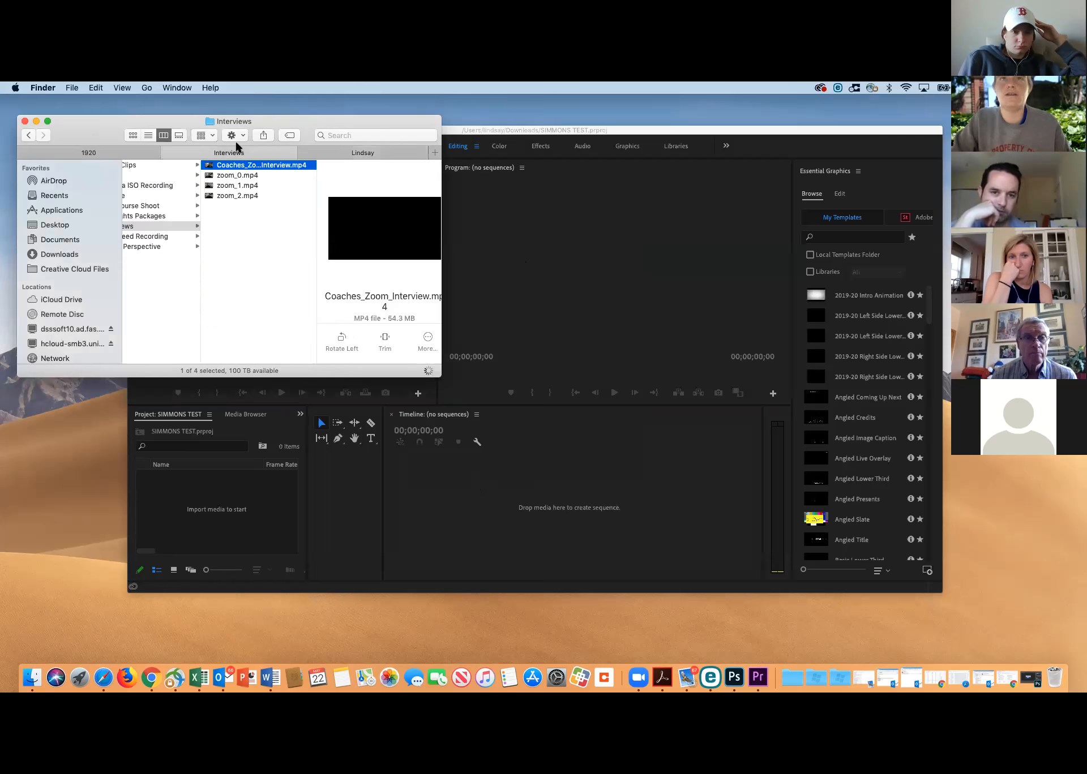
pyautogui.moveTo(247, 167); pyautogui.dragTo(213, 165)
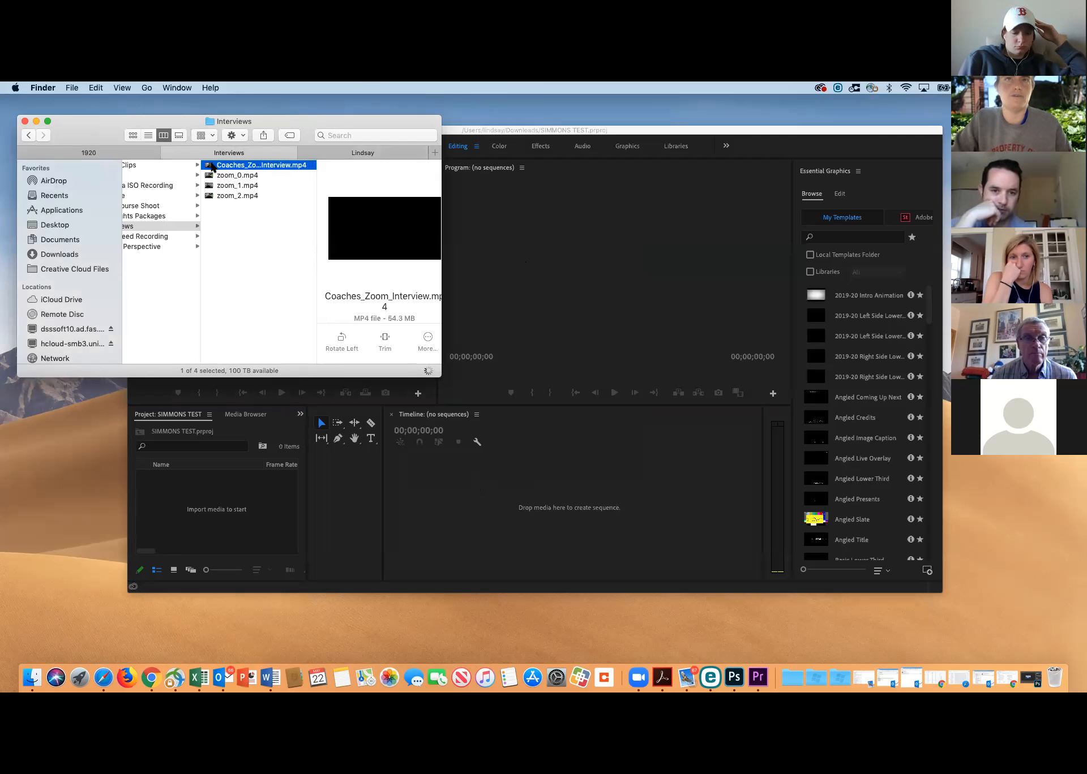
pyautogui.moveTo(213, 117); pyautogui.dragTo(663, 136)
pyautogui.moveTo(670, 184); pyautogui.dragTo(236, 246)
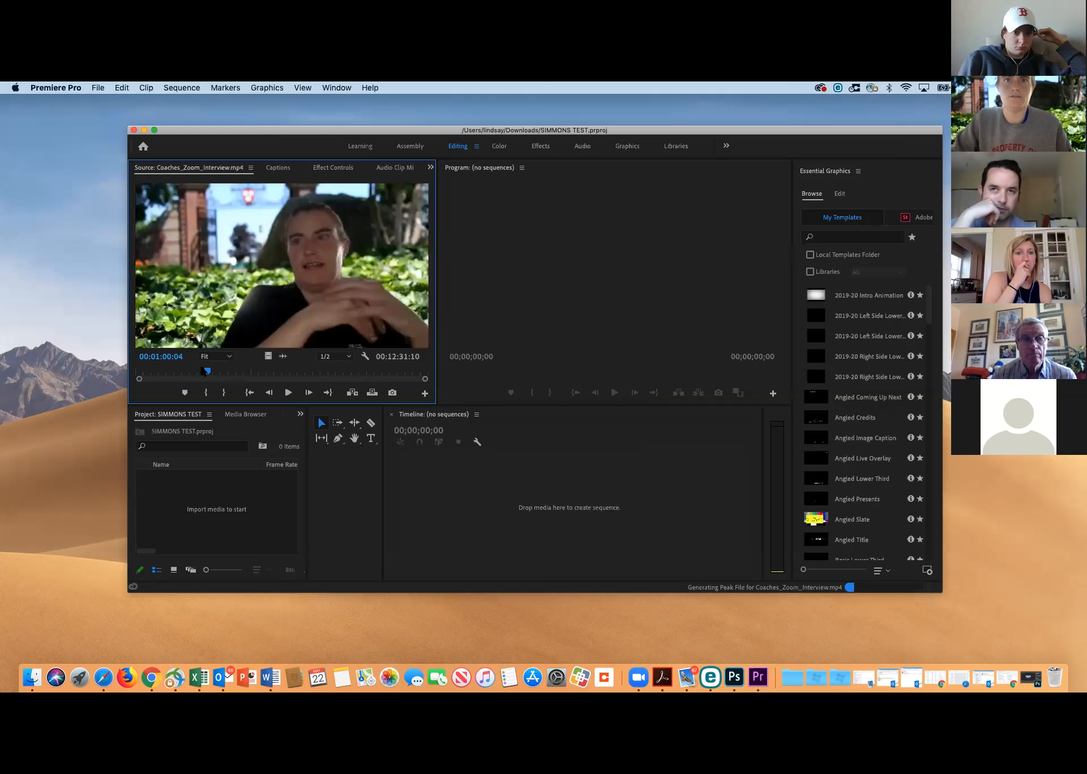
# Preview the interview footage of the speaker with the golf course background and mark an In point at about 00:05:14
pyautogui.moveTo(155, 373); pyautogui.dragTo(243, 375)
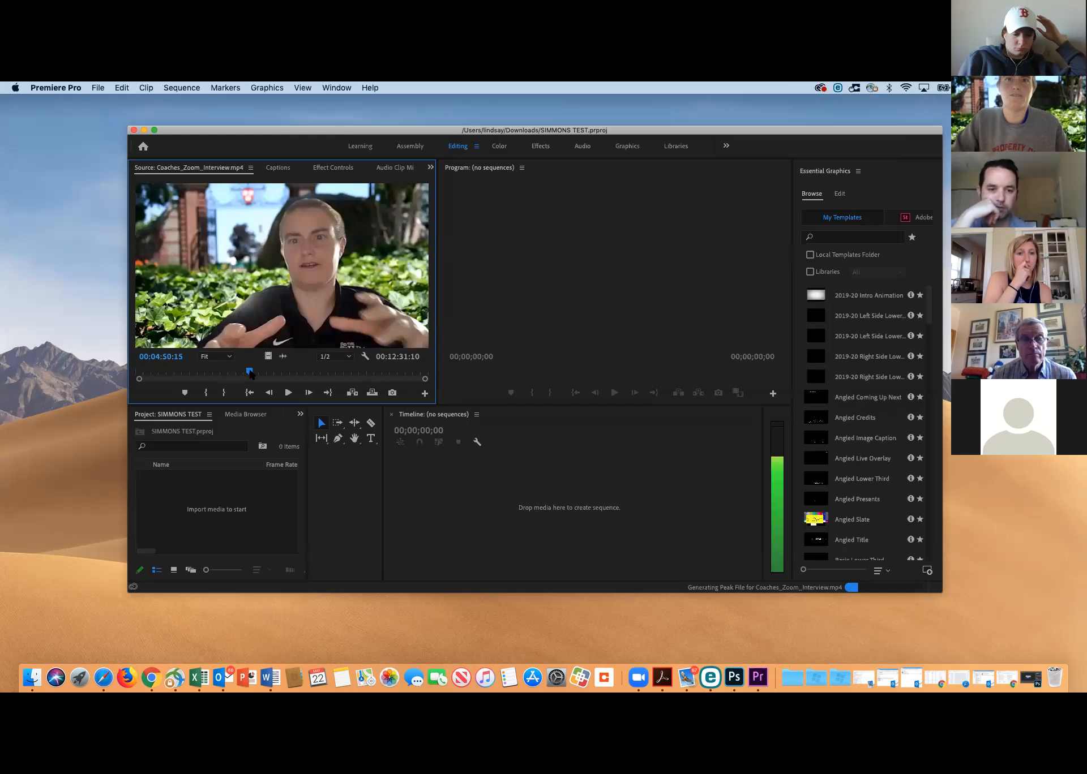
pyautogui.moveTo(244, 375); pyautogui.dragTo(256, 374)
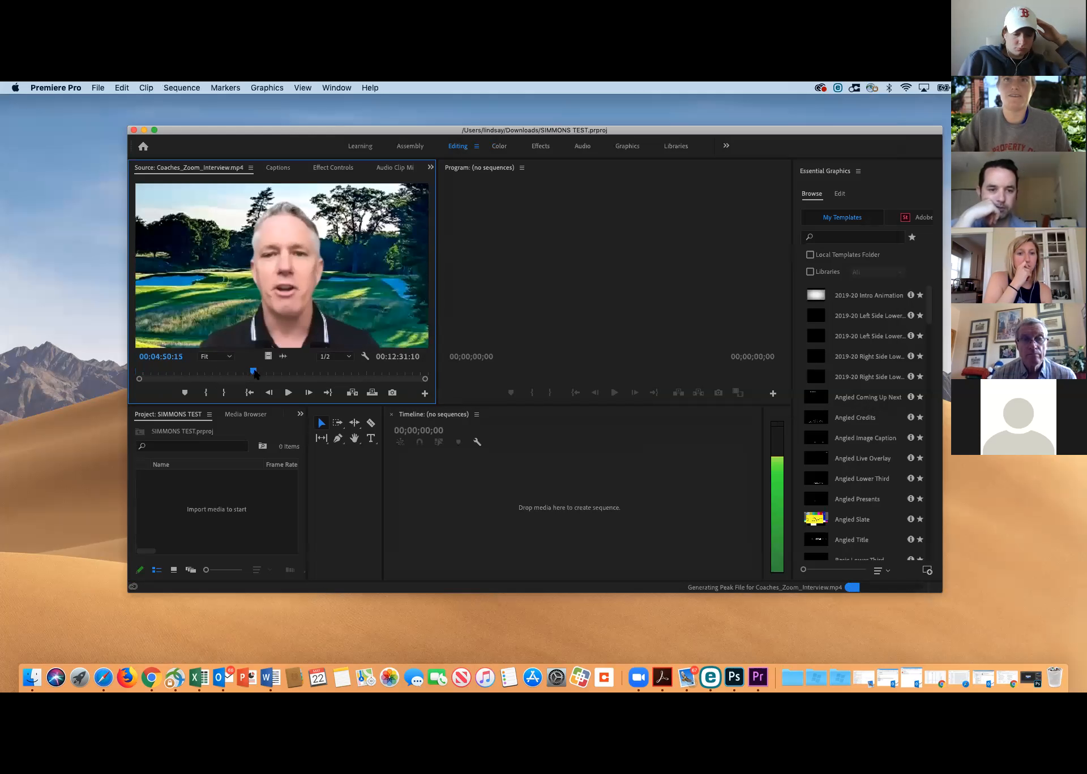
pyautogui.click(288, 392)
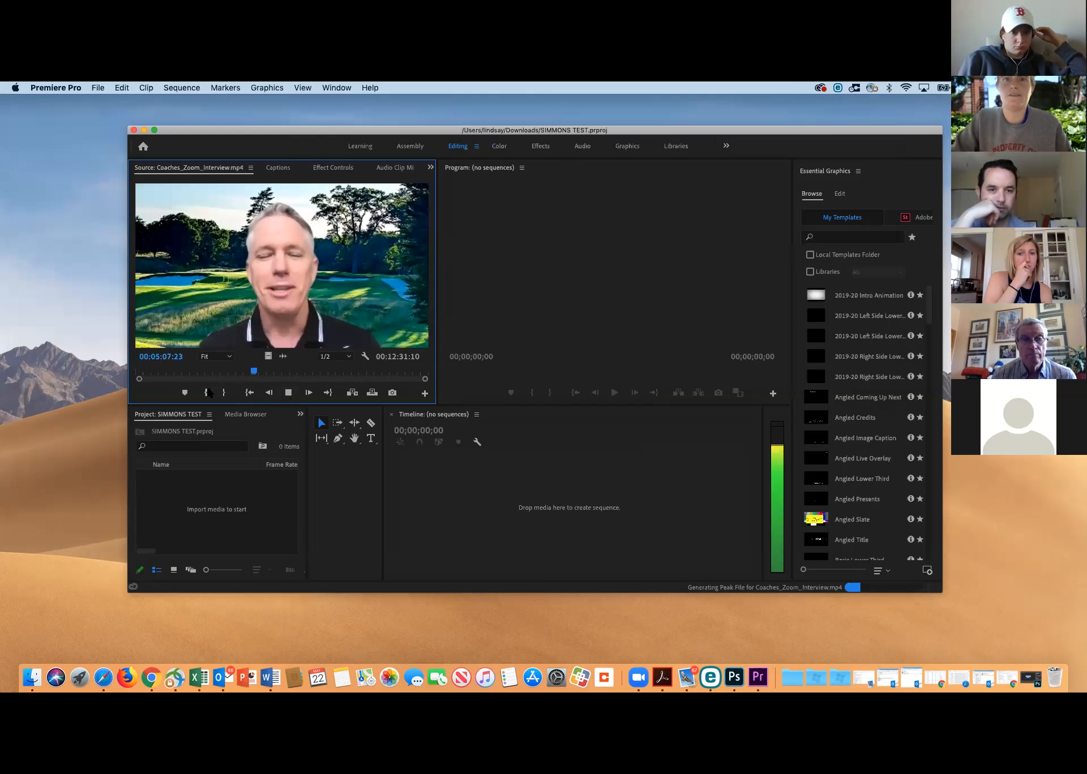
pyautogui.click(288, 392)
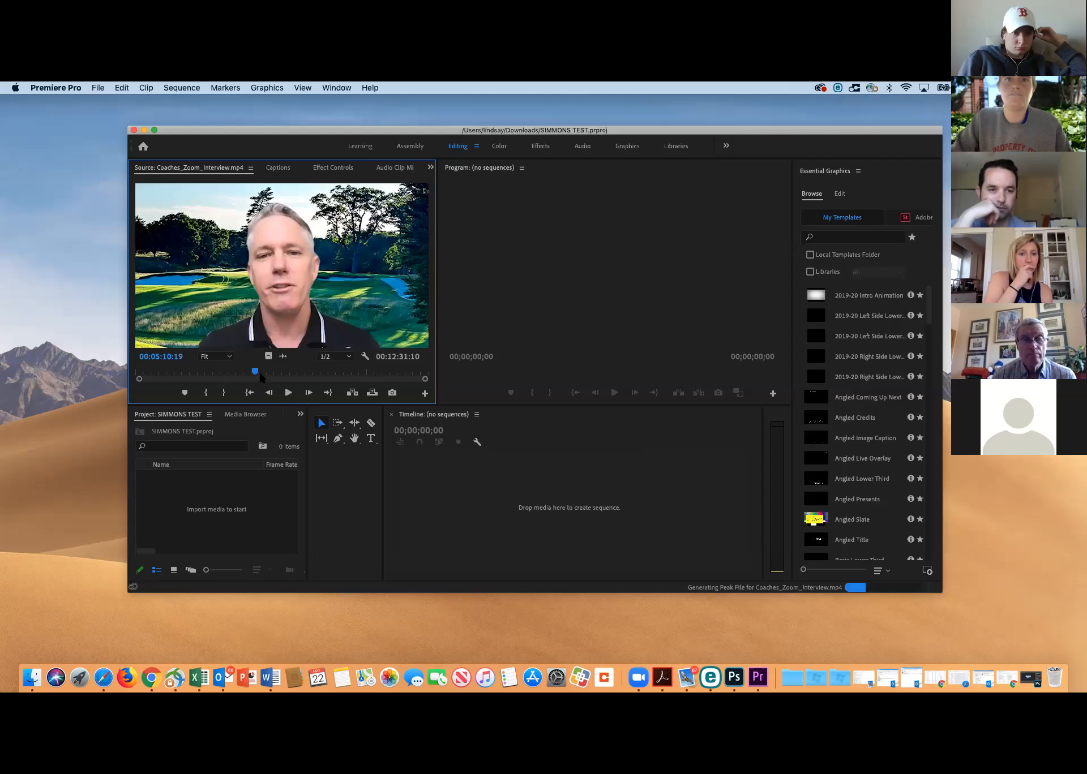
pyautogui.click(288, 392)
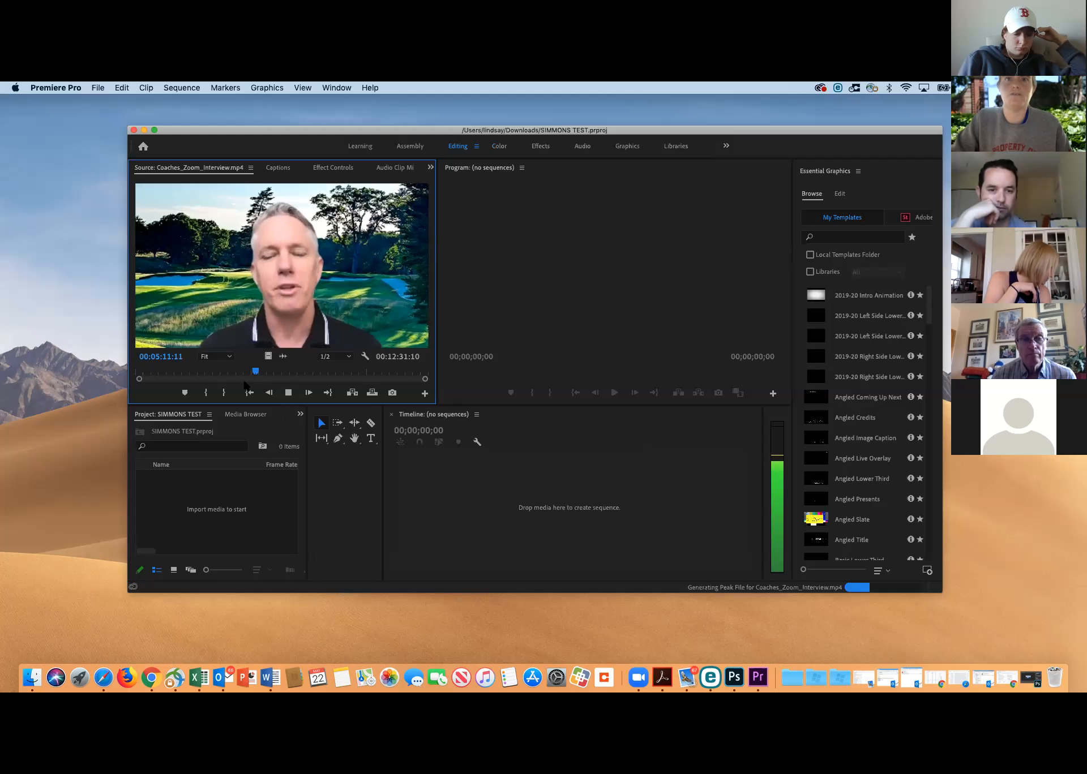
pyautogui.click(206, 391)
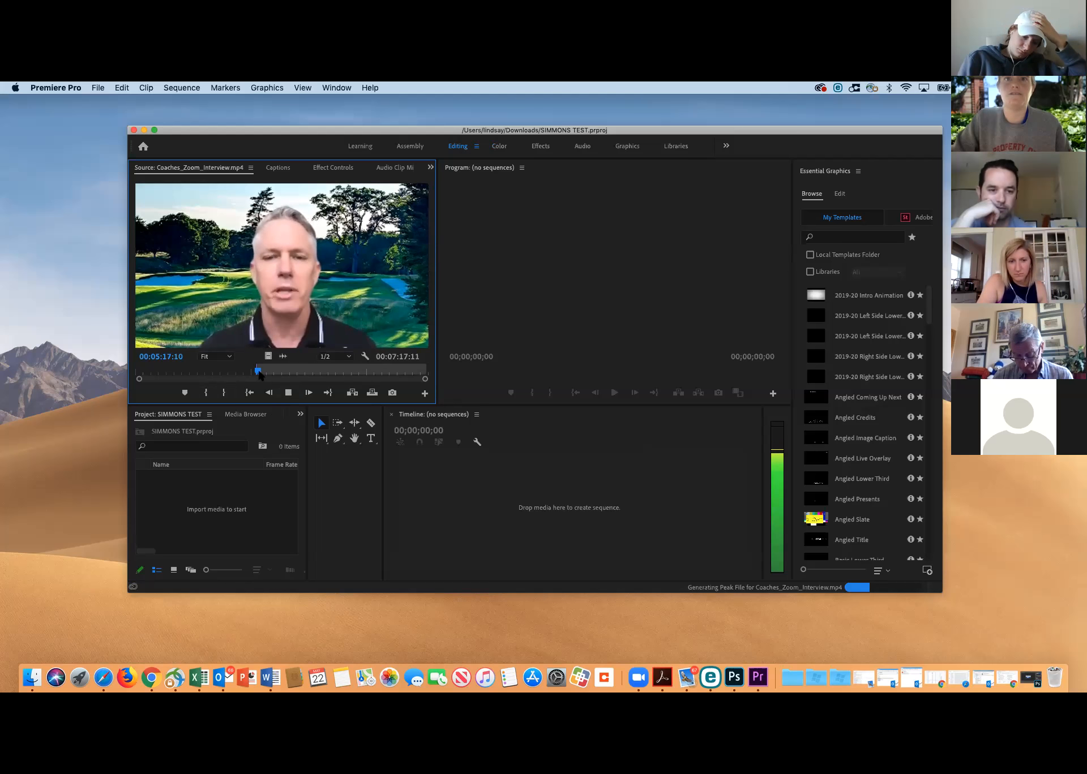
# Mark the Out point at about 00:05:53 and place the selected interview segment on the empty timeline as a new sequence
pyautogui.moveTo(259, 374); pyautogui.dragTo(277, 373)
pyautogui.click(288, 393)
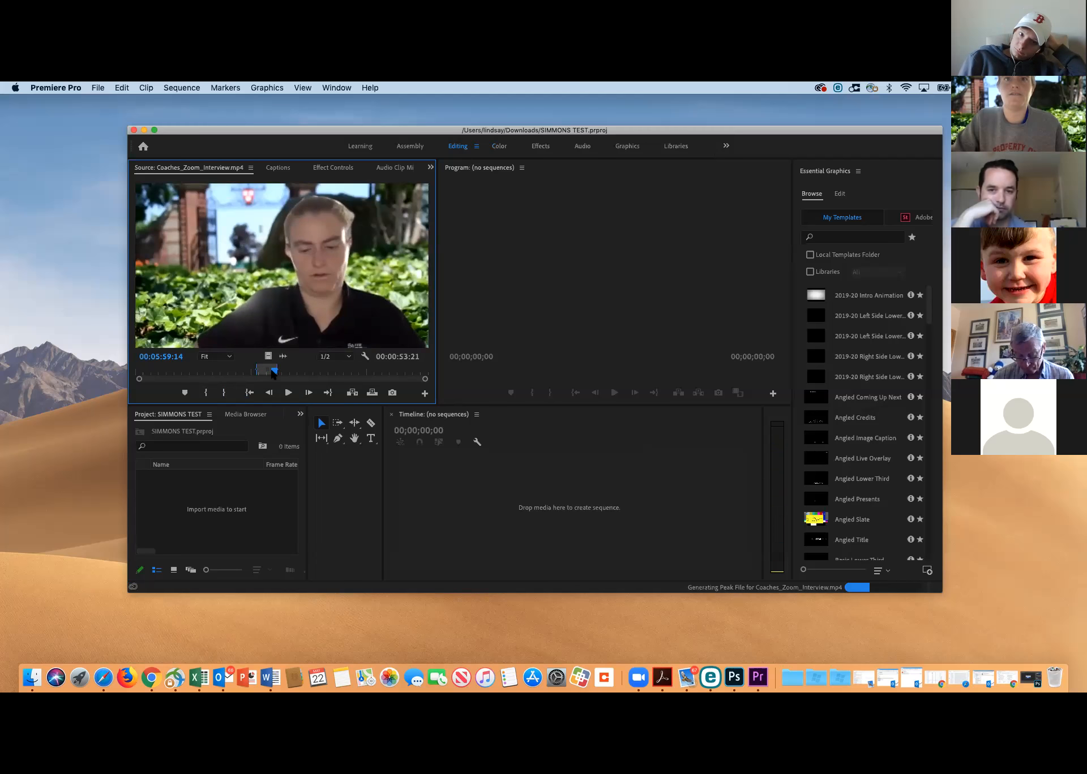
pyautogui.moveTo(276, 372); pyautogui.dragTo(271, 373)
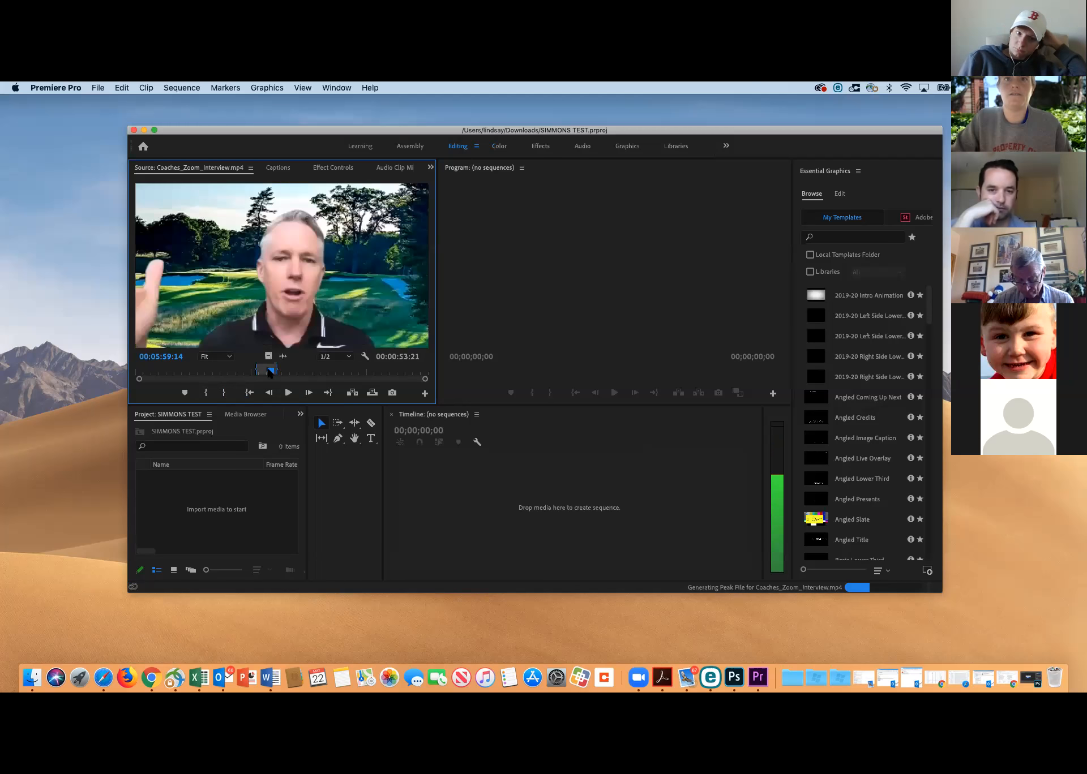
pyautogui.click(284, 393)
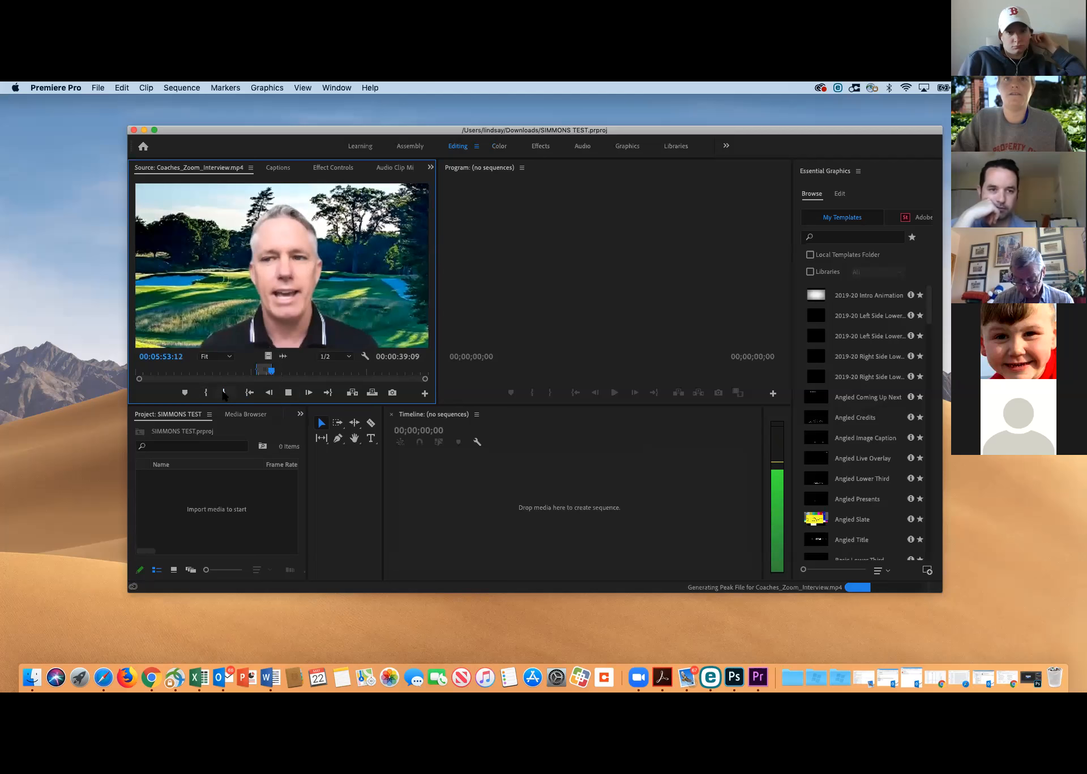
pyautogui.press('space')
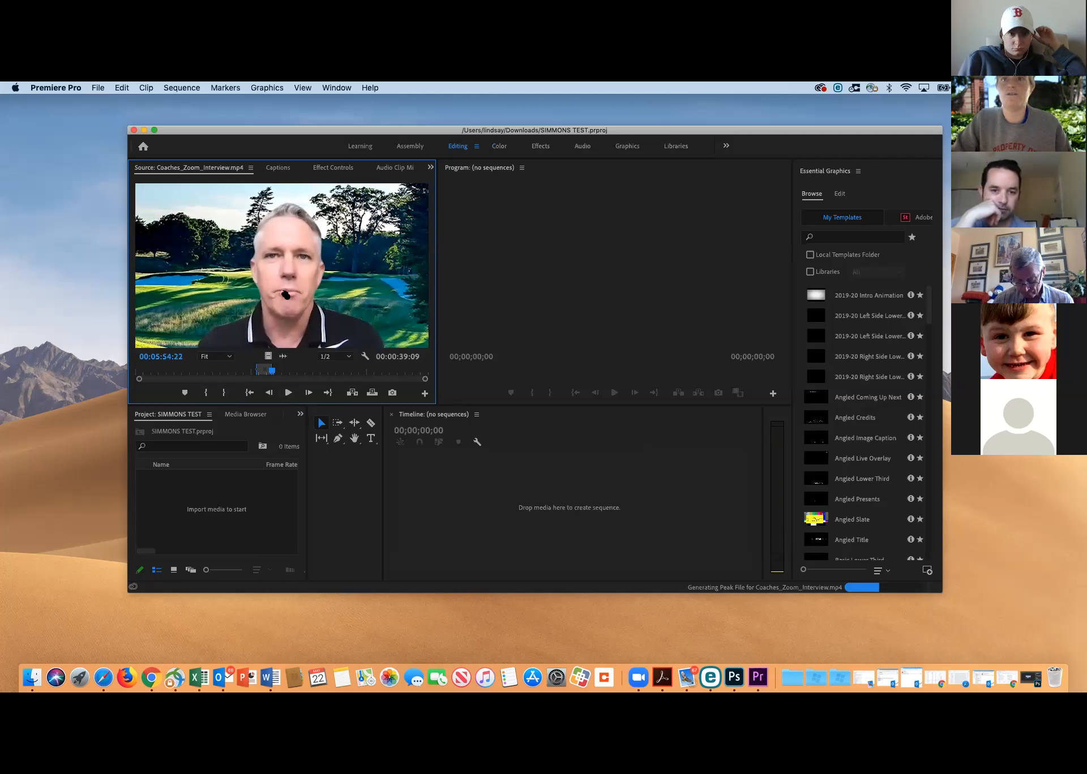
pyautogui.moveTo(434, 490); pyautogui.dragTo(447, 499)
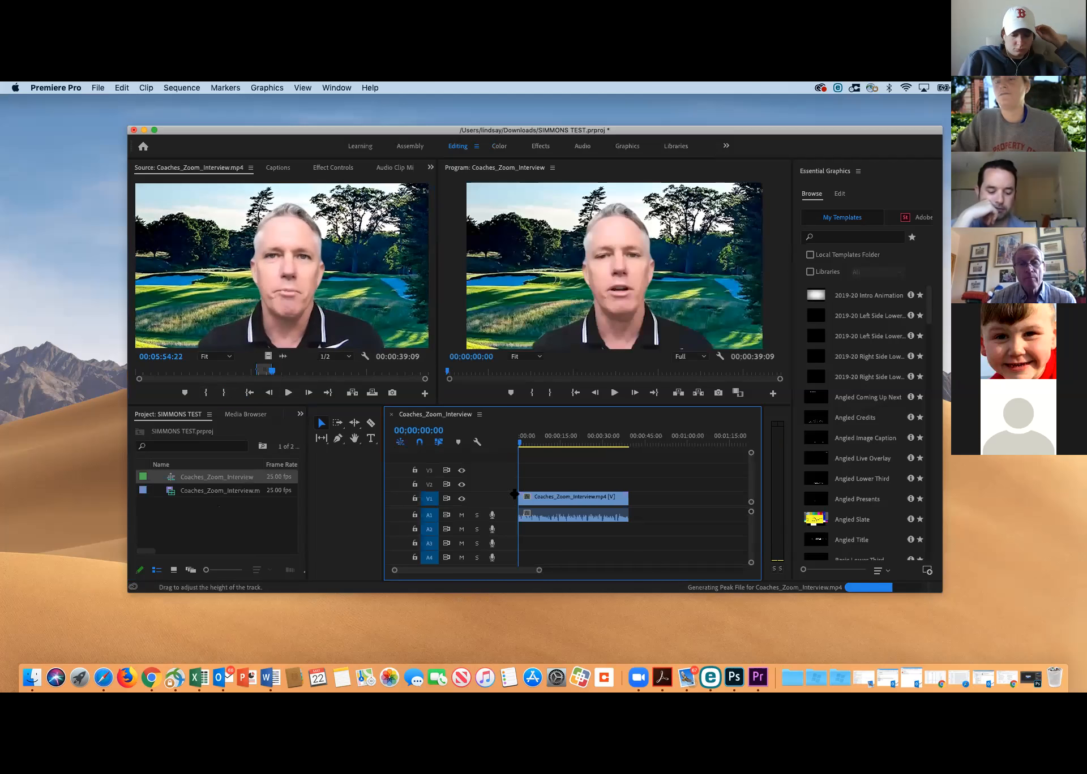
# Scrub the sequence to 00:00:09:01 and extend the end of the interview clip on V1 by about 10 frames
pyautogui.moveTo(521, 444); pyautogui.dragTo(535, 447)
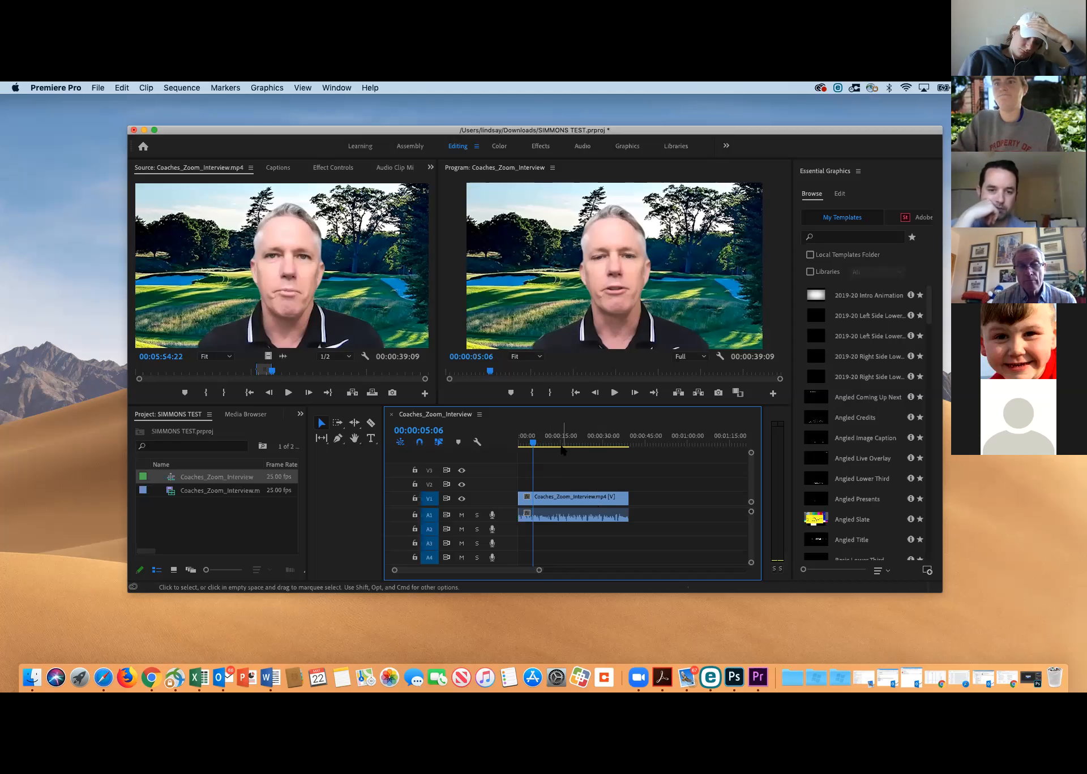
pyautogui.moveTo(536, 447); pyautogui.dragTo(543, 444)
pyautogui.moveTo(621, 498); pyautogui.dragTo(622, 498)
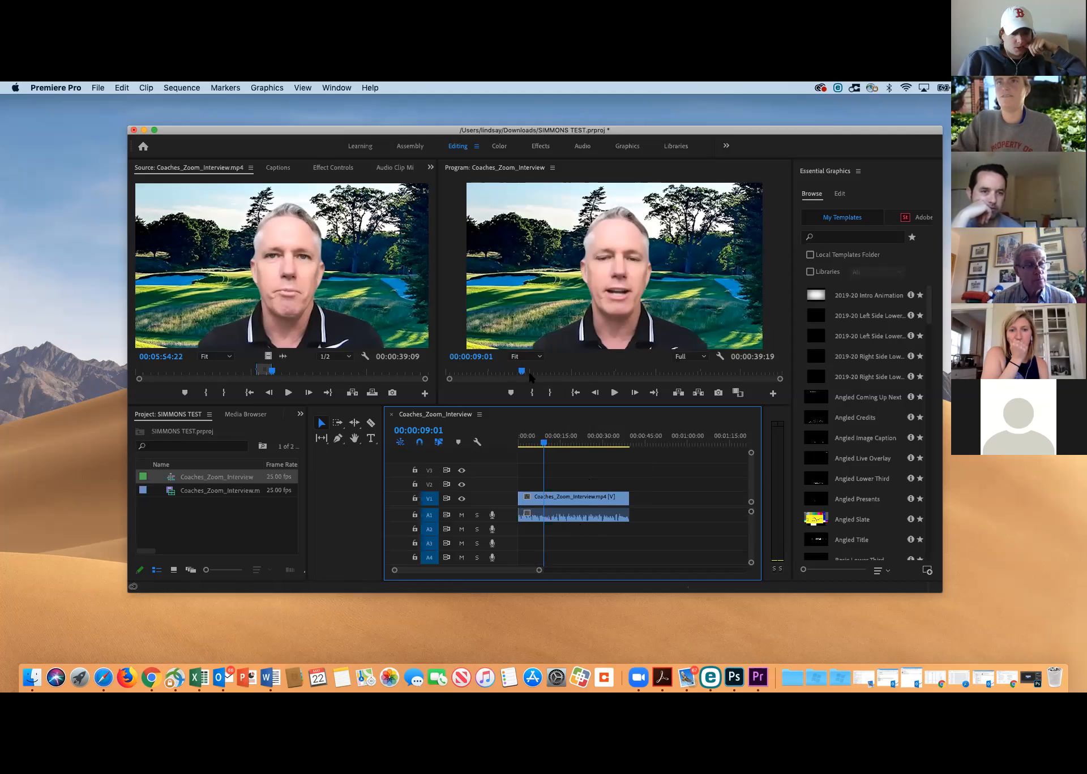
# Bring up the Finder window, check the contents of the Feature folder, and minimize the window
pyautogui.hotkey('ctrl', 'Up')
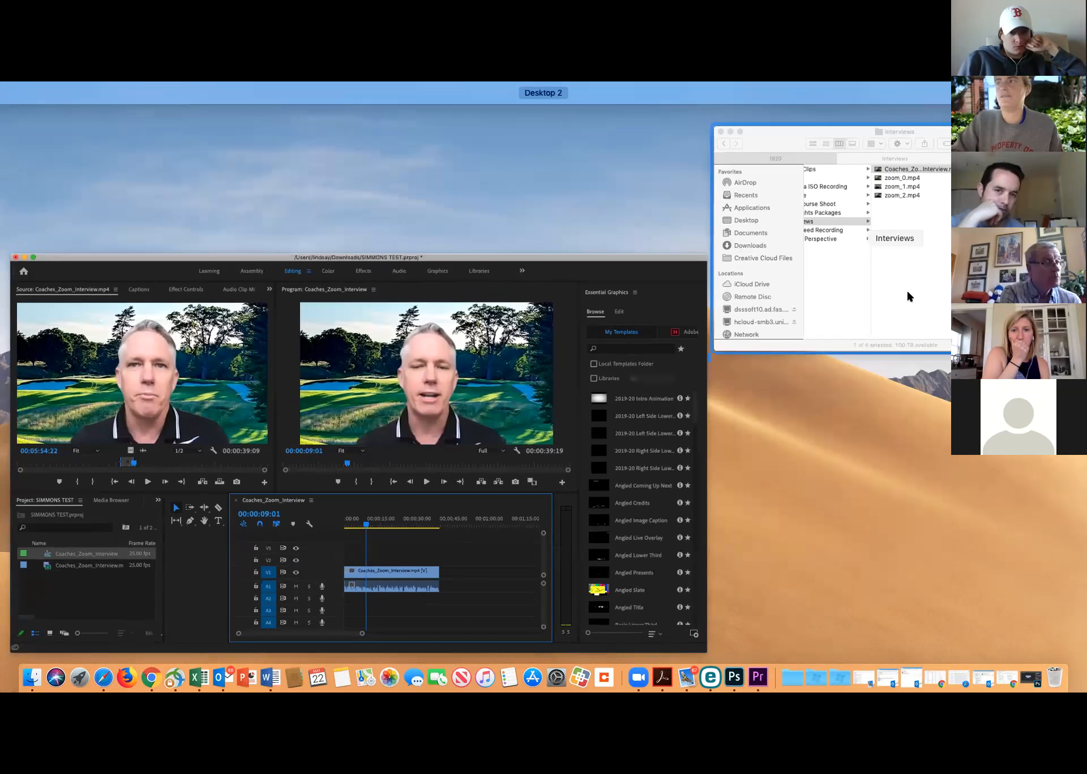
pyautogui.click(905, 288)
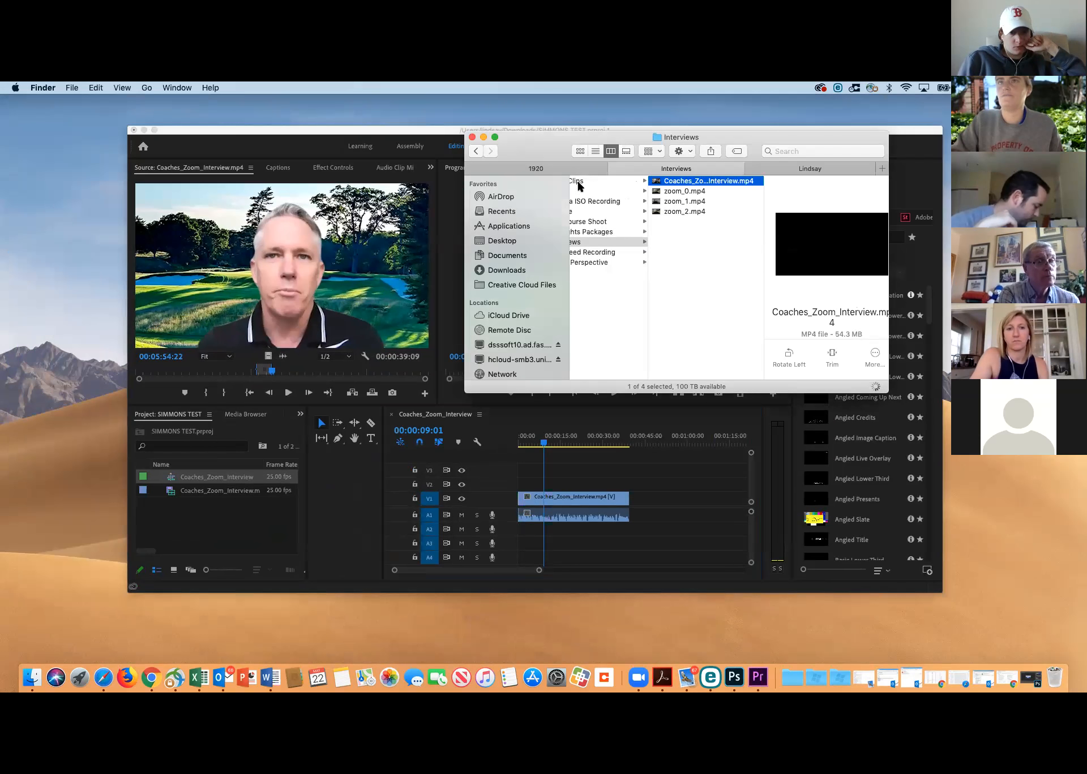
pyautogui.click(580, 213)
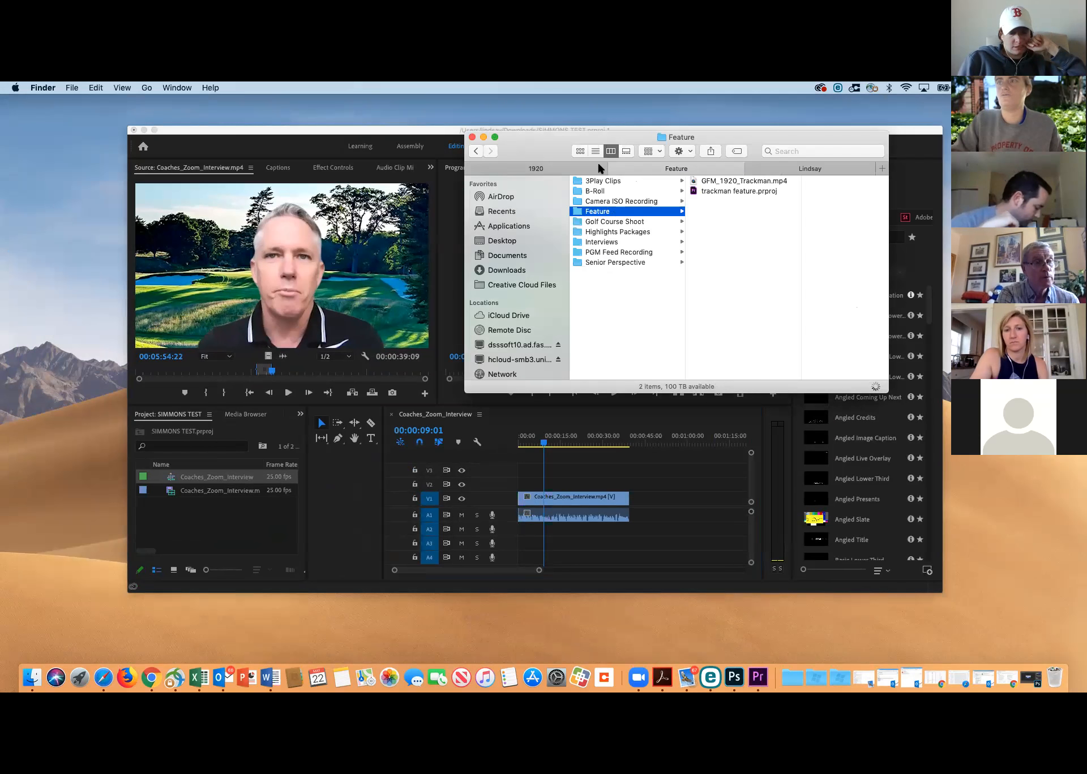
pyautogui.click(482, 137)
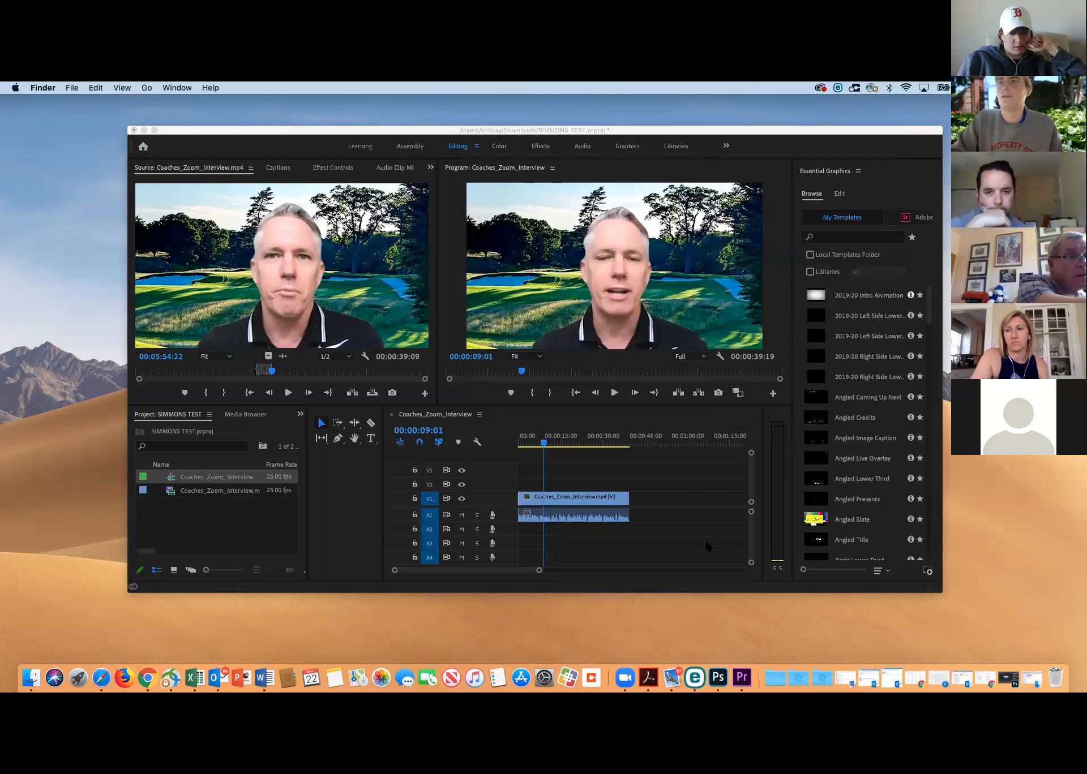
# Park the sequence playhead at 00:00:12:11 and mark a new In point at 00:10:22:06 in the source interview
pyautogui.click(546, 443)
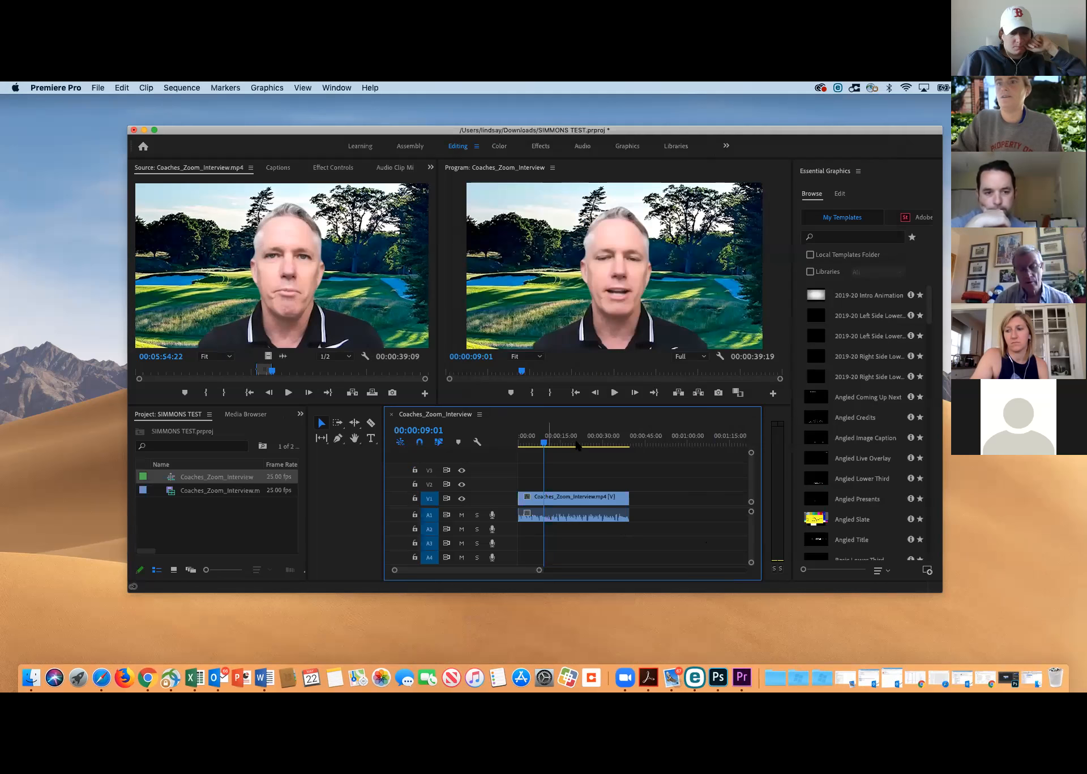
pyautogui.moveTo(547, 446); pyautogui.dragTo(554, 446)
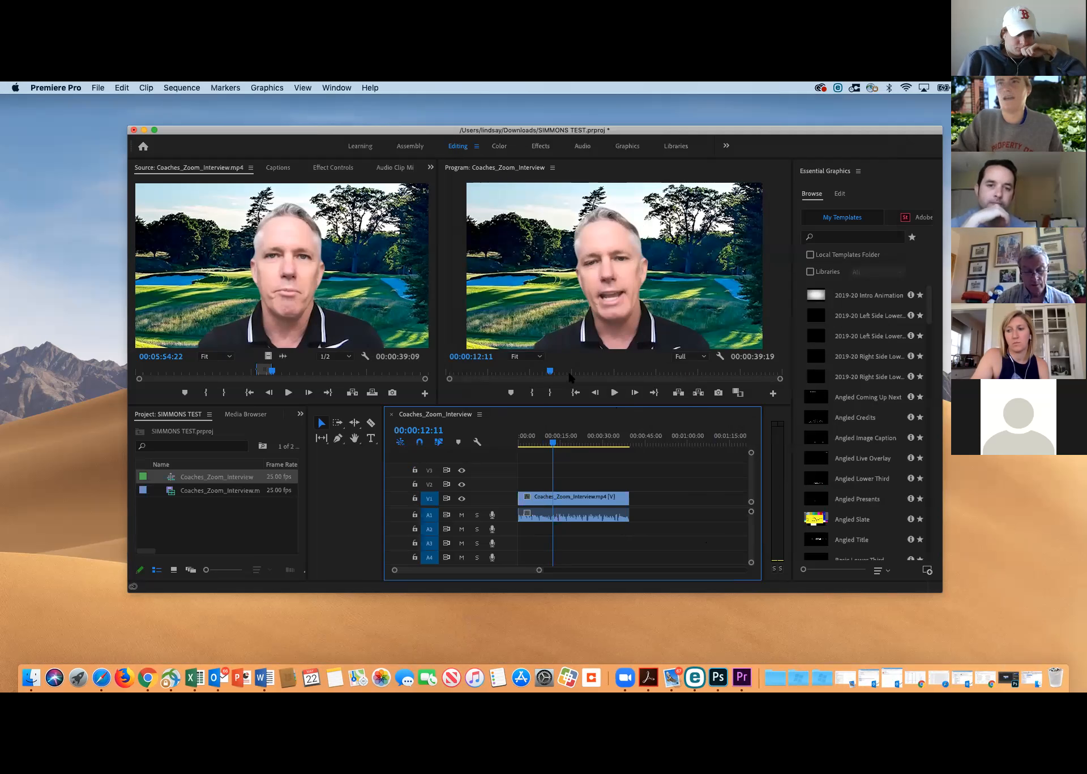
pyautogui.moveTo(272, 370); pyautogui.dragTo(364, 371)
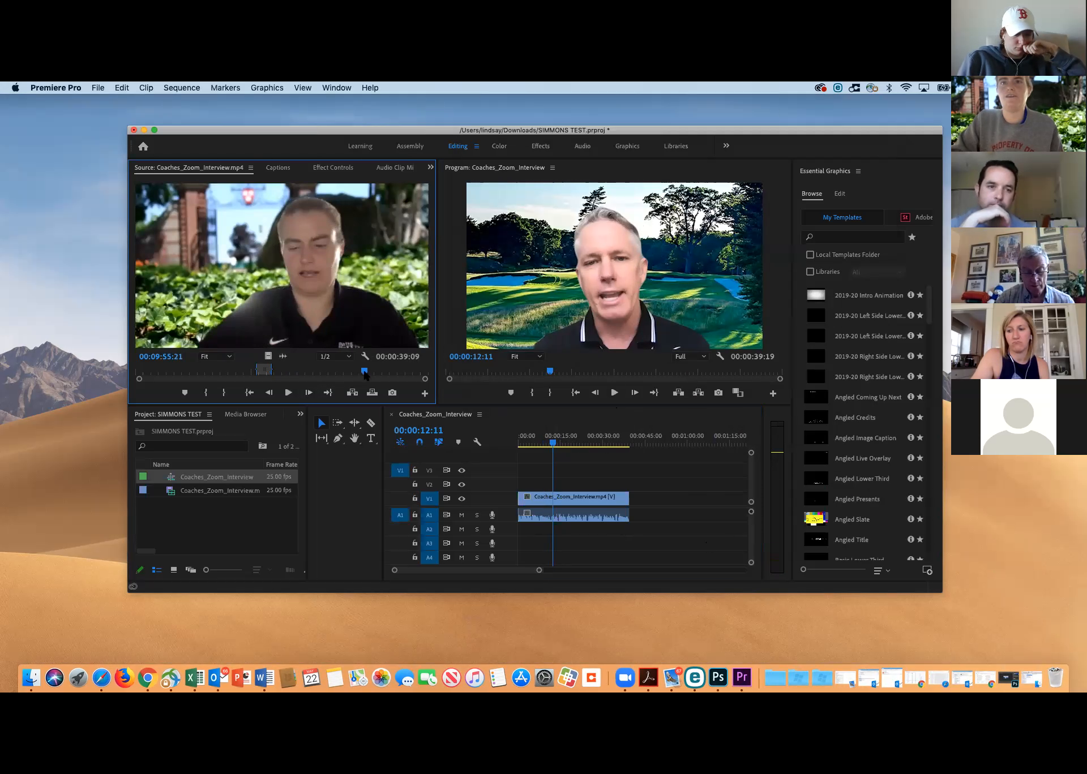
pyautogui.press('space')
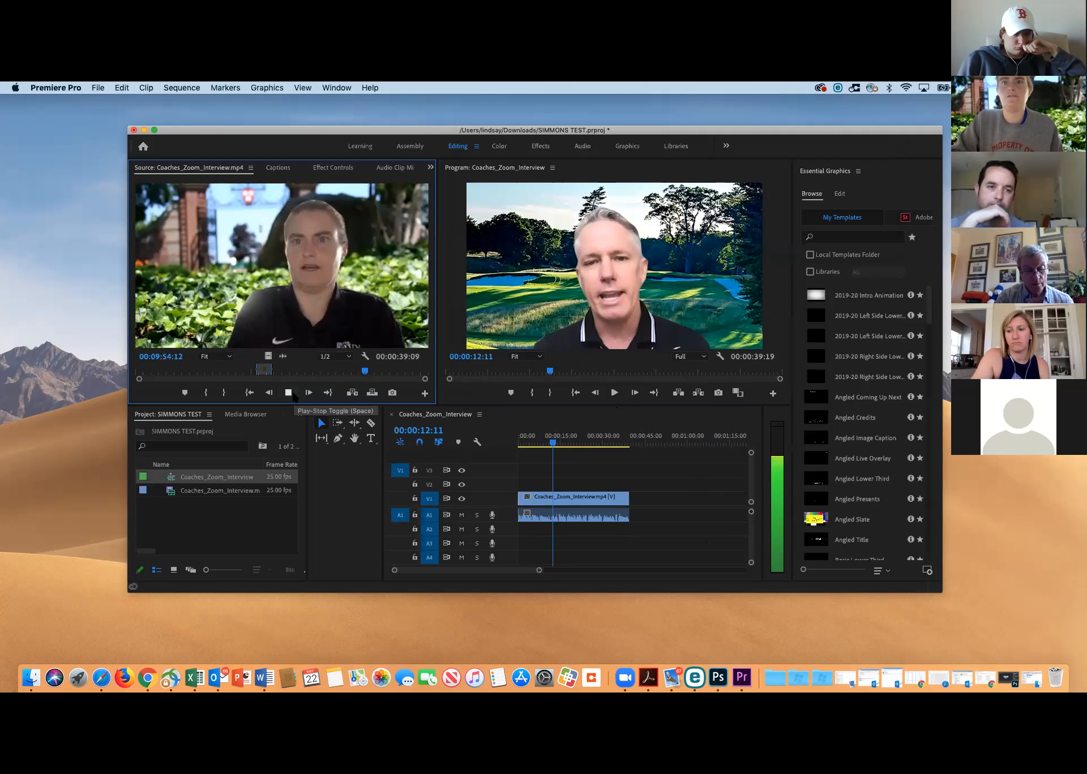
pyautogui.click(374, 372)
pyautogui.click(288, 392)
pyautogui.click(206, 392)
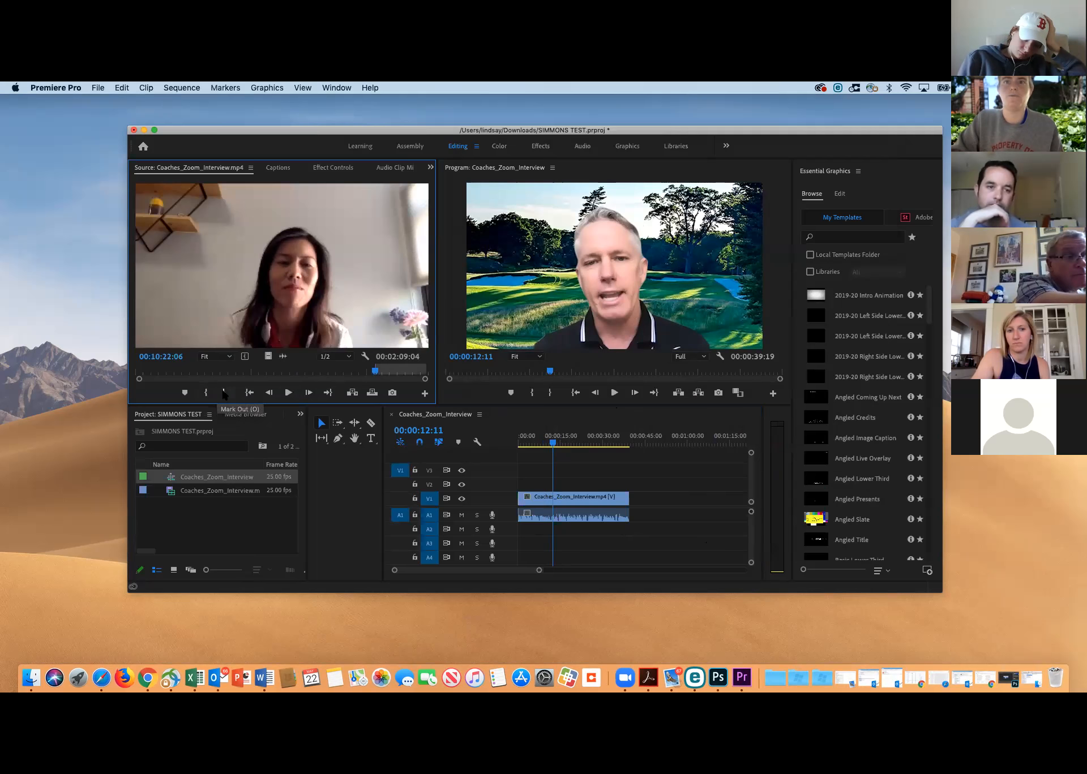
# Mark the Out point at 00:10:39:11 in the source interview and append this second segment directly after the first clip on V1
pyautogui.press('space')
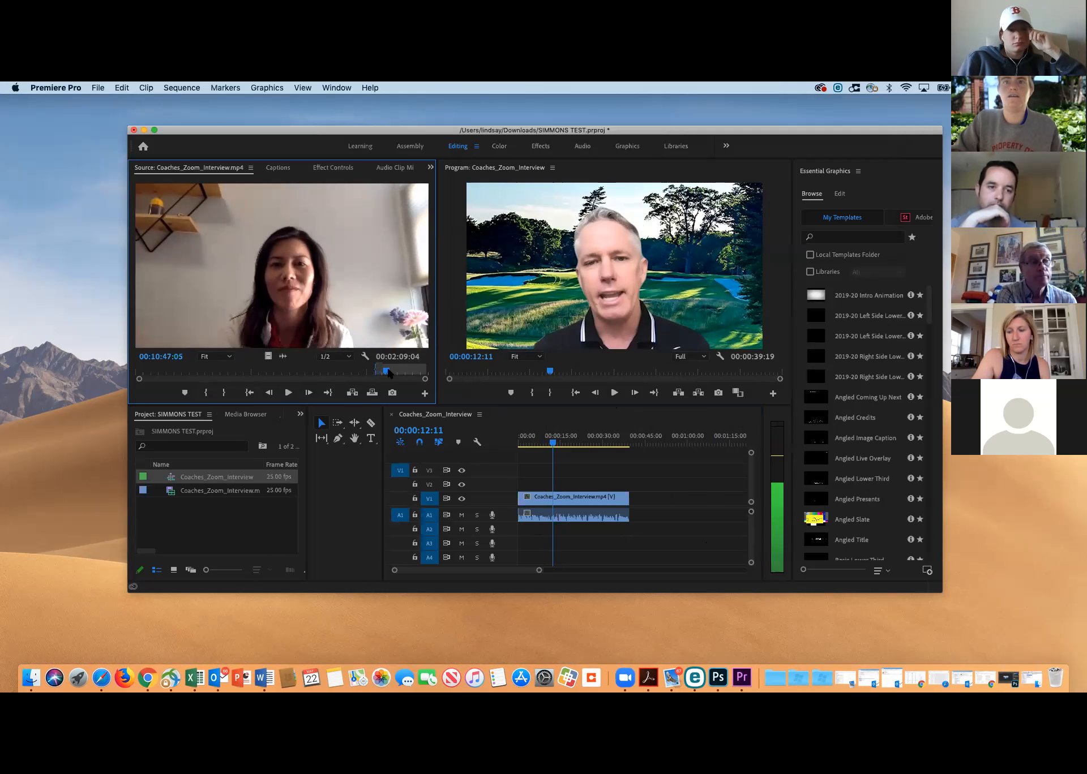
pyautogui.click(386, 372)
pyautogui.click(380, 372)
pyautogui.click(288, 393)
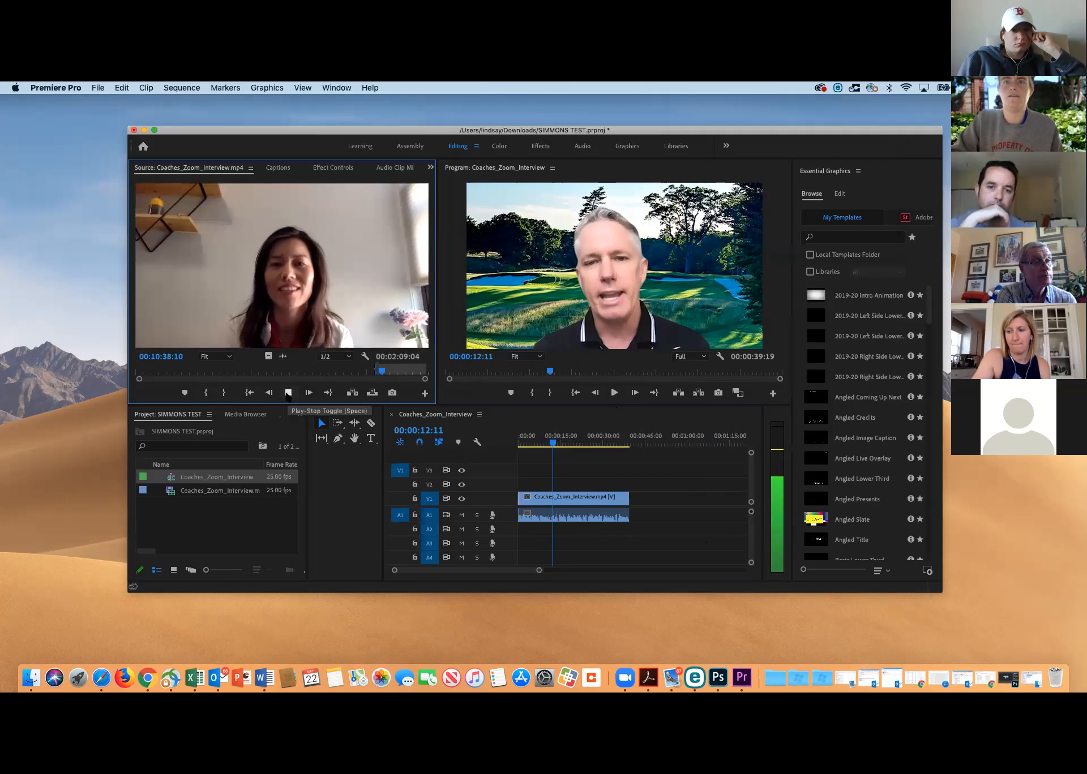
pyautogui.click(288, 393)
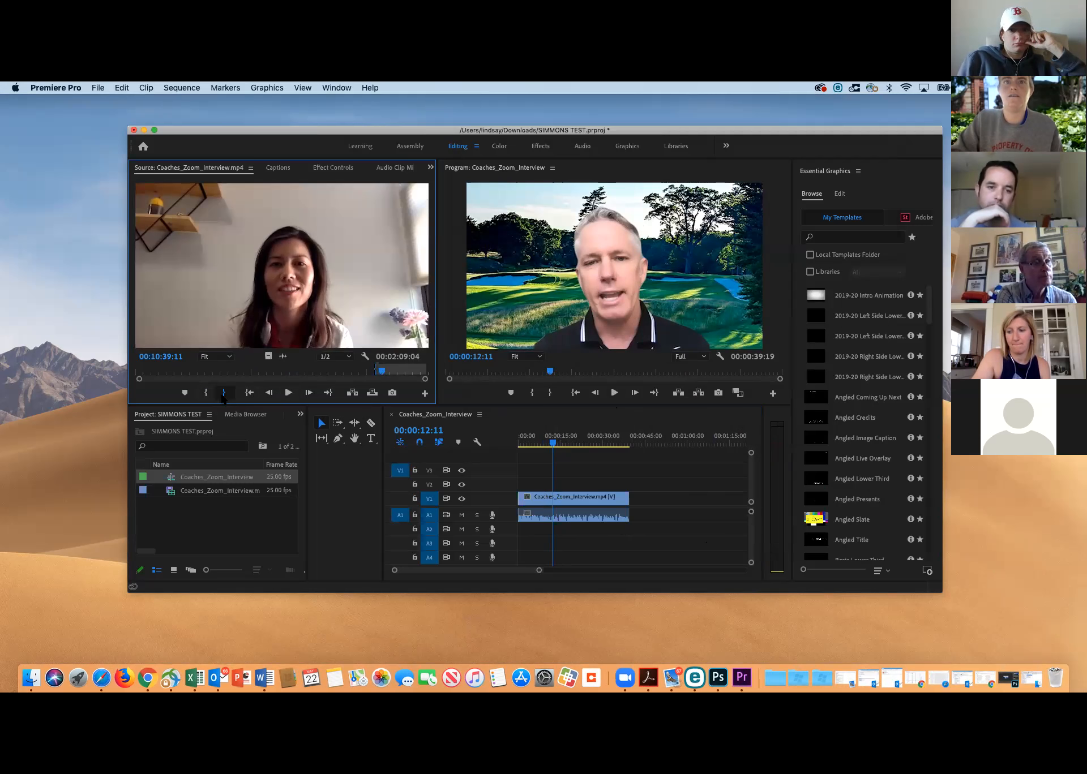
pyautogui.moveTo(253, 250); pyautogui.dragTo(633, 502)
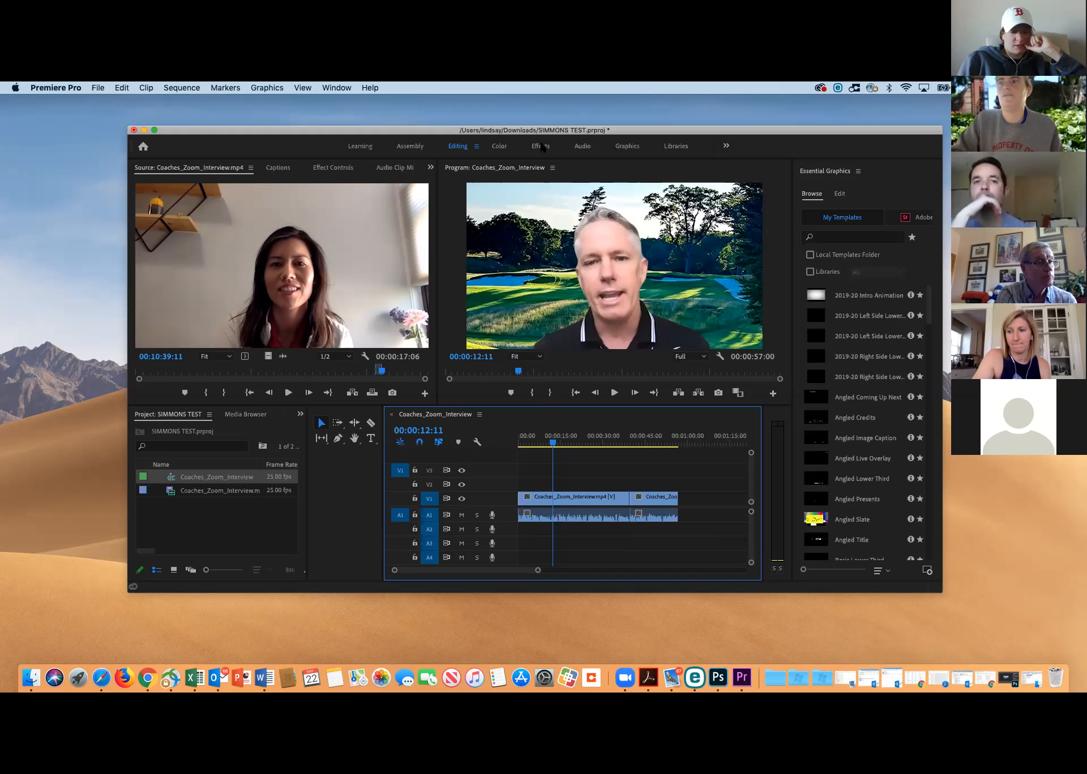
# Apply a Cross Dissolve at the cut between the two interview clips on V1 and play across it from 00:00:38:14
pyautogui.click(540, 146)
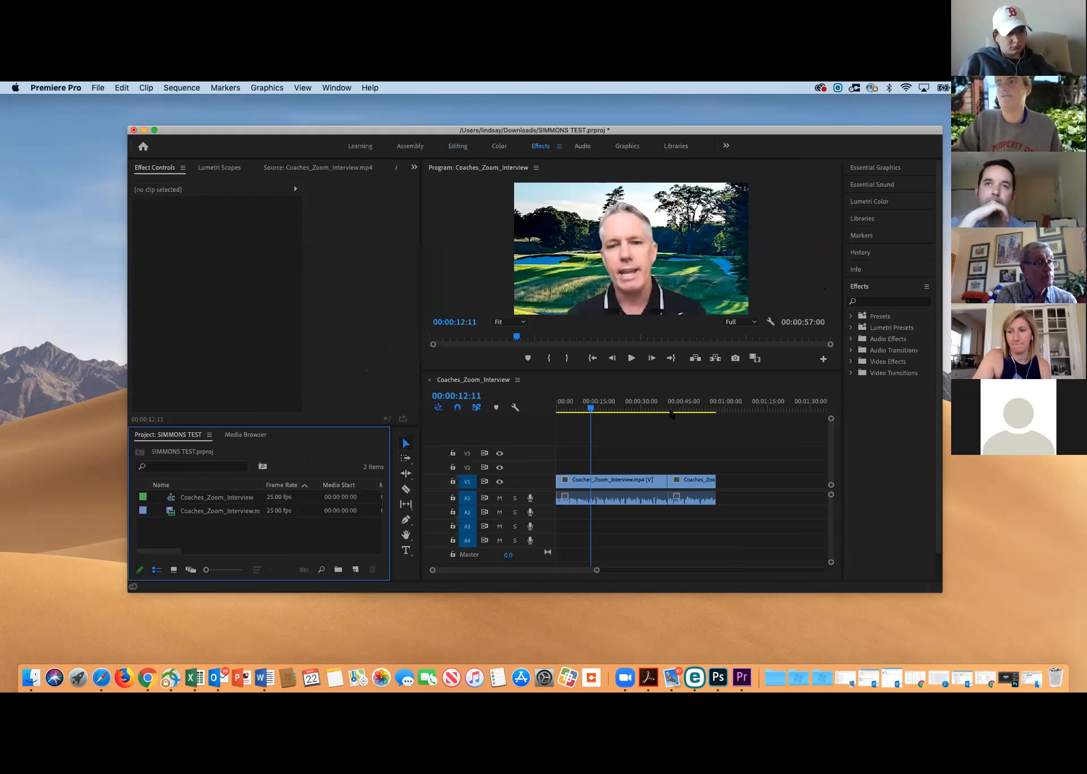
pyautogui.moveTo(590, 406); pyautogui.dragTo(665, 403)
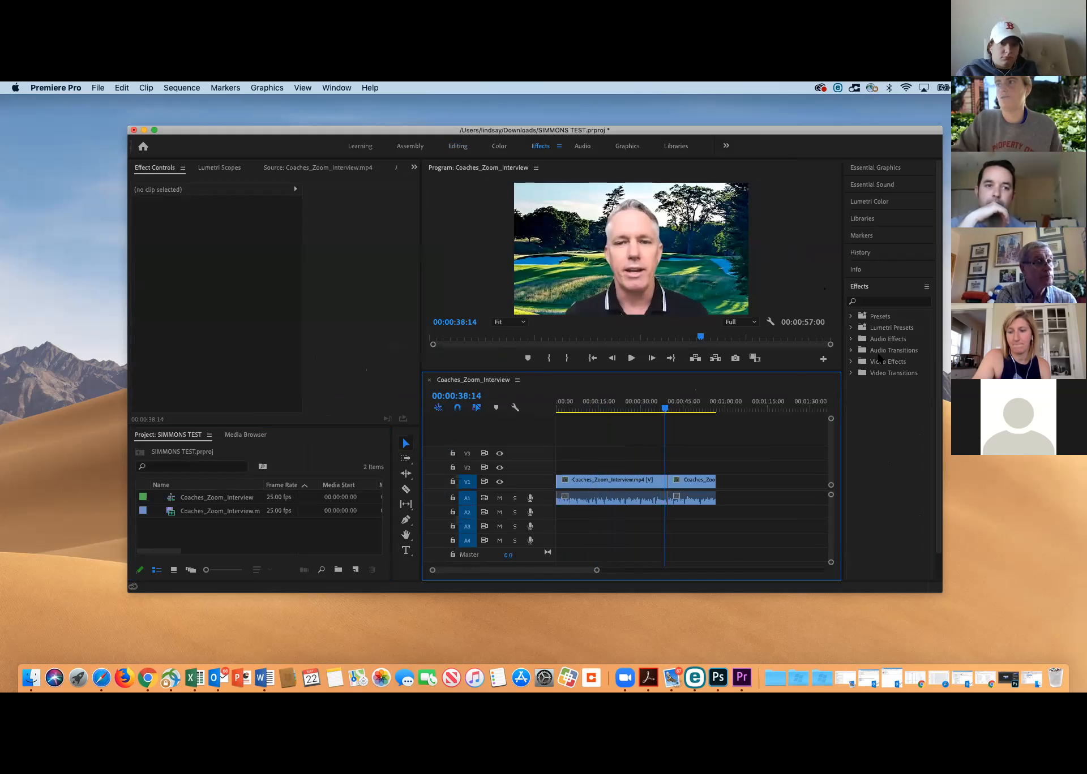
pyautogui.click(851, 373)
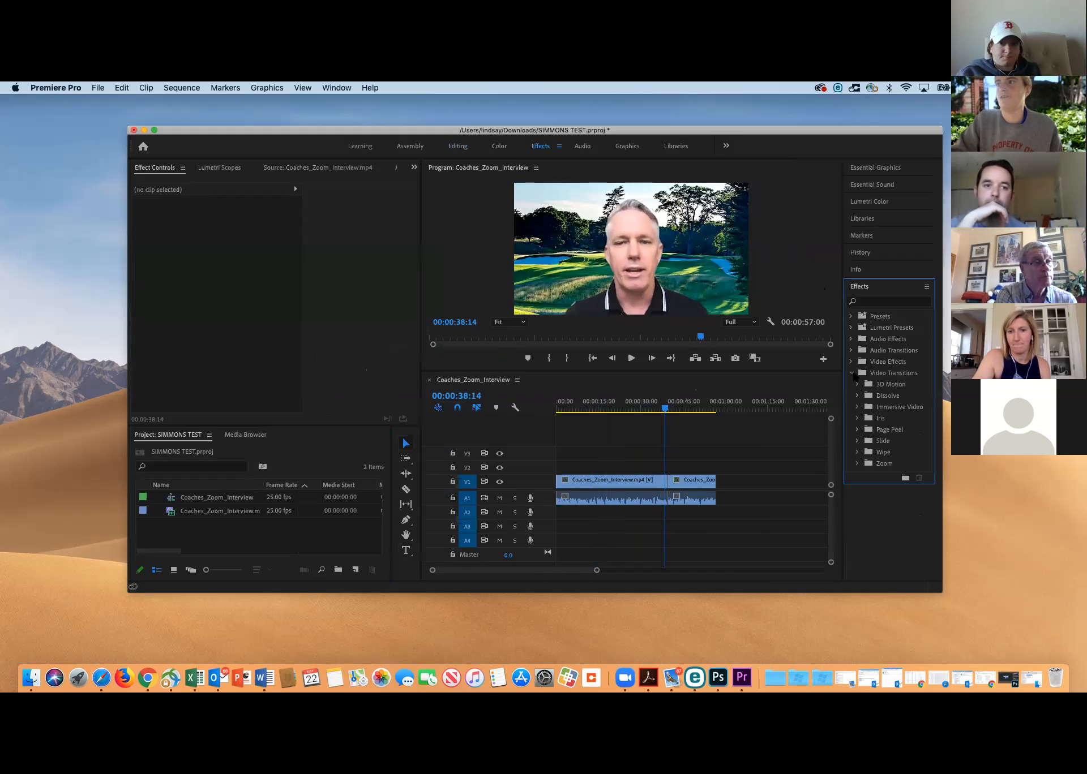
pyautogui.click(857, 395)
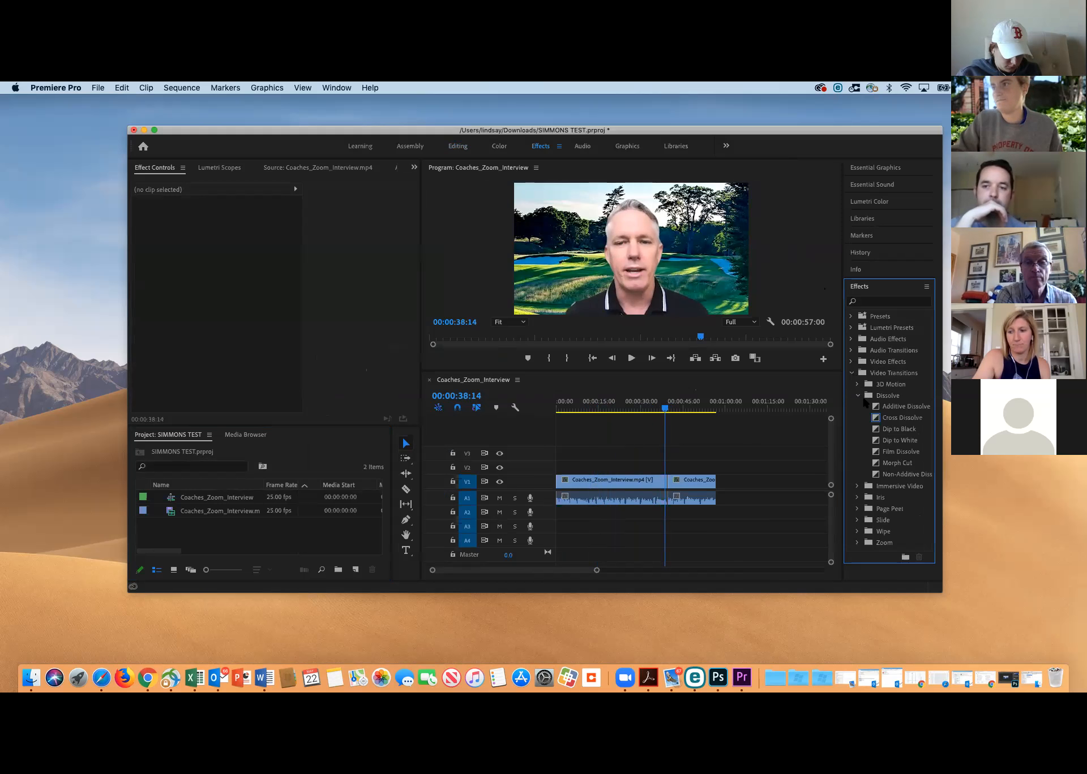
pyautogui.click(896, 422)
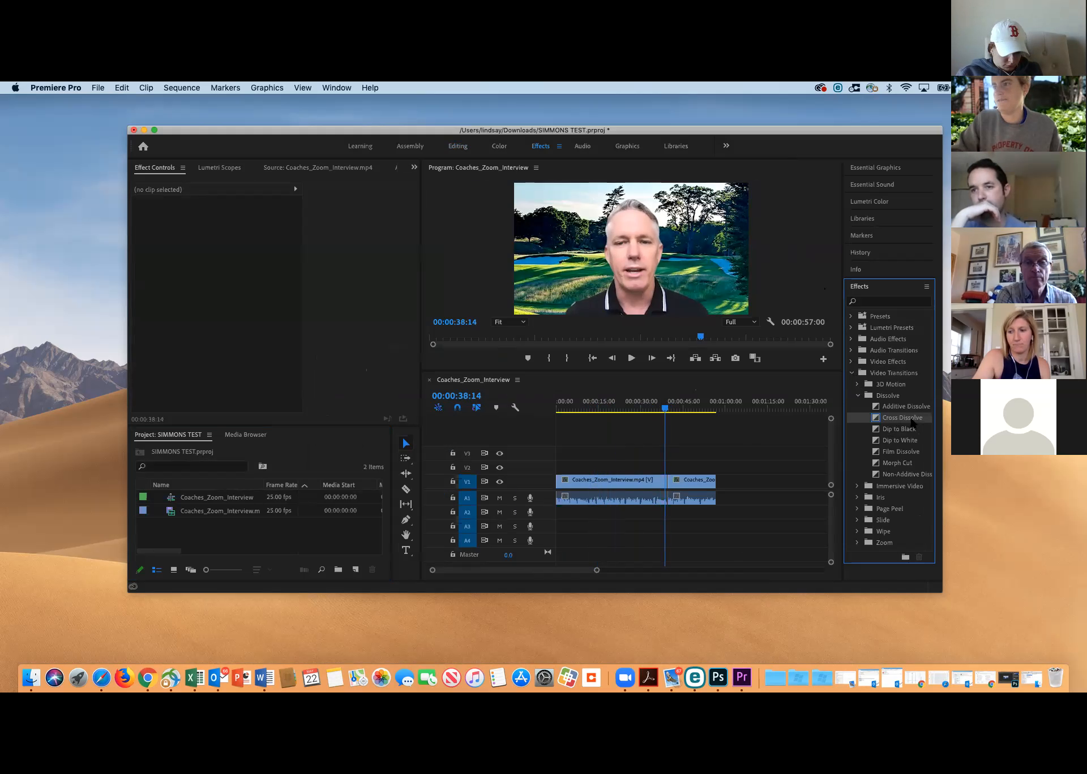
pyautogui.moveTo(912, 423); pyautogui.dragTo(669, 482)
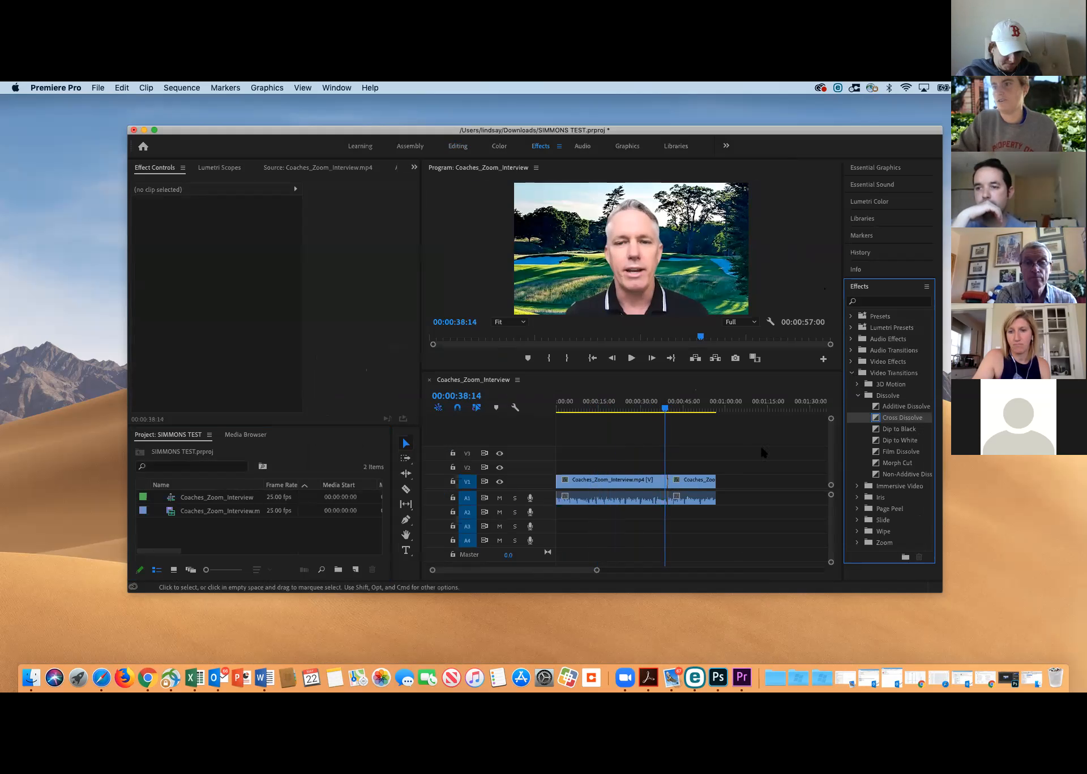
pyautogui.click(633, 359)
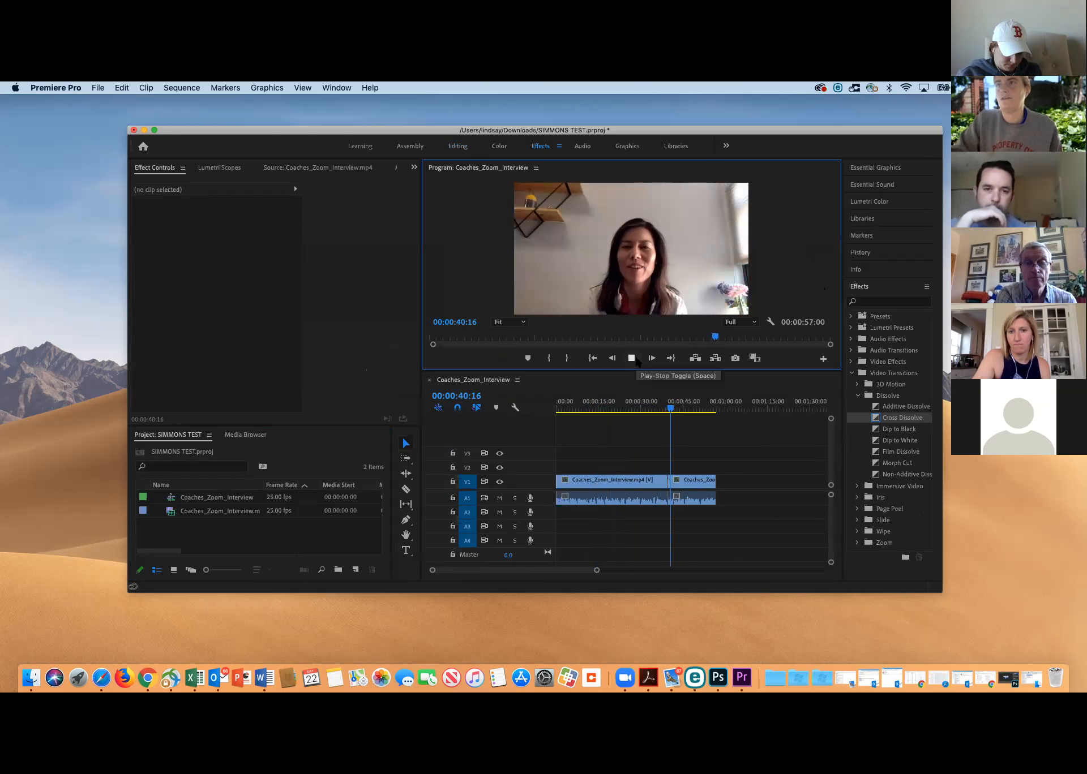
pyautogui.click(632, 357)
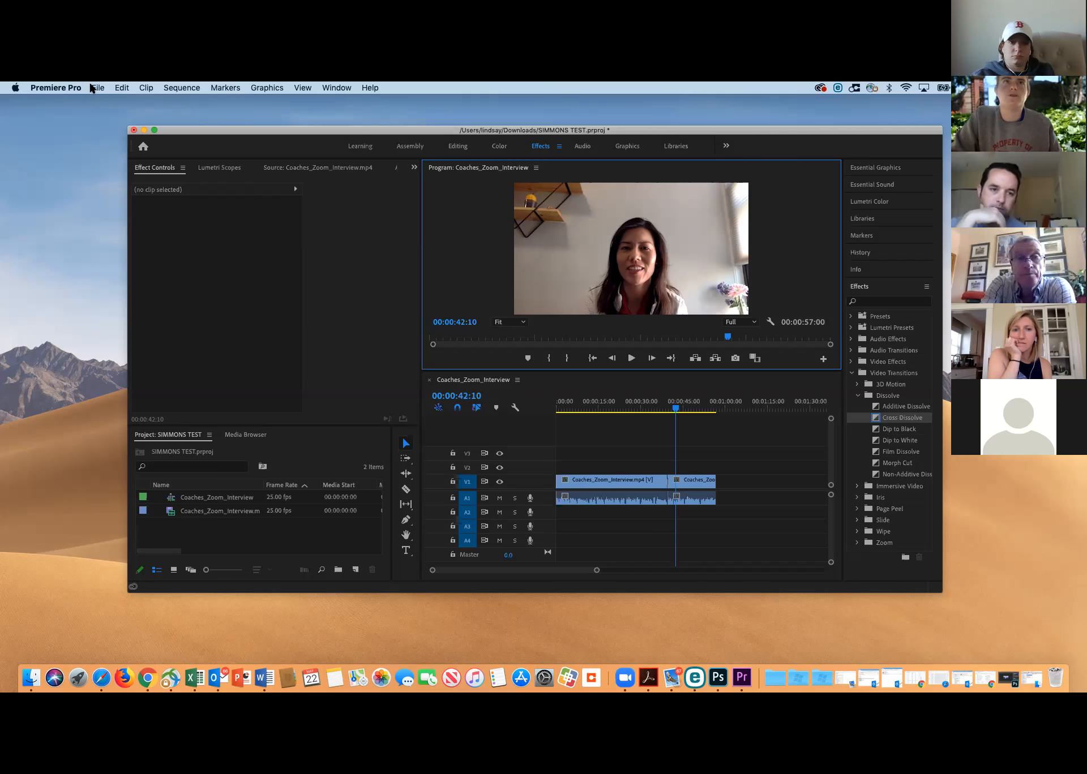
# Open the media export settings for the Coaches_Zoom_Interview sequence
pyautogui.click(96, 89)
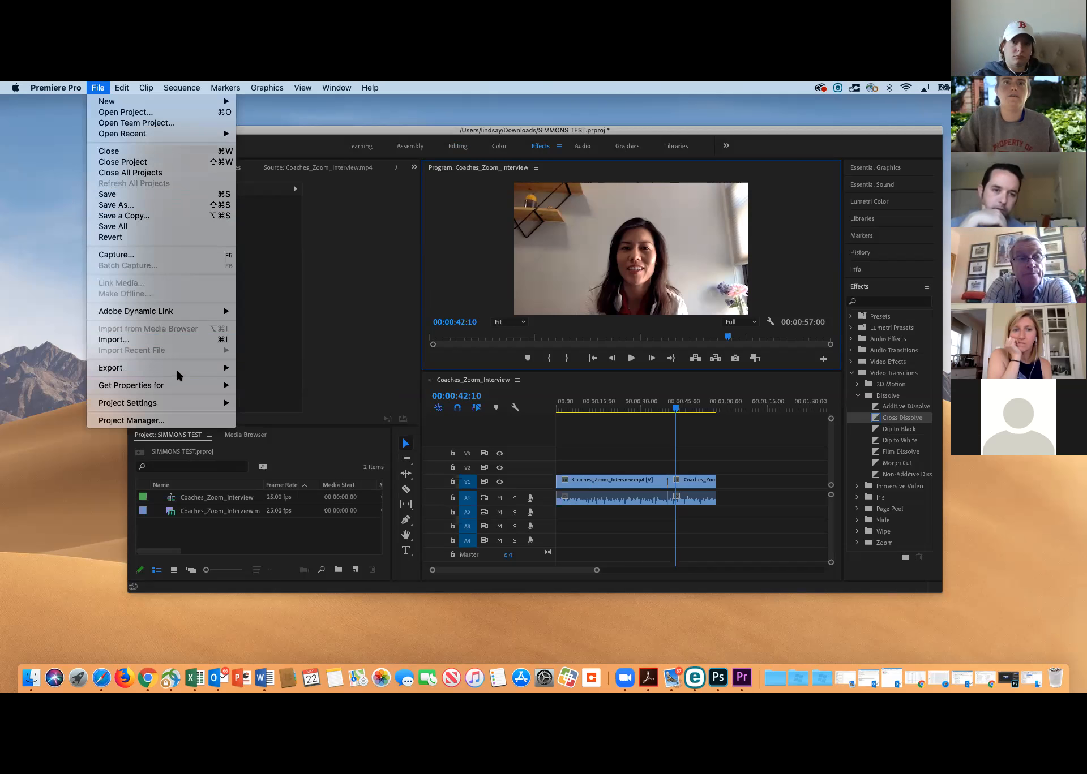
pyautogui.moveTo(186, 368)
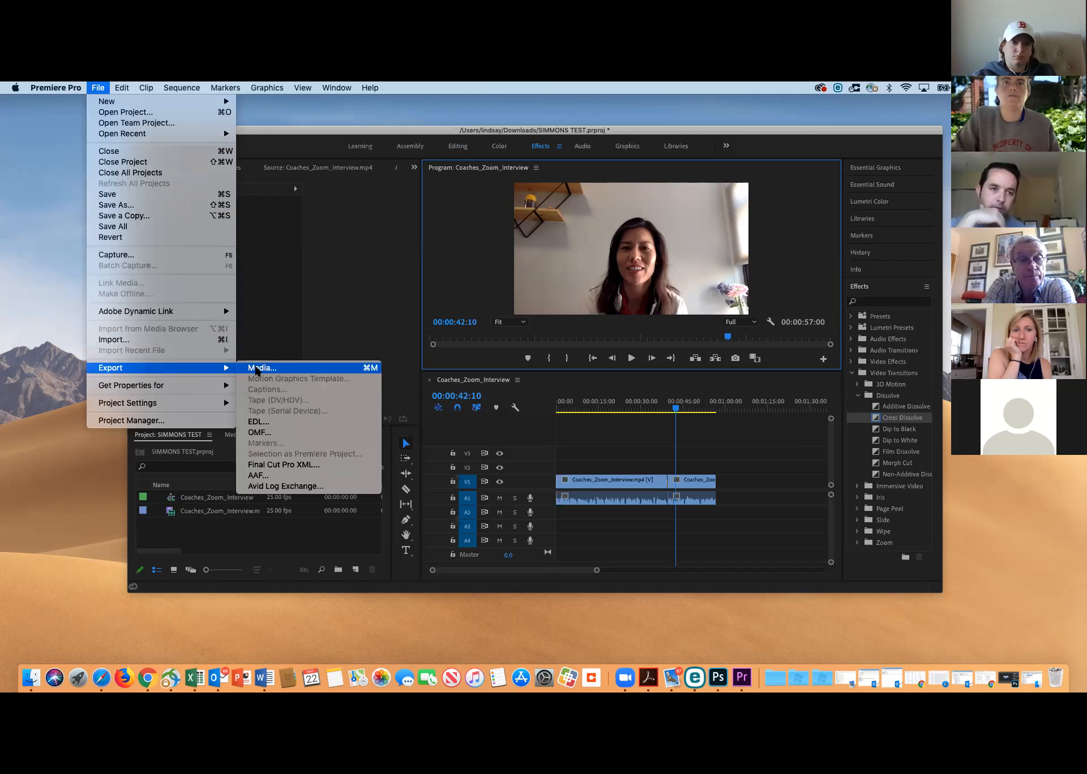
pyautogui.click(255, 369)
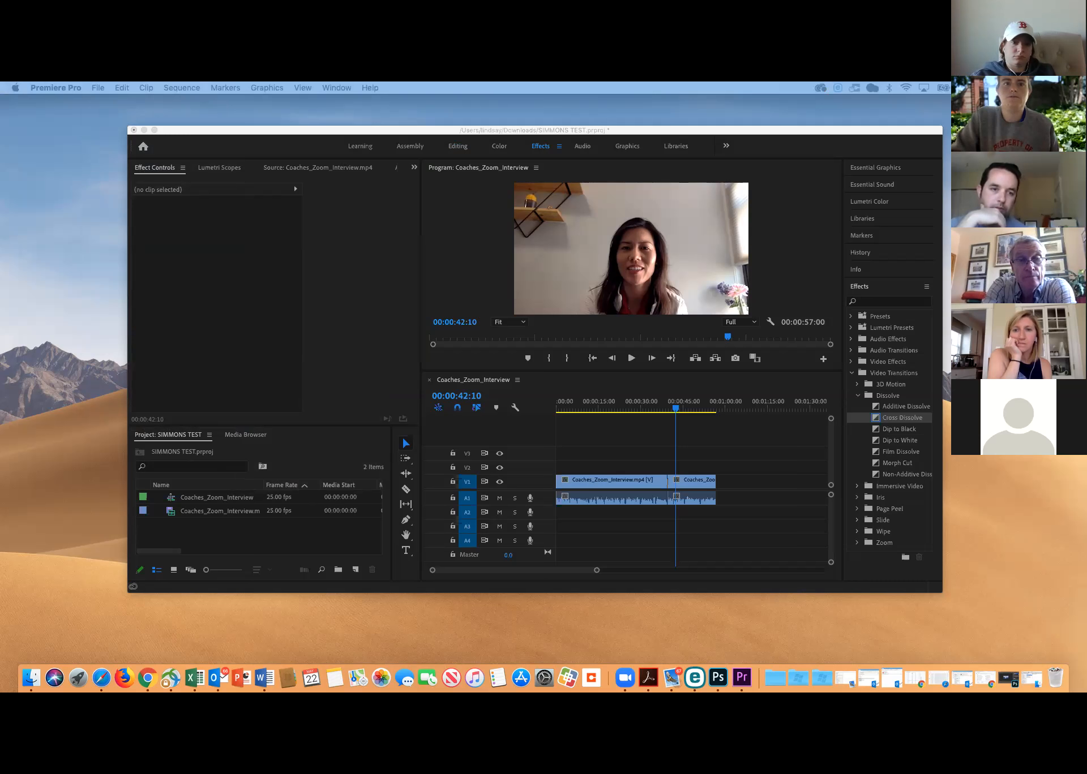
pyautogui.moveTo(0, 99); pyautogui.dragTo(425, 124)
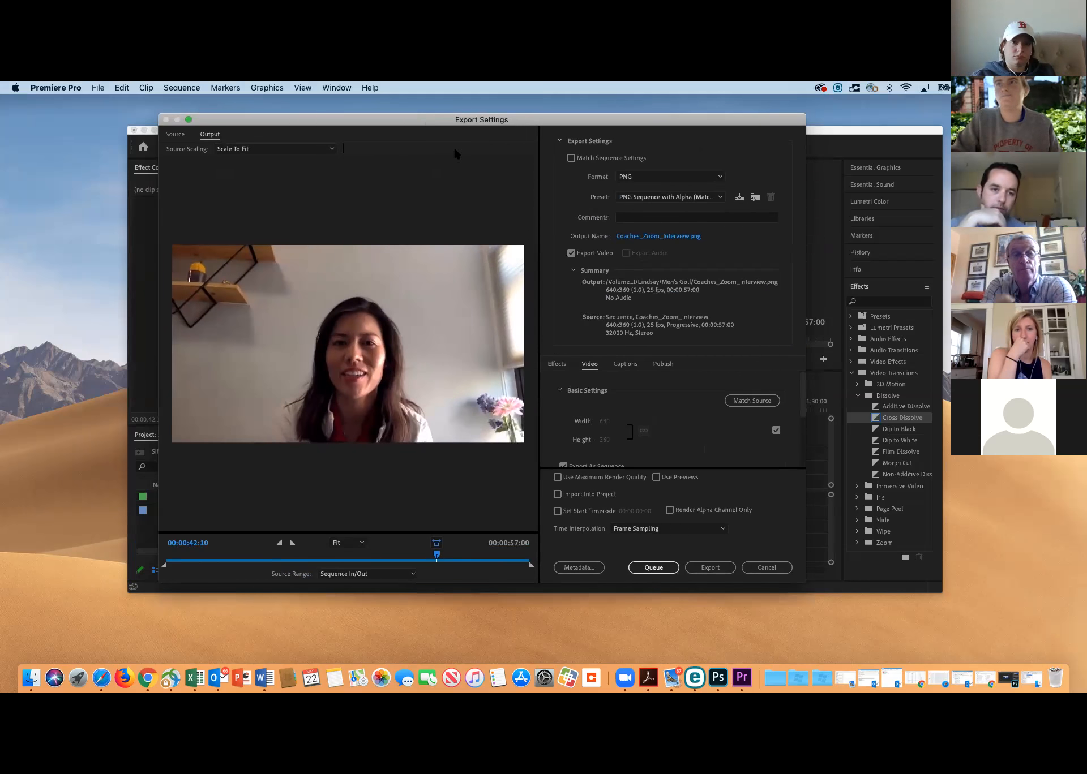
pyautogui.click(632, 238)
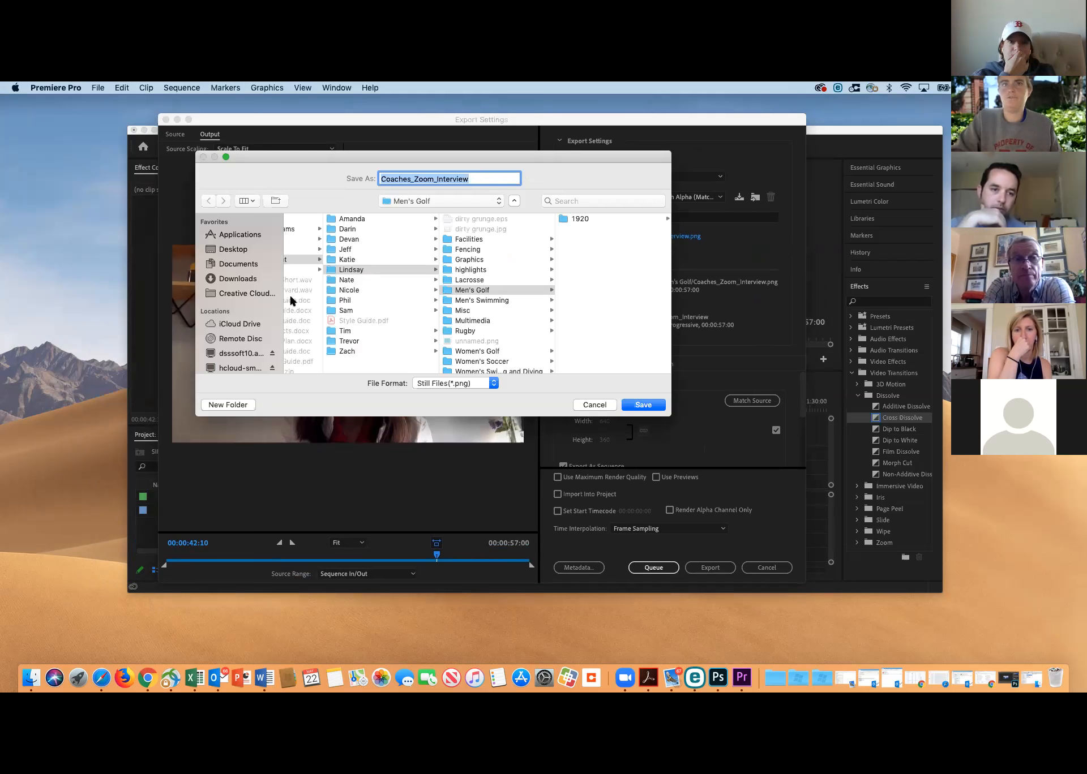
pyautogui.click(229, 250)
pyautogui.write('S')
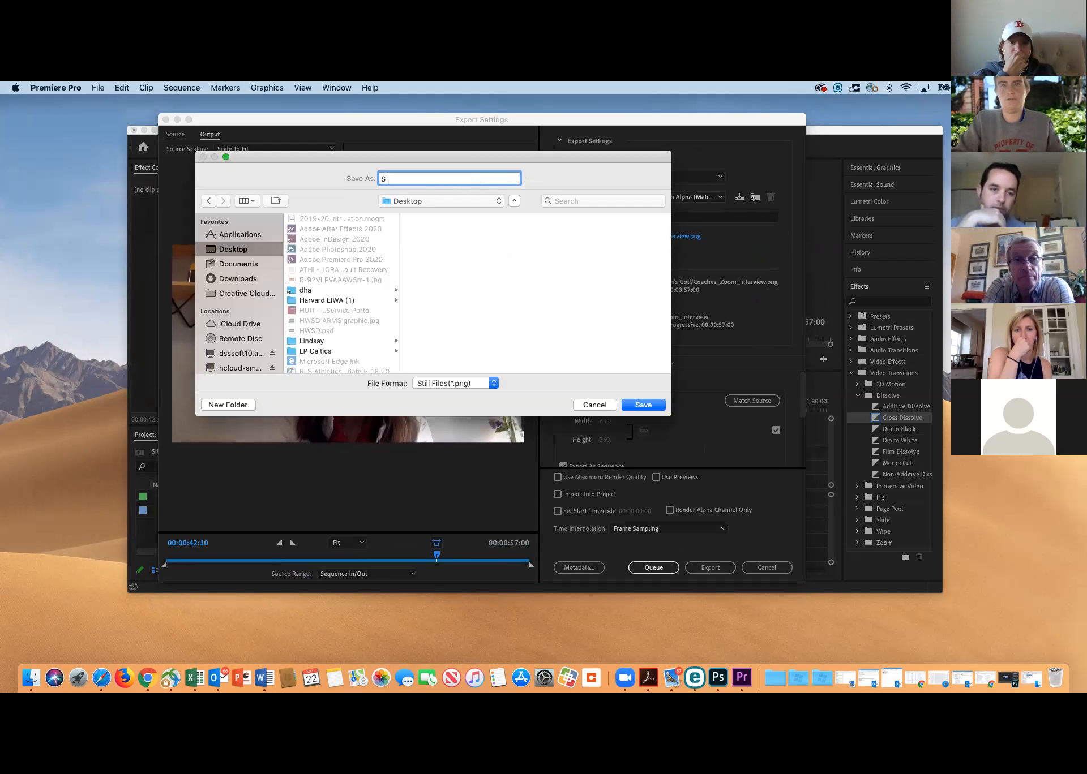
pyautogui.write('IMMONS TEST')
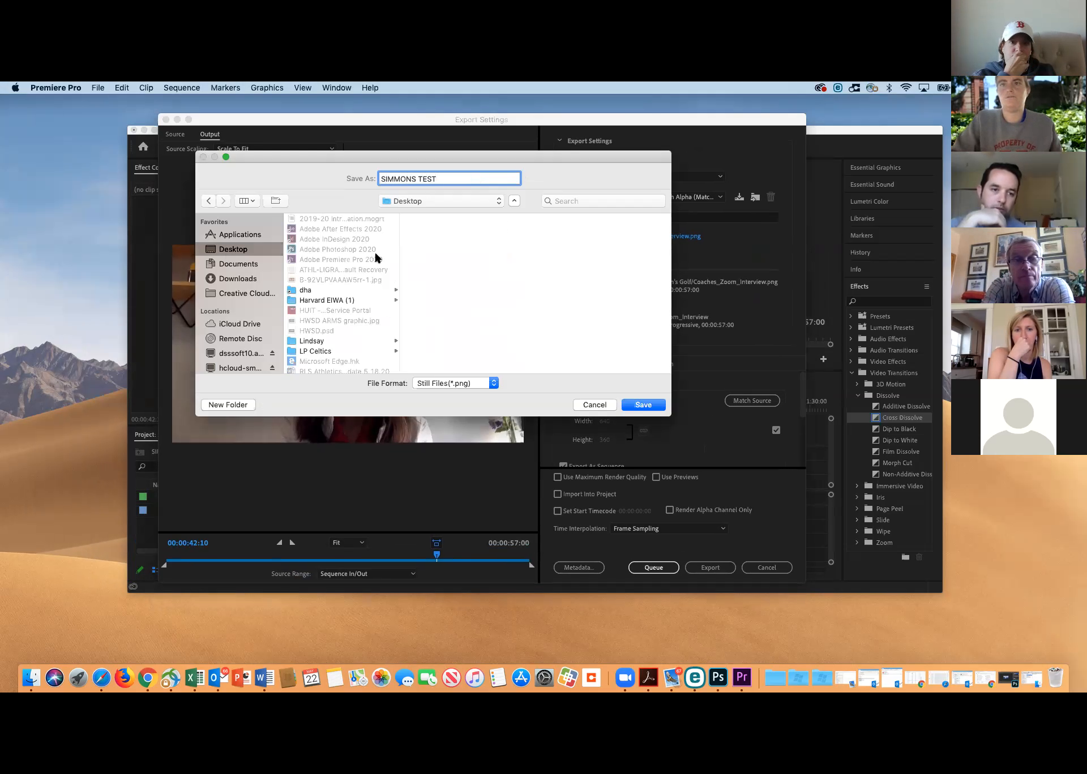
pyautogui.click(601, 405)
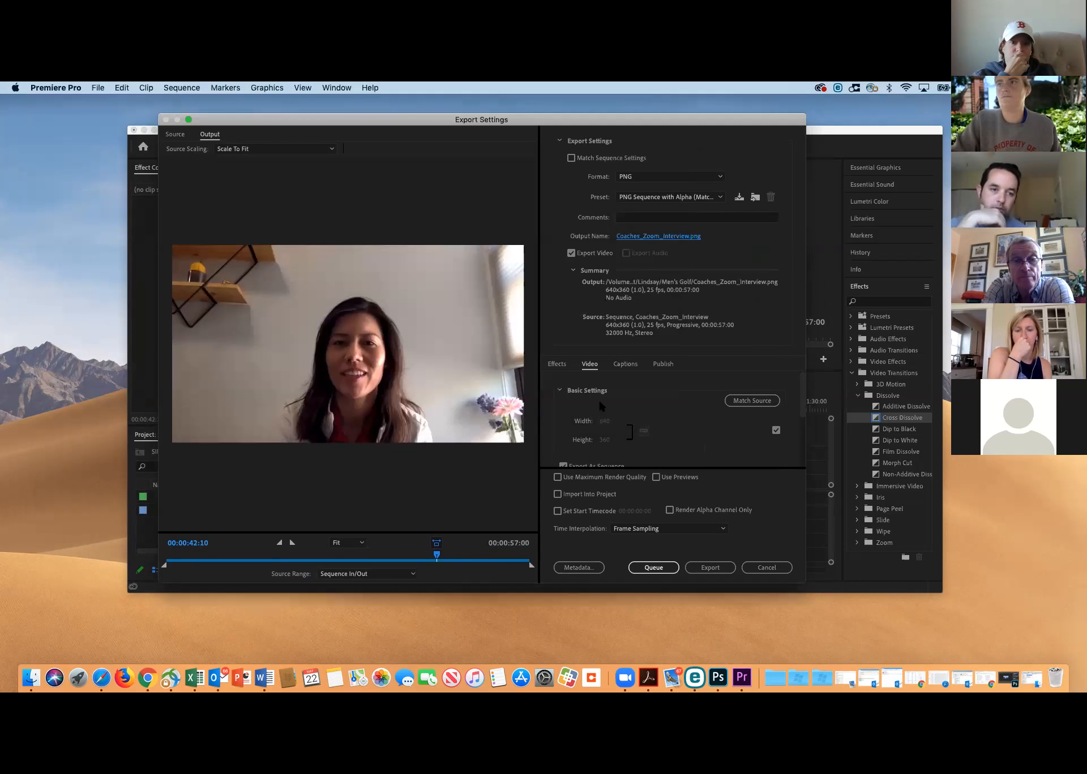
# Name the export output SIMMONS TEST and save its location as the Desktop
pyautogui.click(632, 235)
pyautogui.write('SIMMONS TEST')
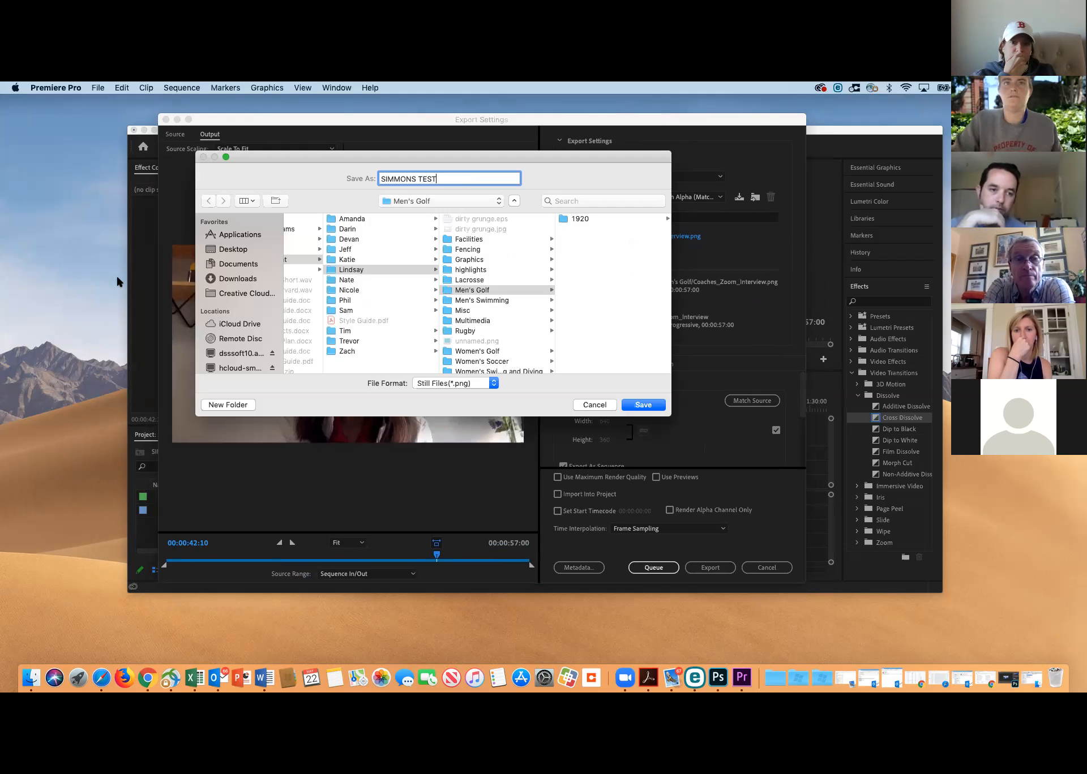
pyautogui.click(243, 248)
pyautogui.write('ST')
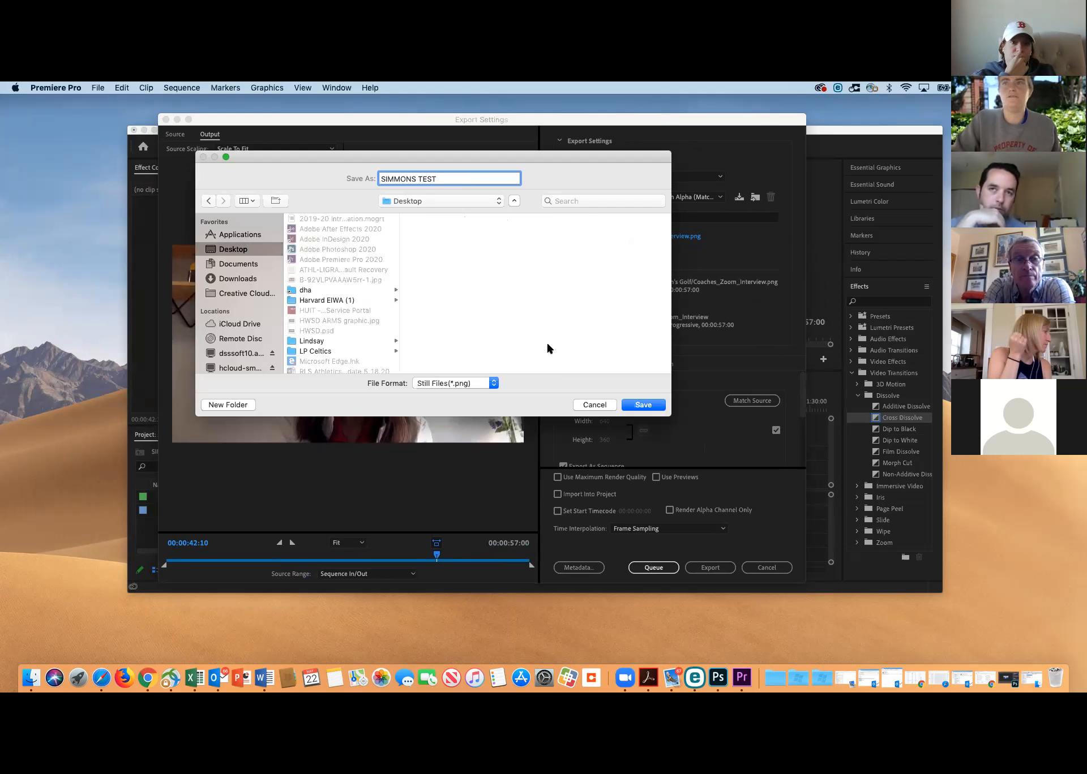
pyautogui.click(641, 404)
# Set the export format to H.264 and export the sequence
pyautogui.click(640, 176)
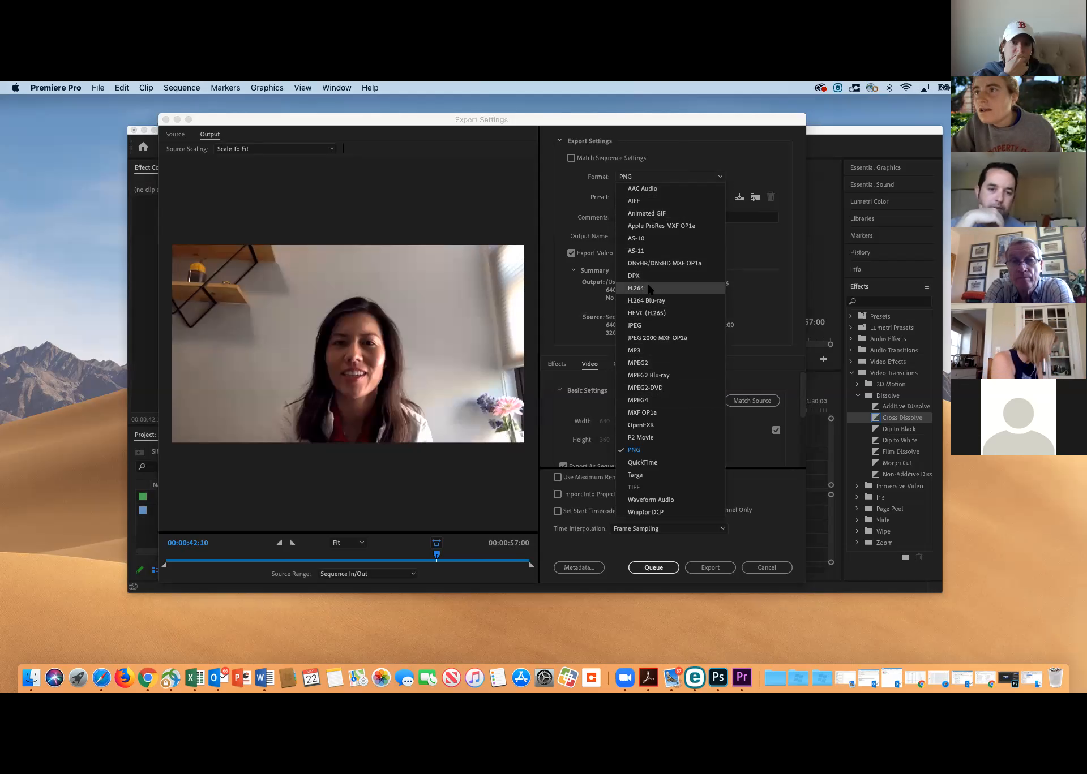
pyautogui.click(636, 288)
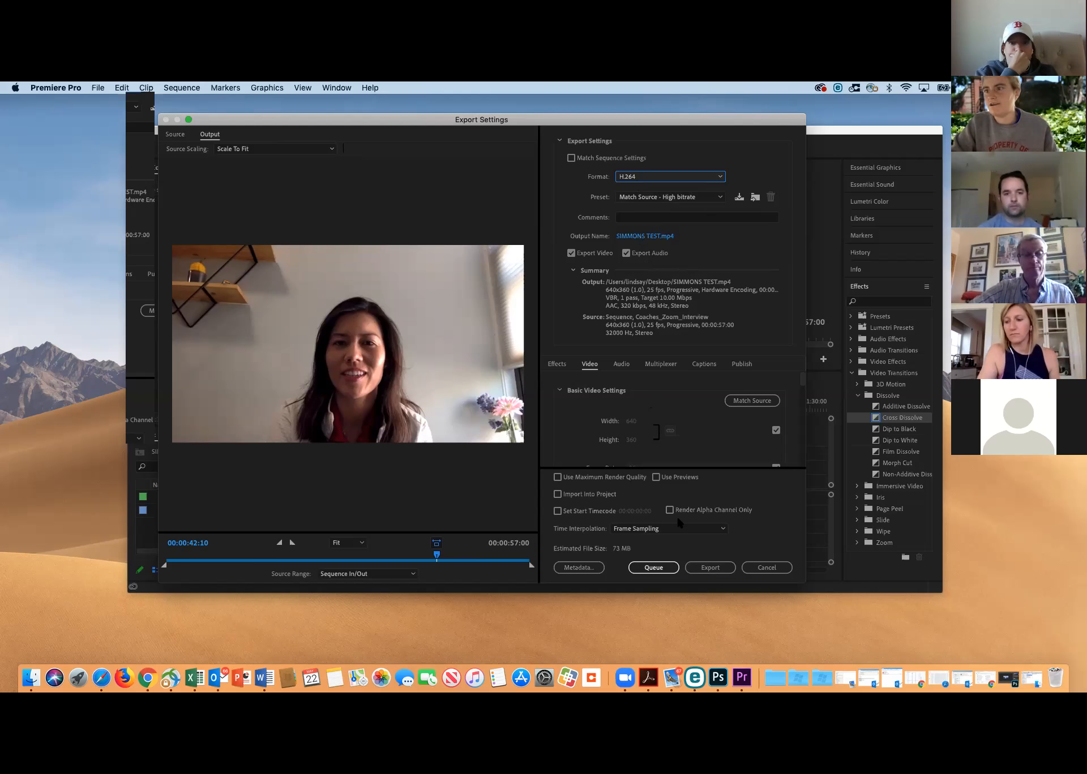
pyautogui.click(721, 574)
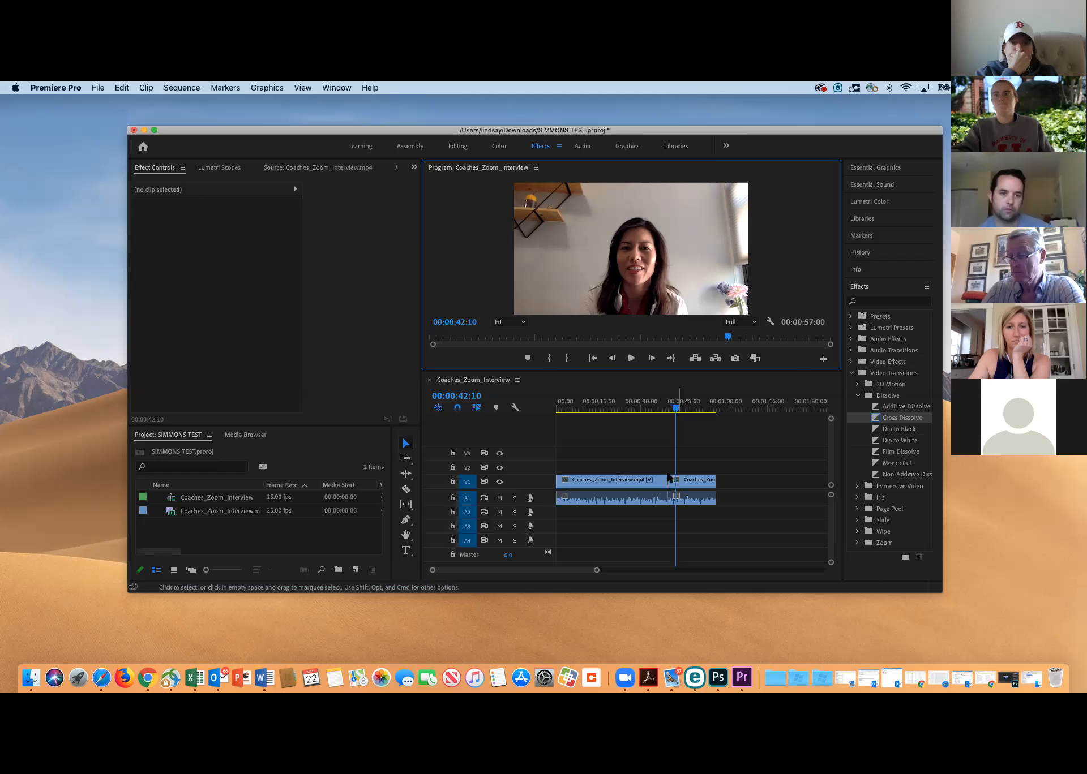
# Park the playhead at 00:00:15:22 and move the second interview clip from V1 to V3 above the first clip
pyautogui.click(697, 484)
pyautogui.click(601, 407)
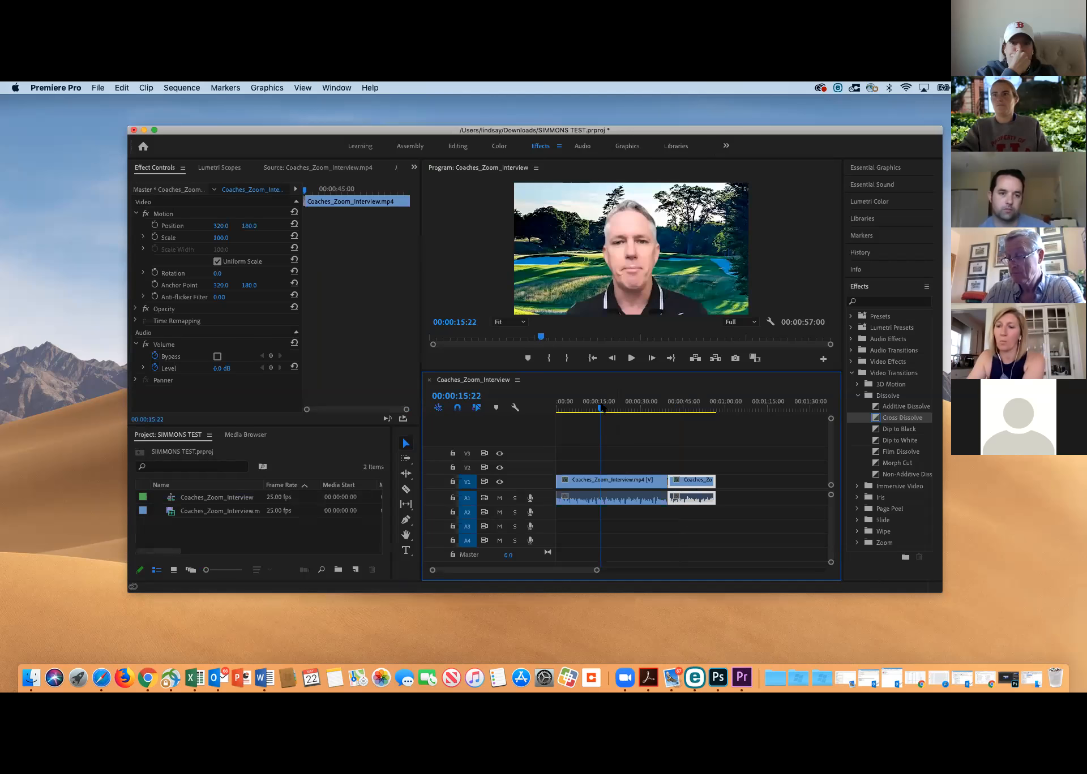
pyautogui.moveTo(685, 478); pyautogui.dragTo(611, 454)
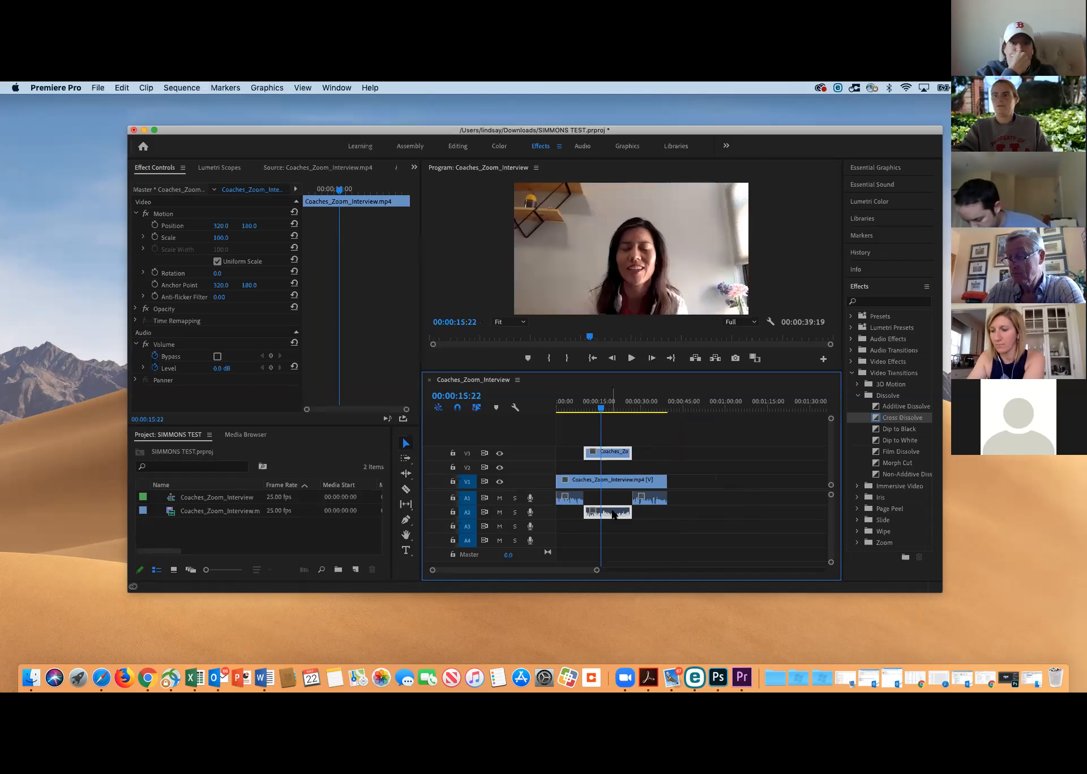
# Scrub between 00:00:05:15 and 00:00:19:12 to see how the clip on V3 covers the one on V1
pyautogui.moveTo(601, 403); pyautogui.dragTo(584, 403)
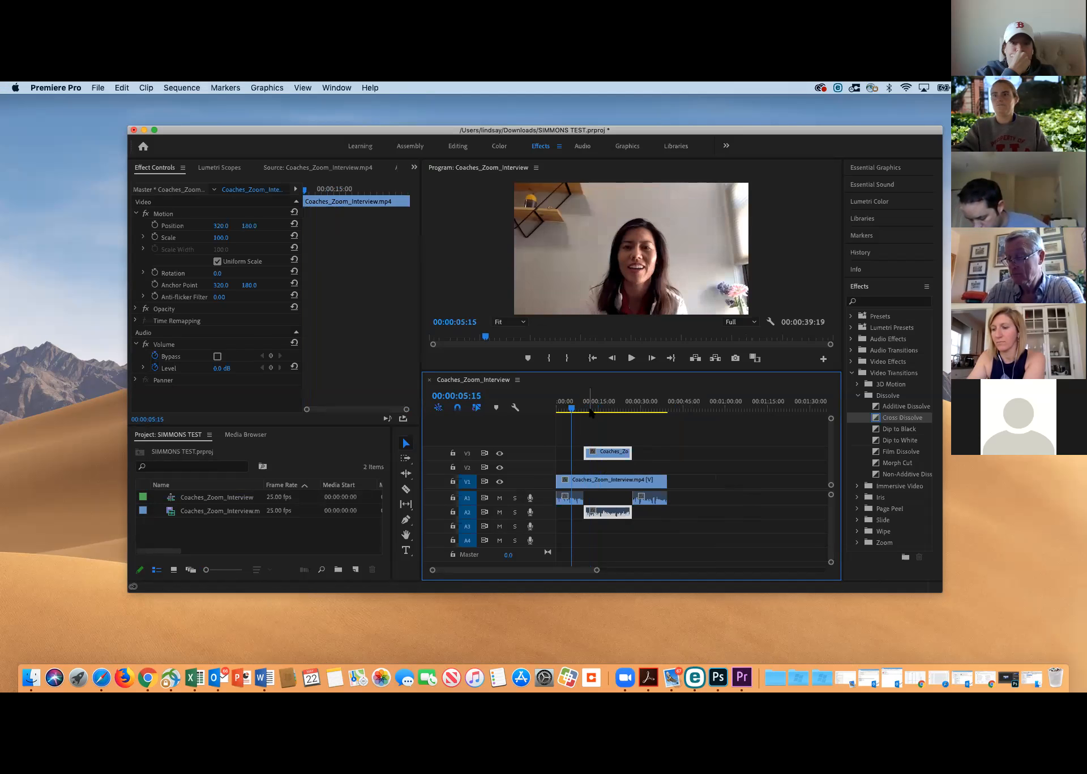
pyautogui.click(570, 414)
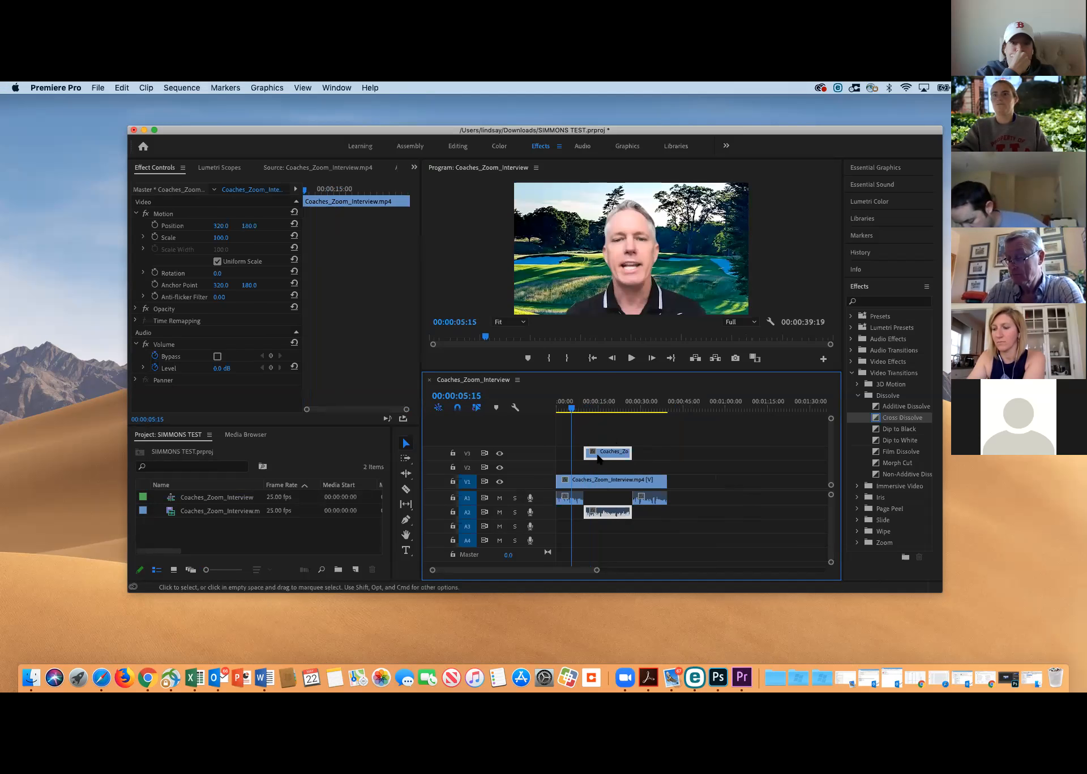
pyautogui.click(578, 411)
pyautogui.moveTo(579, 412); pyautogui.dragTo(590, 417)
pyautogui.click(599, 481)
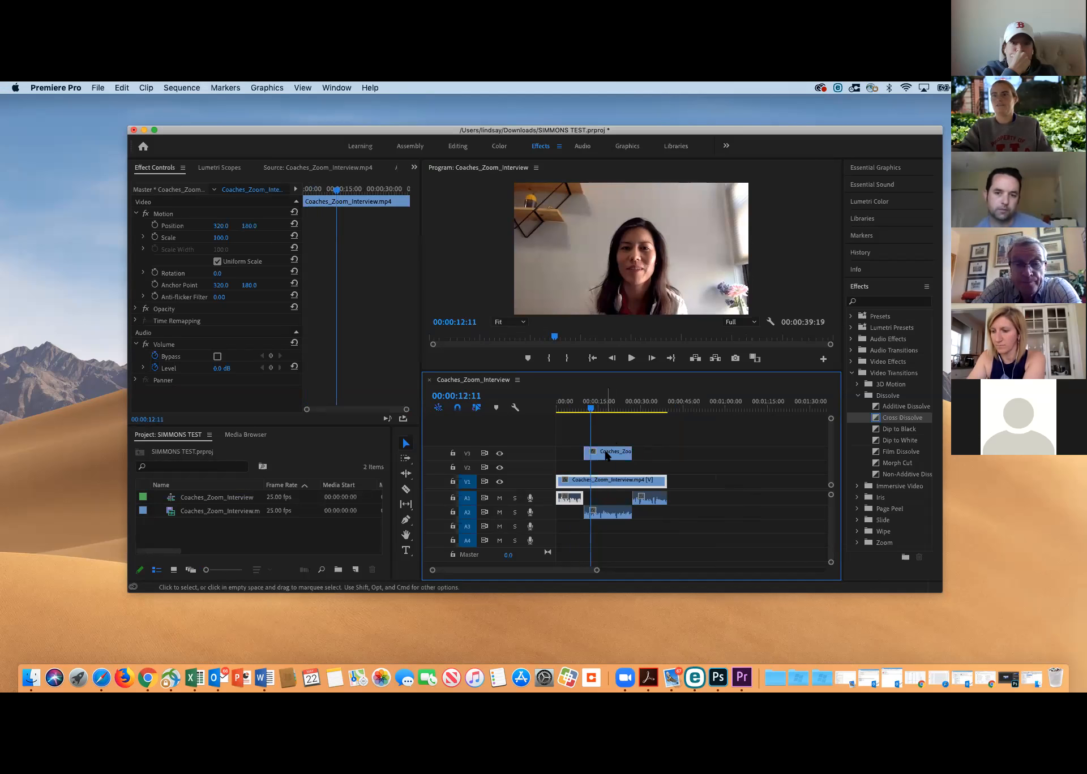
pyautogui.click(606, 456)
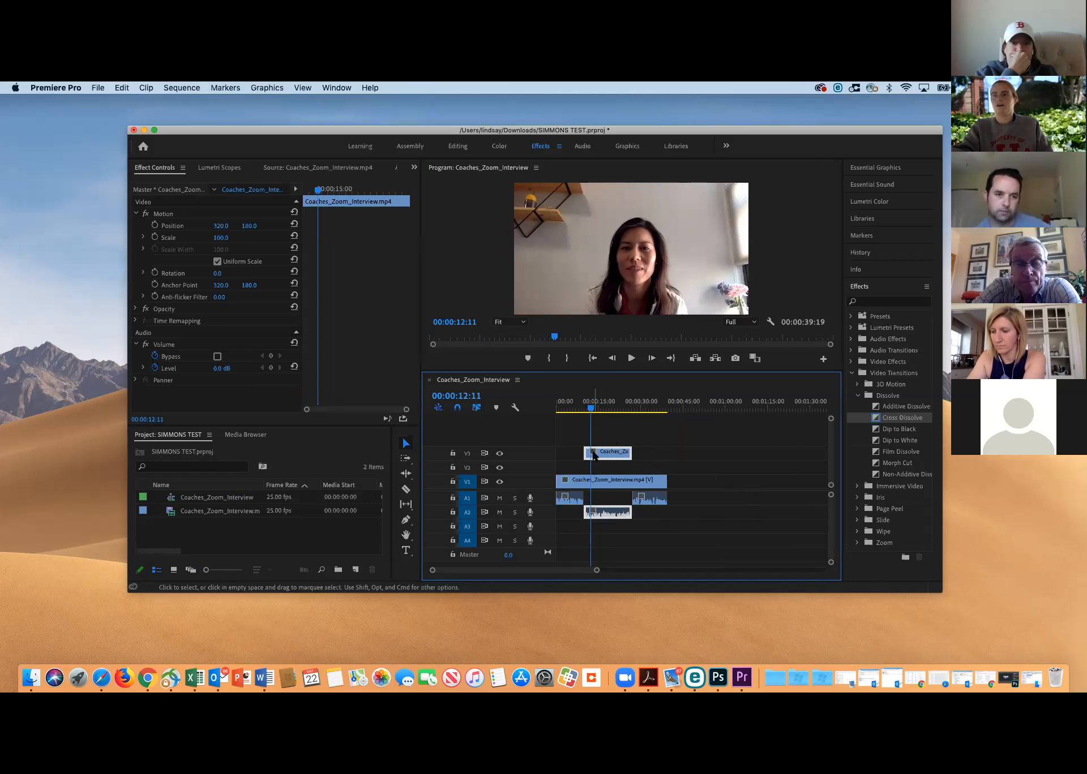
pyautogui.moveTo(590, 411)
pyautogui.mouseDown()
pyautogui.moveTo(578, 411)
pyautogui.moveTo(641, 419)
pyautogui.moveTo(609, 420)
pyautogui.mouseUp()
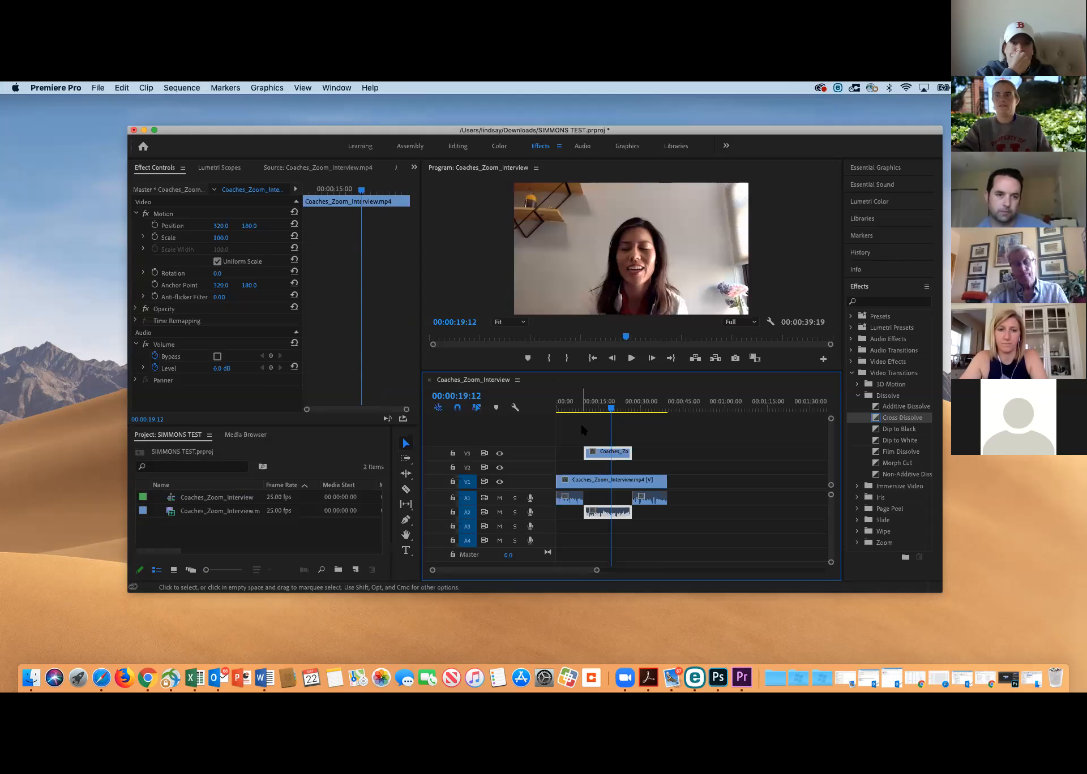
# Undo the second interview clip's move onto V3
pyautogui.press('super+z')
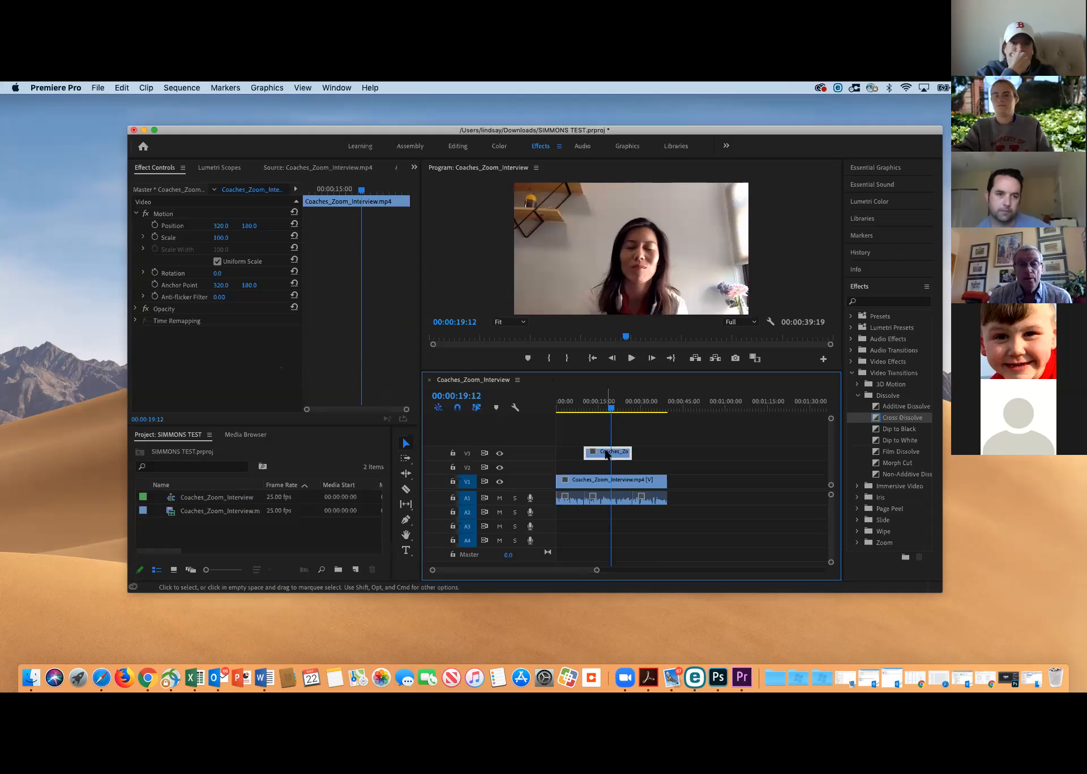
pyautogui.press('super+z')
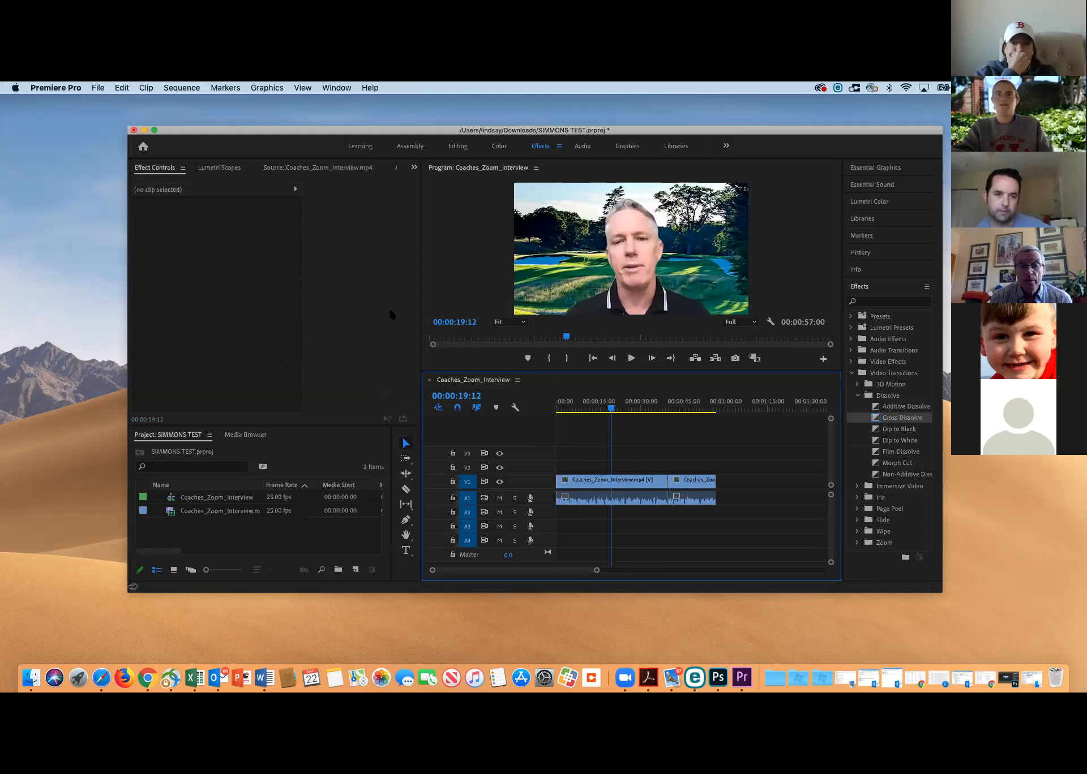
# Select the first interview clip, return to the Editing workspace, and play the sequence from 00:00:19:12 to 00:00:28:03
pyautogui.click(656, 494)
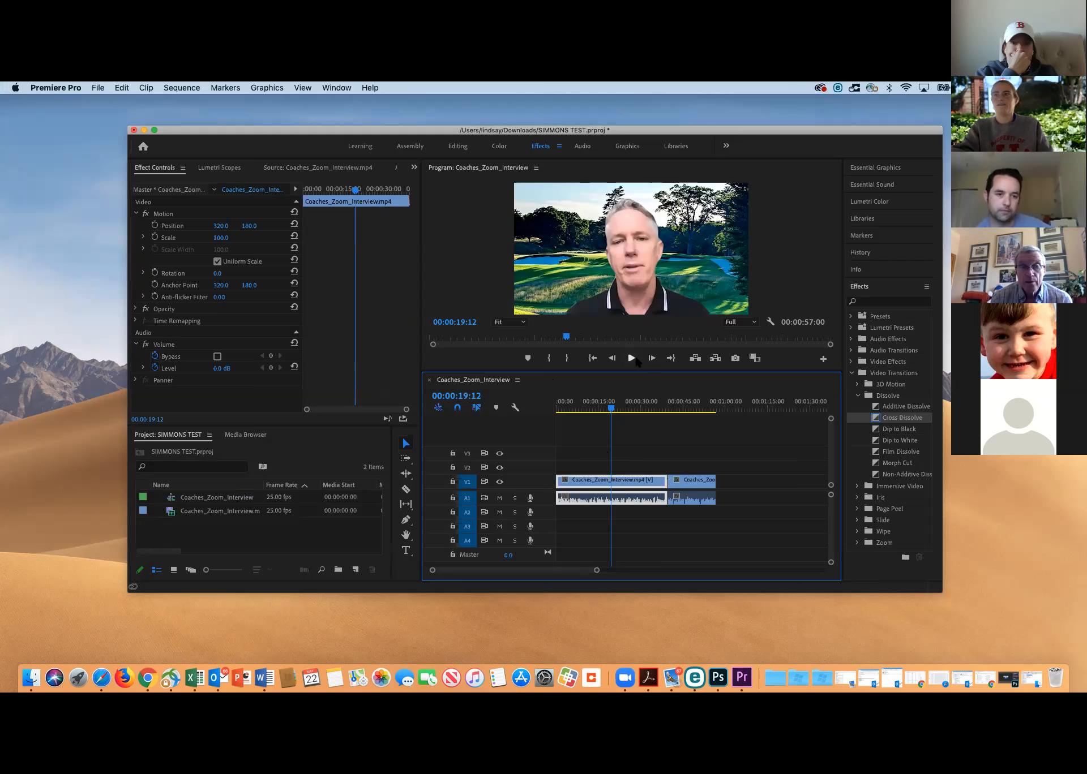
pyautogui.click(459, 146)
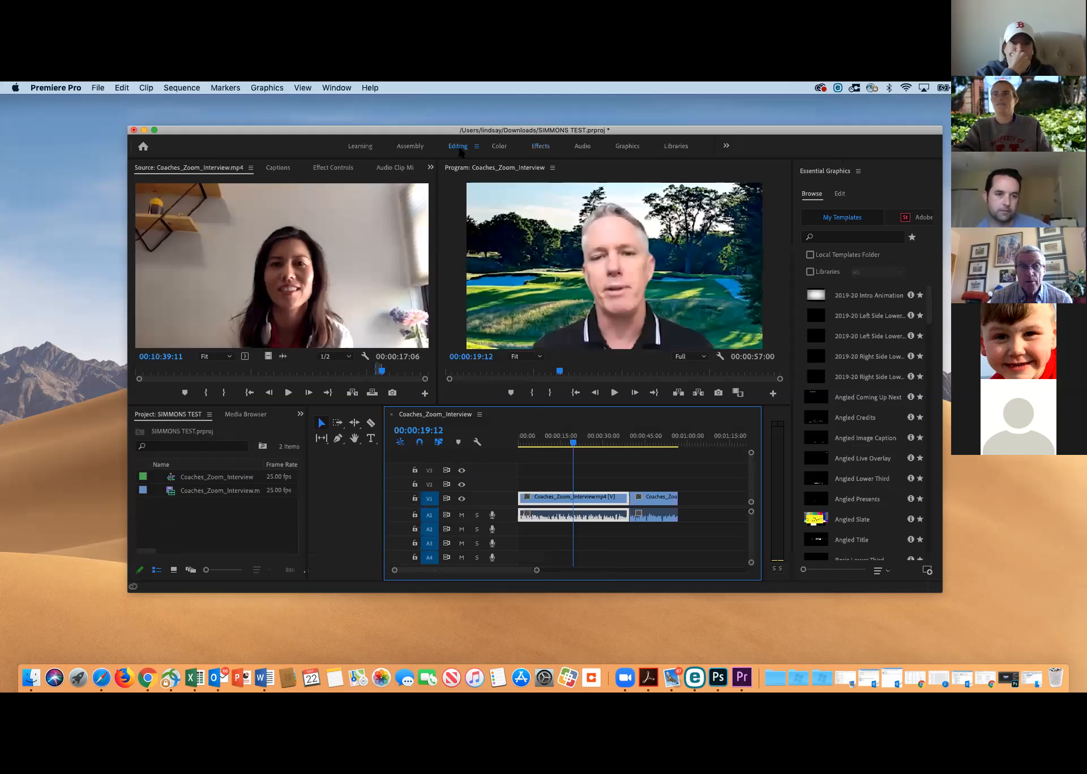
pyautogui.click(614, 391)
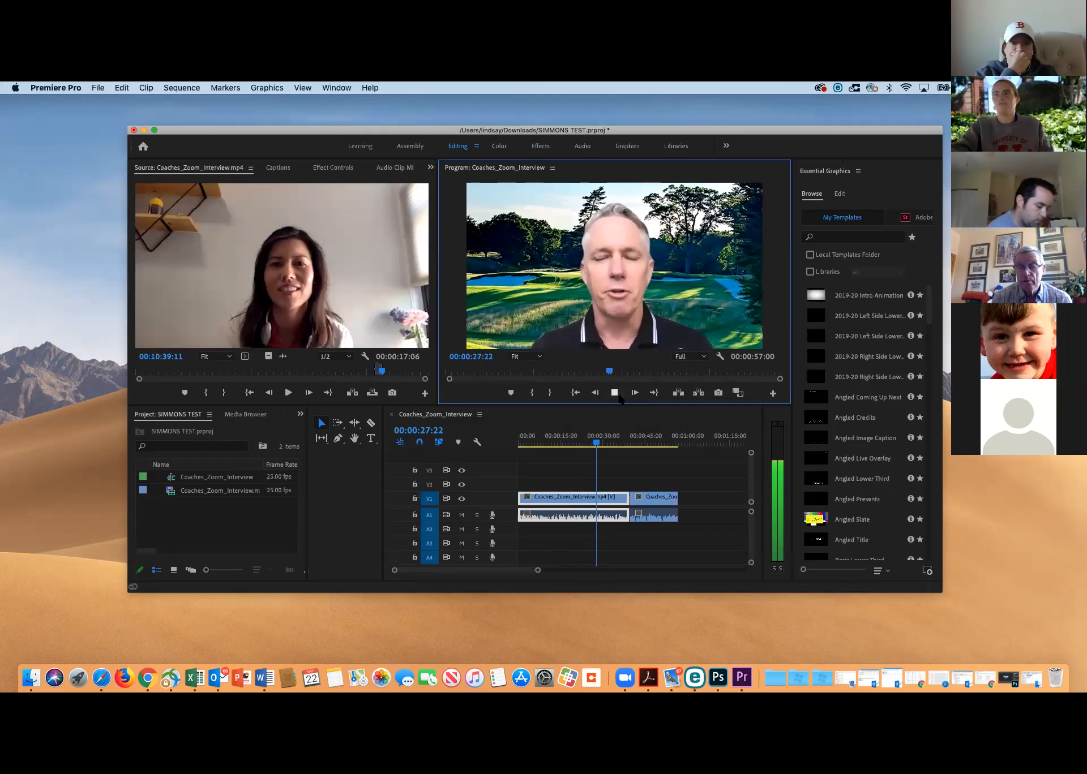
pyautogui.click(614, 392)
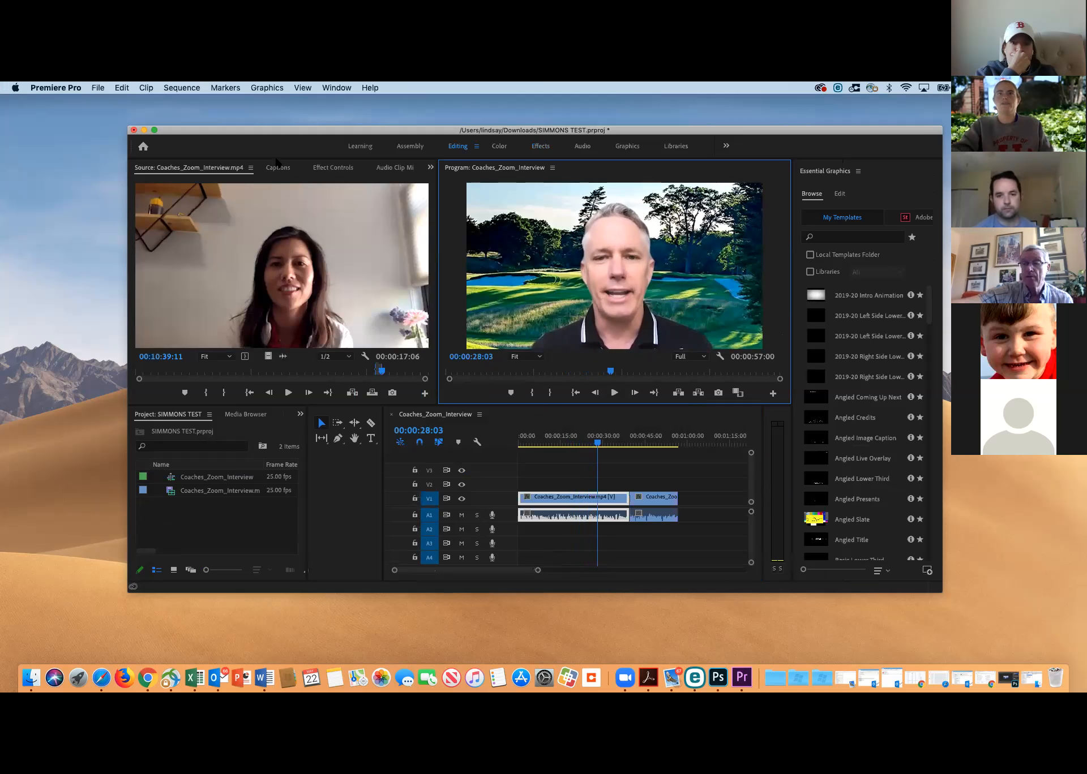
# Check the first interview clip's Effect Controls and return to the source interview view
pyautogui.click(321, 167)
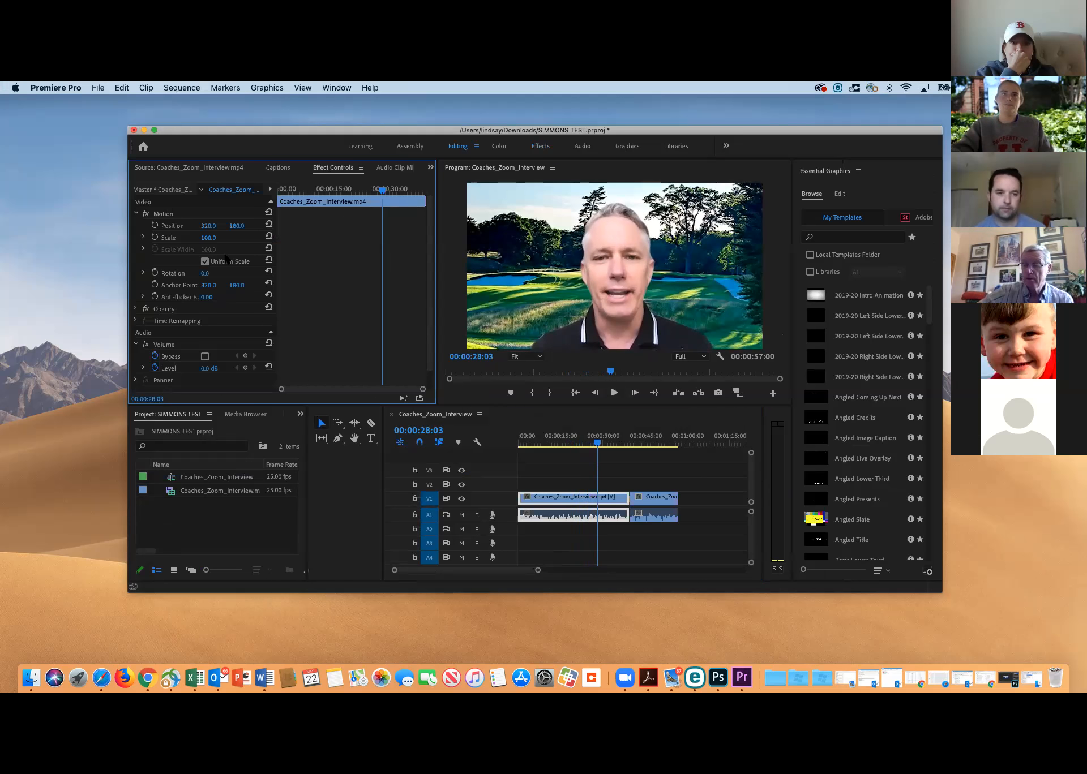
pyautogui.click(184, 172)
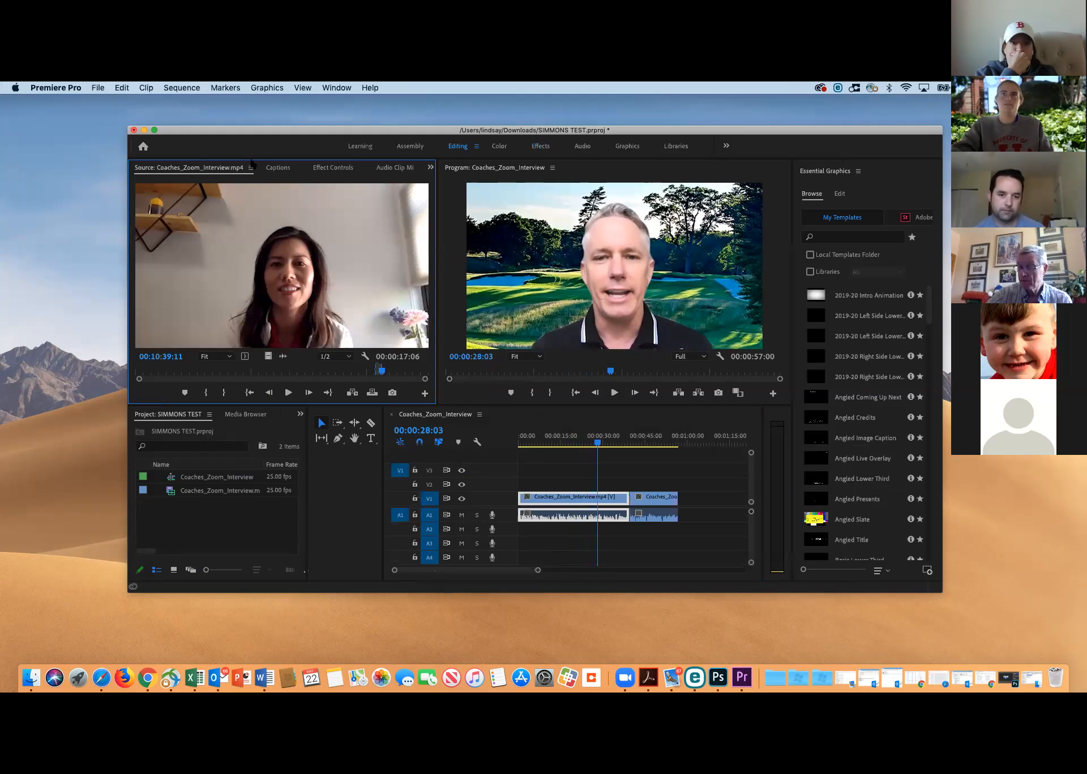
# Select the first interview clip and raise its audio Level to 2.7 dB in Effect Controls
pyautogui.click(323, 172)
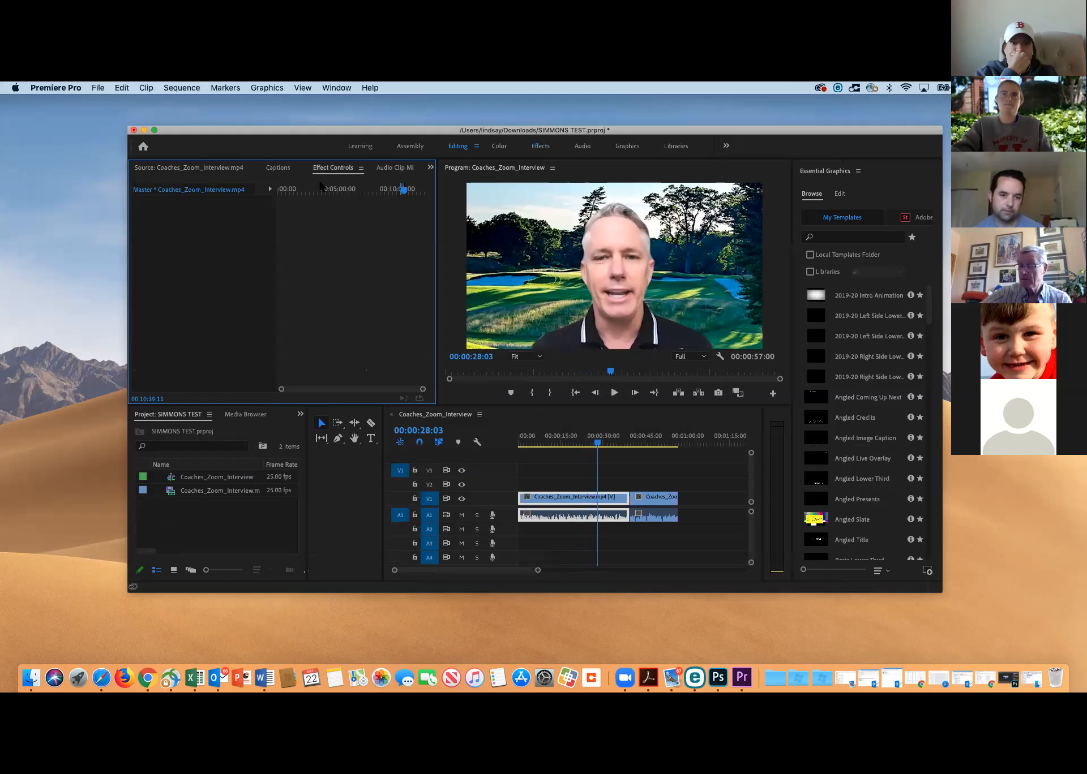
pyautogui.click(613, 517)
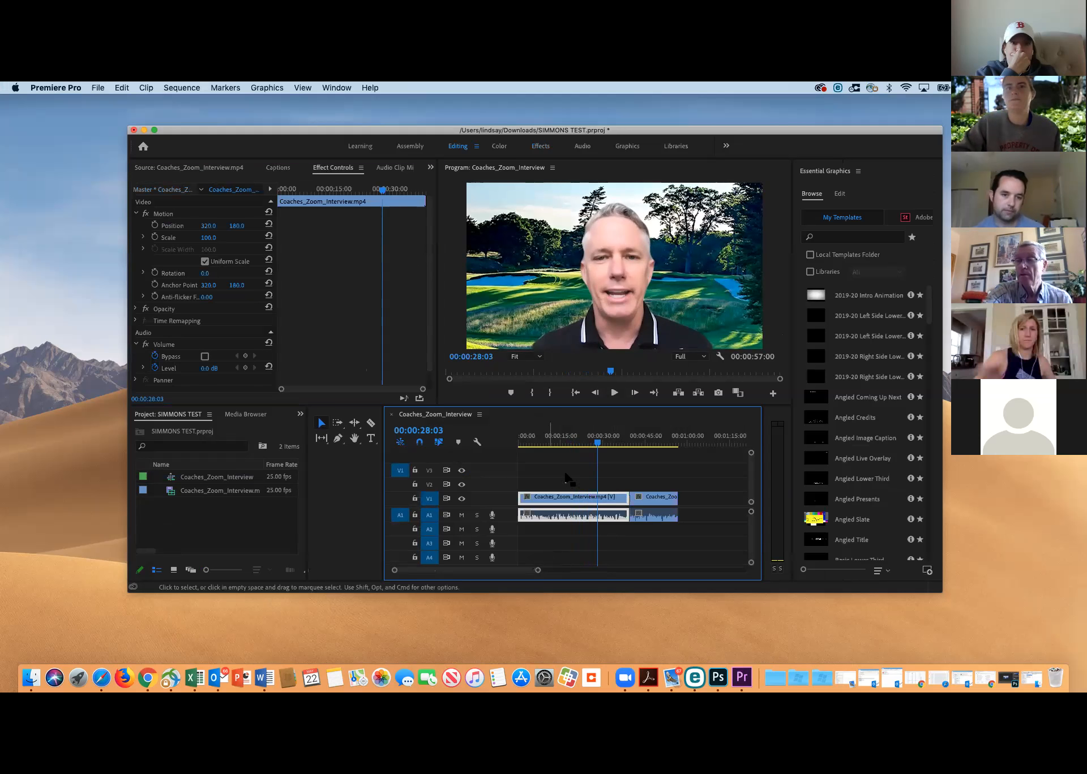
pyautogui.click(143, 369)
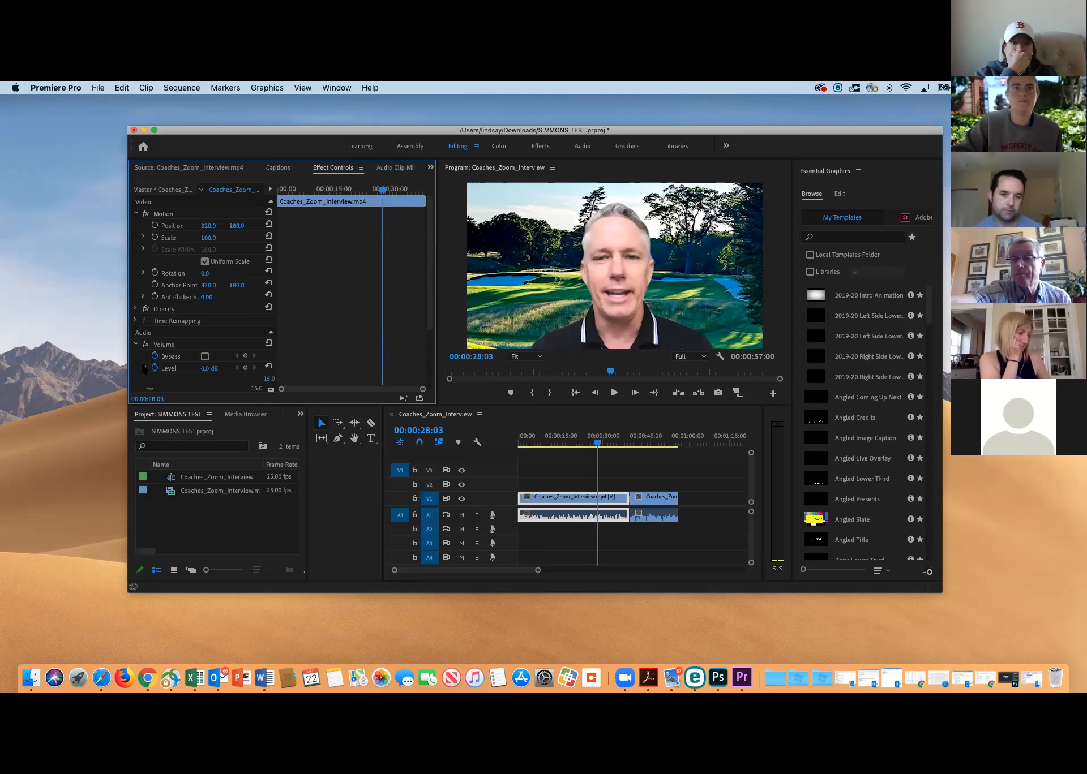
pyautogui.scroll(-3, 155, 357)
pyautogui.moveTo(211, 340); pyautogui.dragTo(219, 339)
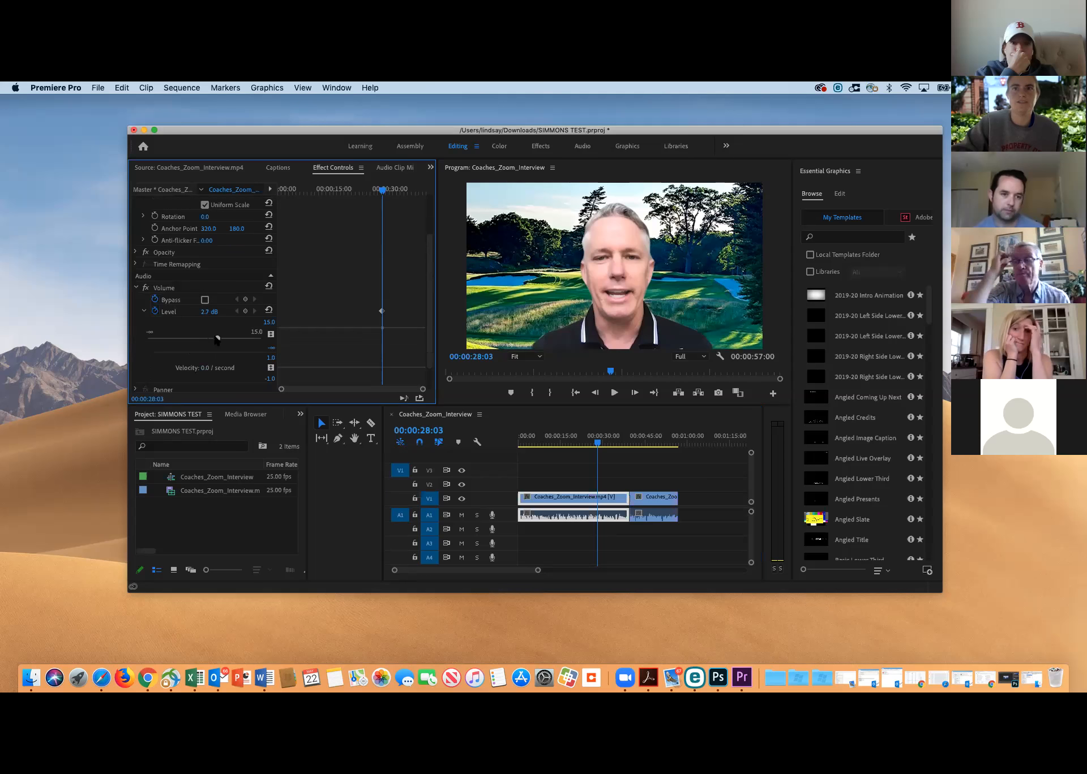
# Turn off keyframing for the clip's audio Level, deleting its keyframes, and set the level to 7.8 dB
pyautogui.click(155, 311)
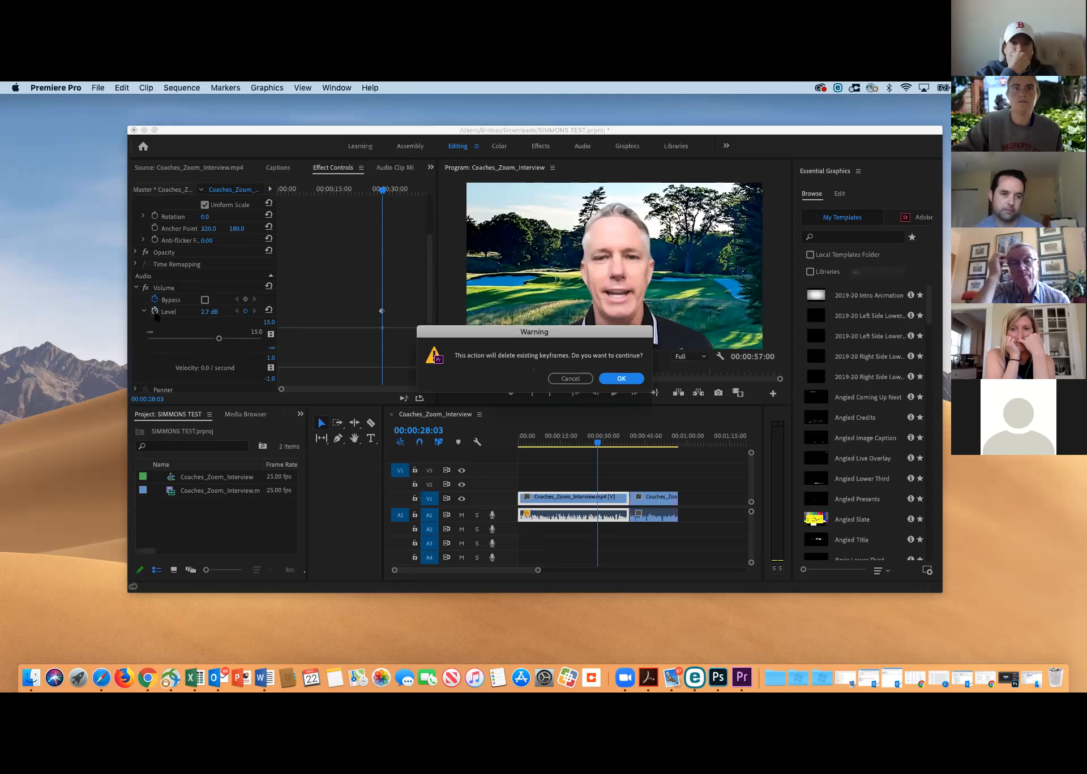
pyautogui.click(618, 376)
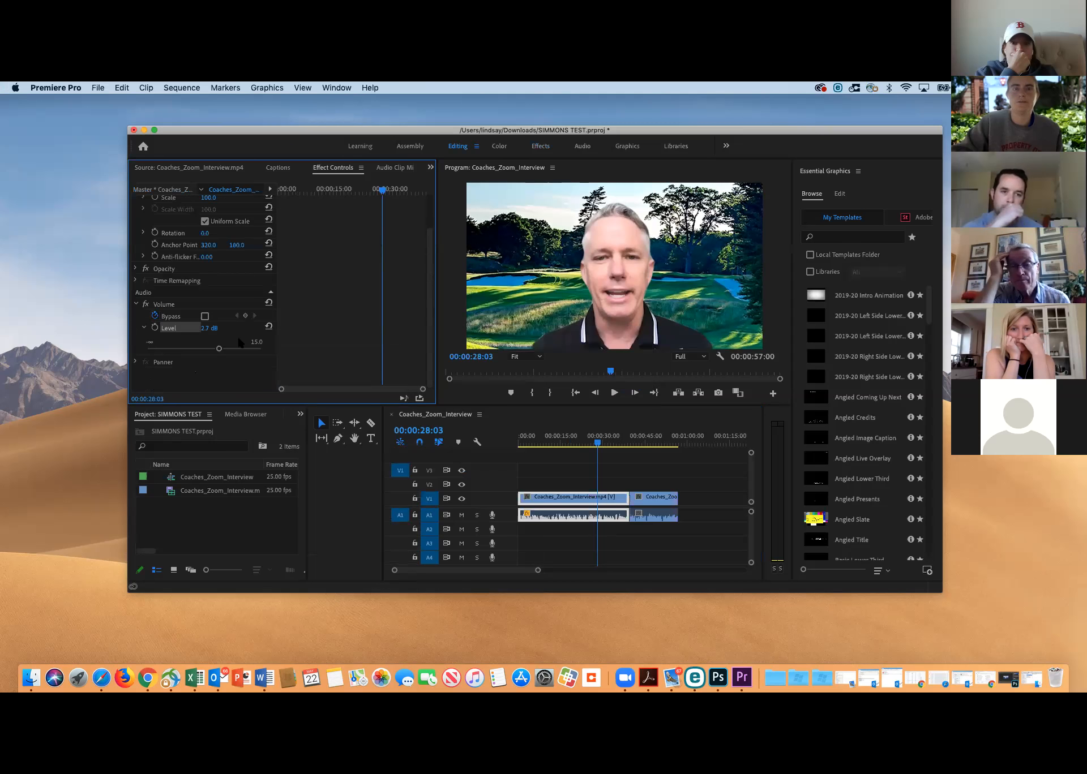
pyautogui.moveTo(218, 348); pyautogui.dragTo(232, 350)
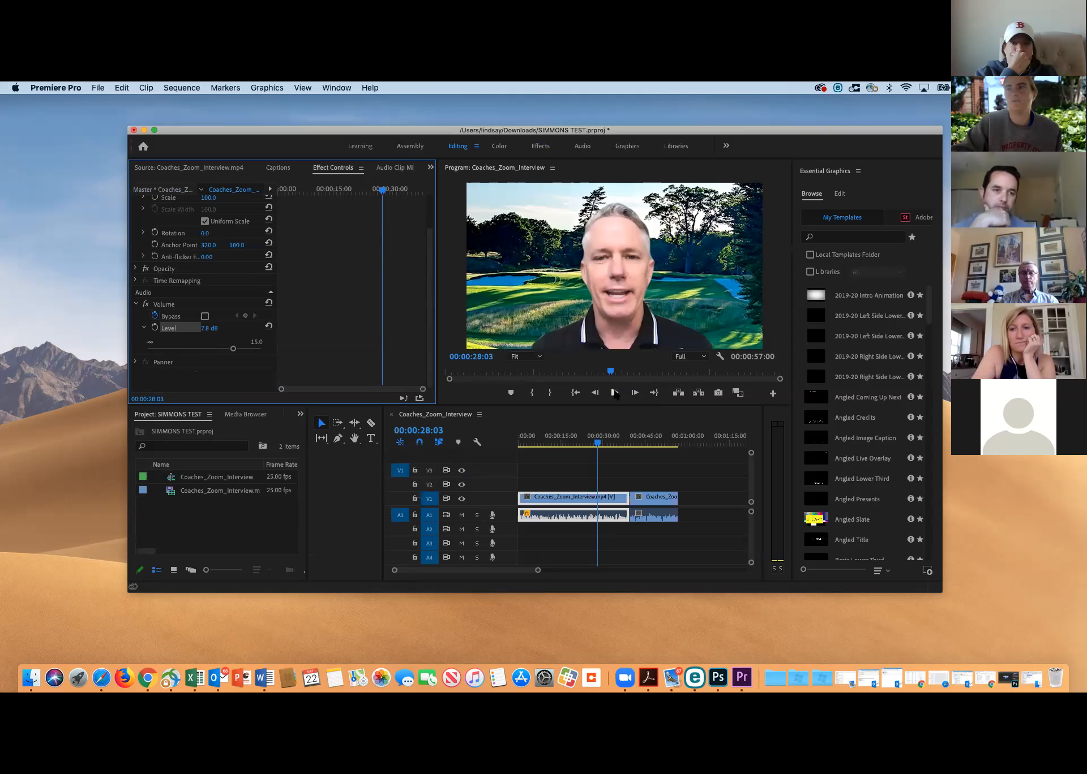
# Play the sequence from 00:00:03:10 to 00:00:13:02 to hear the first interview clip's adjusted volume
pyautogui.moveTo(598, 444); pyautogui.dragTo(528, 442)
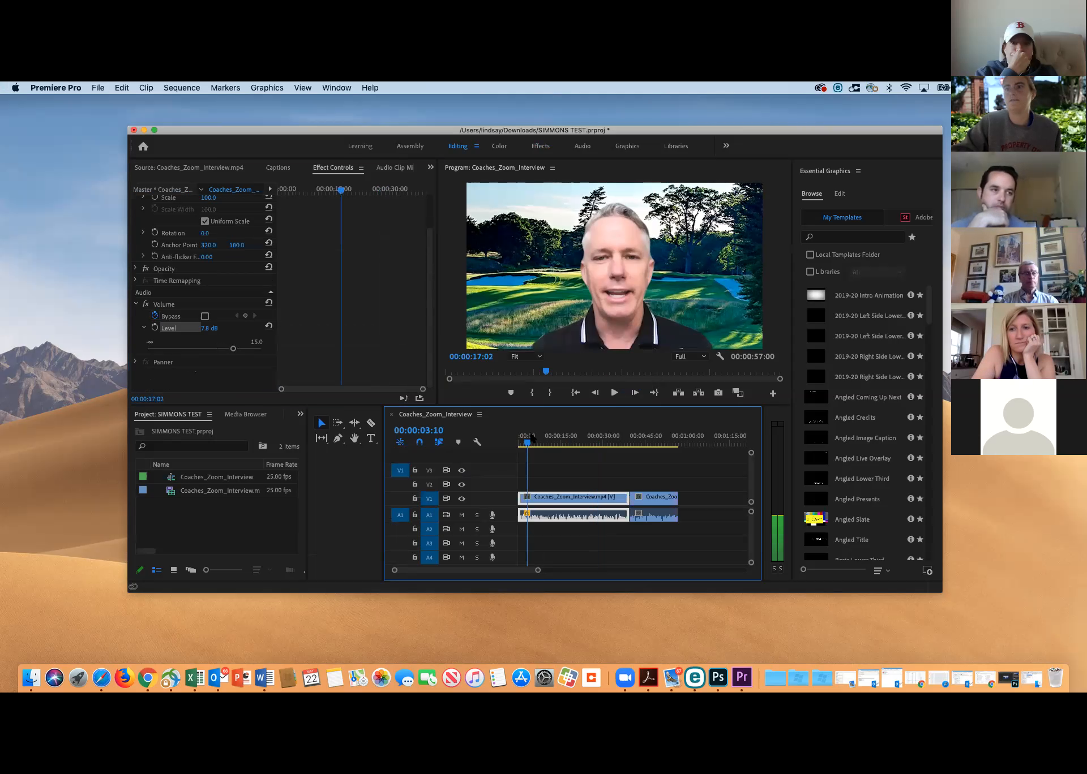
pyautogui.click(617, 392)
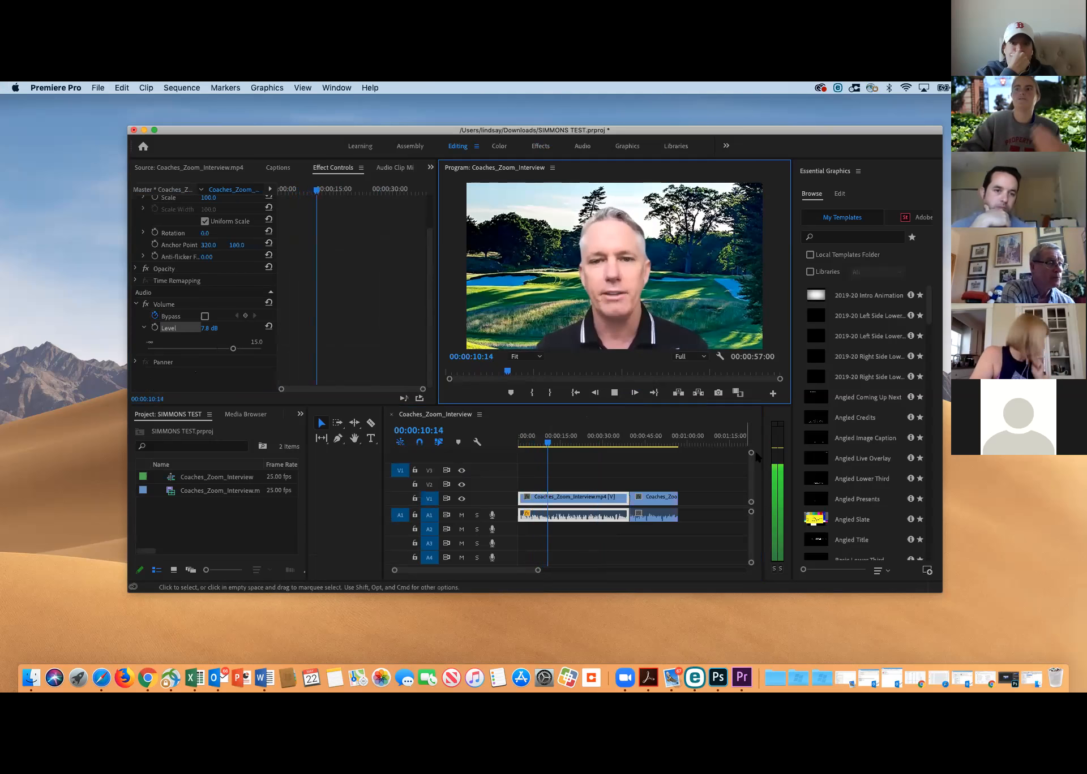
pyautogui.click(615, 393)
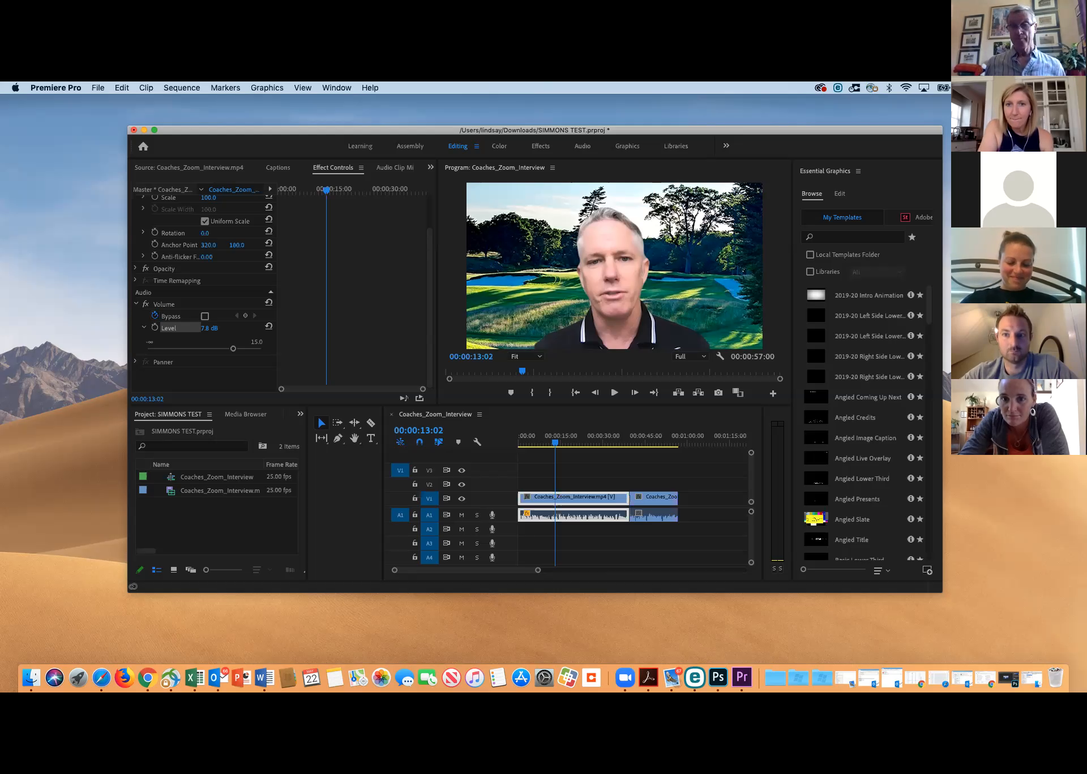
# Switch to Adobe Spark in a maximized browser window and create a new Web page project
pyautogui.click(614, 266)
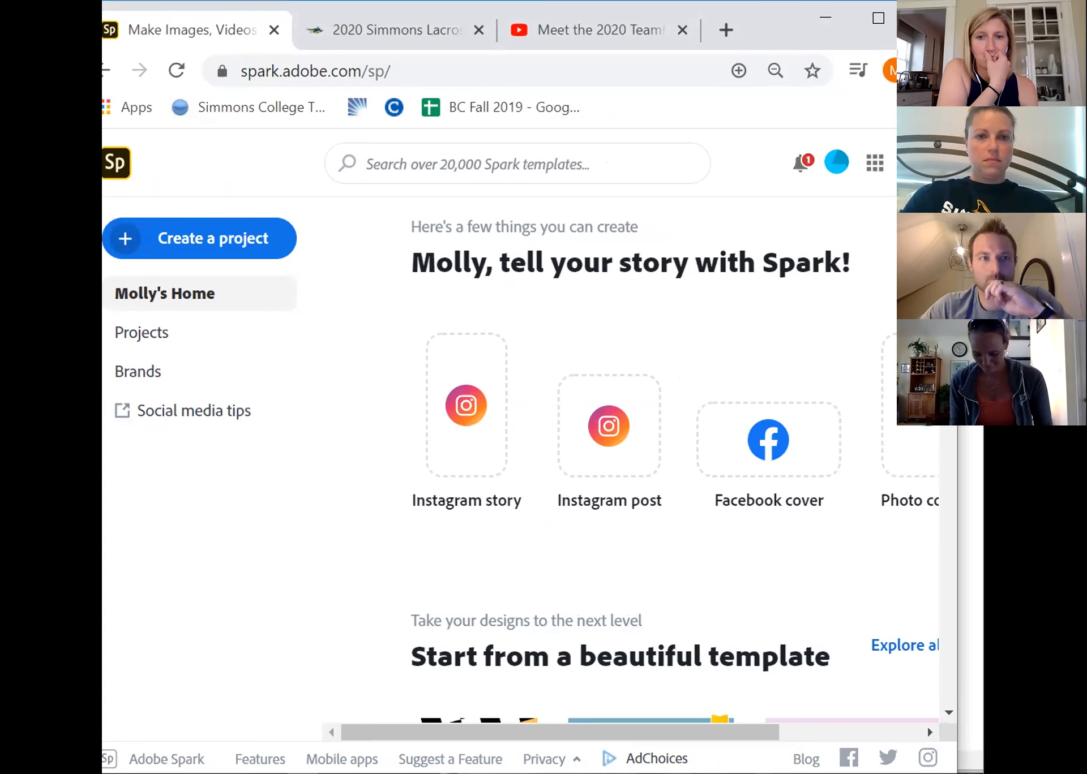
pyautogui.click(878, 18)
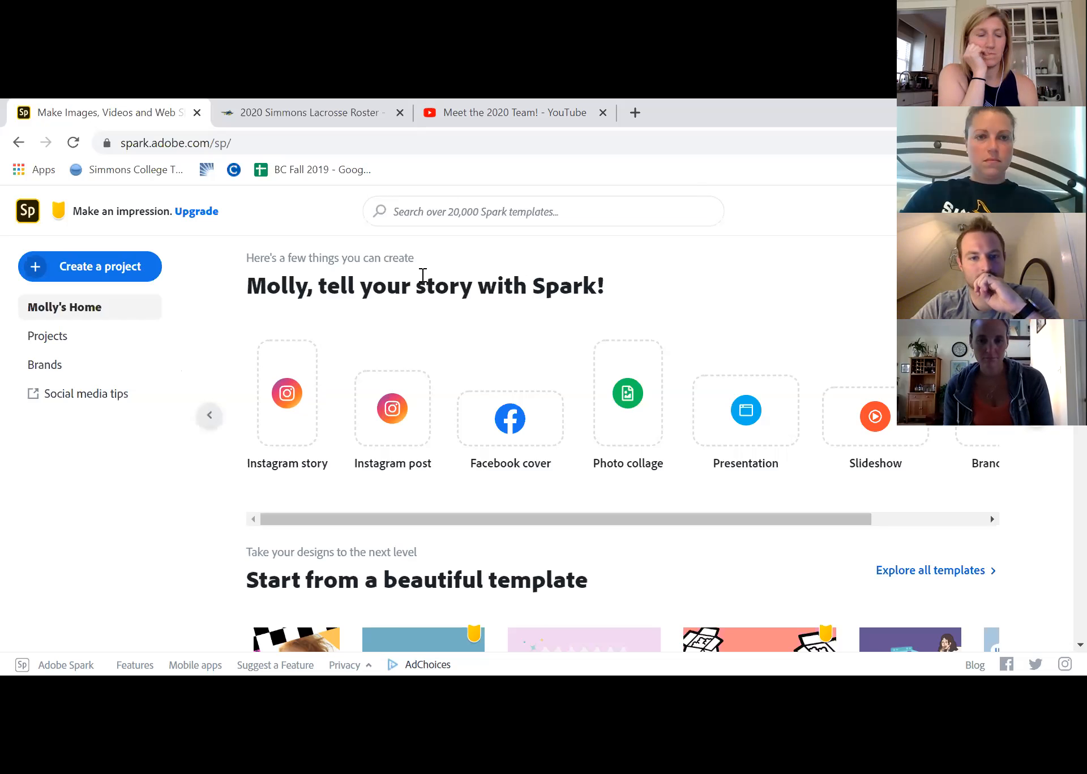
pyautogui.click(115, 277)
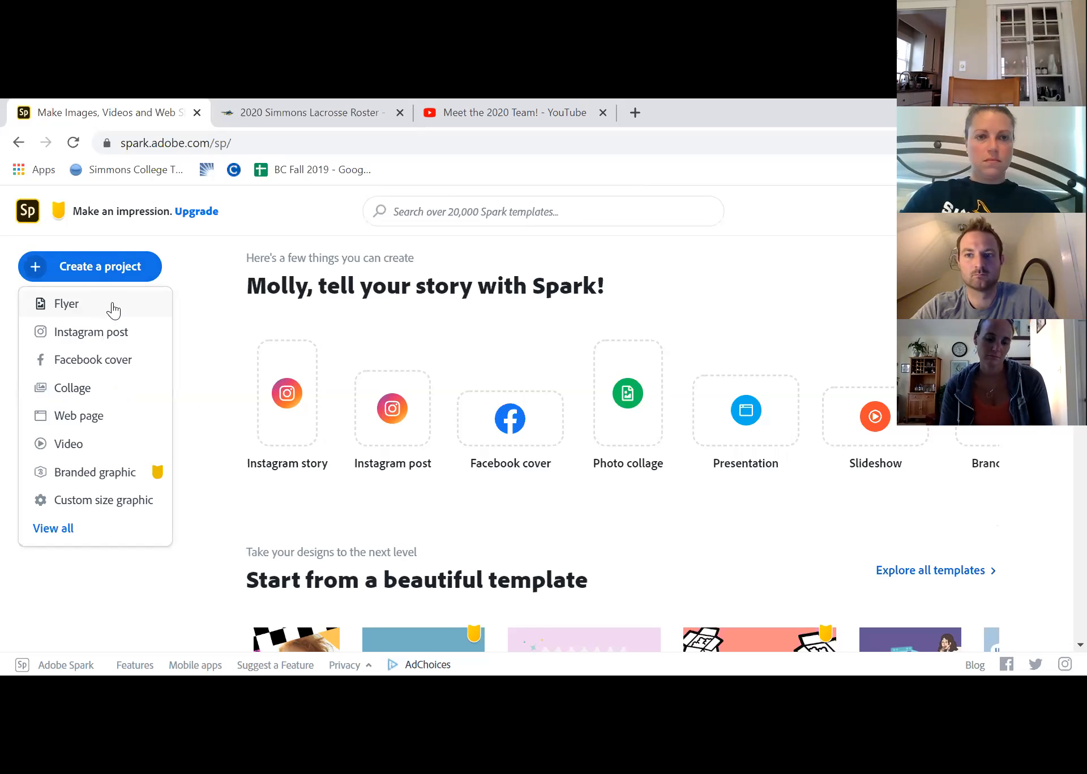
pyautogui.click(80, 416)
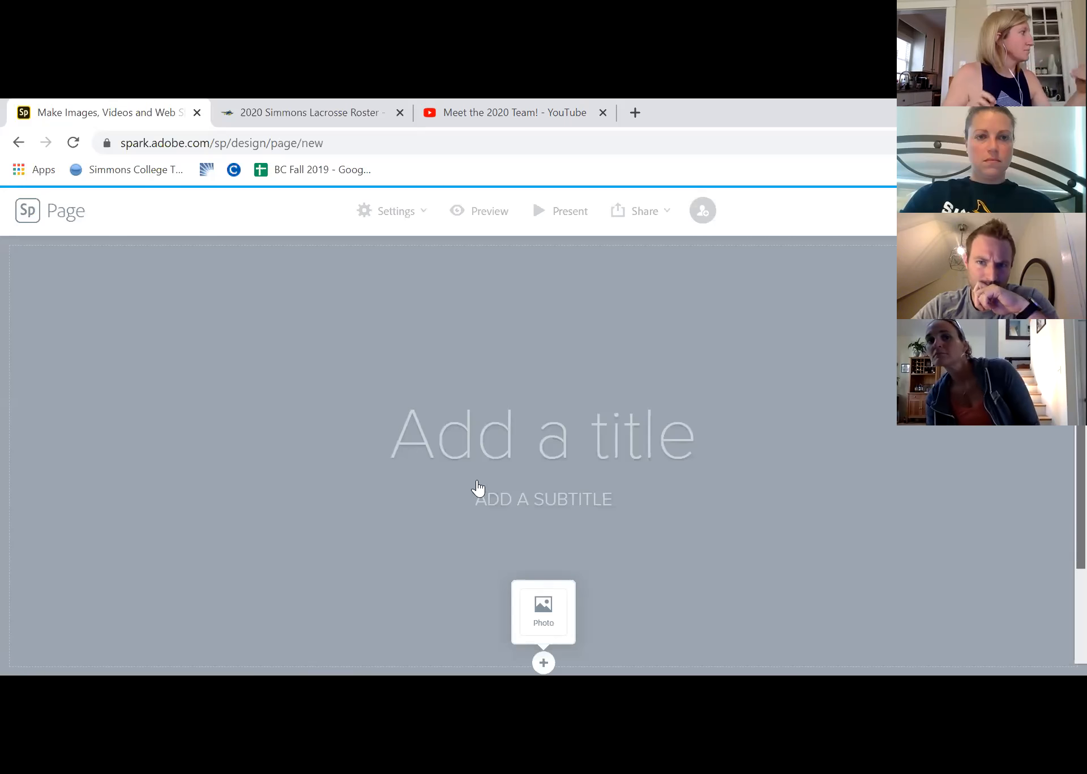
# Give the new Spark page the title "Simmons Lacrosse"
pyautogui.click(544, 441)
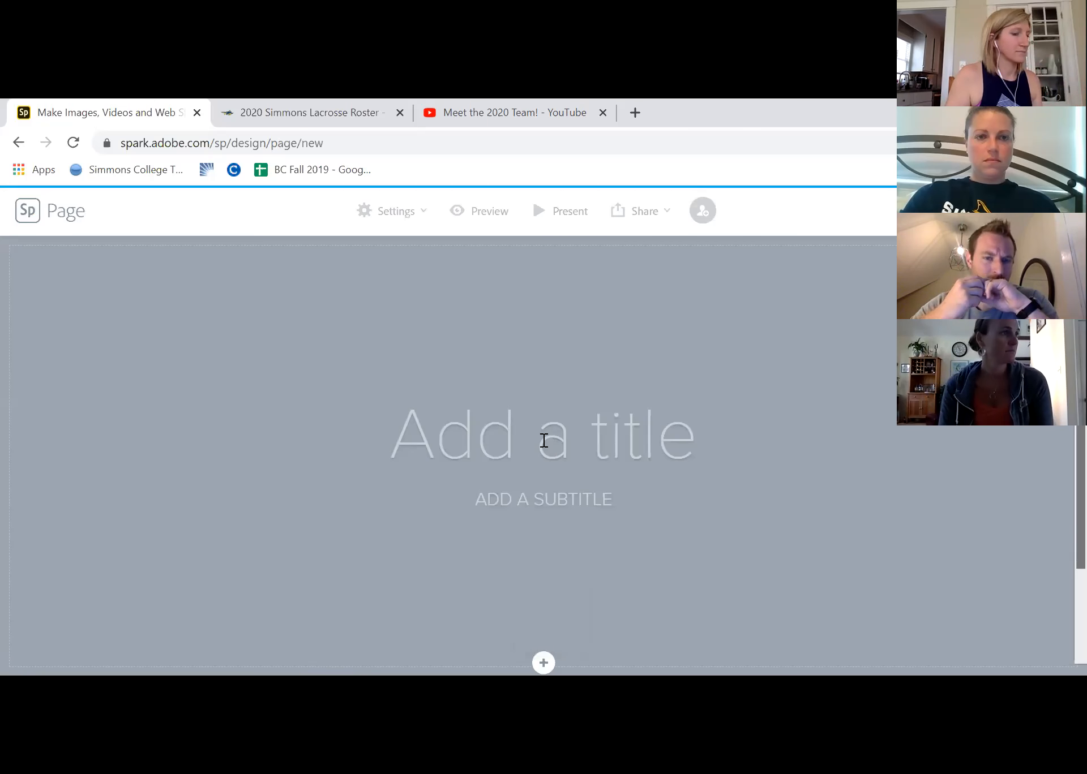
pyautogui.write('Simmons Lacrosse')
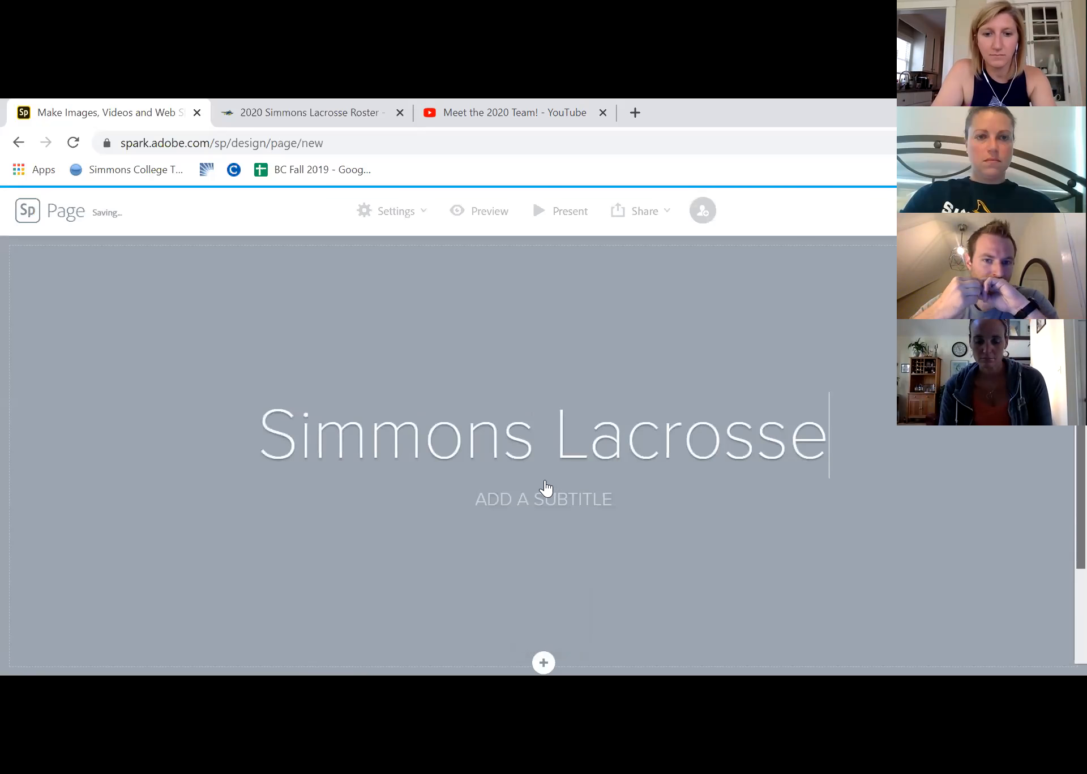
# Enter the date "MAY 22ND," as the page's subtitle below the title
pyautogui.click(547, 499)
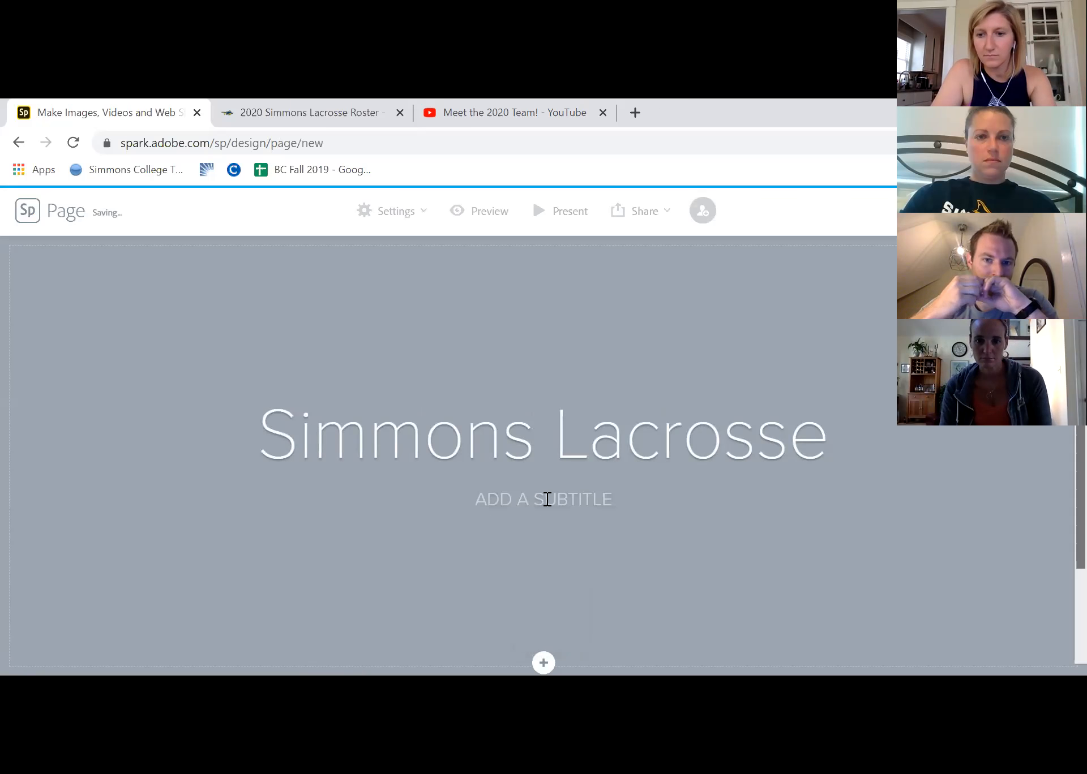
pyautogui.write('MAY ')
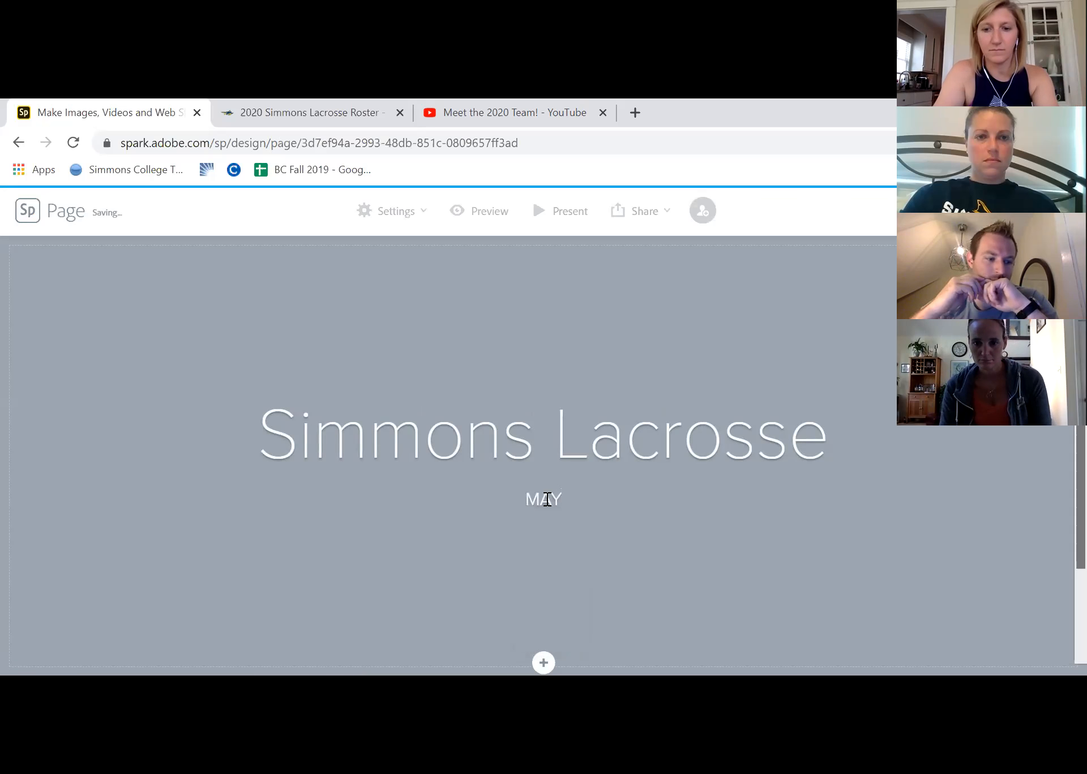
pyautogui.write('22ND')
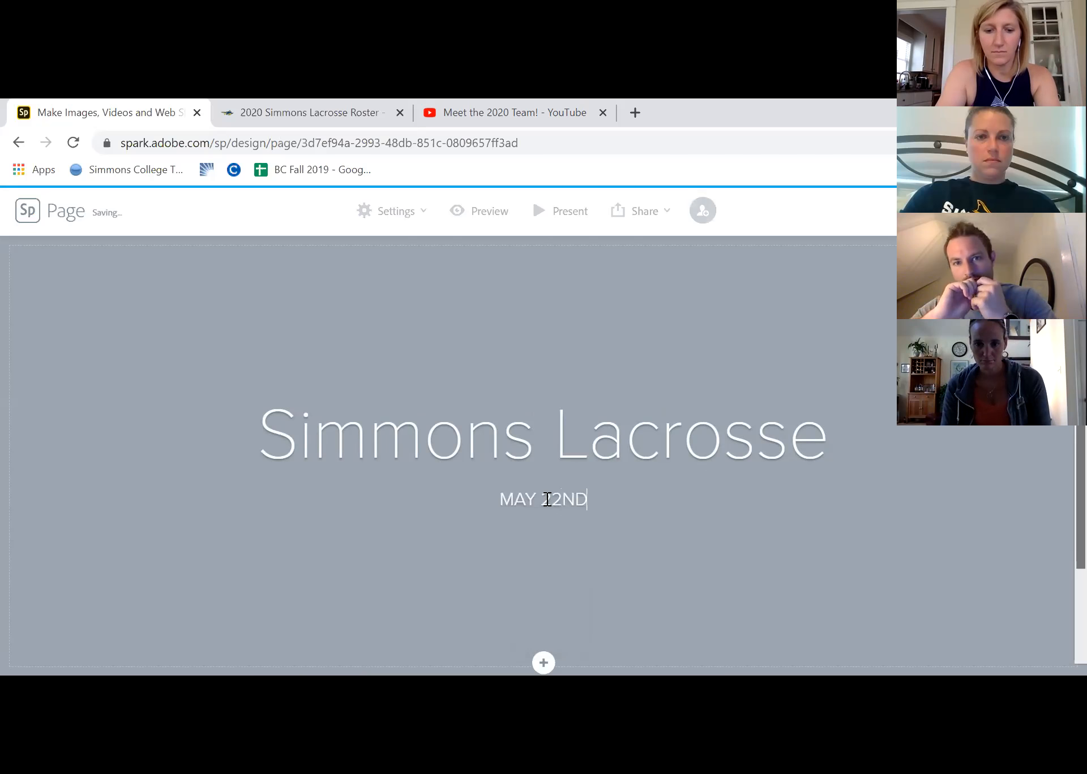
pyautogui.write(', 202')
pyautogui.press('BackSpace')
pyautogui.press('BackSpace')
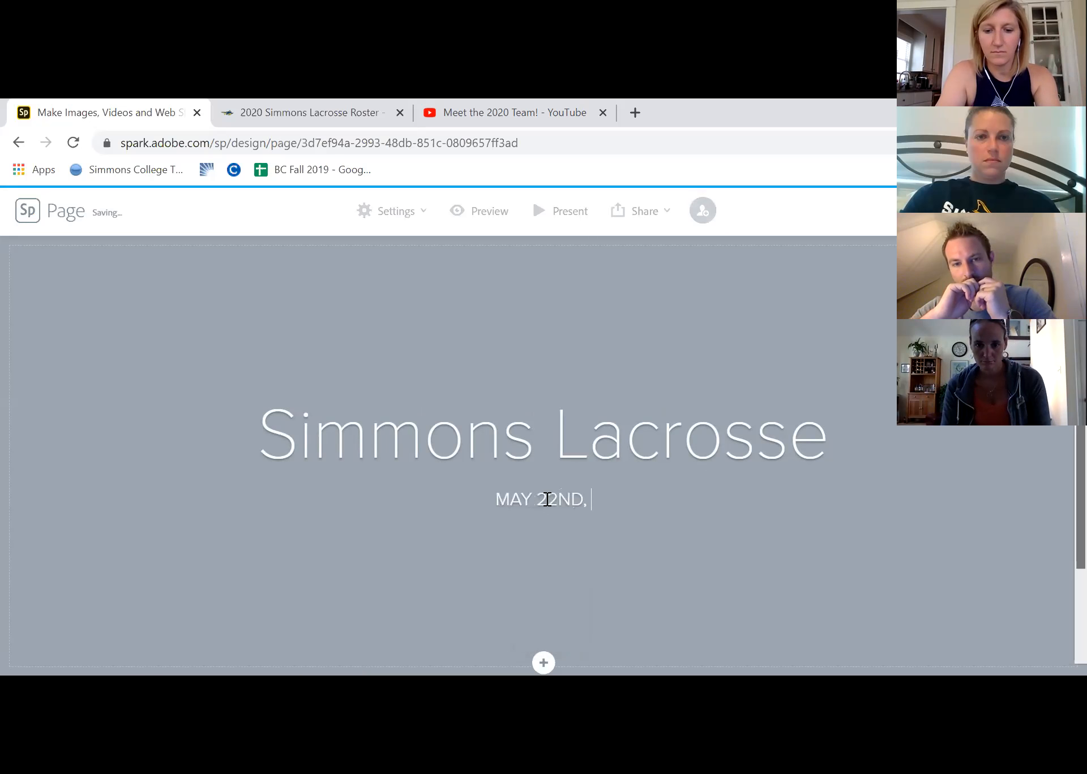
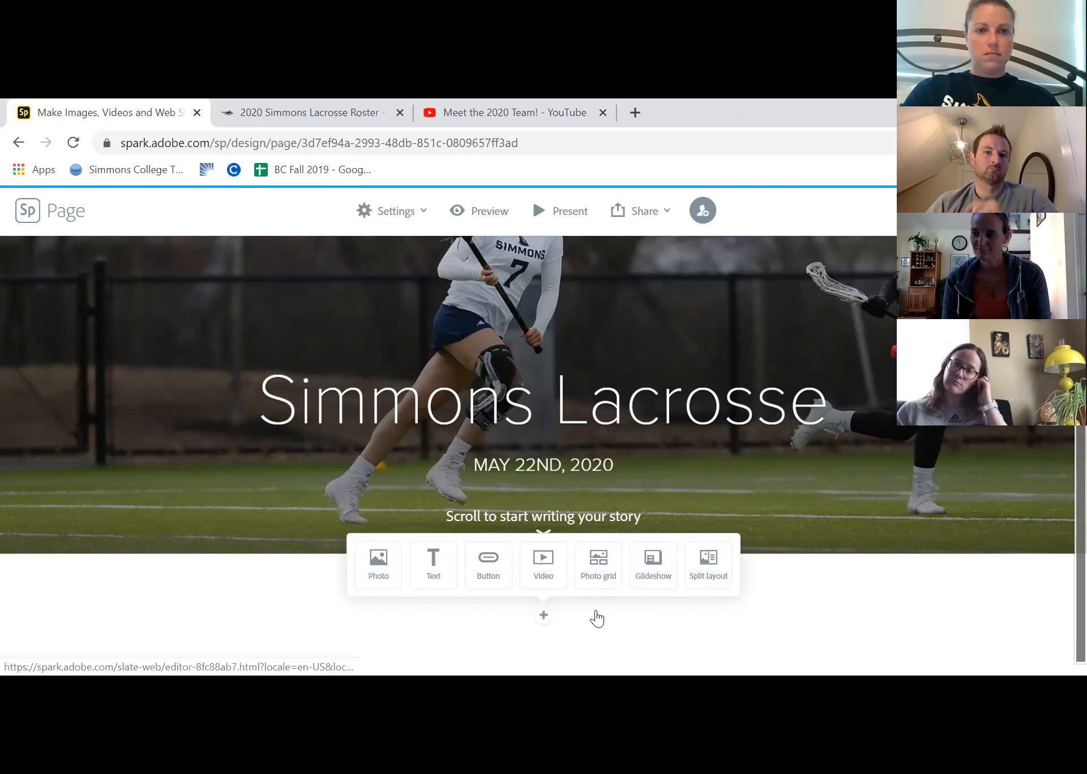
# Insert a glideshow below the page header with lacrosse photos from the Pictures folder, including IMG_6418, the Westborough player and the stick-tunnel entrance
pyautogui.click(648, 582)
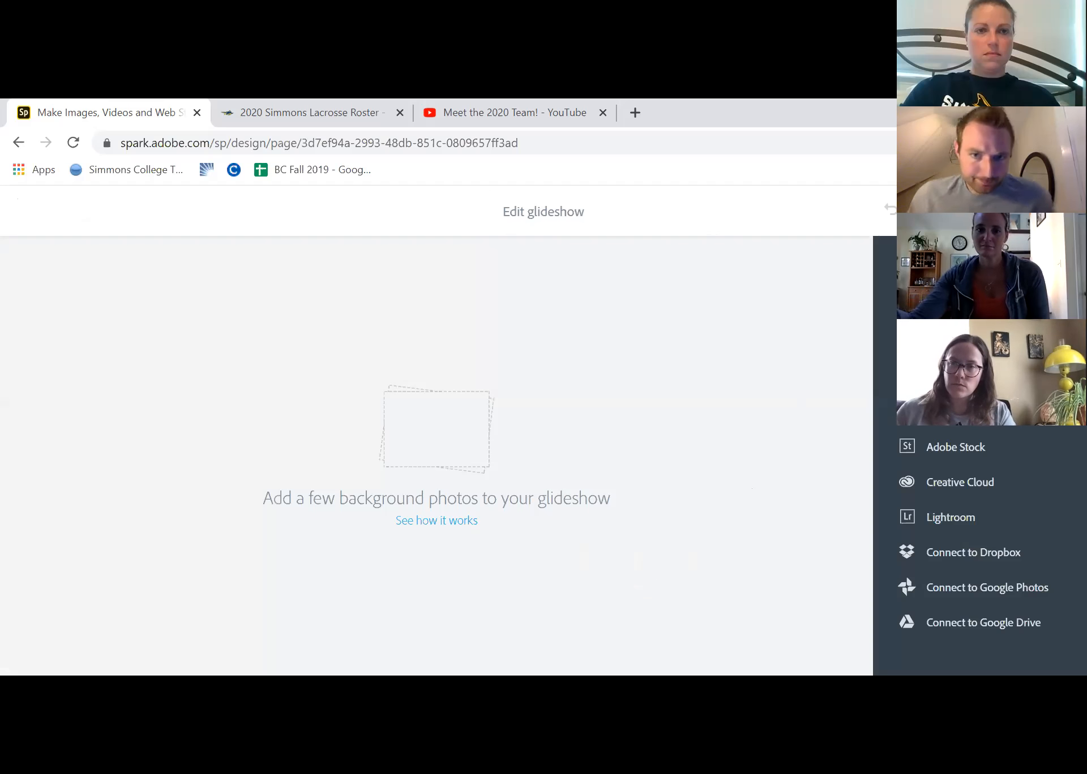
pyautogui.click(955, 377)
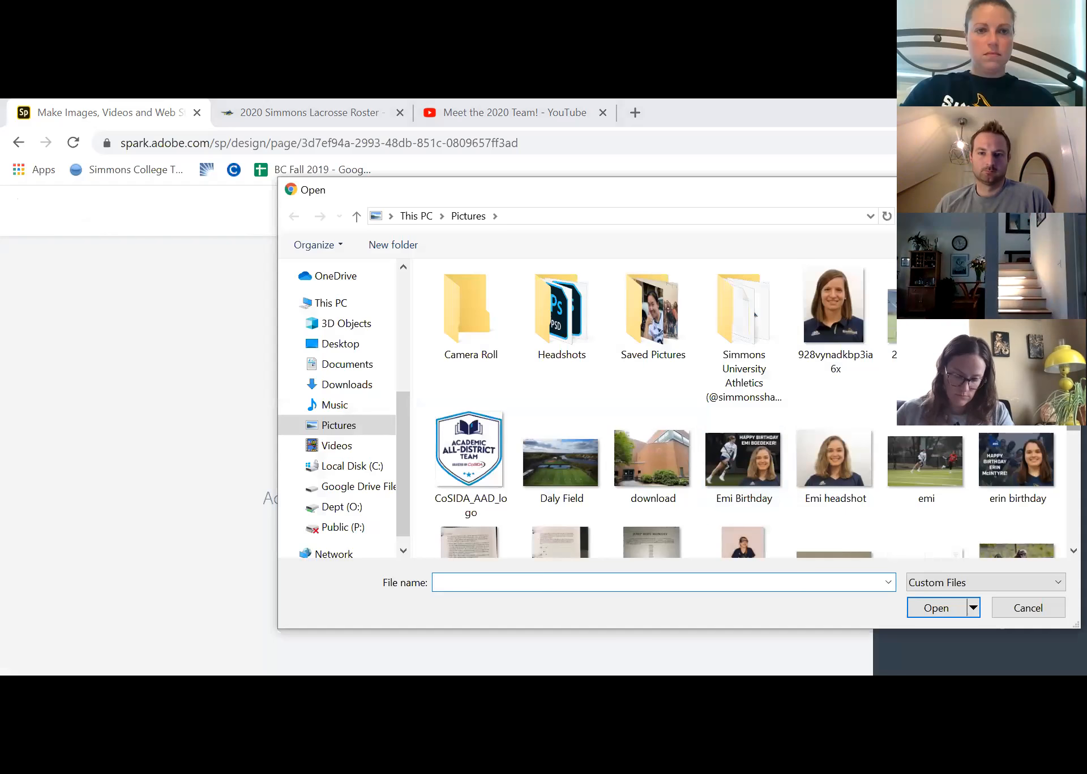
pyautogui.scroll(-3, 848, 413)
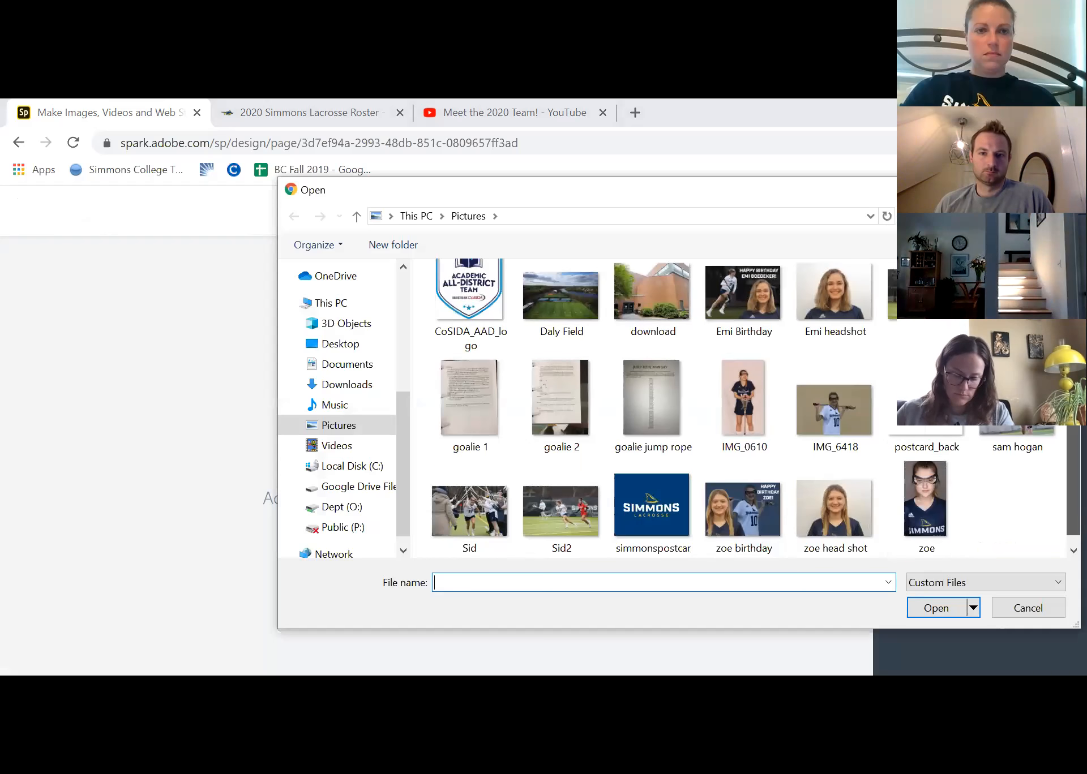
pyautogui.click(853, 419)
pyautogui.keyDown('ctrl'); pyautogui.click(1017, 444); pyautogui.keyUp('ctrl')
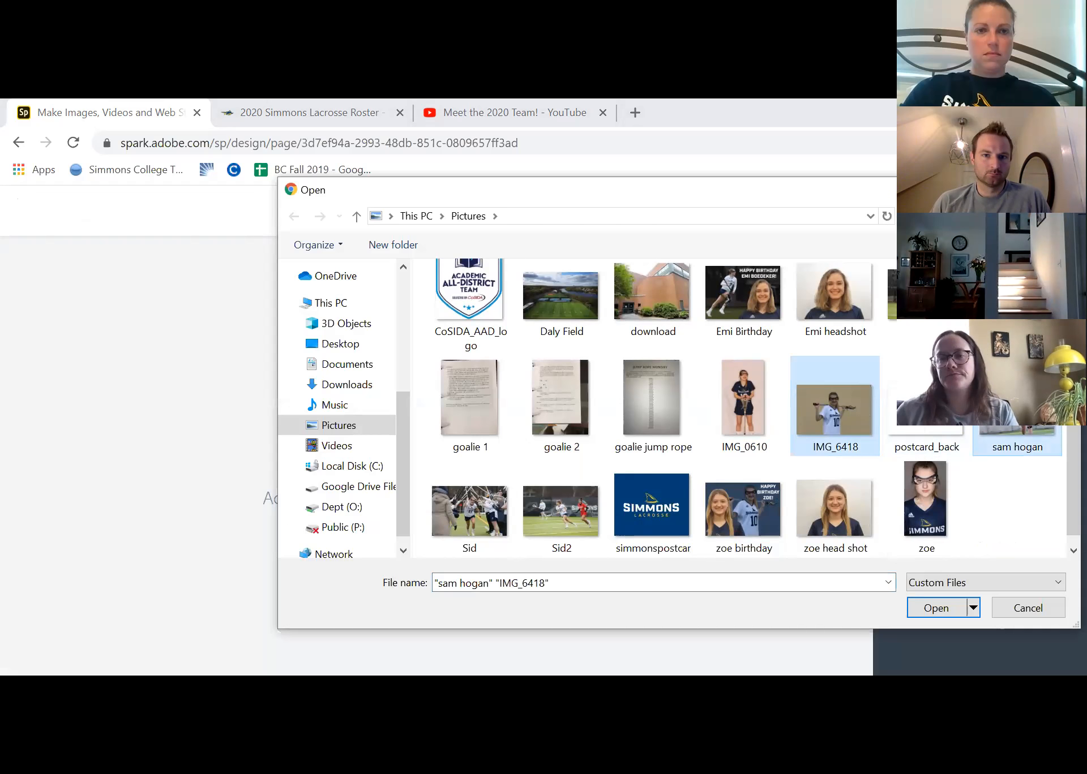
pyautogui.keyDown('ctrl'); pyautogui.click(755, 418); pyautogui.keyUp('ctrl')
pyautogui.keyDown('ctrl'); pyautogui.click(755, 418); pyautogui.keyUp('ctrl')
pyautogui.keyDown('ctrl'); pyautogui.click(485, 531); pyautogui.keyUp('ctrl')
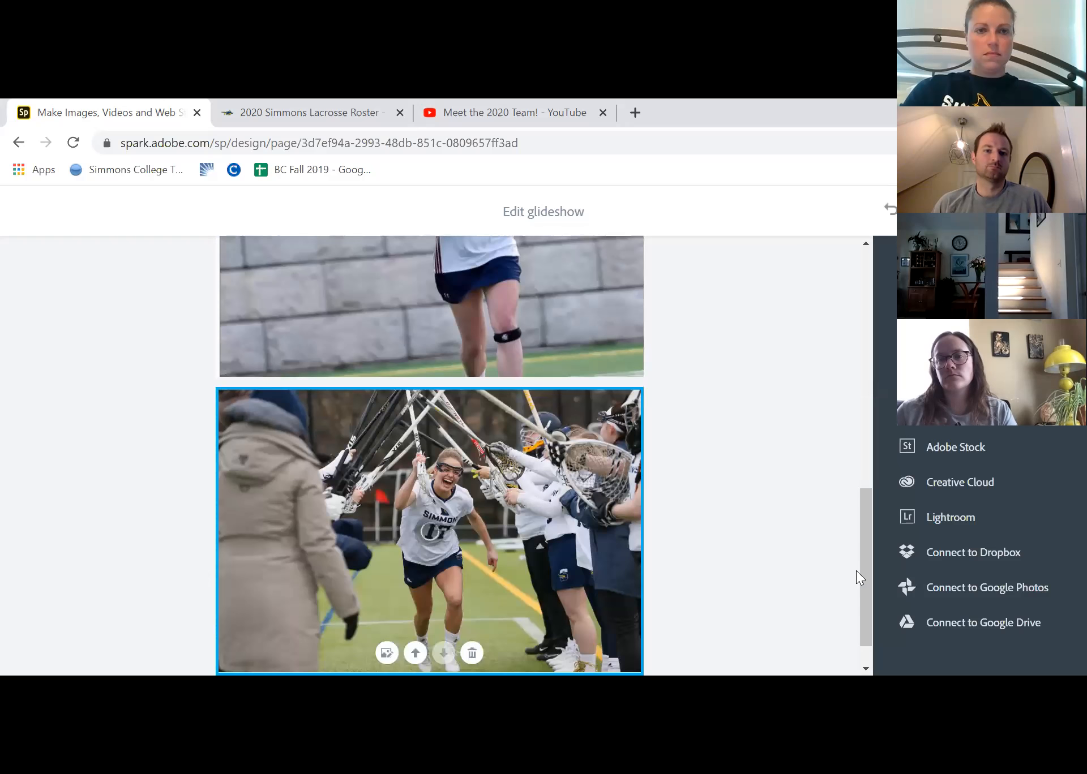
pyautogui.scroll(6, 871, 453)
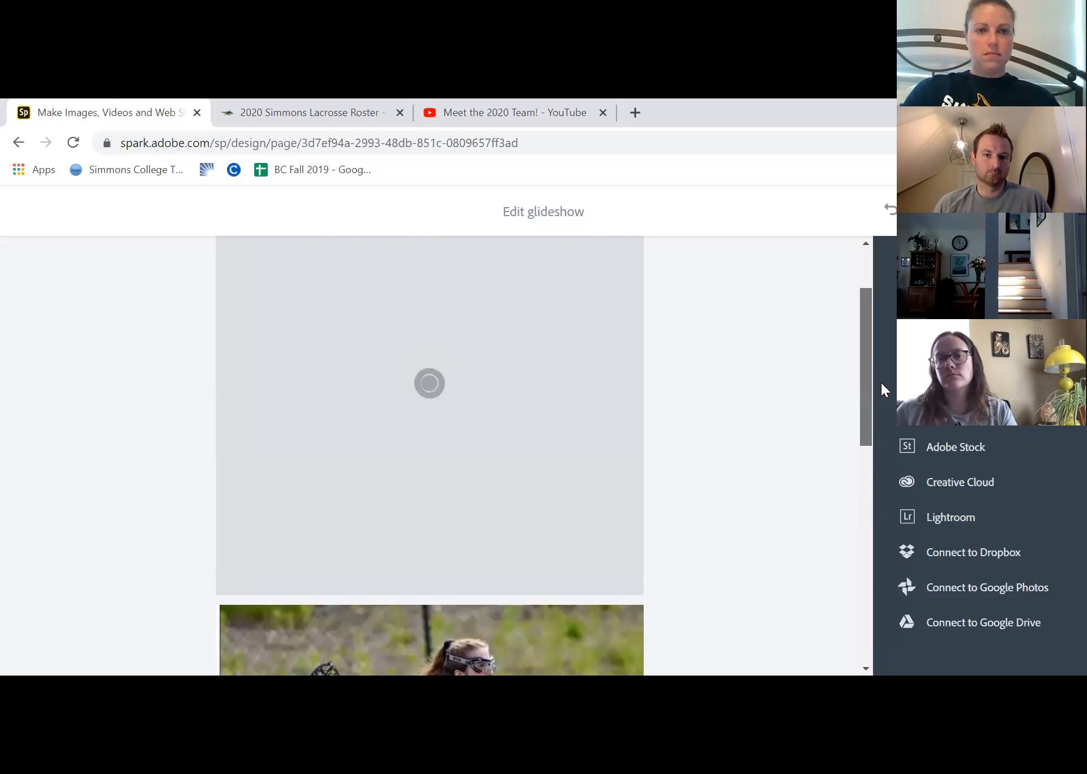
pyautogui.scroll(-4, 878, 419)
pyautogui.scroll(-6, 860, 569)
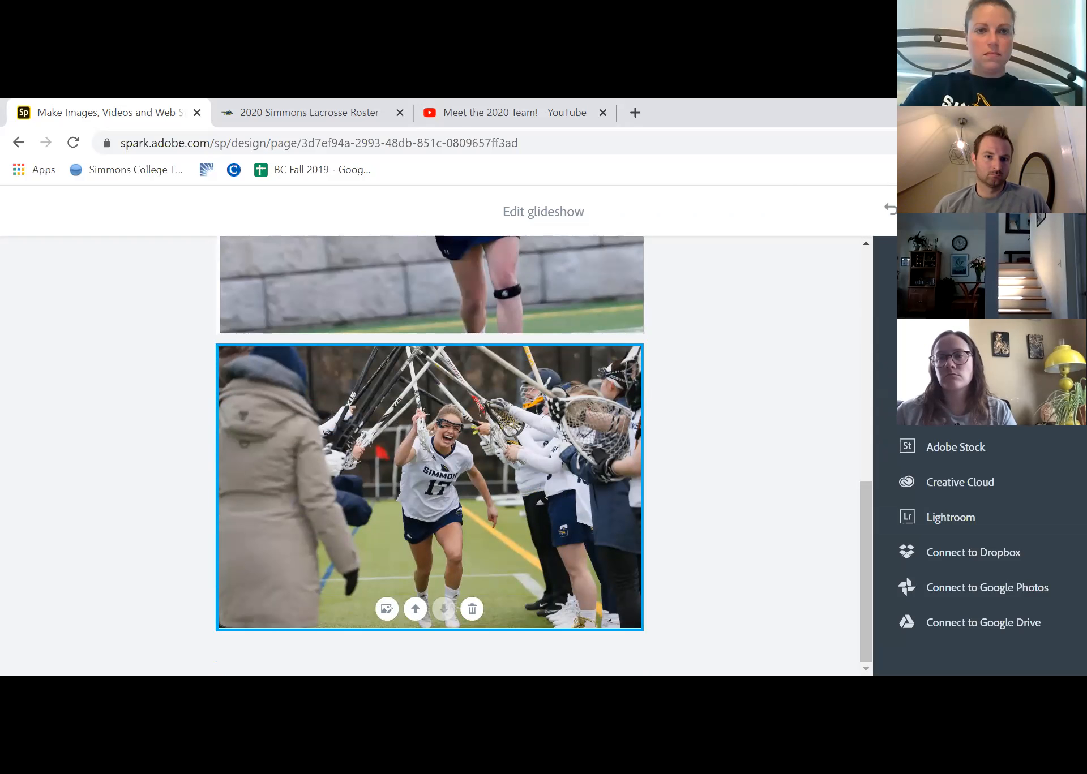
pyautogui.click(1035, 211)
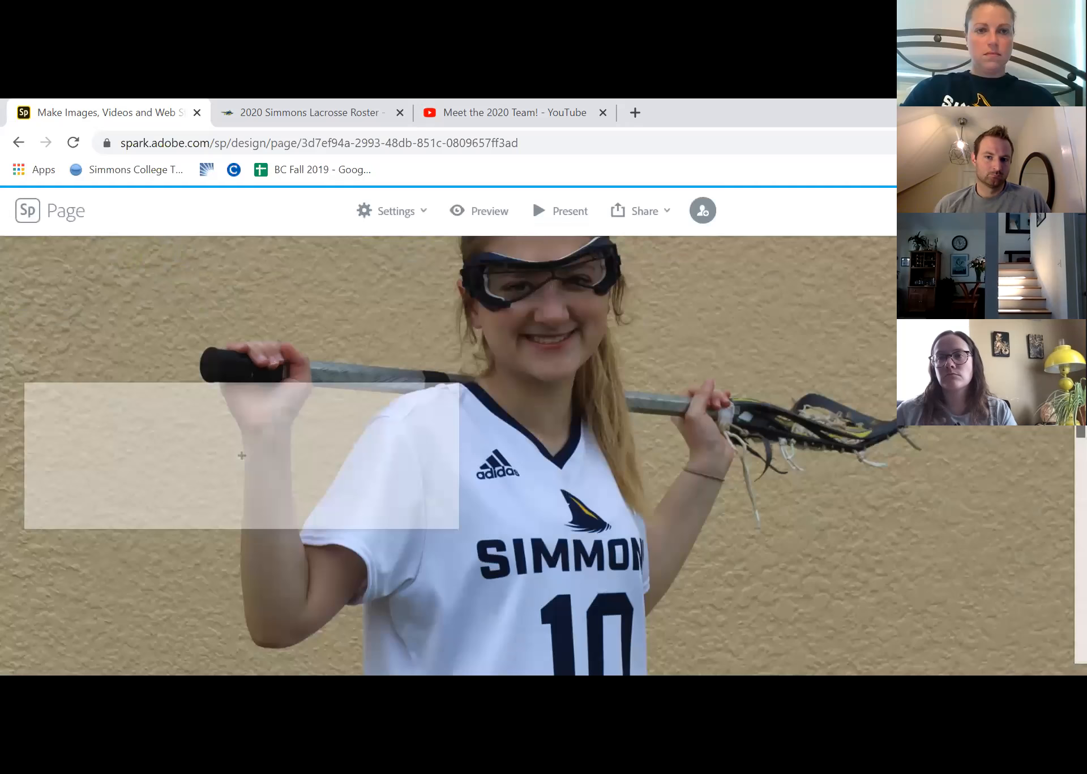
# Add a text caption on the Westborough number 17 slide with the player's full name followed by ", Sophomore, Nursing"
pyautogui.scroll(5, 543, 455)
pyautogui.scroll(5, 543, 455)
pyautogui.scroll(-4, 543, 455)
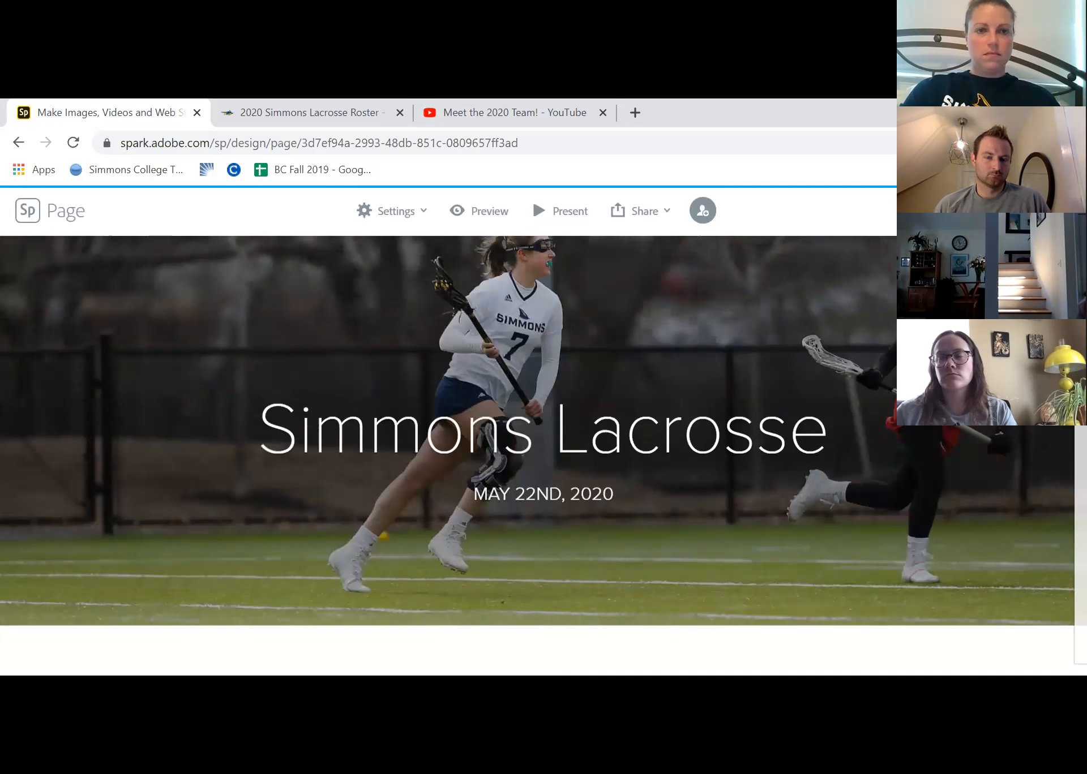
pyautogui.scroll(-5, 543, 455)
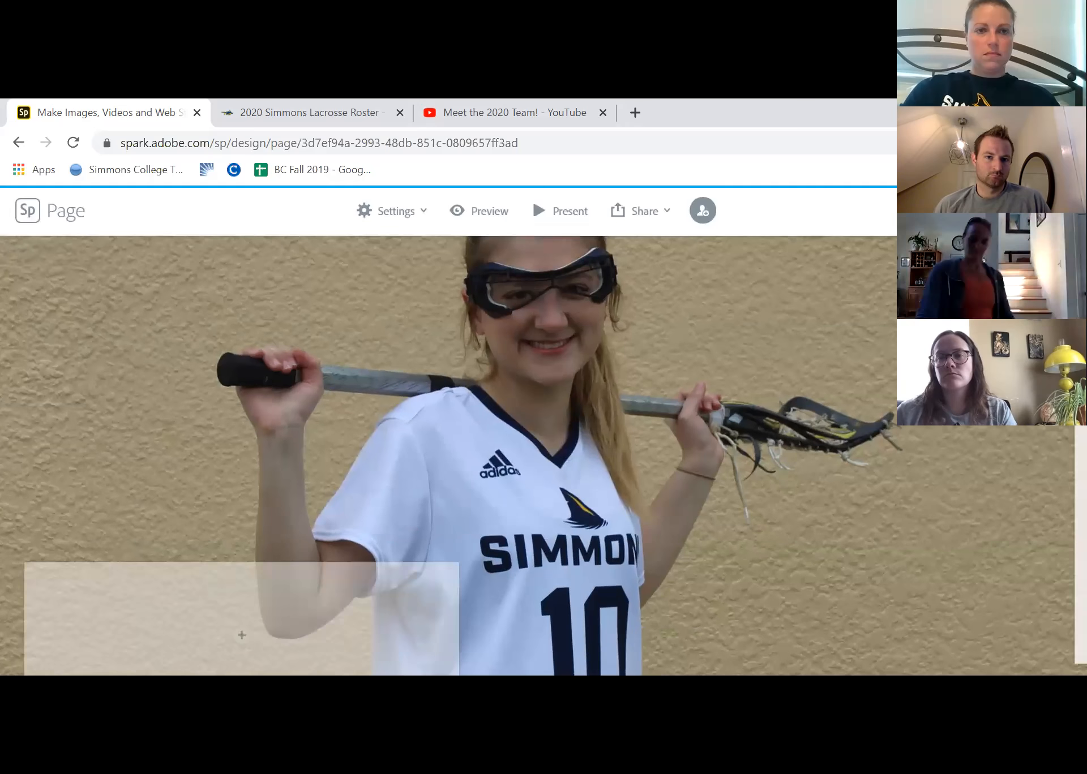
pyautogui.moveTo(1077, 398); pyautogui.dragTo(1064, 480)
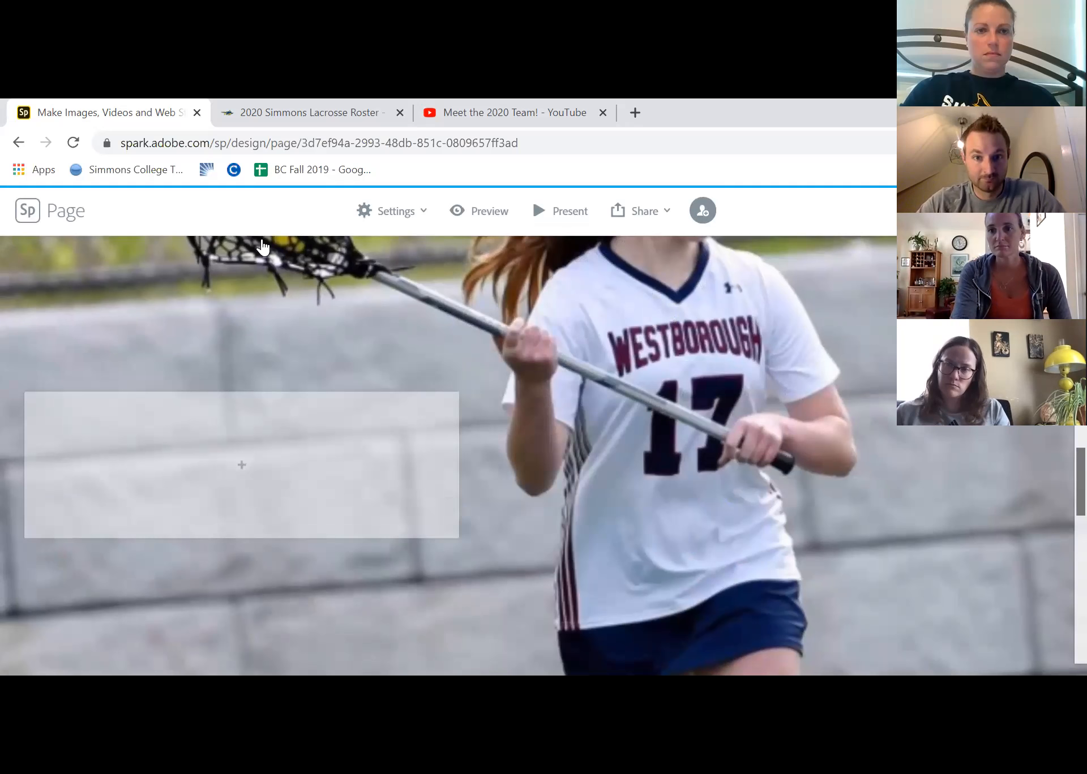
pyautogui.click(241, 464)
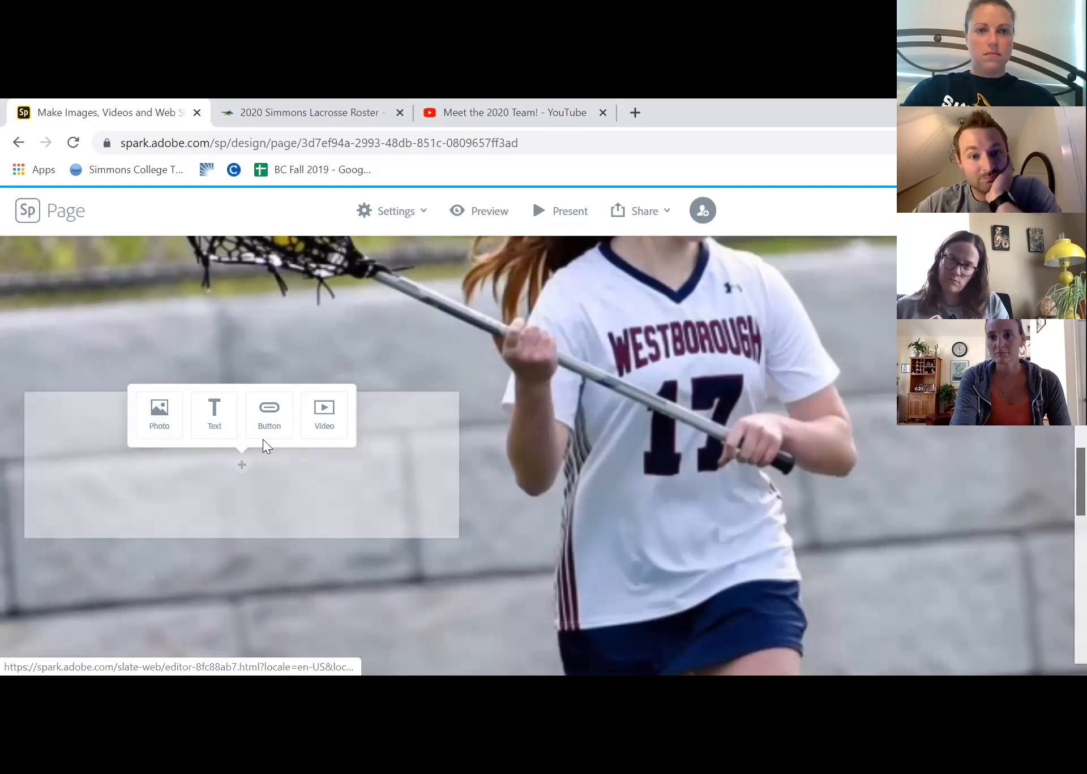
pyautogui.click(210, 433)
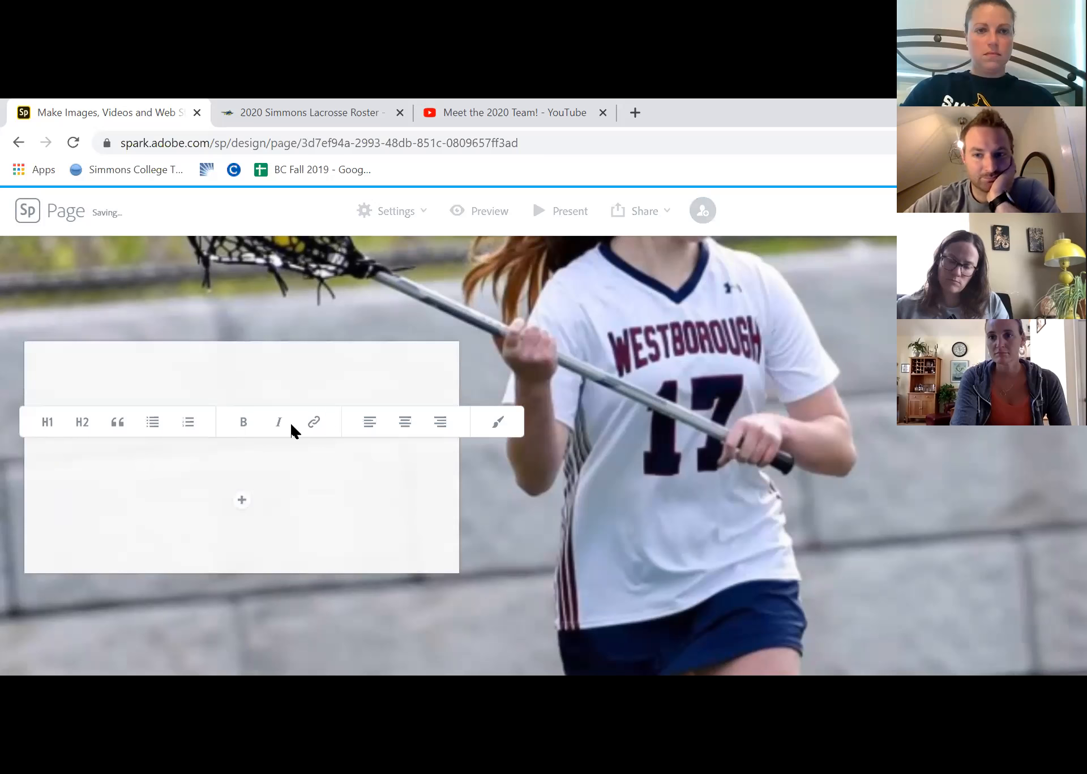
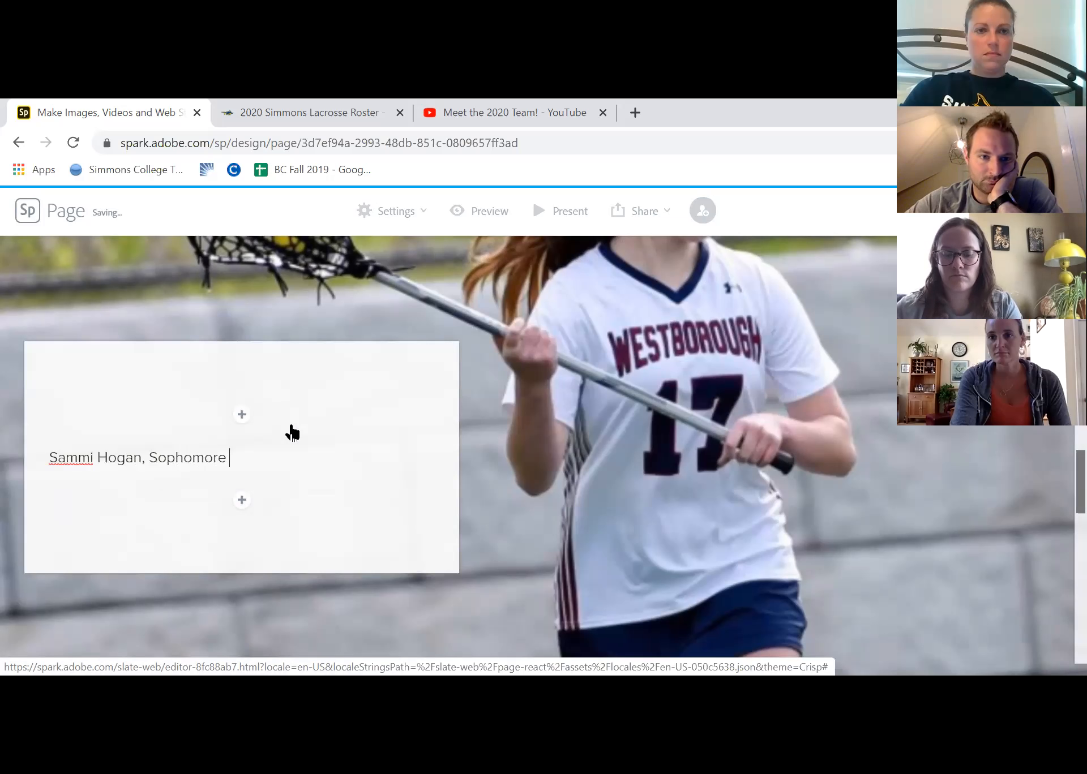
pyautogui.write(', Sophomore, Nursing')
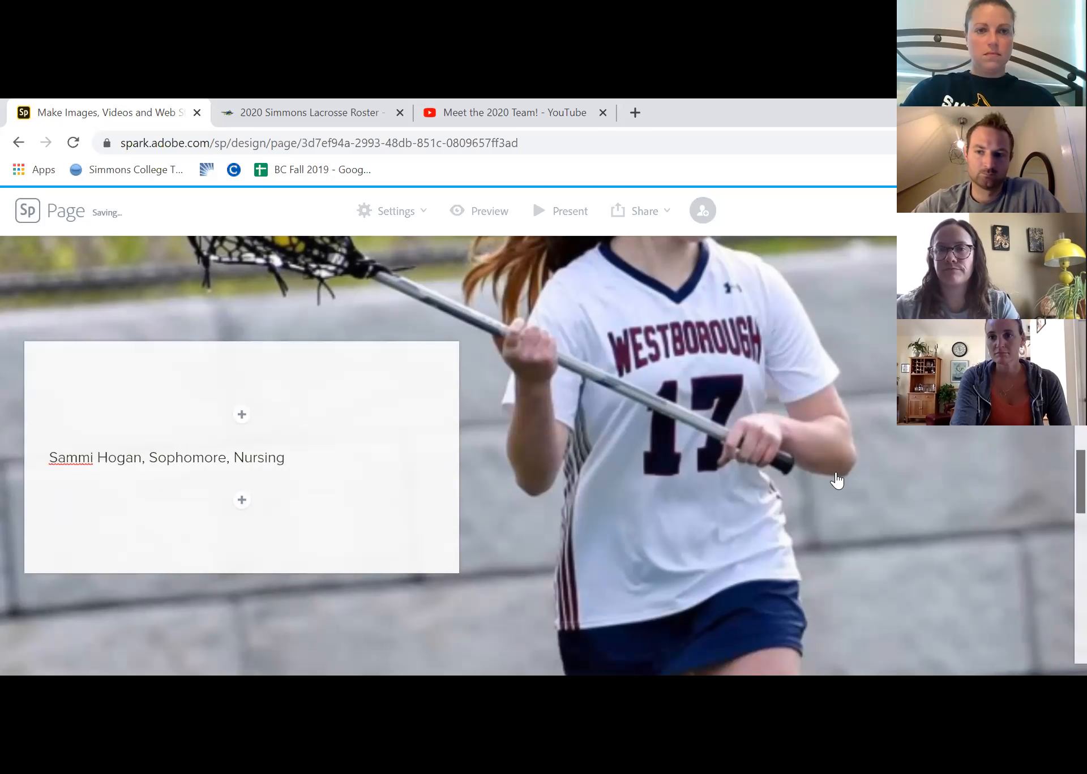
pyautogui.click(869, 471)
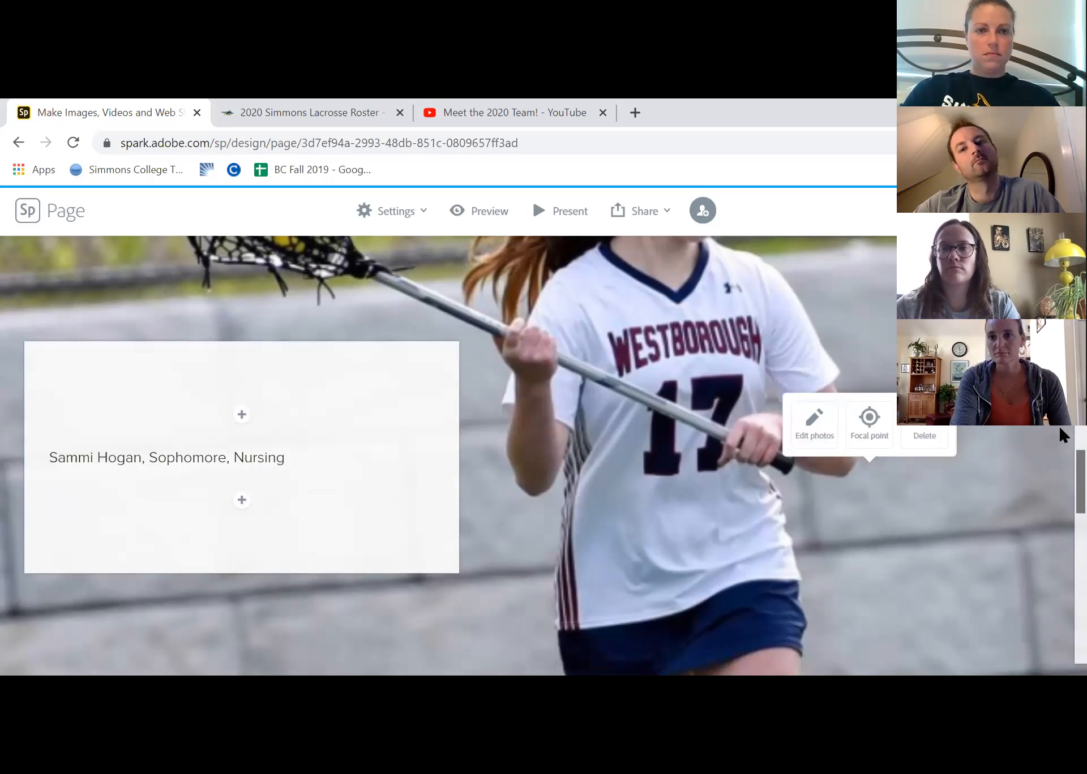
# Insert a button in the content box over the number 10 player's glideshow photo
pyautogui.scroll(5, 1060, 432)
pyautogui.scroll(-1, 453, 456)
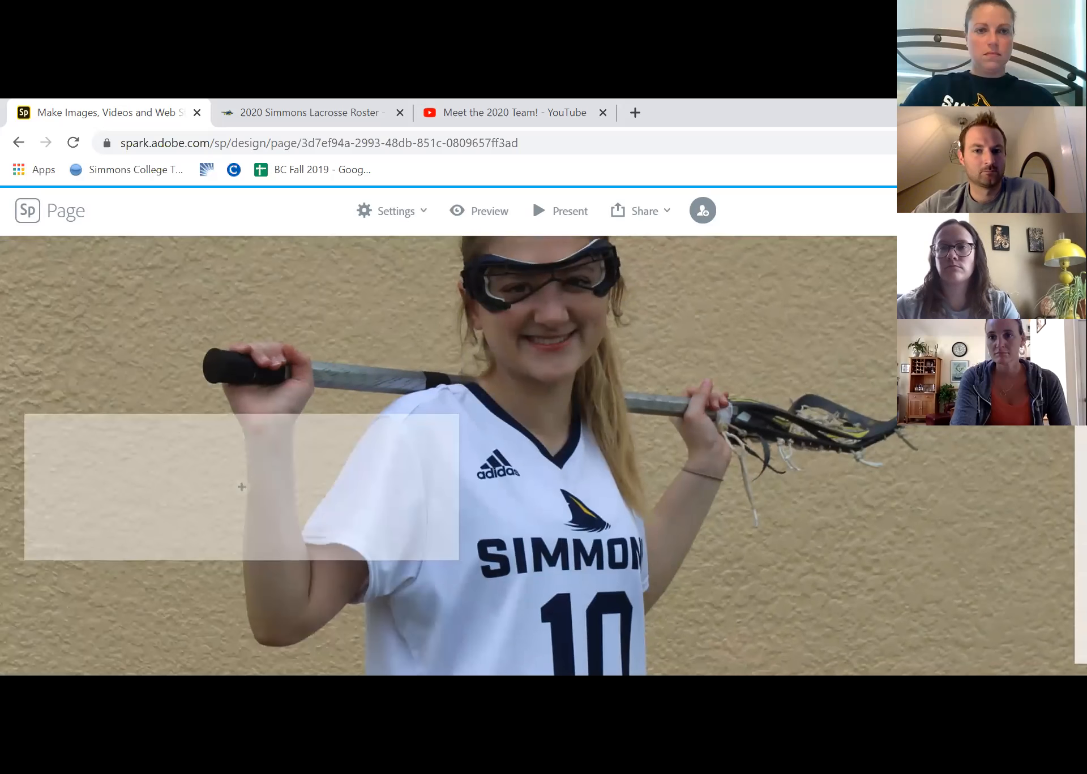
pyautogui.click(241, 489)
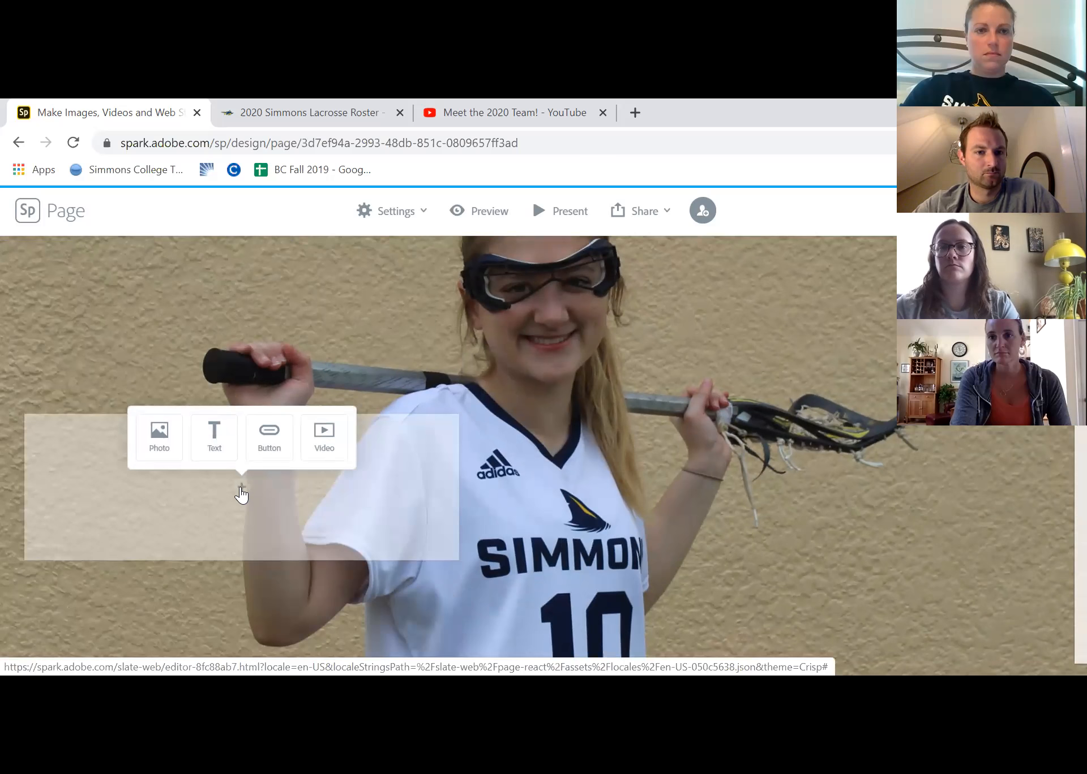
pyautogui.click(271, 438)
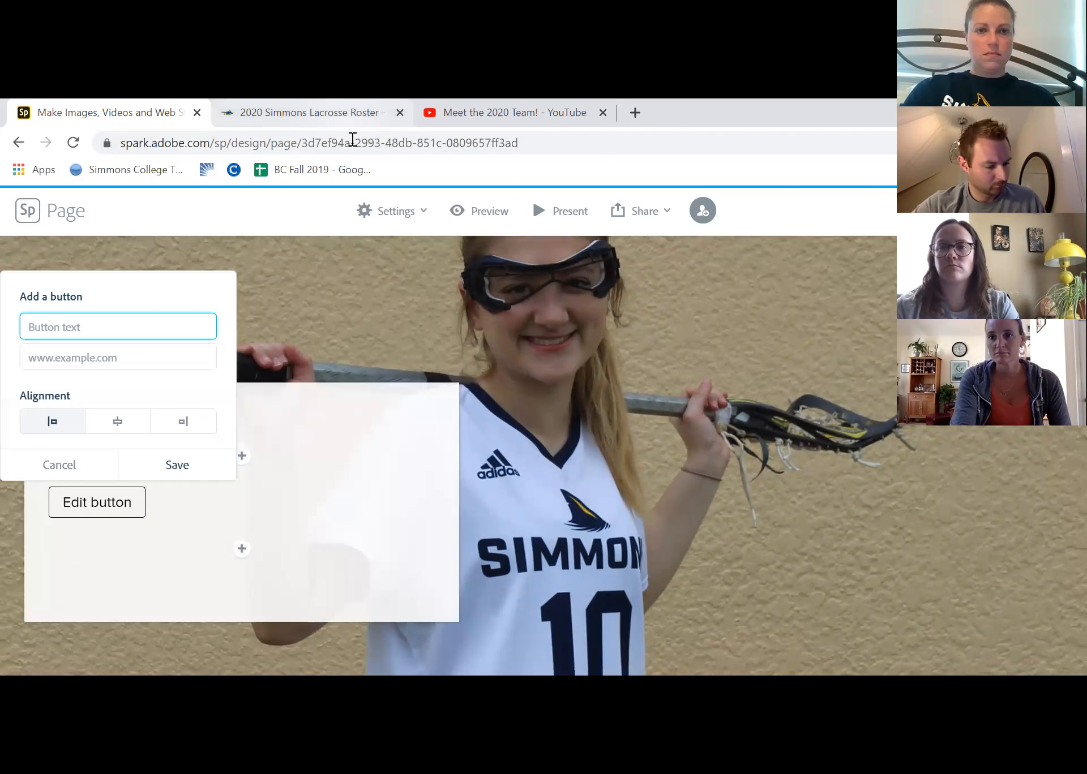
# Copy the 2020 Simmons Lacrosse Roster page address, athletics.simmons.edu/sports/wlax/2019-20/roster, and paste it as the new button's link
pyautogui.hotkey('ctrl', 'Tab')
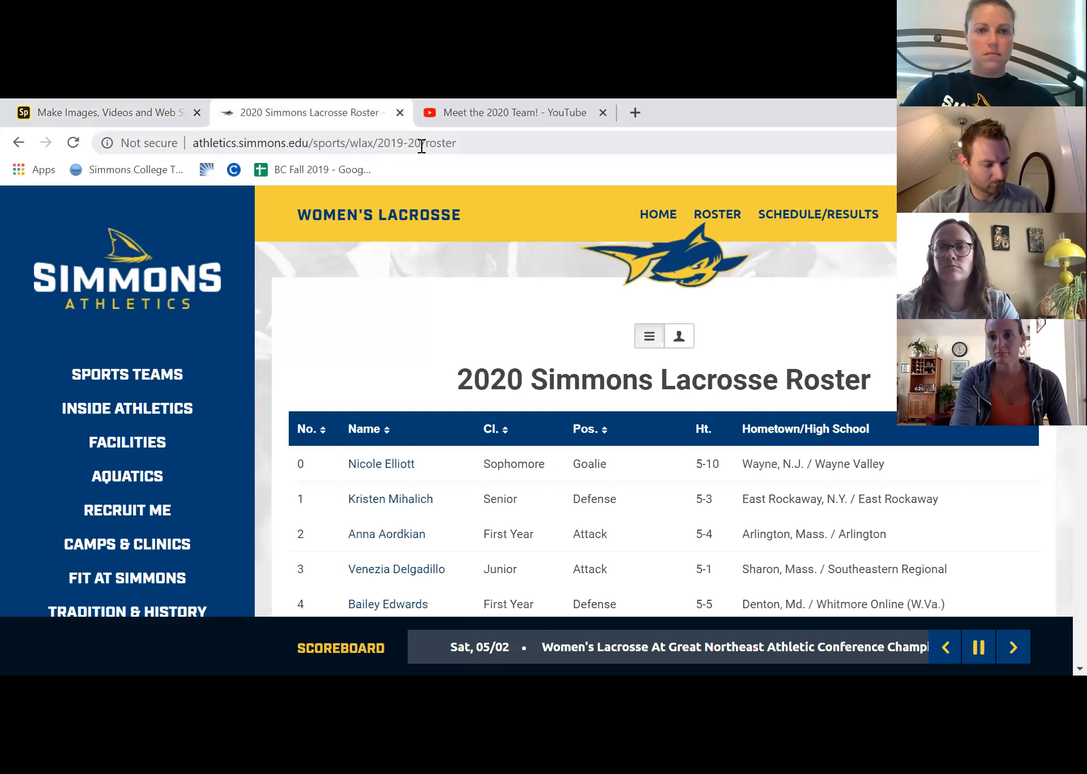
pyautogui.click(420, 144)
pyautogui.rightClick(419, 142)
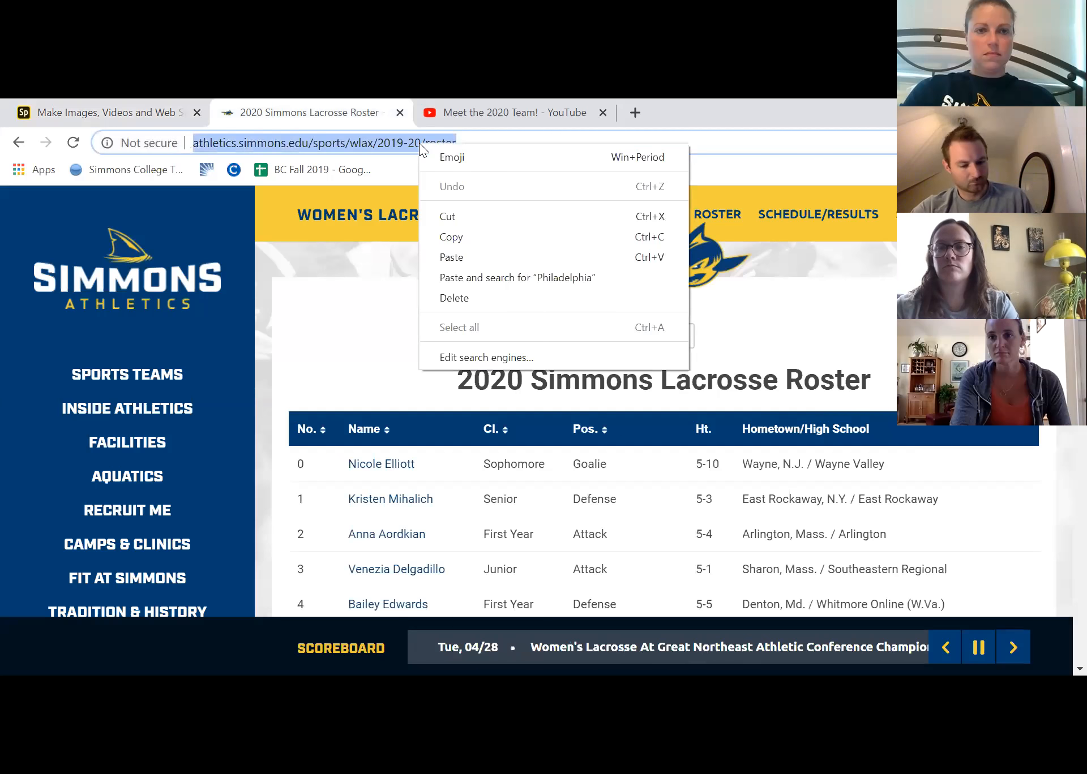
pyautogui.click(486, 237)
pyautogui.click(97, 112)
pyautogui.click(105, 334)
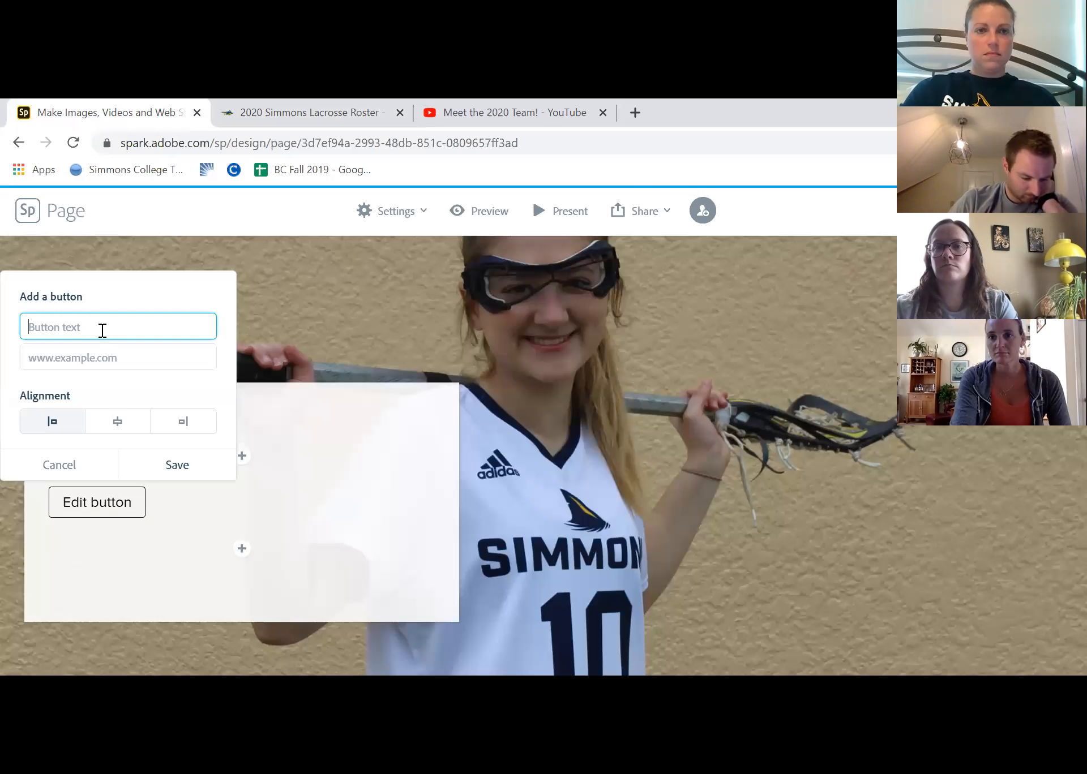
pyautogui.click(96, 356)
pyautogui.rightClick(95, 357)
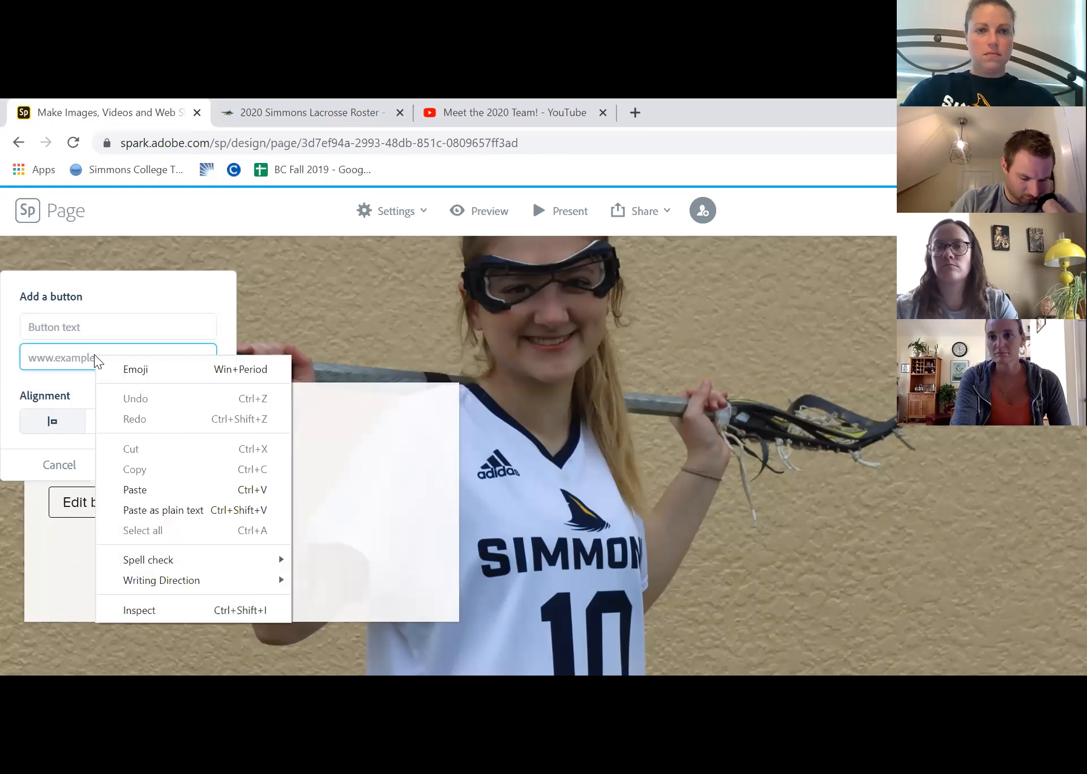
pyautogui.click(128, 490)
# Label the button "Simmons 20202 Roster", center-align it and save it
pyautogui.click(137, 327)
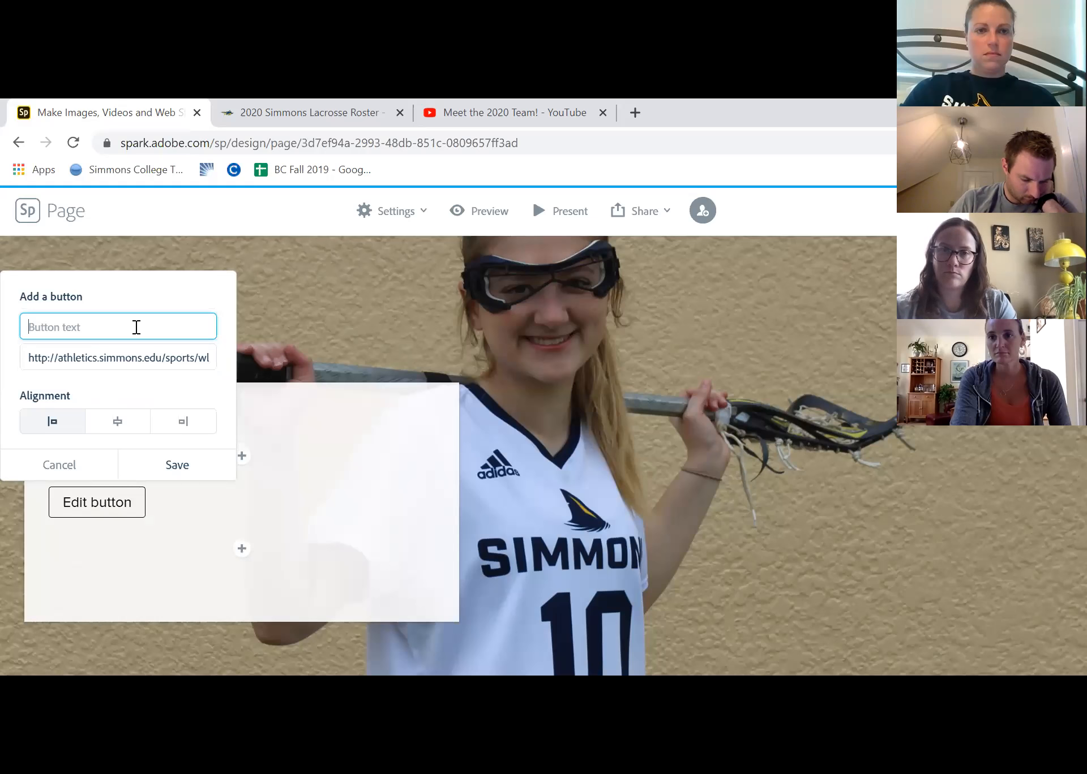
pyautogui.write('Simmons 20')
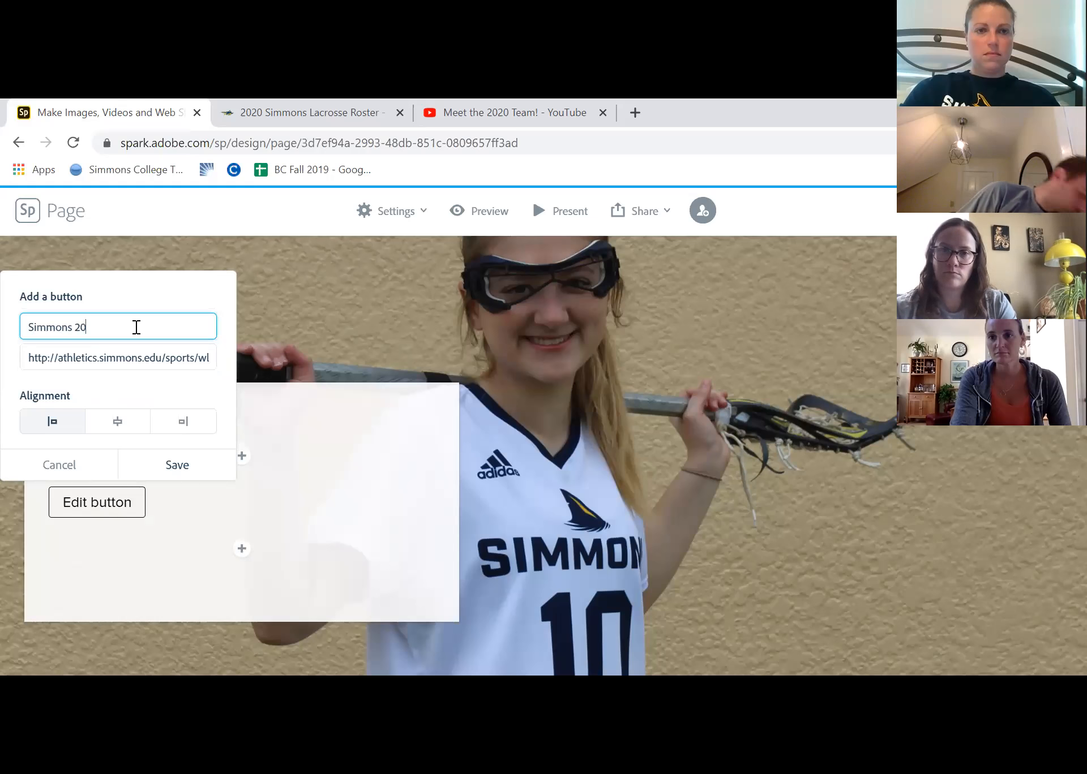
pyautogui.write('202 Roster')
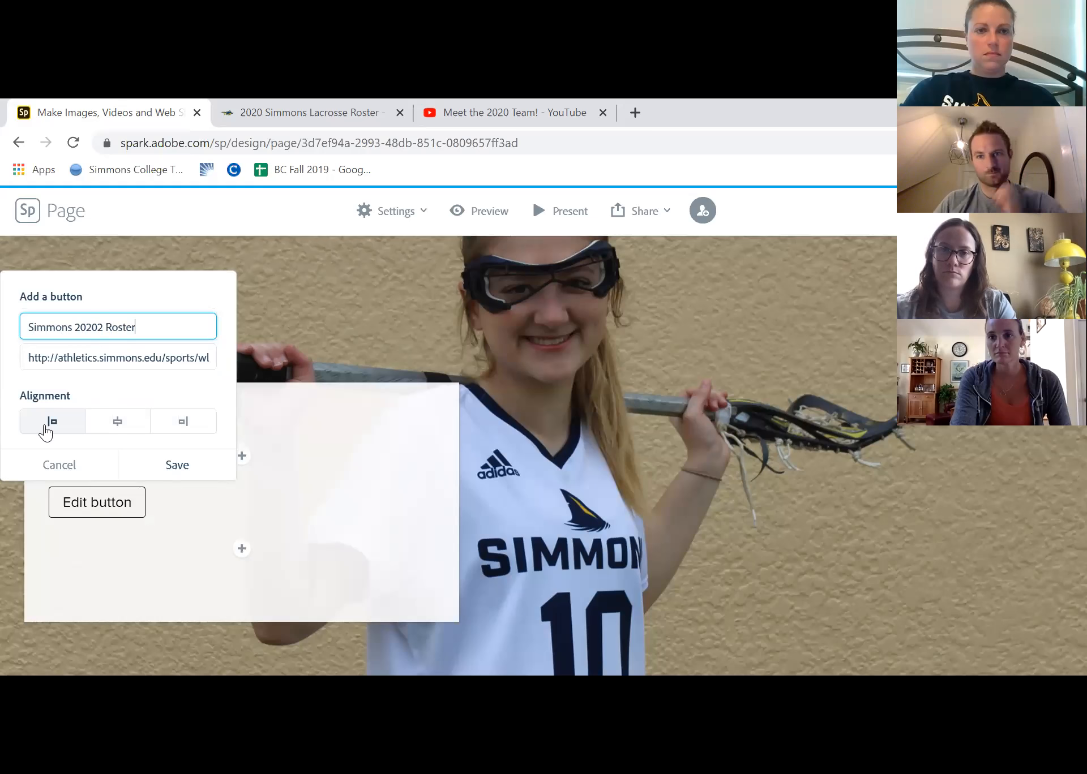
pyautogui.click(110, 431)
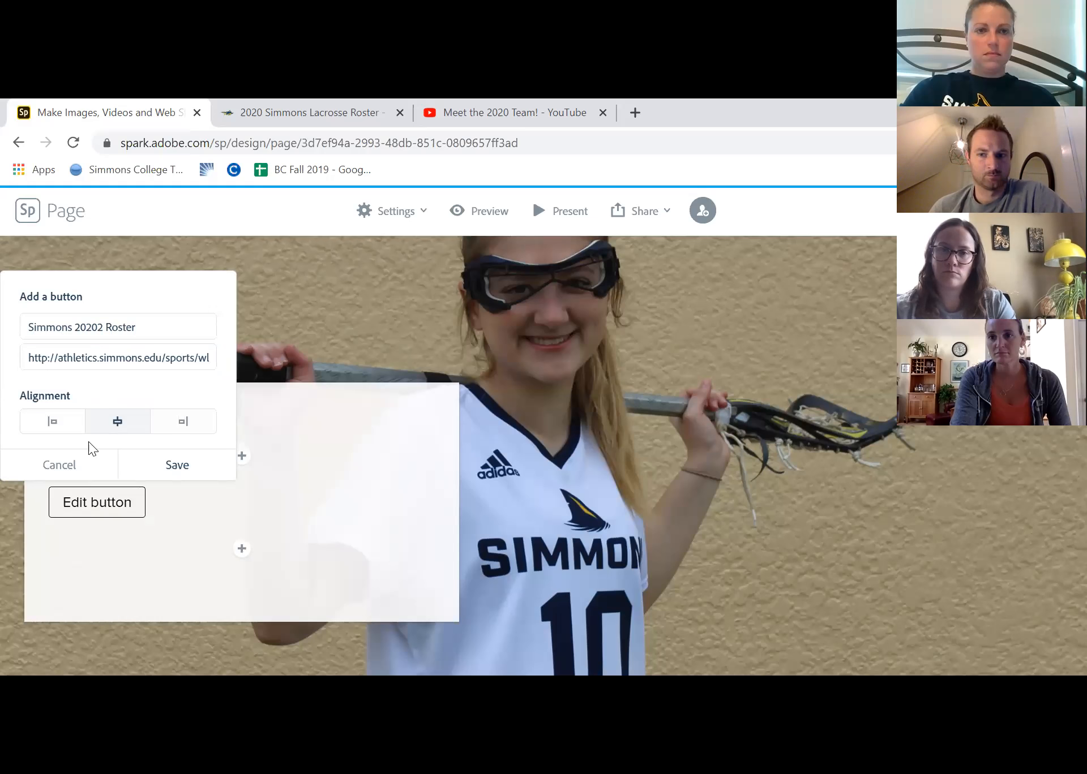
pyautogui.click(175, 466)
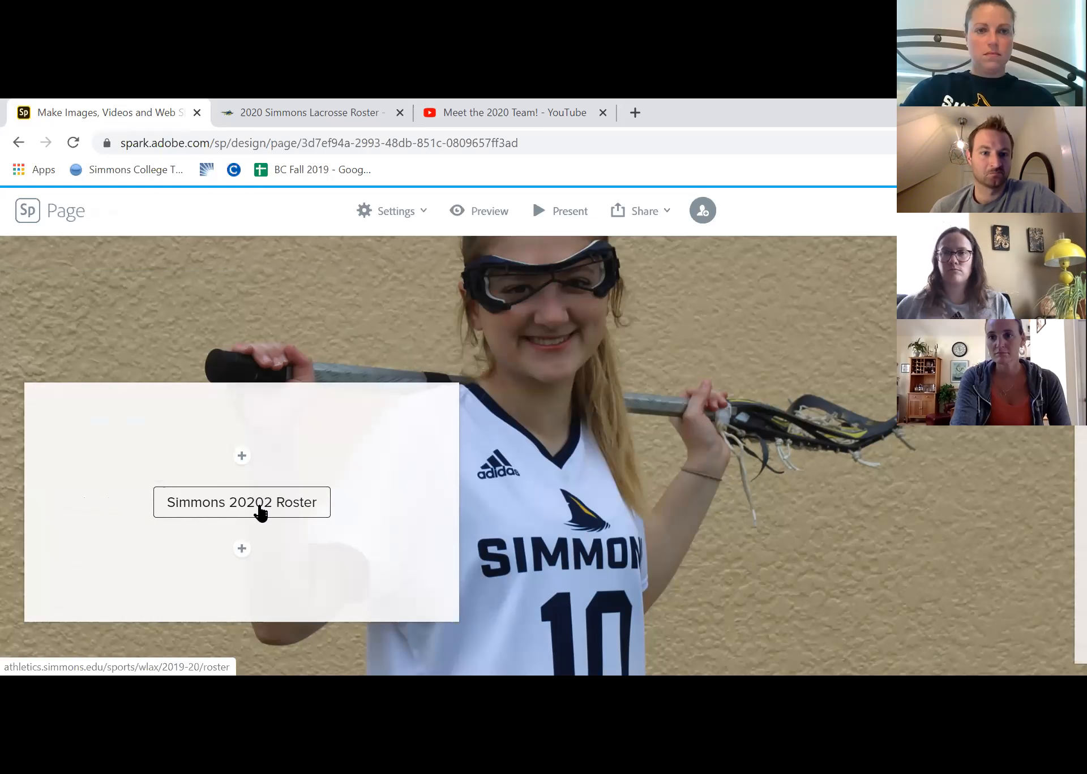
# Correct the roster button's text to "Simmons 2020 Roster" and save the change
pyautogui.click(291, 509)
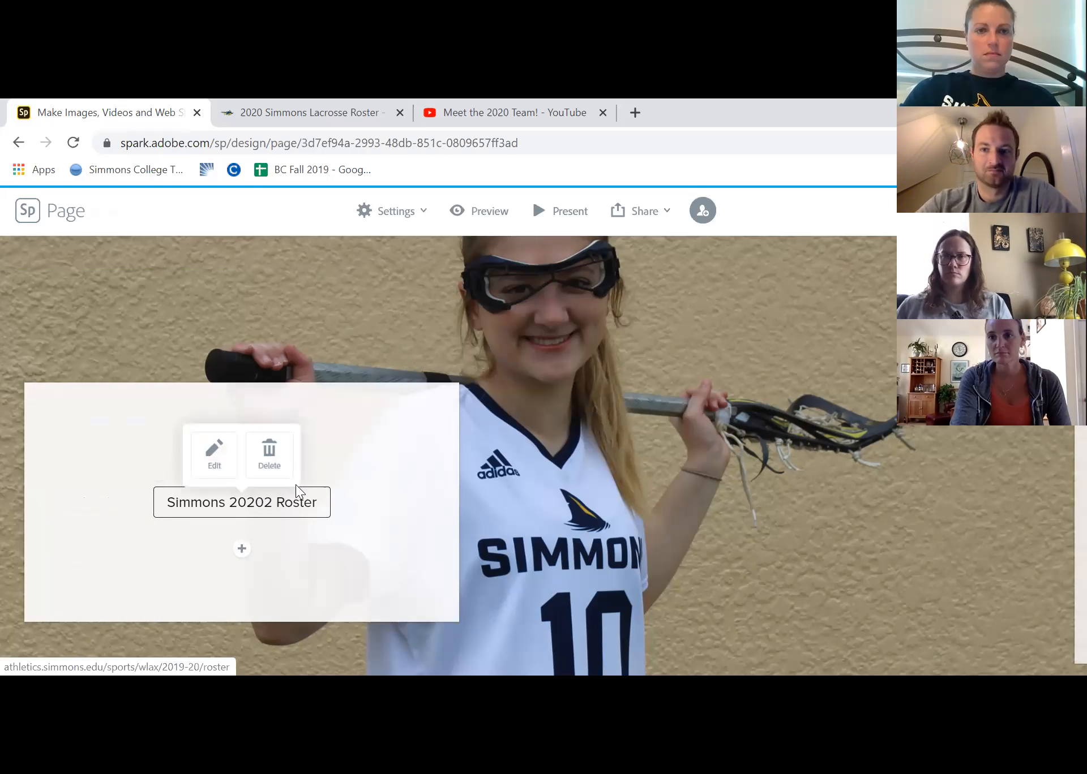
pyautogui.click(215, 456)
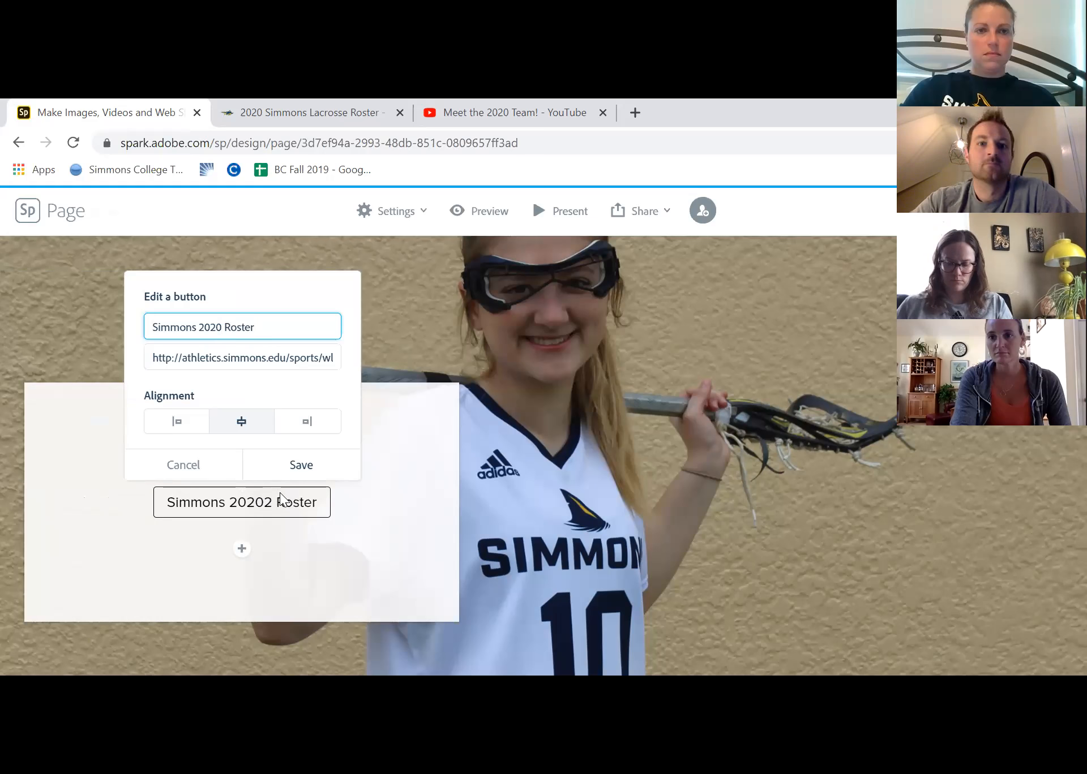
pyautogui.click(279, 474)
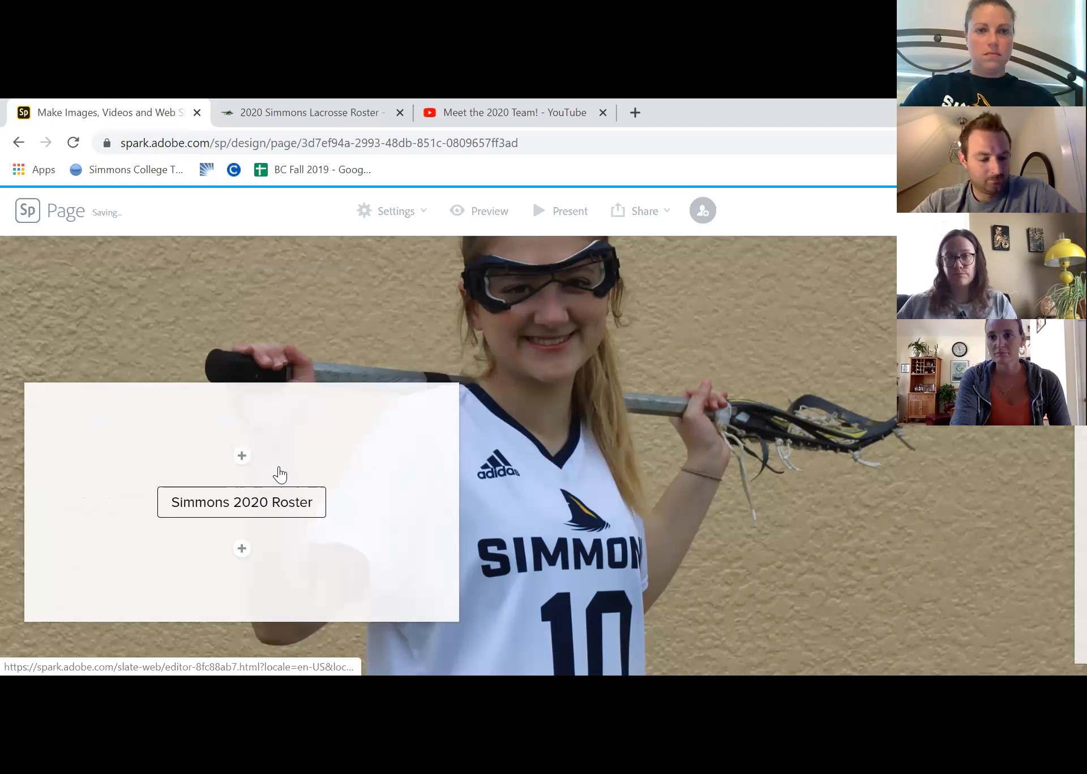
# Add the CoSIDA_AAD_logo picture below the Simmons 2020 Roster button in the number 10 player's content box
pyautogui.scroll(-1, 240, 498)
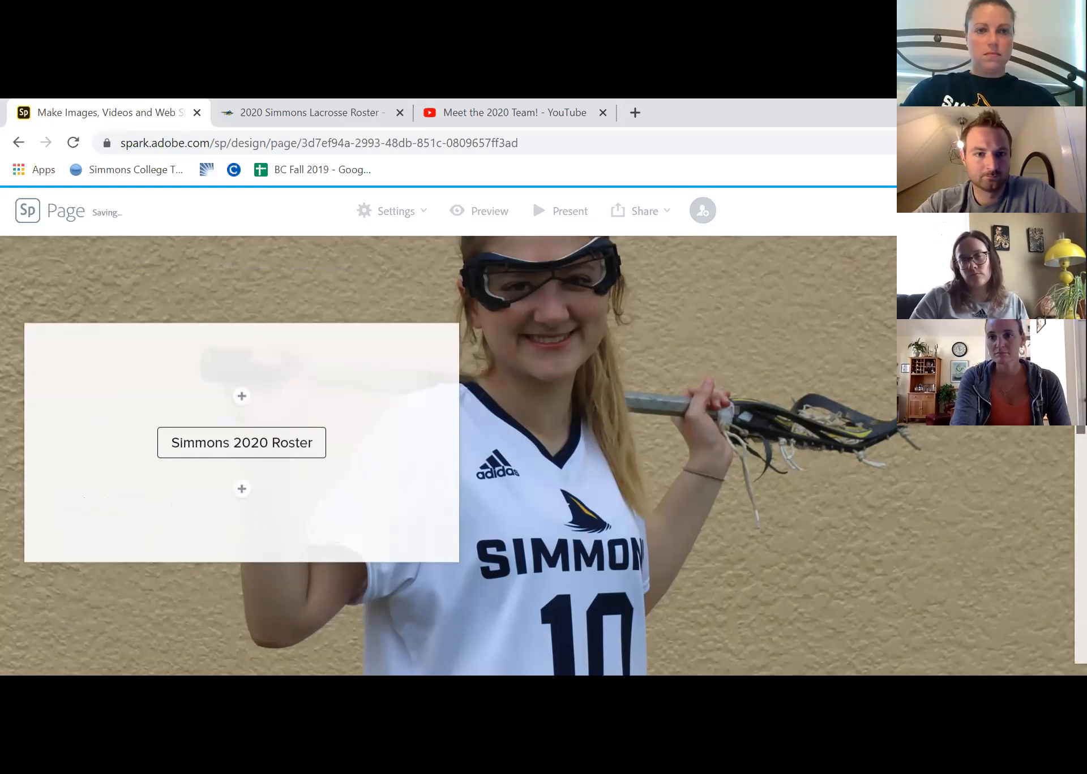
pyautogui.click(241, 490)
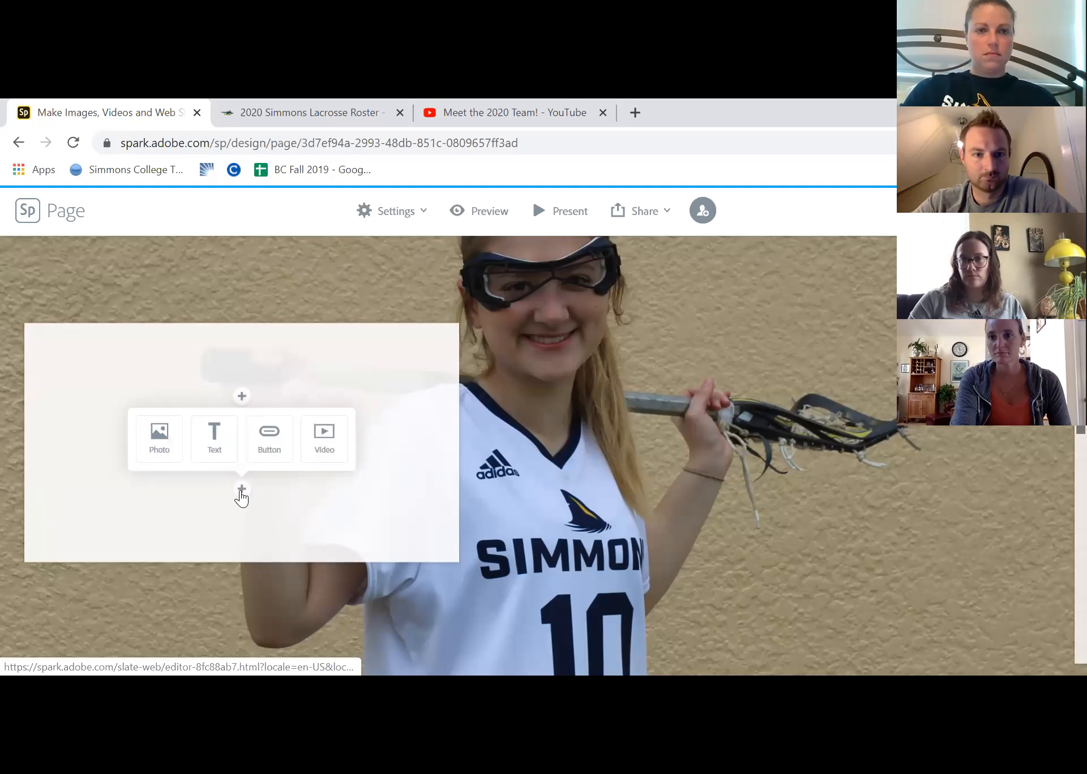
pyautogui.click(161, 441)
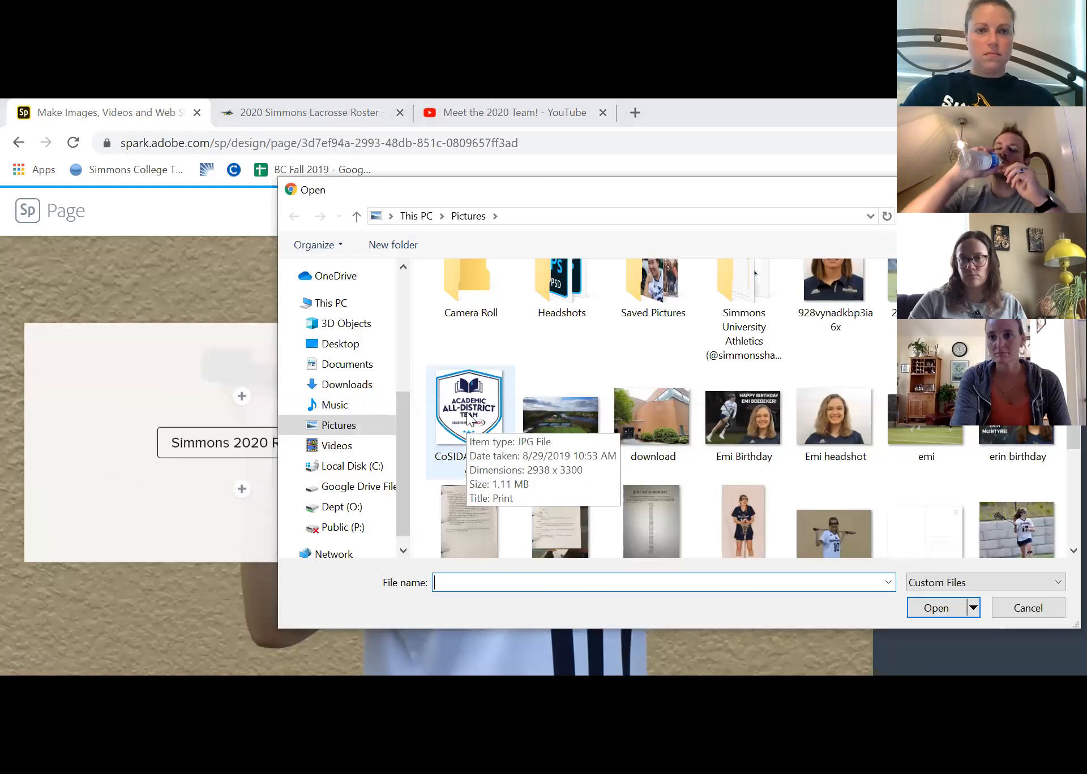
pyautogui.click(469, 419)
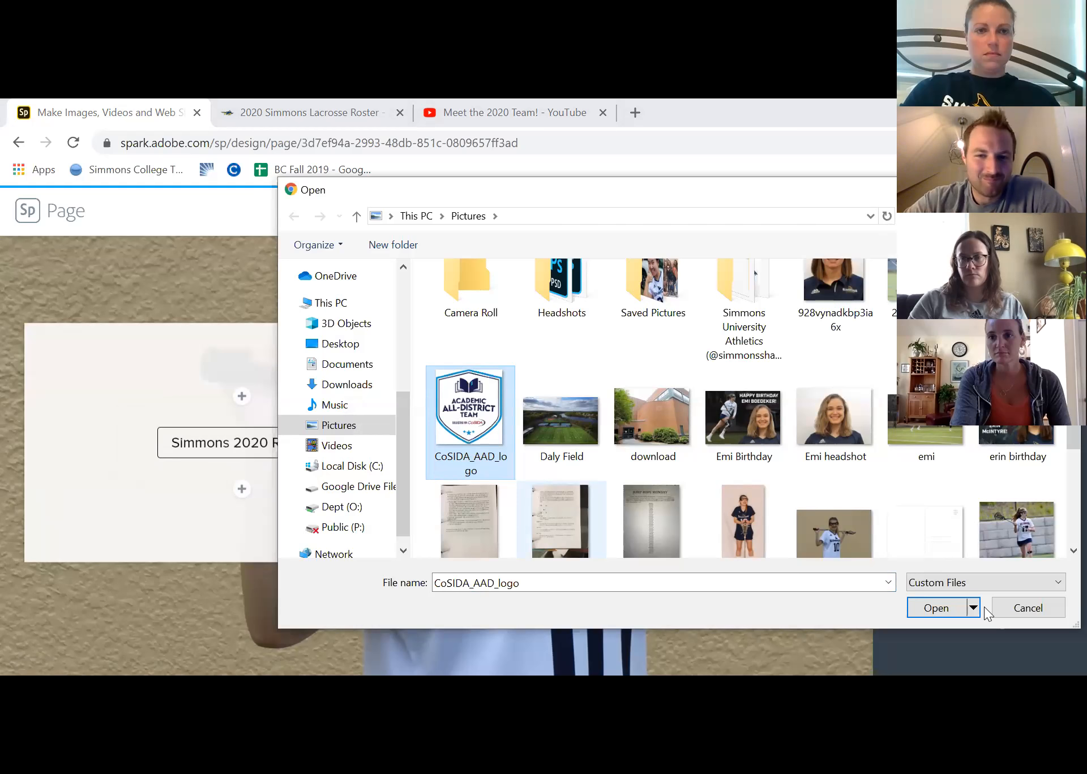
pyautogui.click(937, 608)
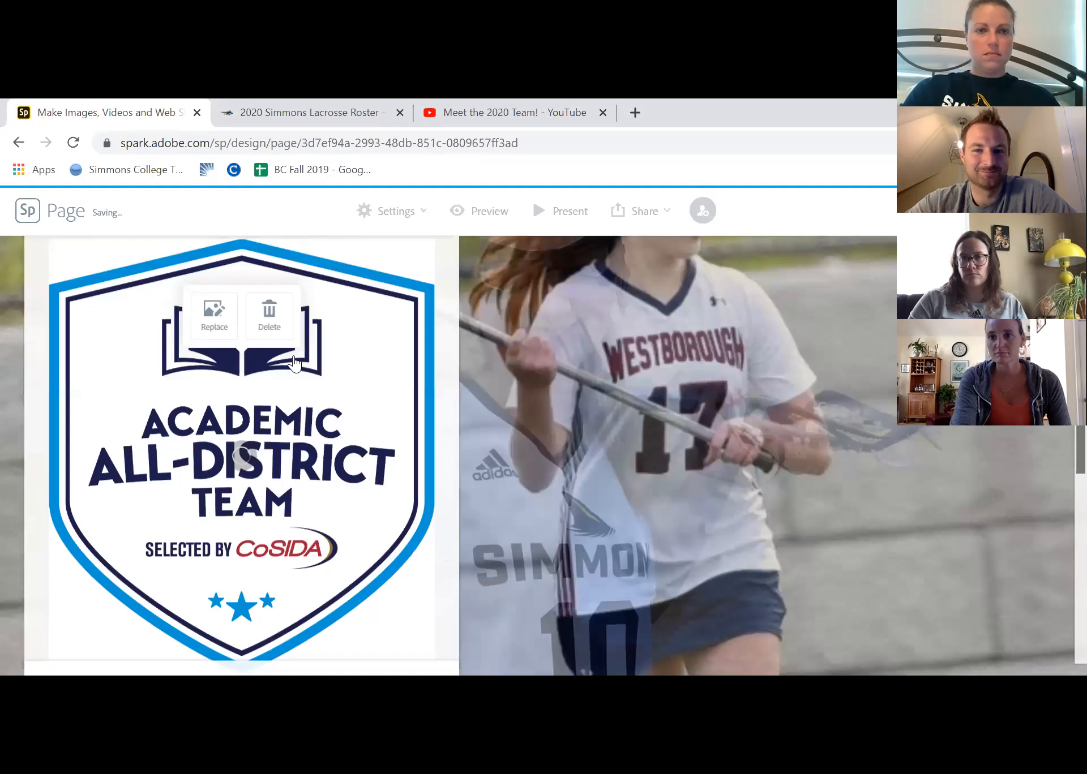
# Insert an embedded video block in the content box over the cheering Simmons number 17 player's glideshow photo
pyautogui.scroll(-10, 1063, 445)
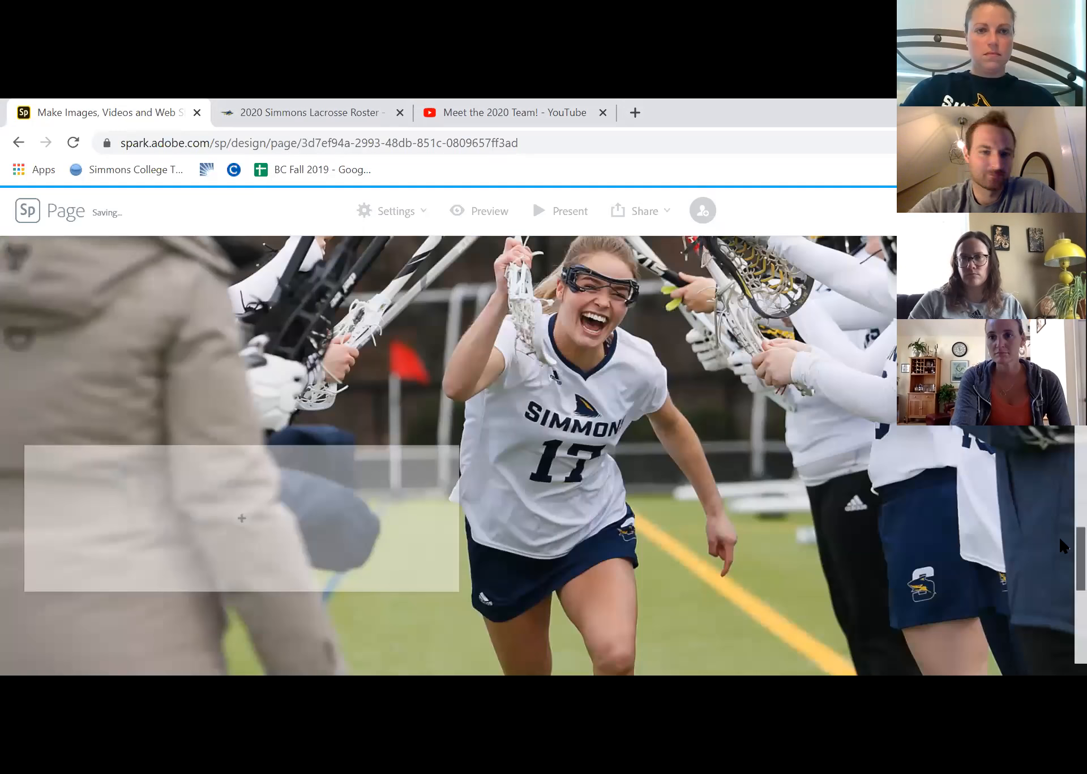
pyautogui.click(242, 409)
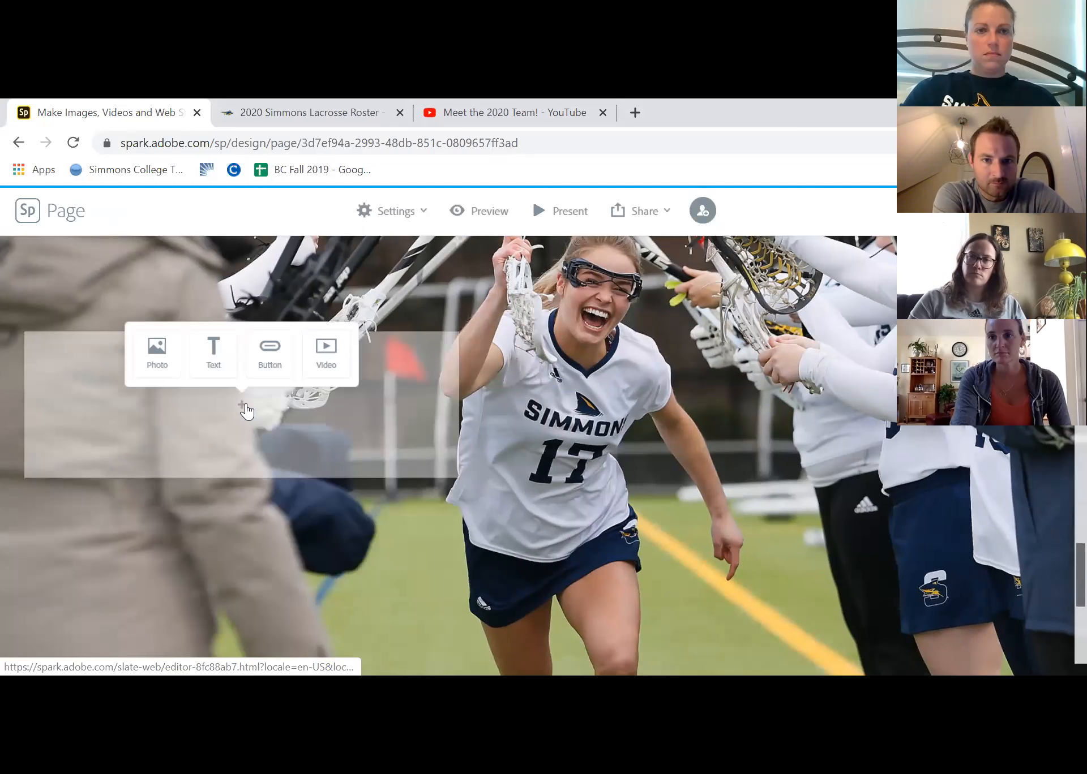
pyautogui.click(335, 360)
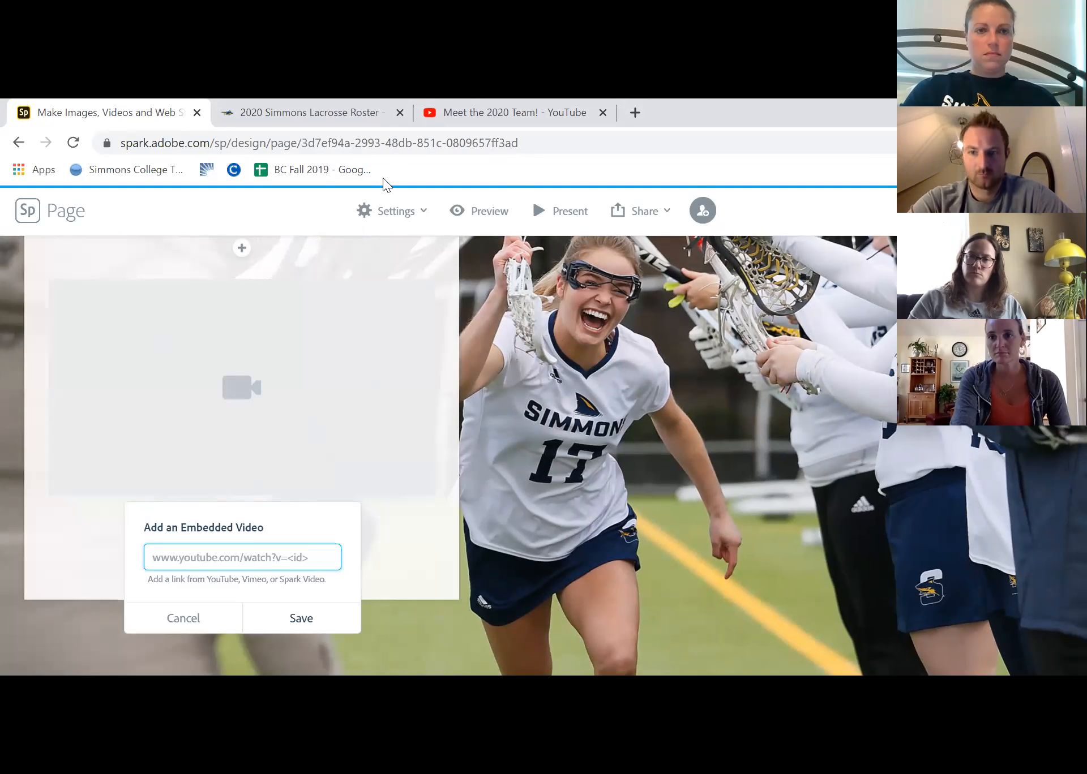
# Copy the address of the YouTube video "Meet the 2020 Team!", paste it as the embedded video's link and save it
pyautogui.hotkey('ctrl', 'shift', 'Tab')
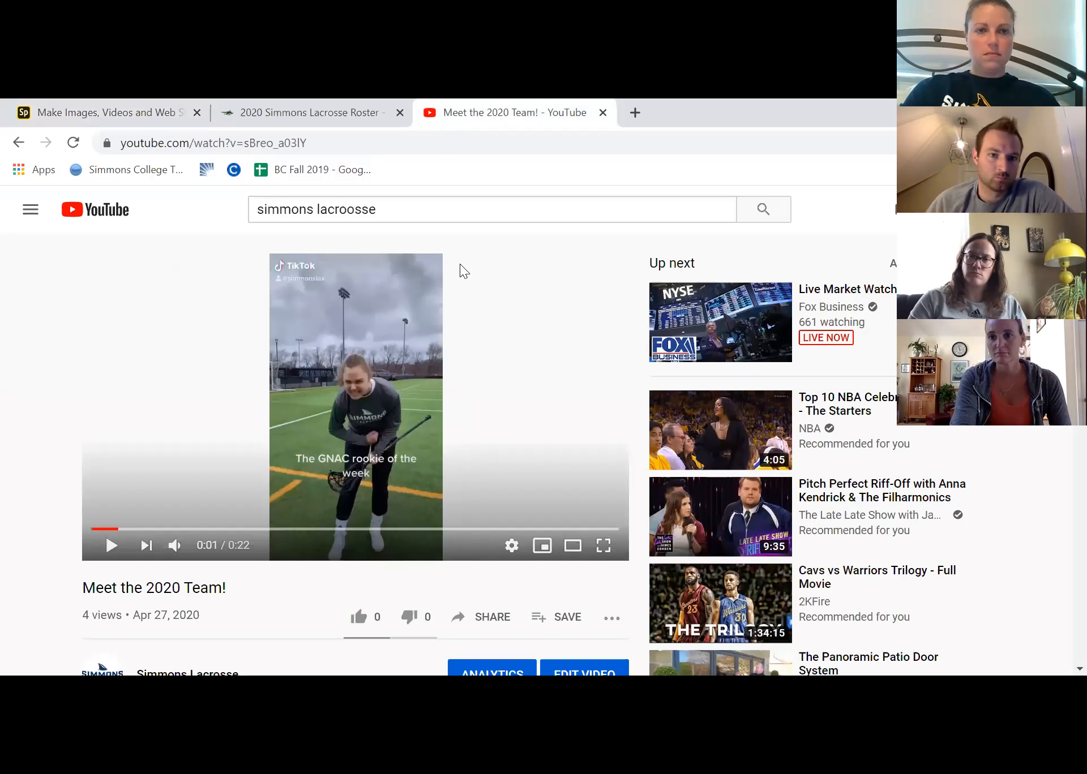
pyautogui.click(298, 144)
pyautogui.rightClick(296, 140)
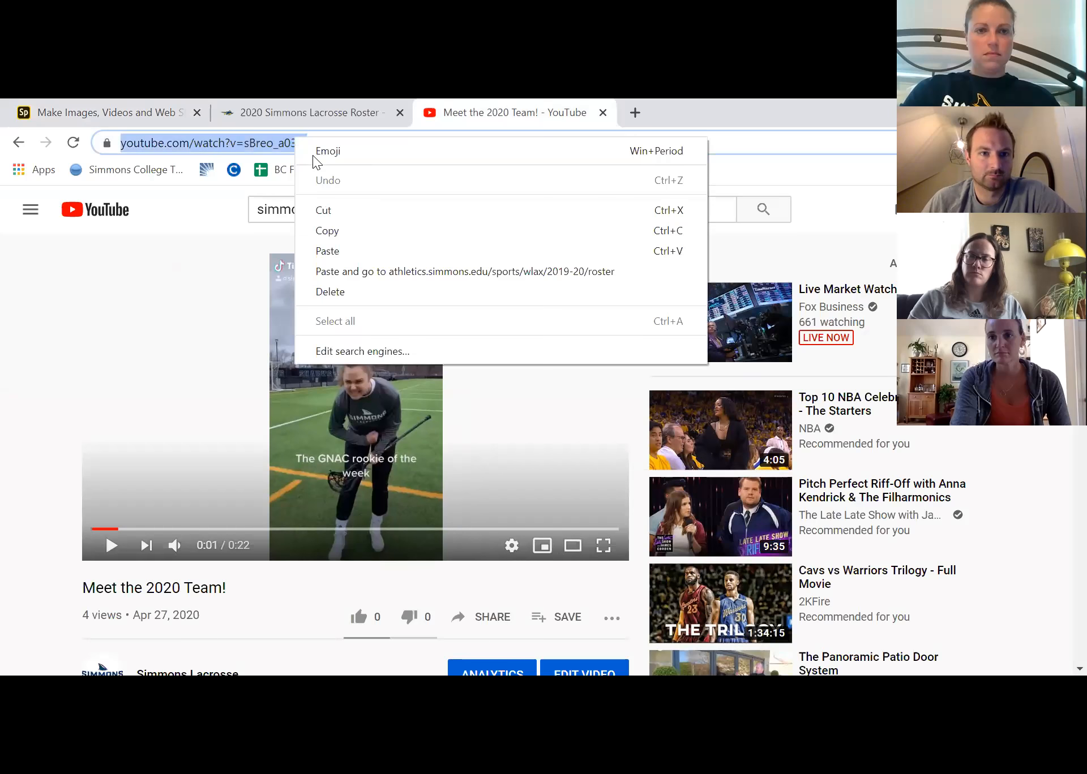
pyautogui.click(332, 230)
pyautogui.click(146, 117)
pyautogui.click(223, 558)
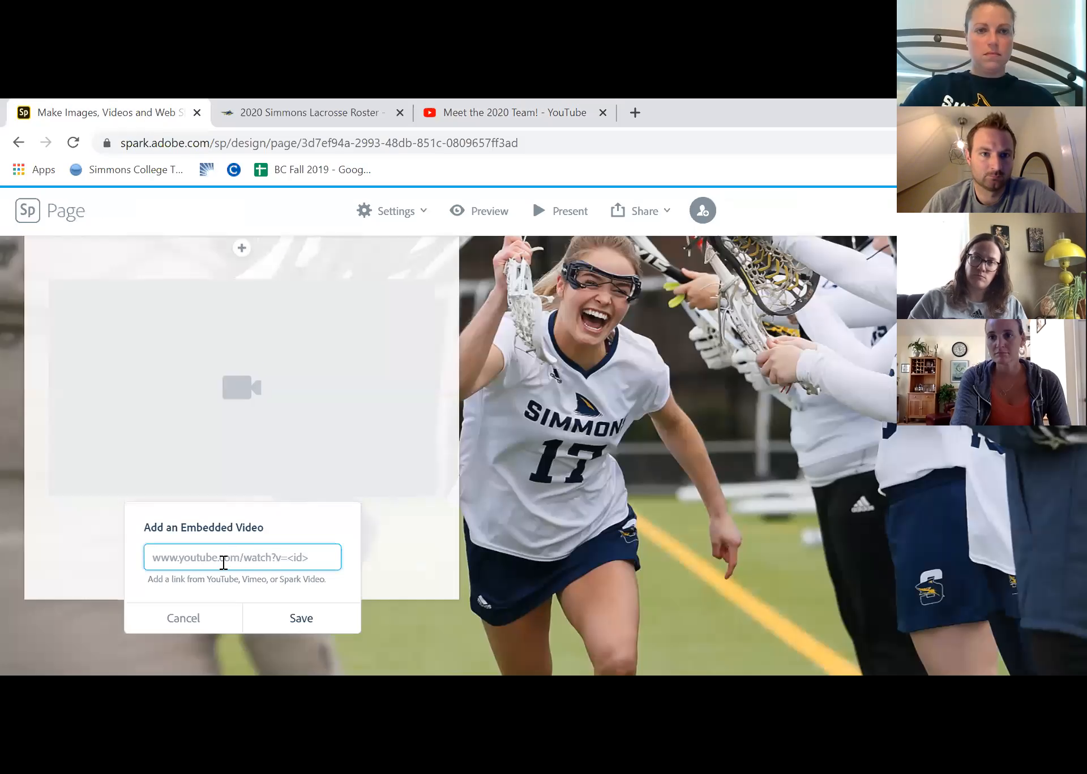
pyautogui.rightClick(222, 560)
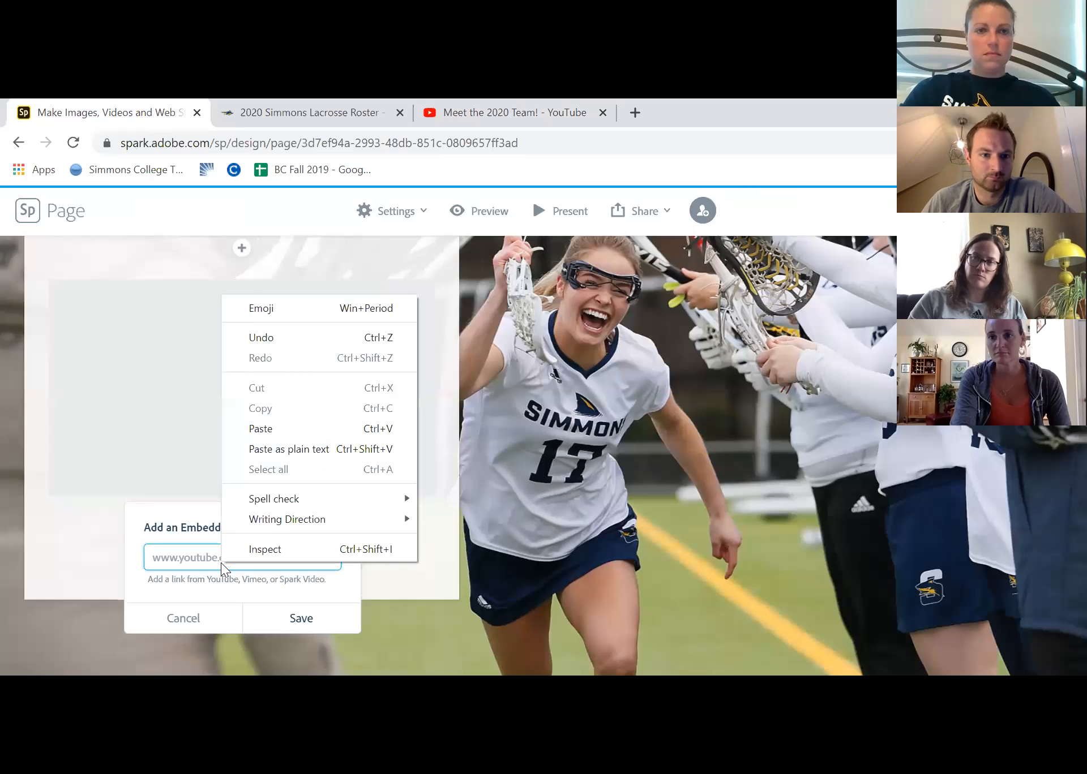
pyautogui.click(290, 429)
pyautogui.click(300, 618)
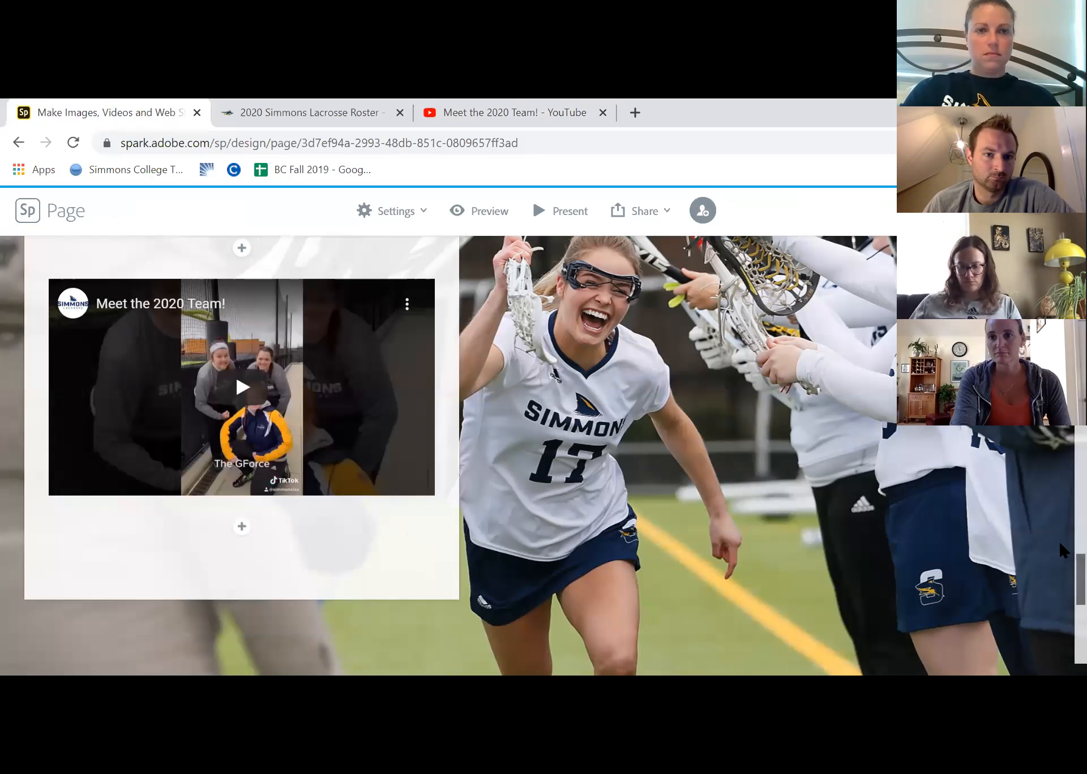
# Try to play the embedded "Meet the 2020 Team!" video in the page editor
pyautogui.scroll(5, 1063, 550)
pyautogui.scroll(-3, 1063, 577)
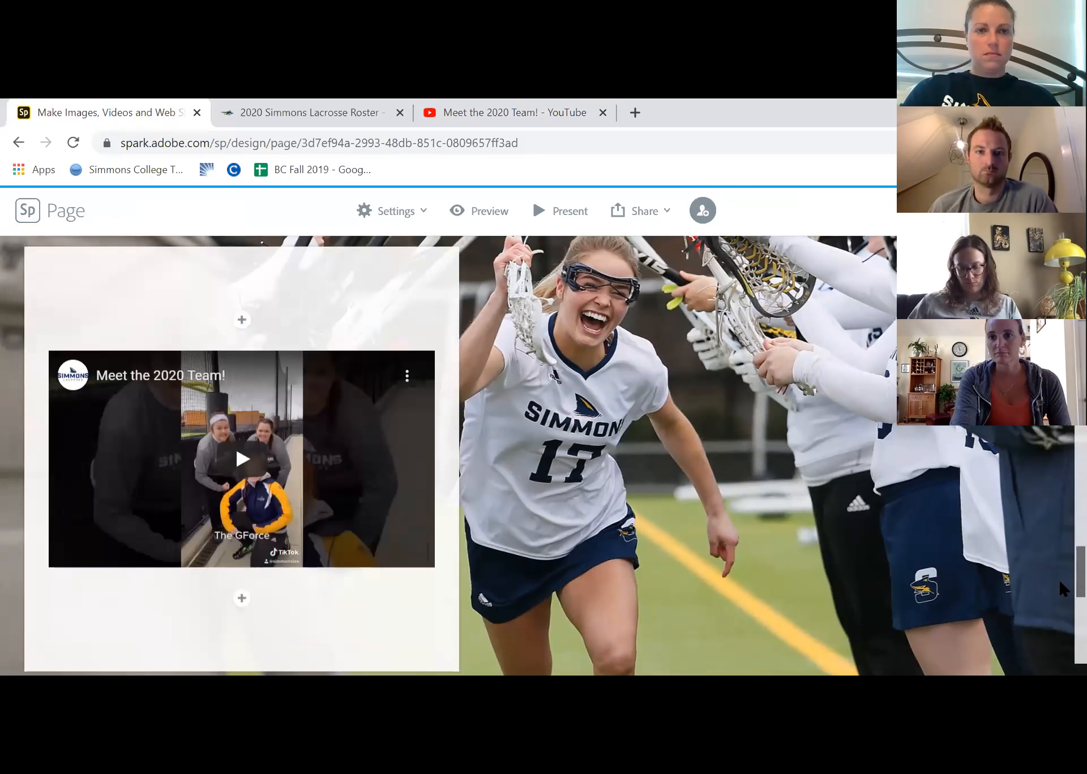
pyautogui.click(247, 455)
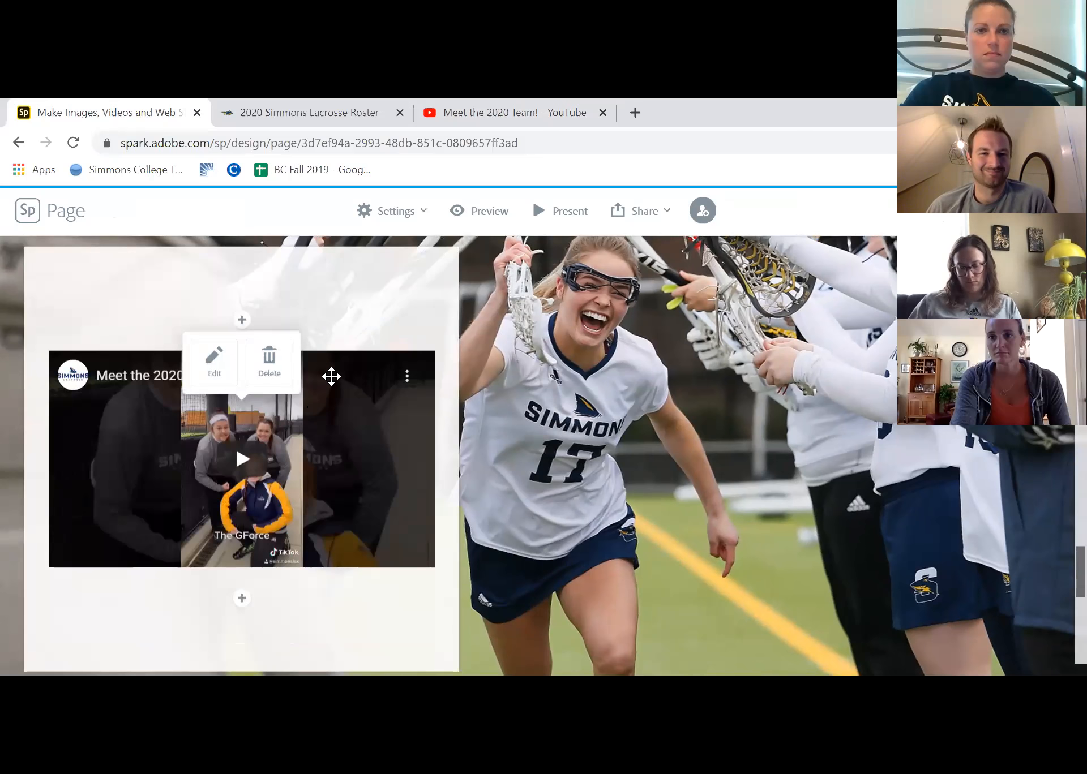
pyautogui.click(357, 326)
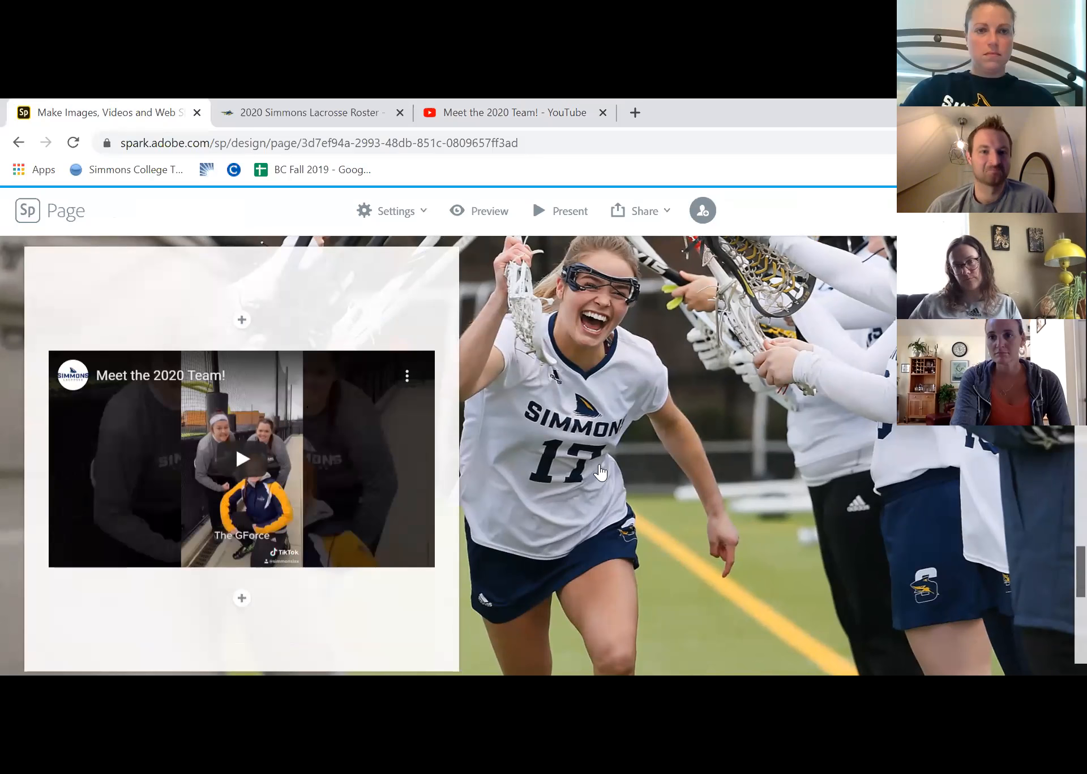
# Preview the whole Simmons Lacrosse page from title to footer, checking the roster button, logo and video, and return to the editor
pyautogui.scroll(5, 1062, 558)
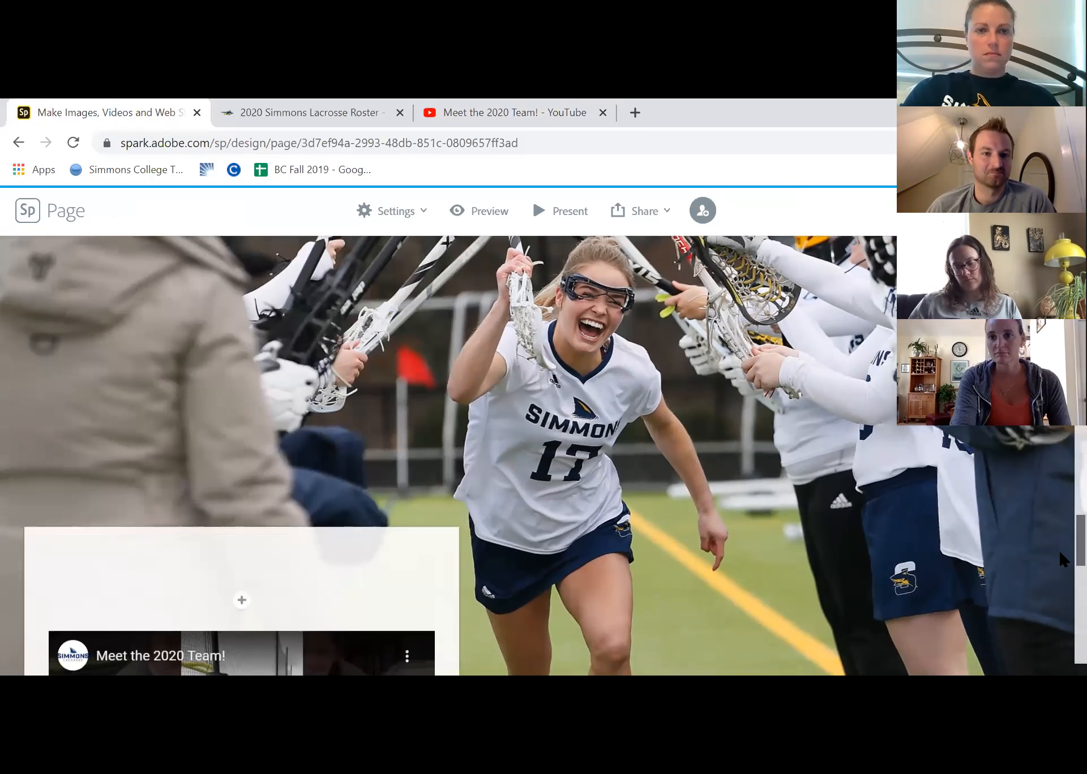
pyautogui.scroll(-15, 1063, 651)
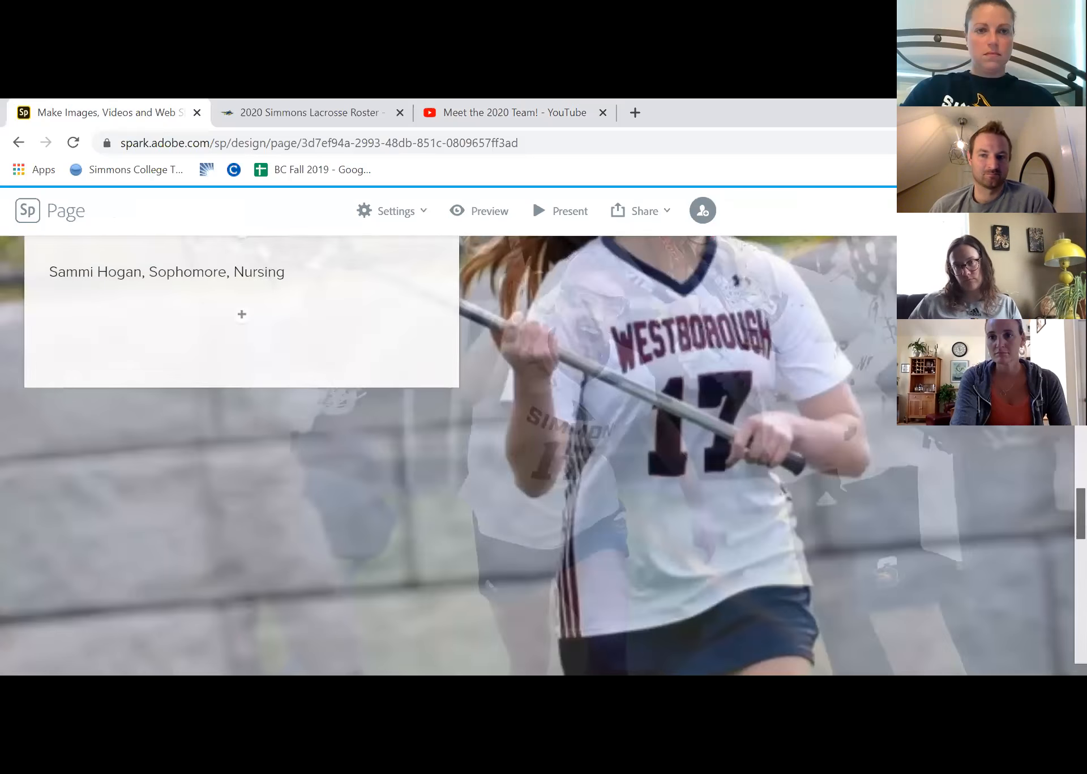
pyautogui.scroll(15, 1064, 651)
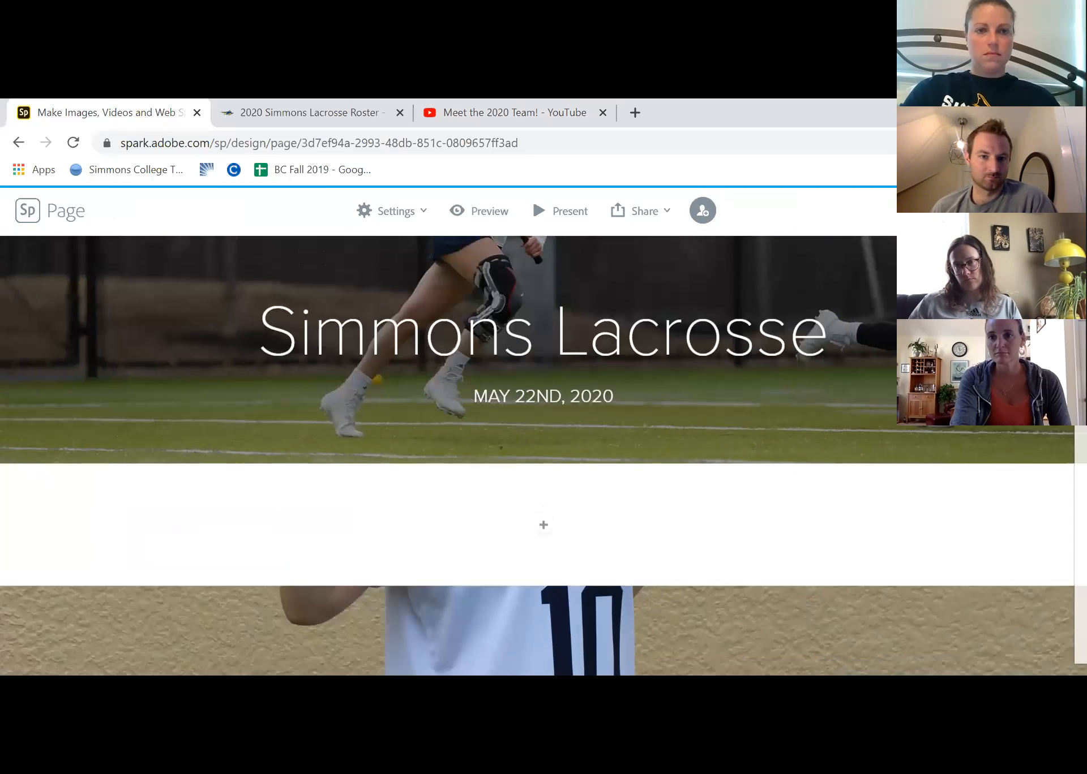
pyautogui.click(489, 213)
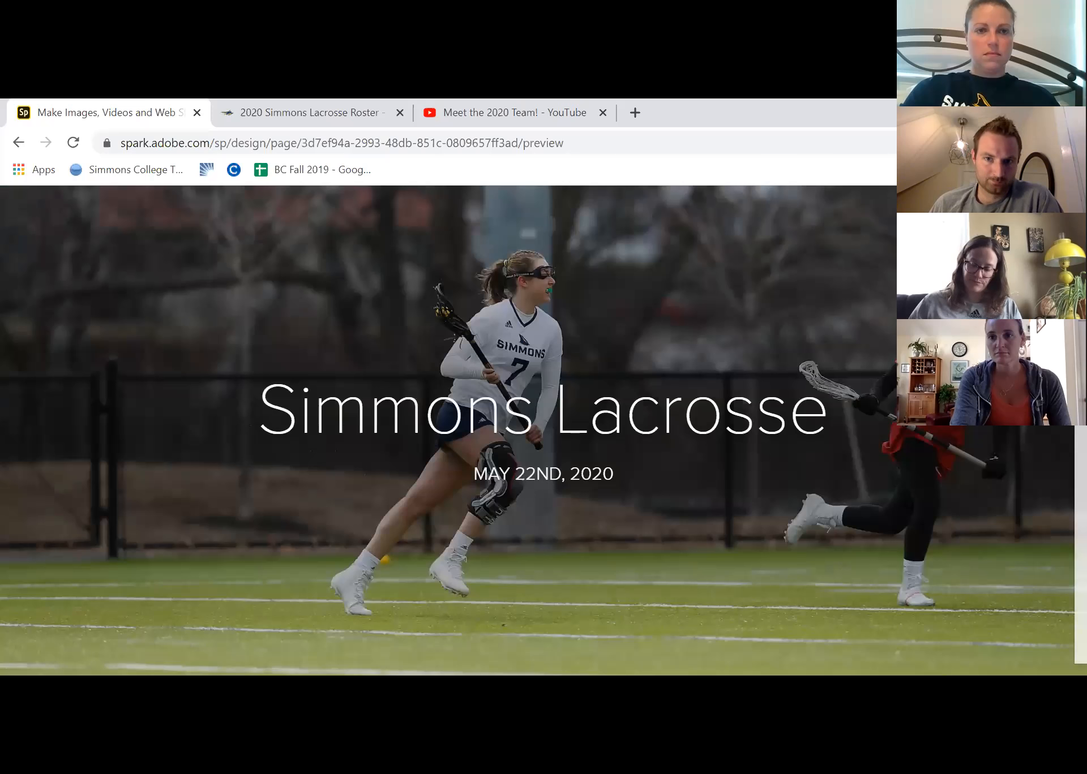
pyautogui.scroll(-8, 447, 430)
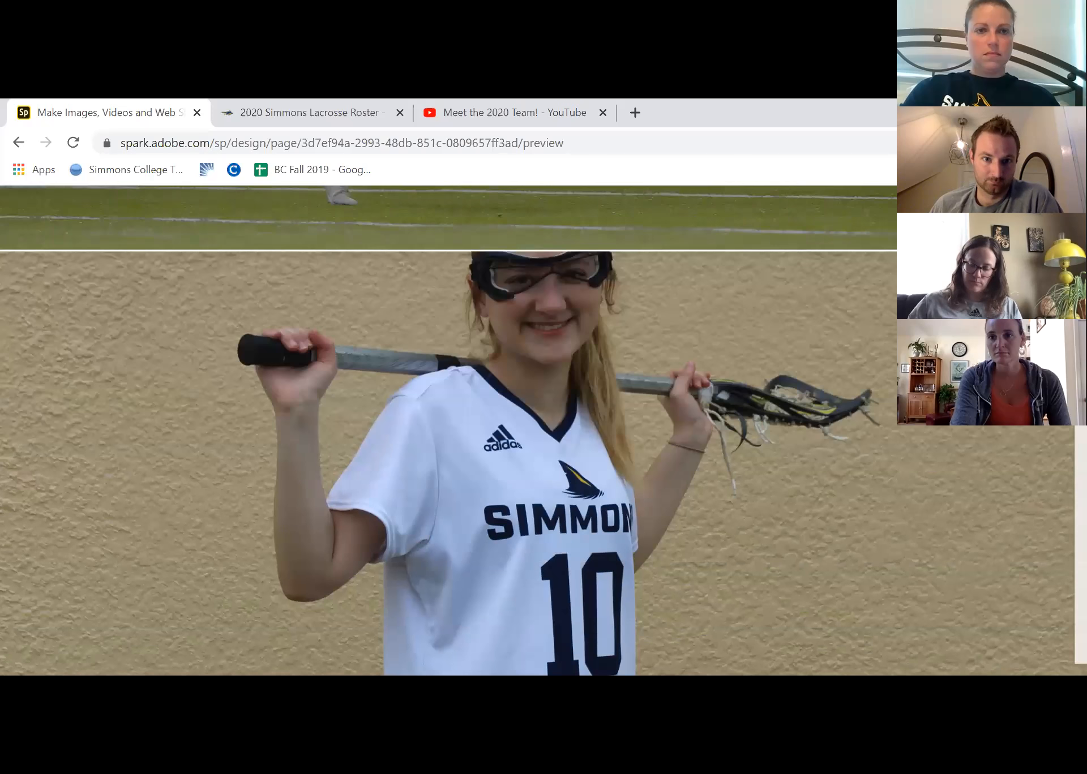
pyautogui.scroll(-6, 447, 430)
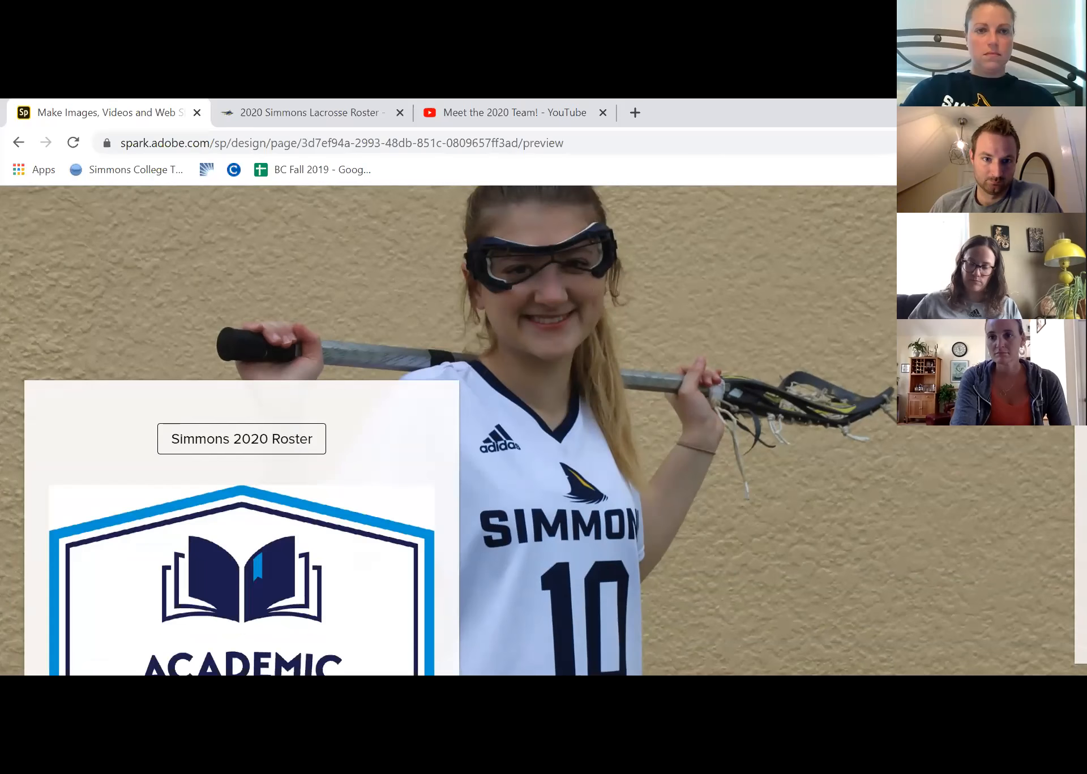
pyautogui.scroll(-8, 1061, 470)
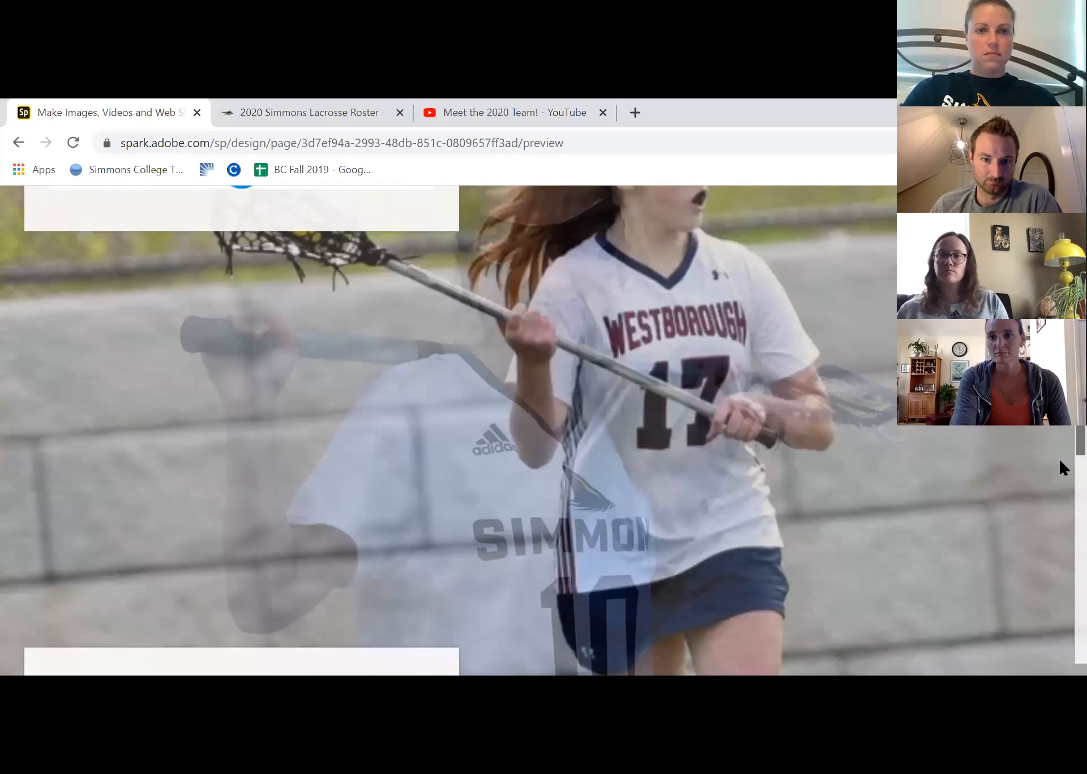
pyautogui.scroll(-10, 1061, 482)
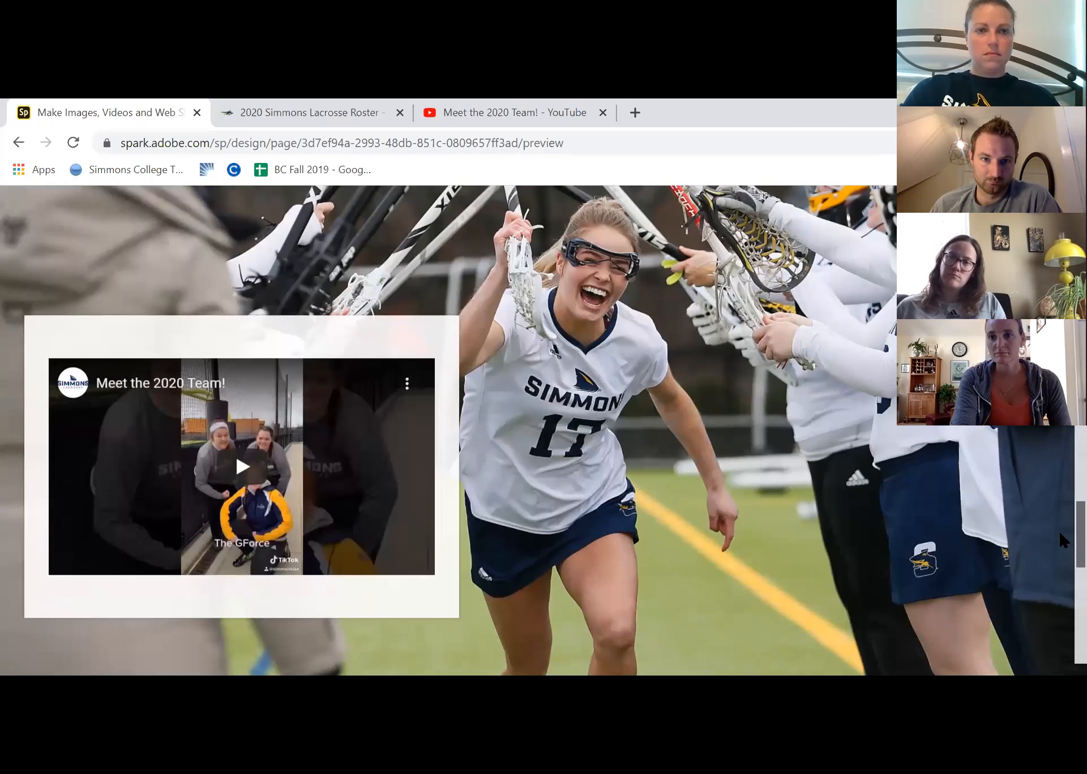
pyautogui.scroll(-8, 1062, 622)
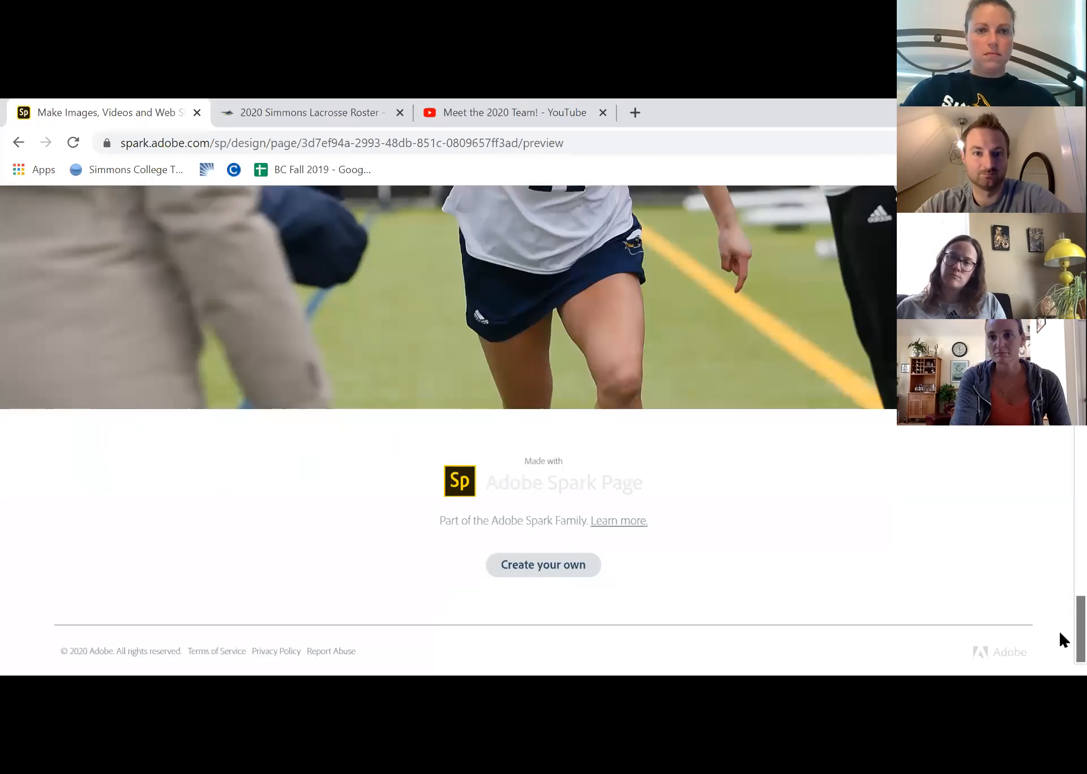
pyautogui.moveTo(1063, 625); pyautogui.dragTo(1063, 206)
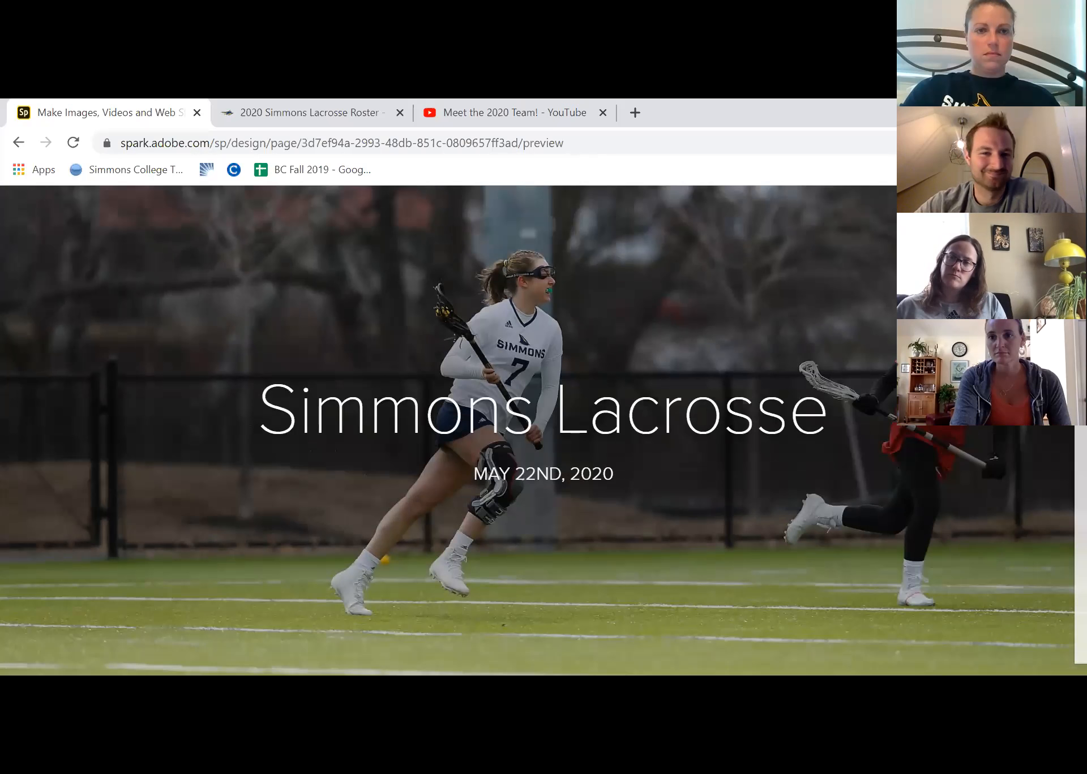
pyautogui.click(1048, 211)
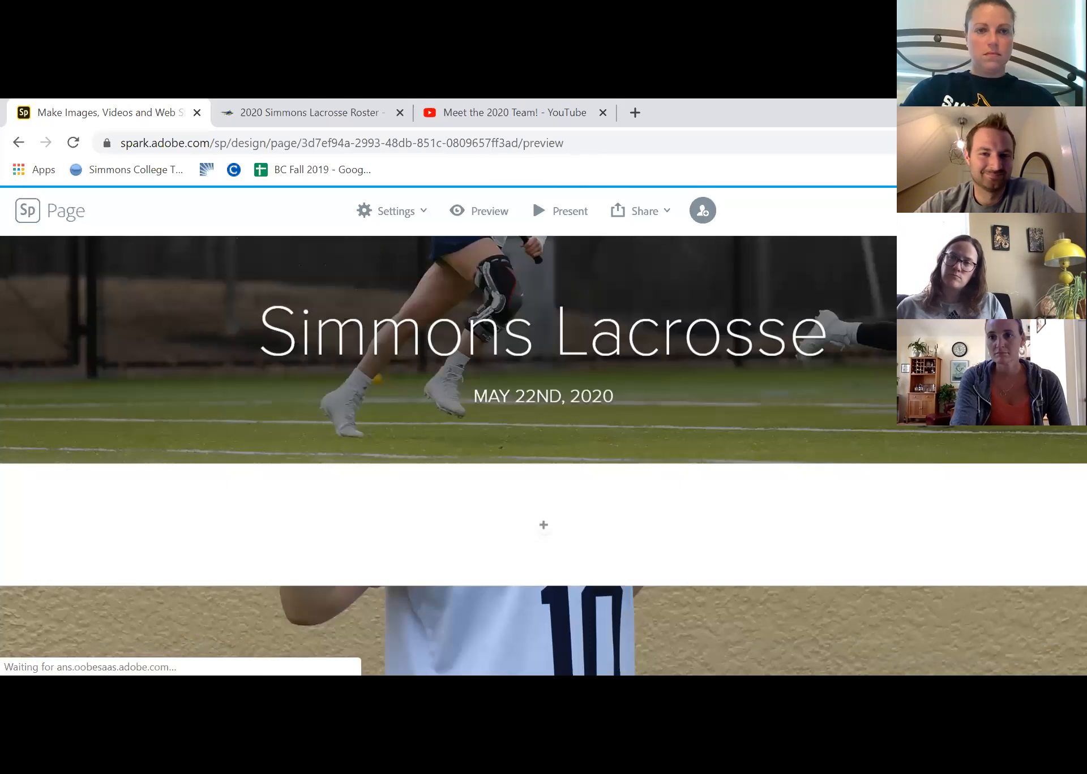
# Publish the page under the Education category with the Get noticed option turned off, creating a shareable link
pyautogui.click(641, 216)
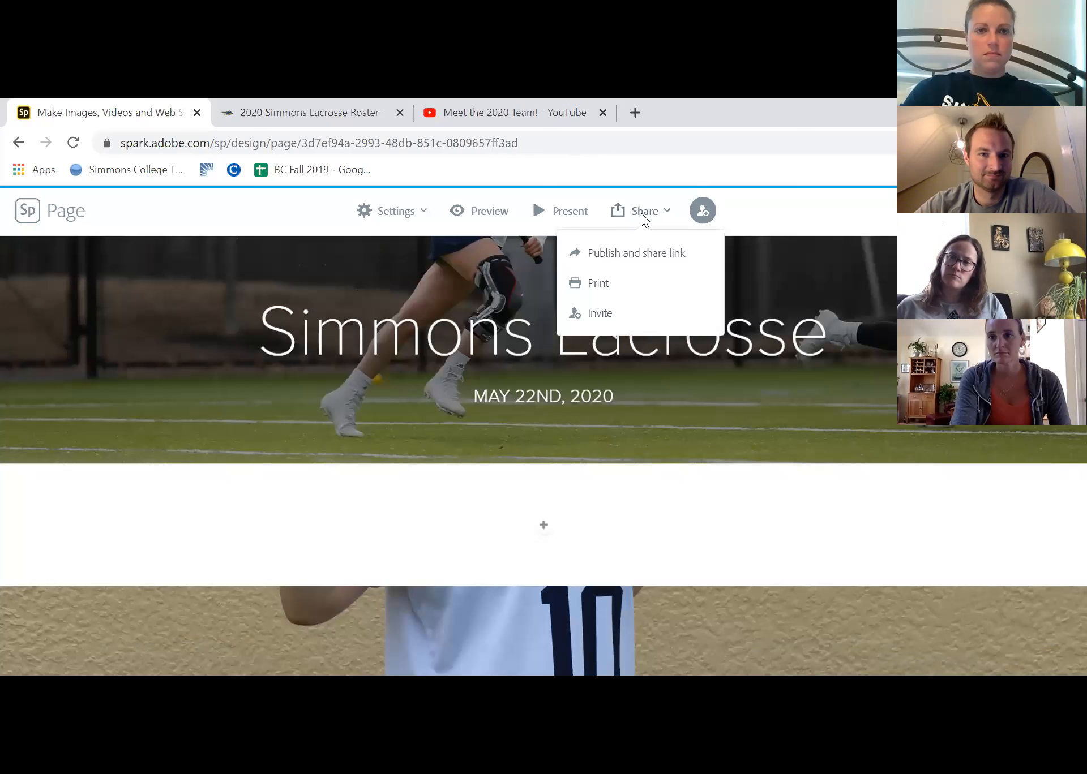
pyautogui.click(645, 255)
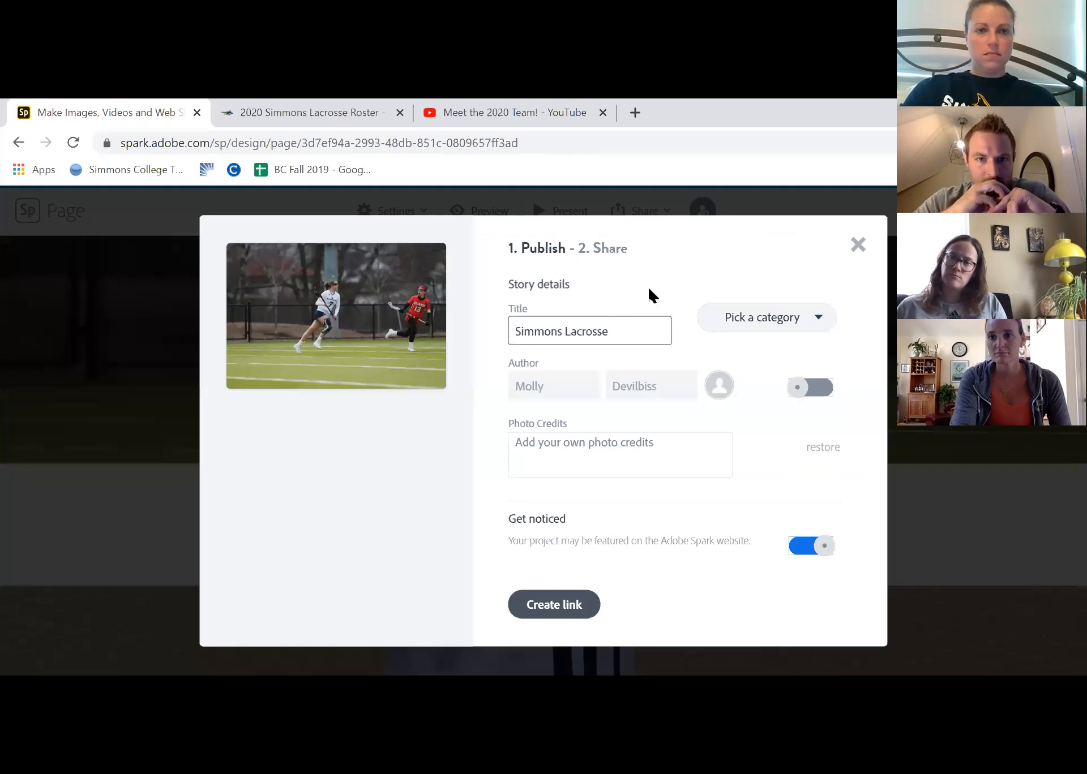
pyautogui.click(821, 318)
pyautogui.click(757, 401)
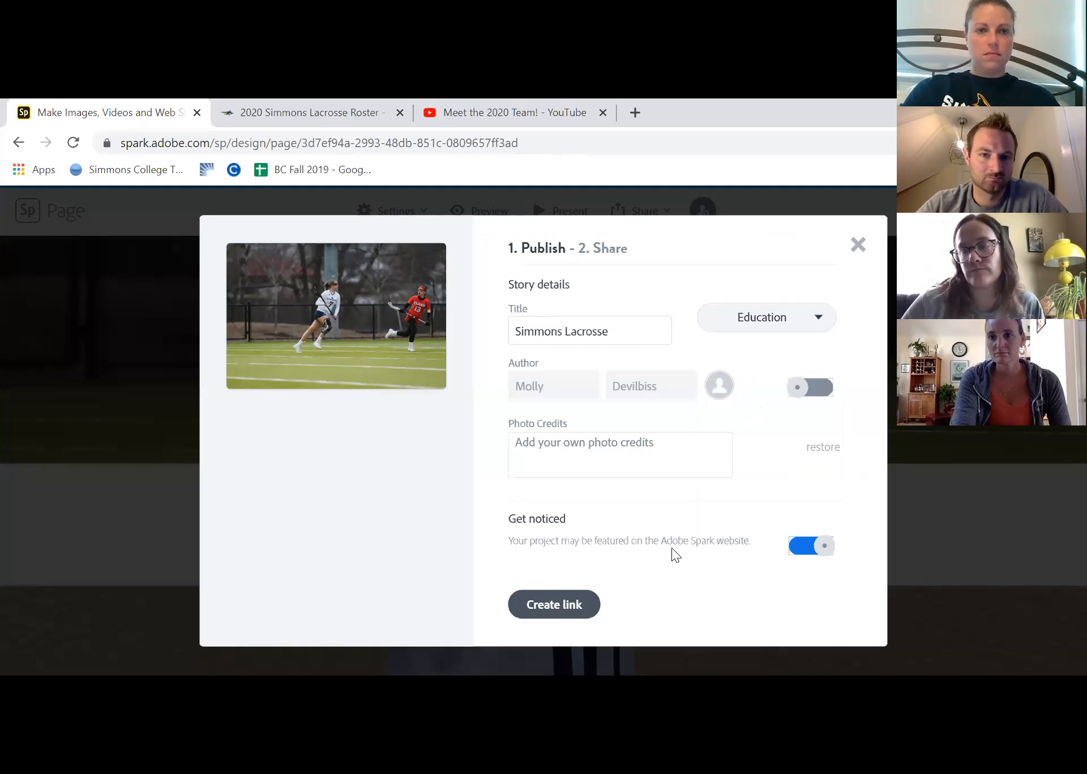
pyautogui.click(812, 550)
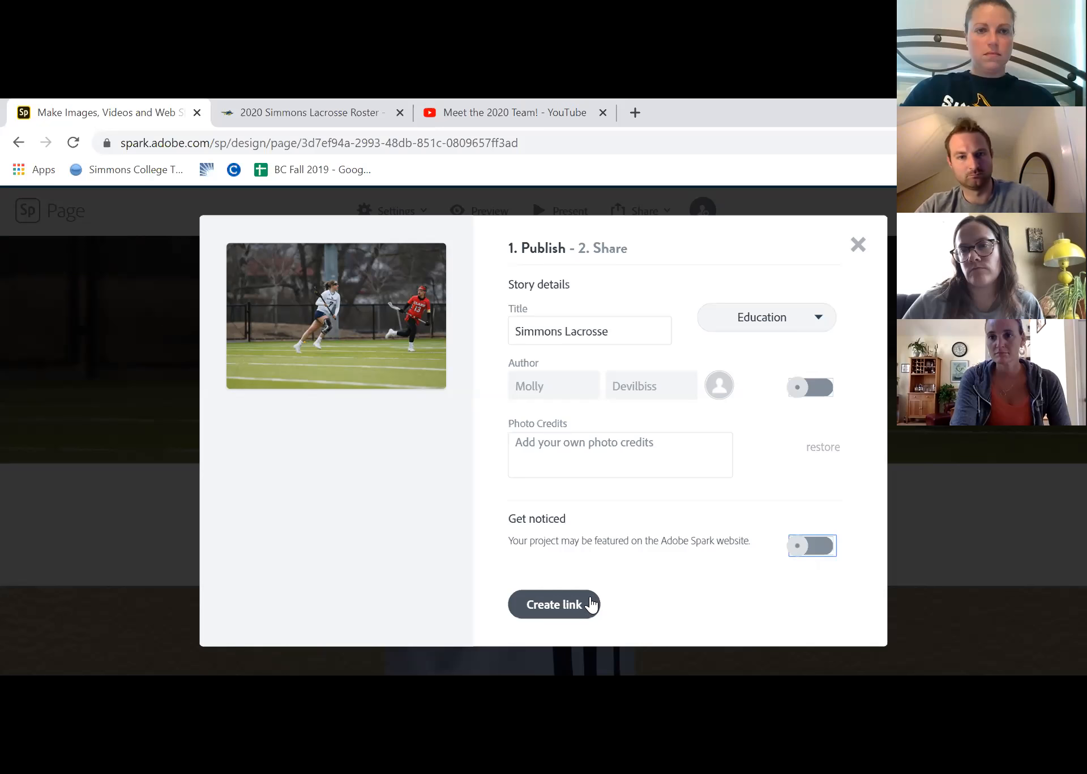
pyautogui.click(574, 603)
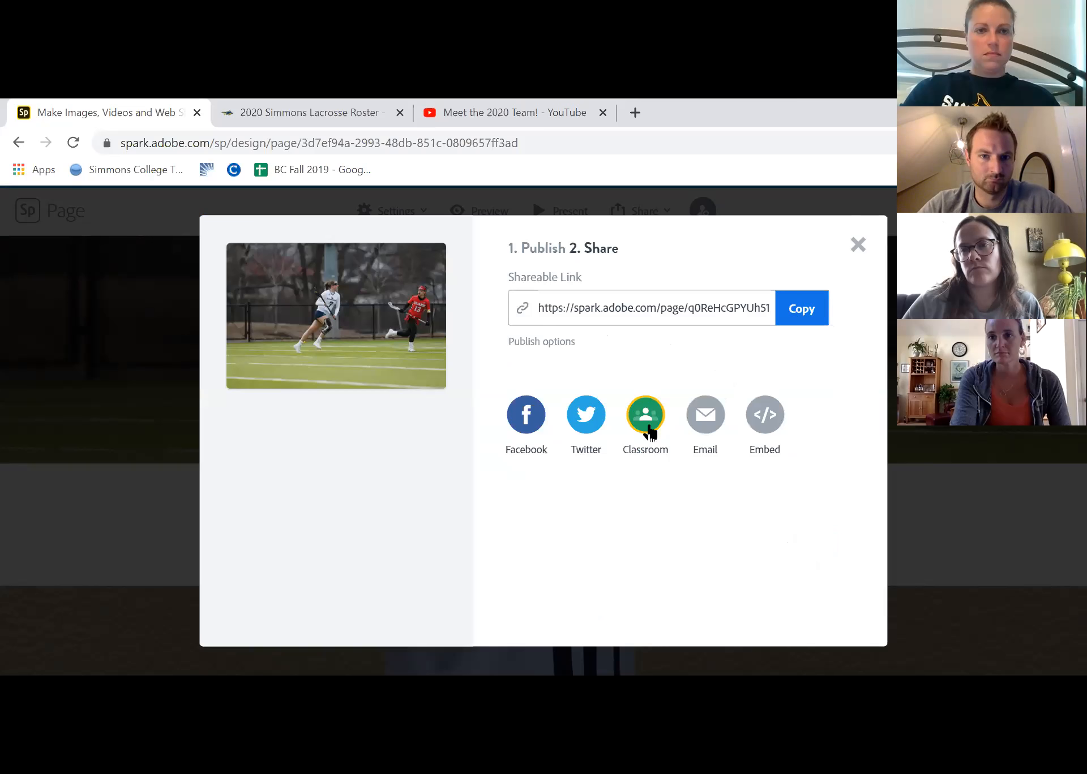
# Copy the page's full shareable link and close the publishing dialog
pyautogui.click(678, 311)
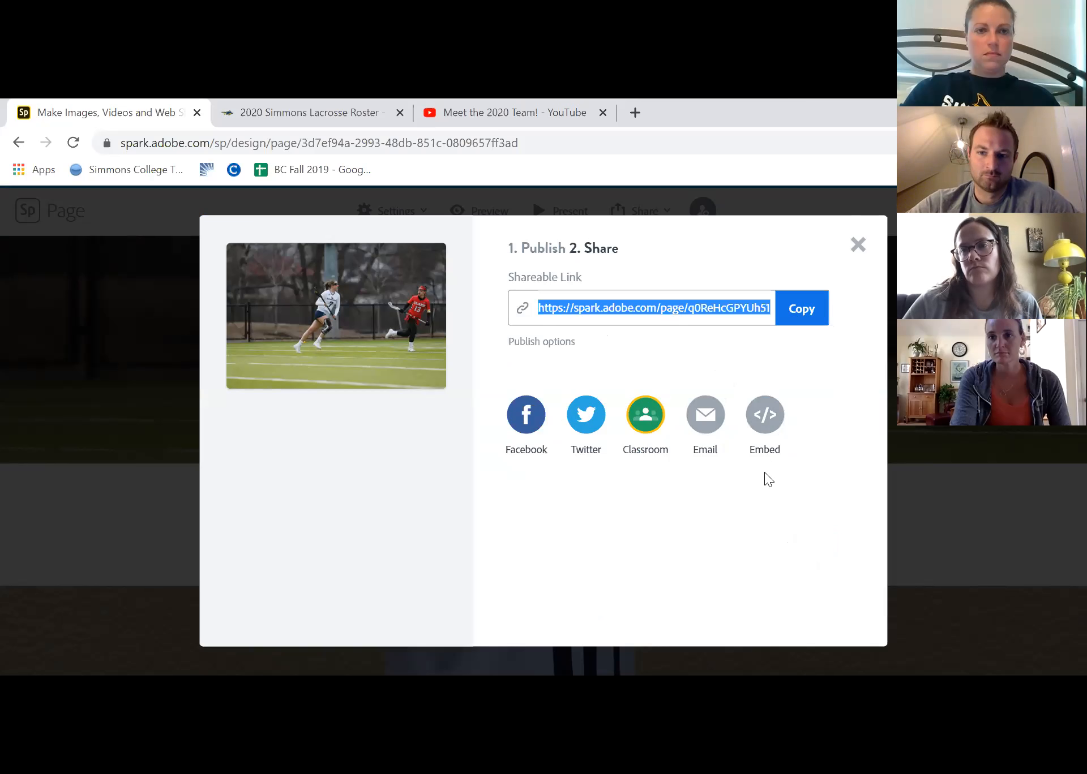
pyautogui.click(706, 309)
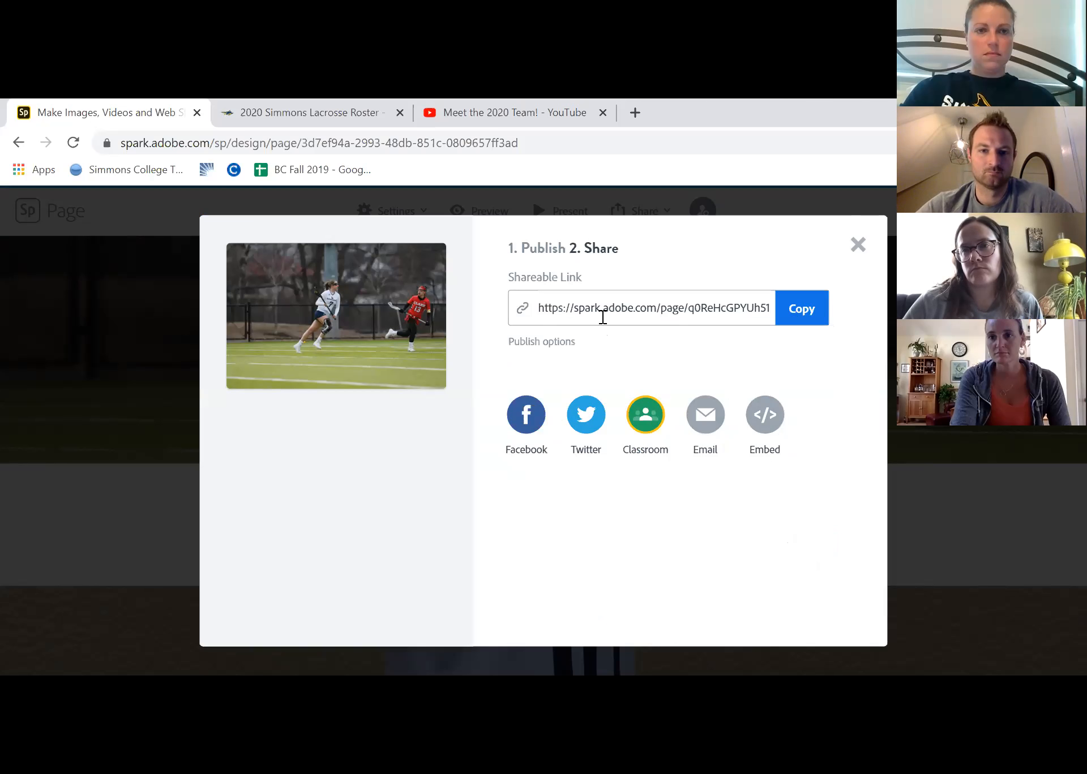
pyautogui.moveTo(538, 308); pyautogui.dragTo(698, 324)
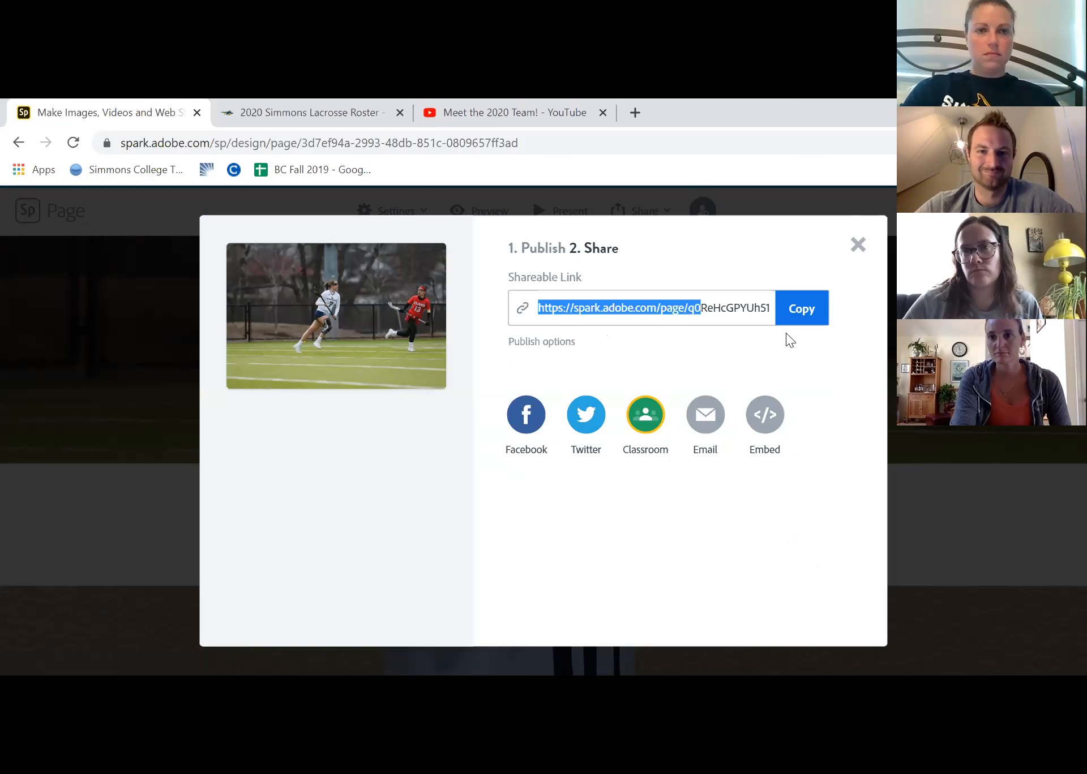
pyautogui.moveTo(790, 339); pyautogui.dragTo(756, 311)
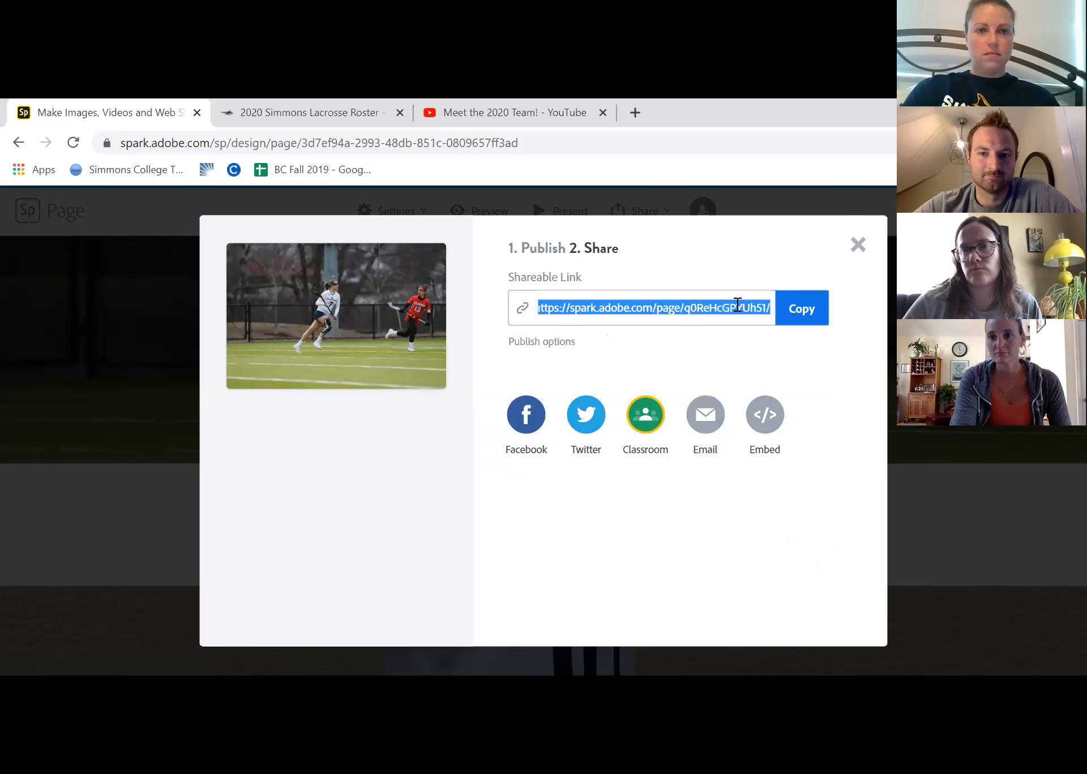
pyautogui.rightClick(671, 306)
pyautogui.click(708, 320)
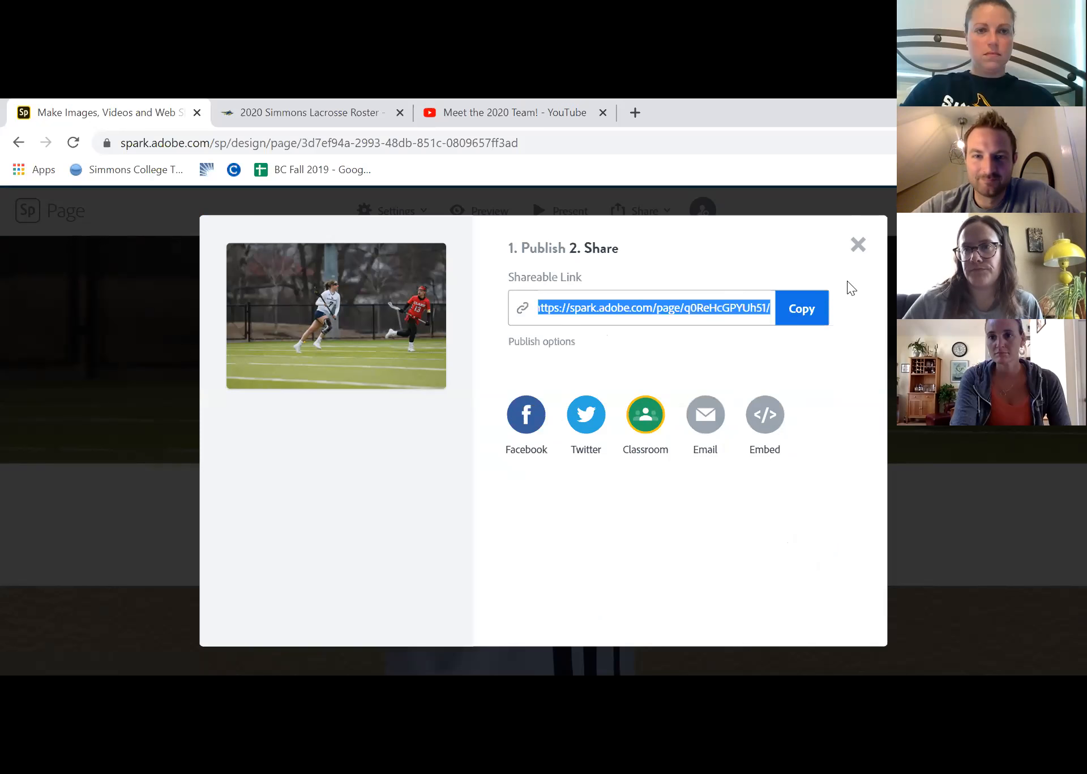
pyautogui.click(857, 247)
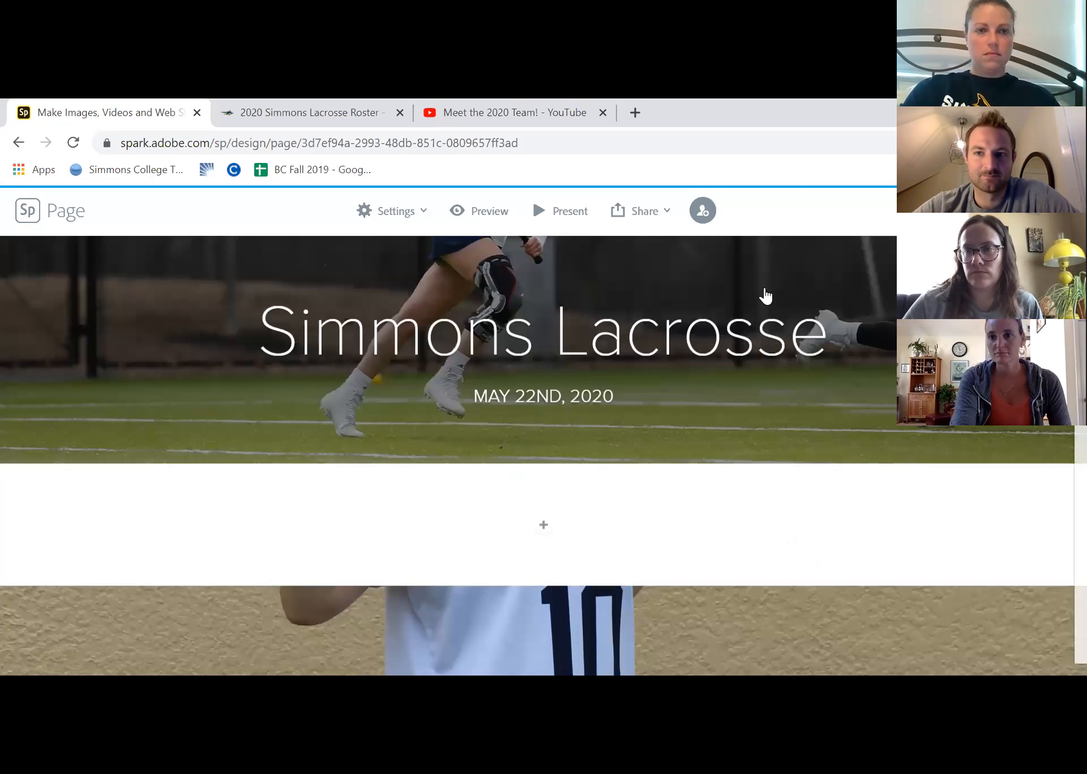
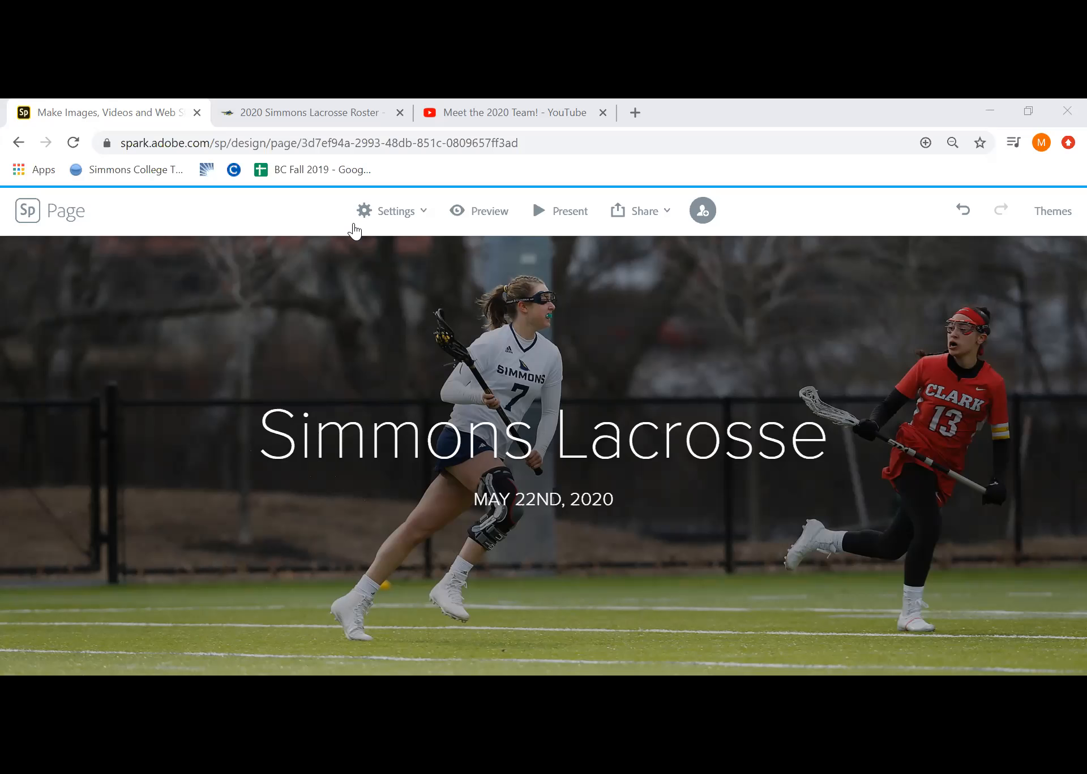
pyautogui.rightClick(672, 428)
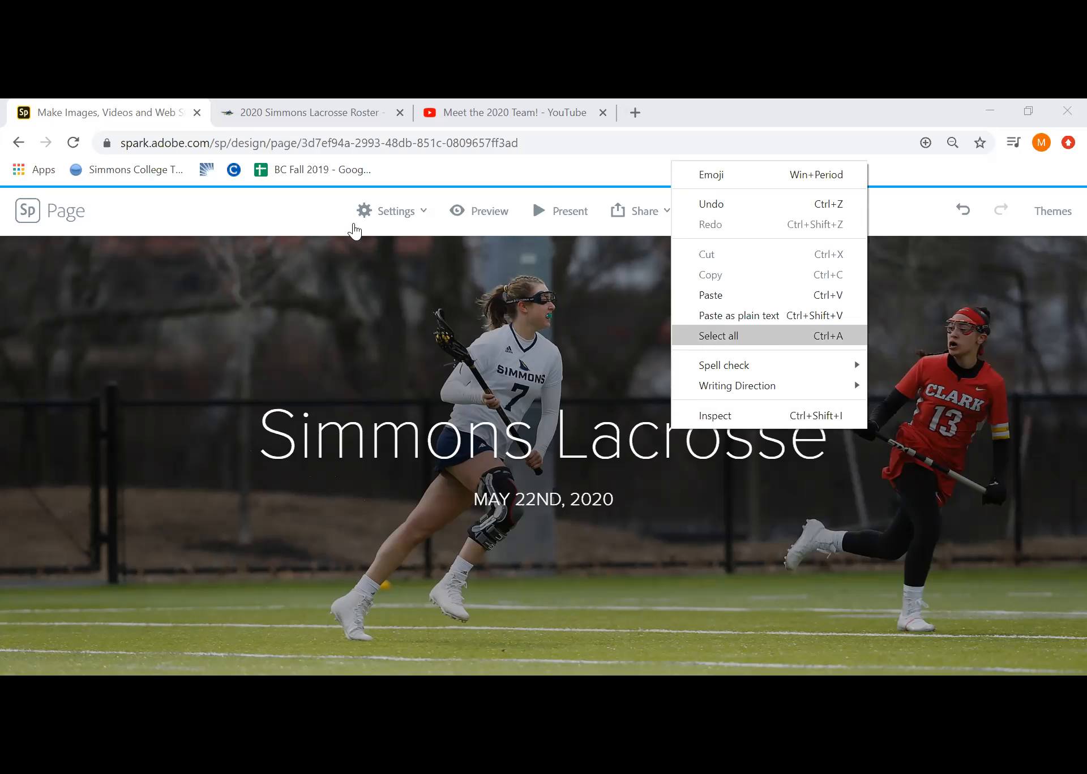
pyautogui.click(717, 336)
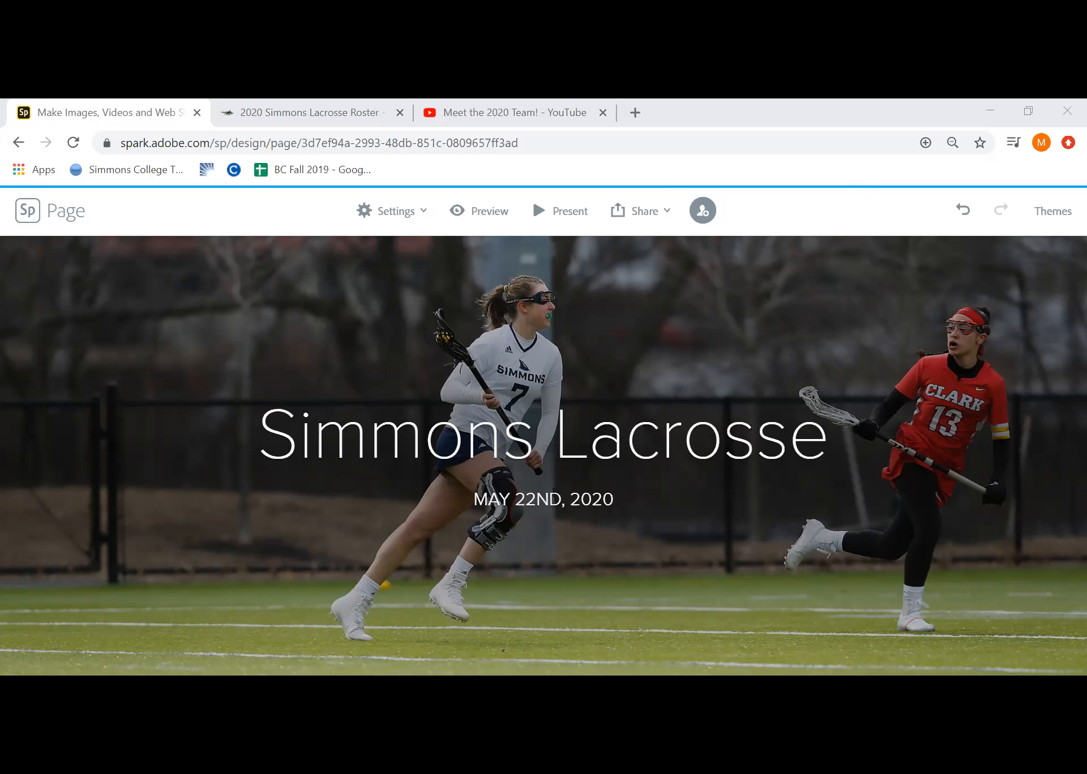
pyautogui.click(424, 435)
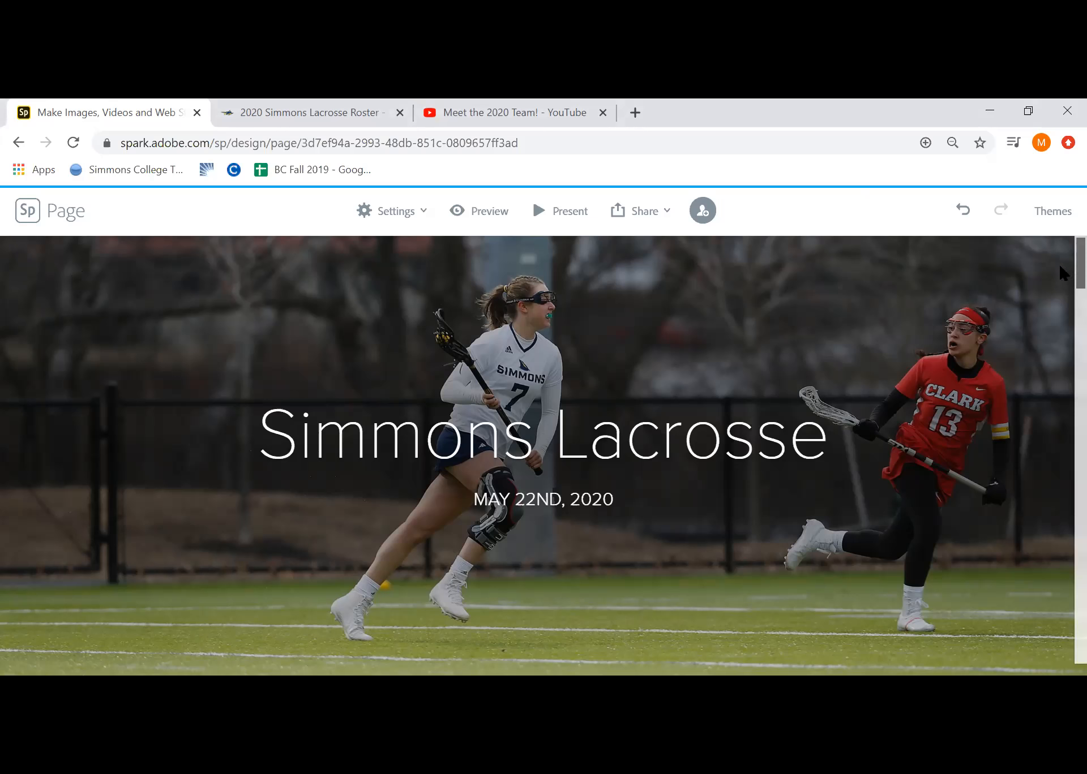
pyautogui.scroll(-4, 1056, 276)
pyautogui.scroll(3, 1061, 277)
pyautogui.scroll(1, 1063, 276)
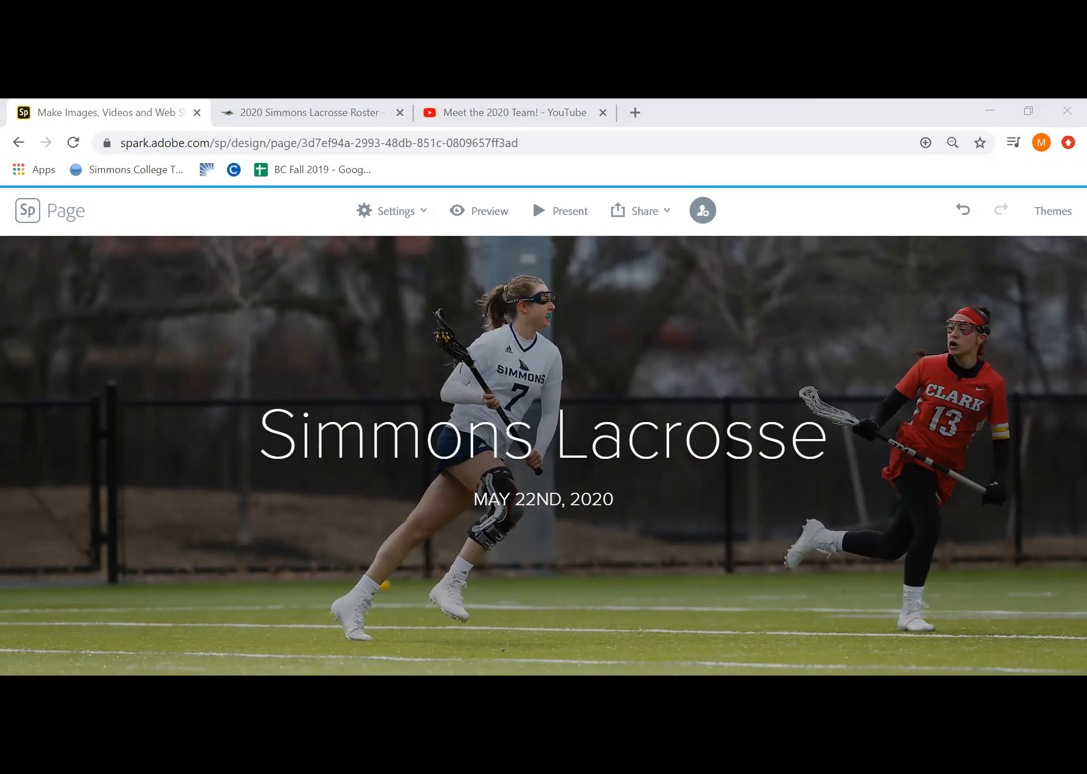
pyautogui.rightClick(666, 414)
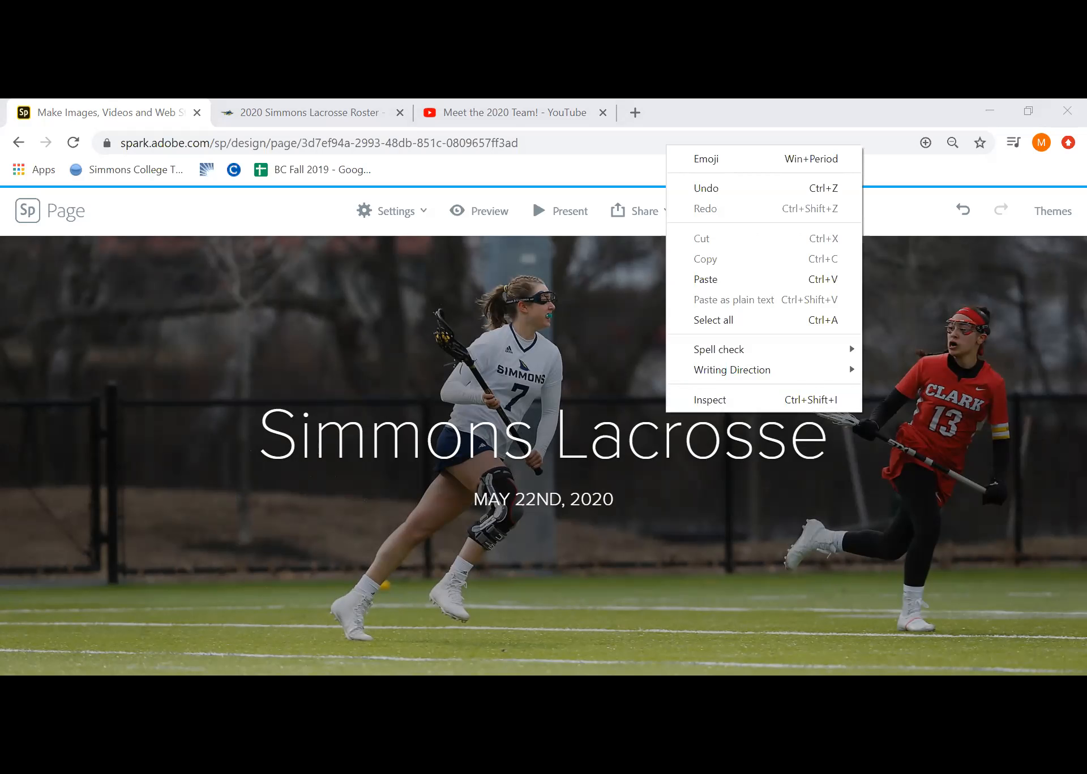
pyautogui.click(707, 279)
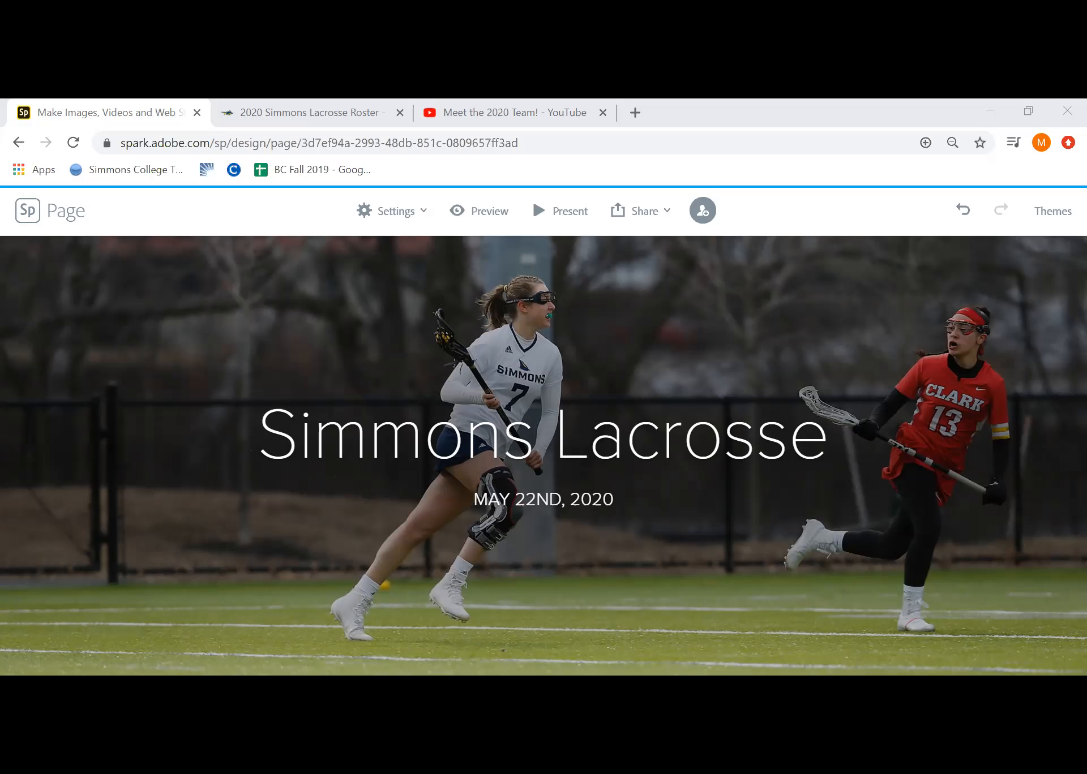
pyautogui.rightClick(809, 276)
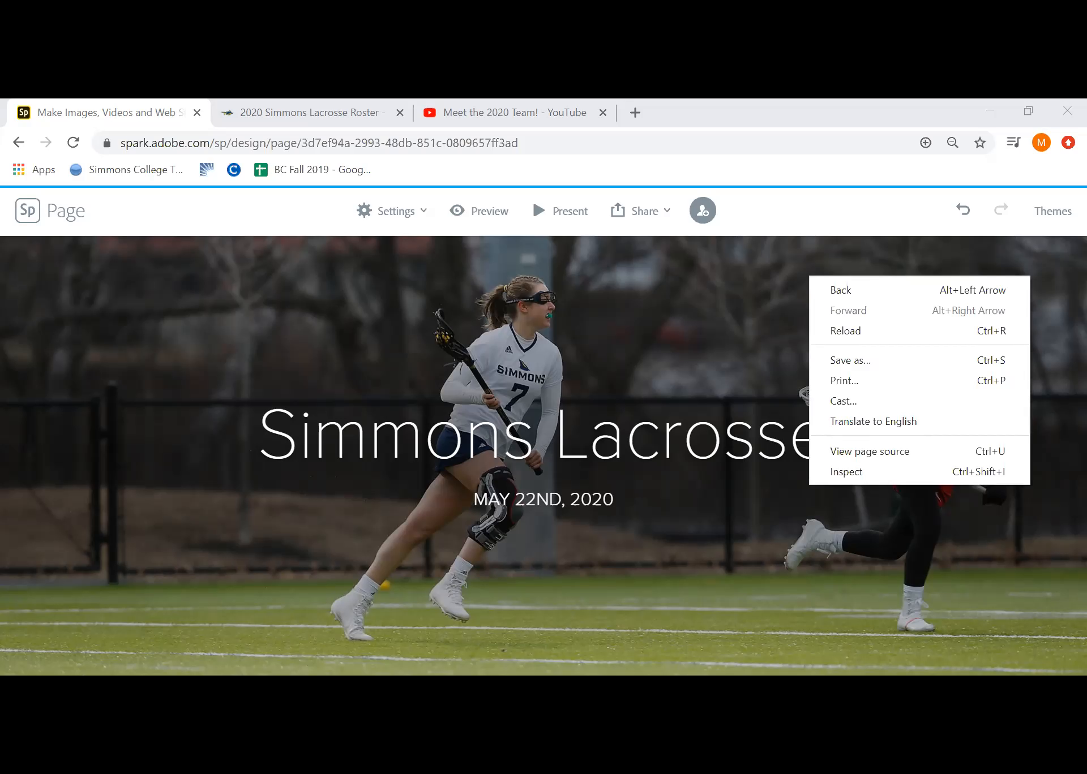
pyautogui.press('Escape')
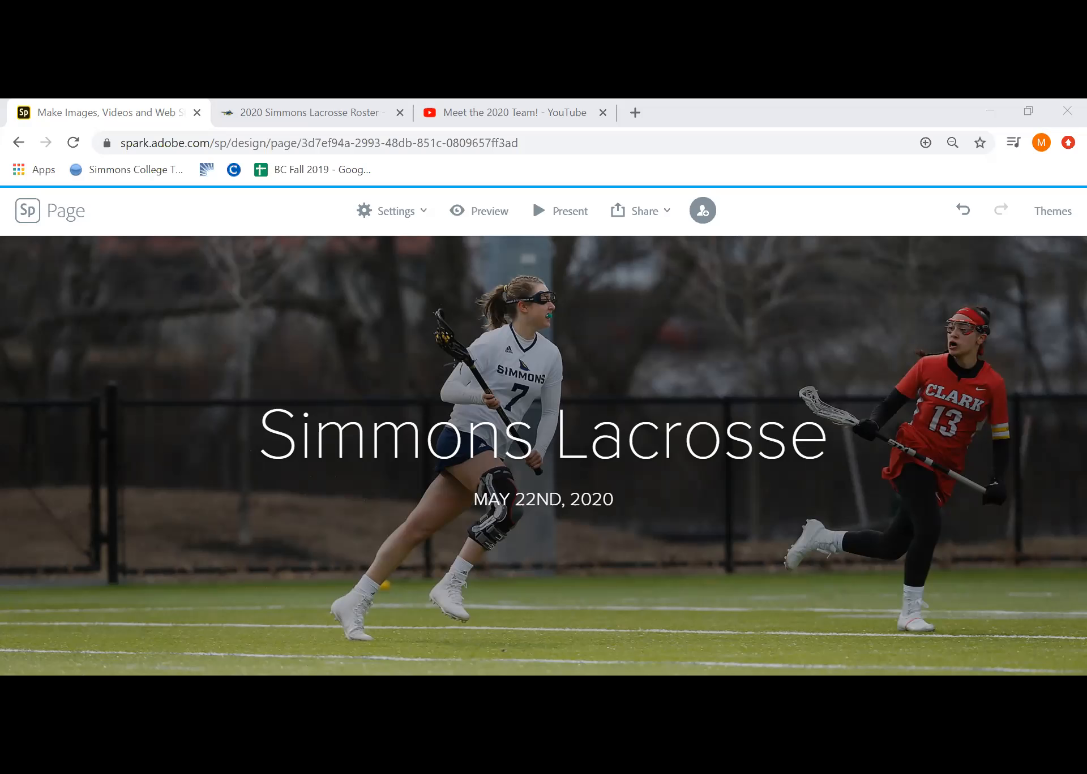
pyautogui.rightClick(809, 288)
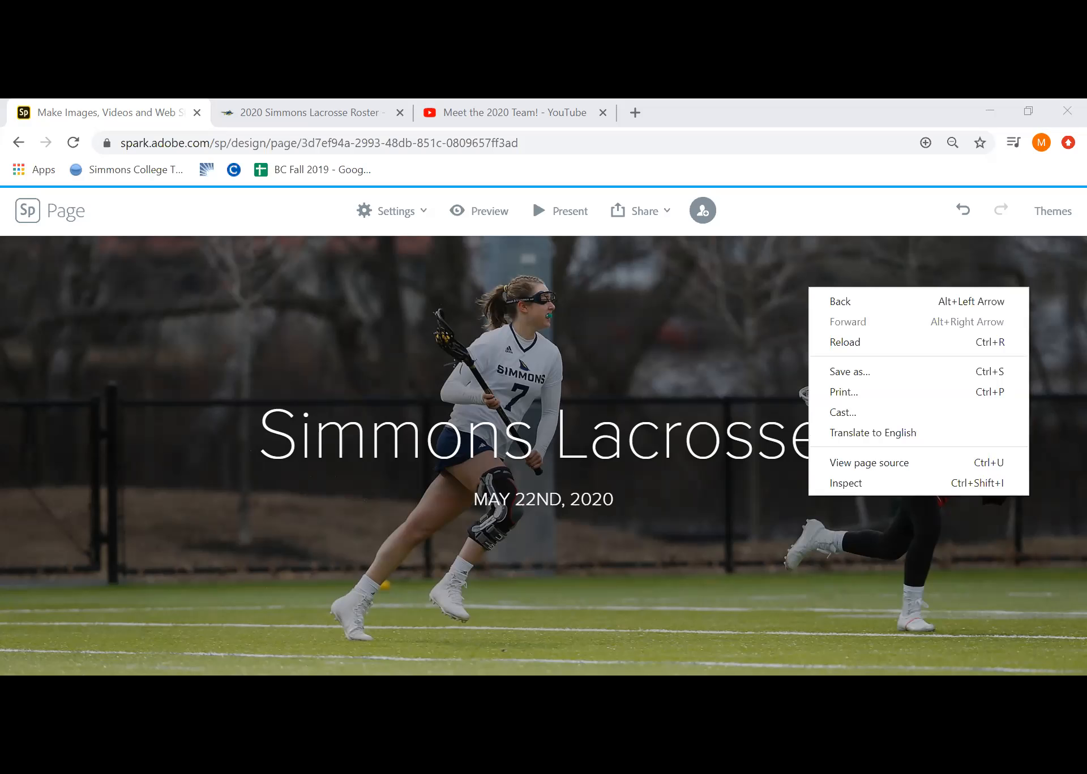
pyautogui.press('Escape')
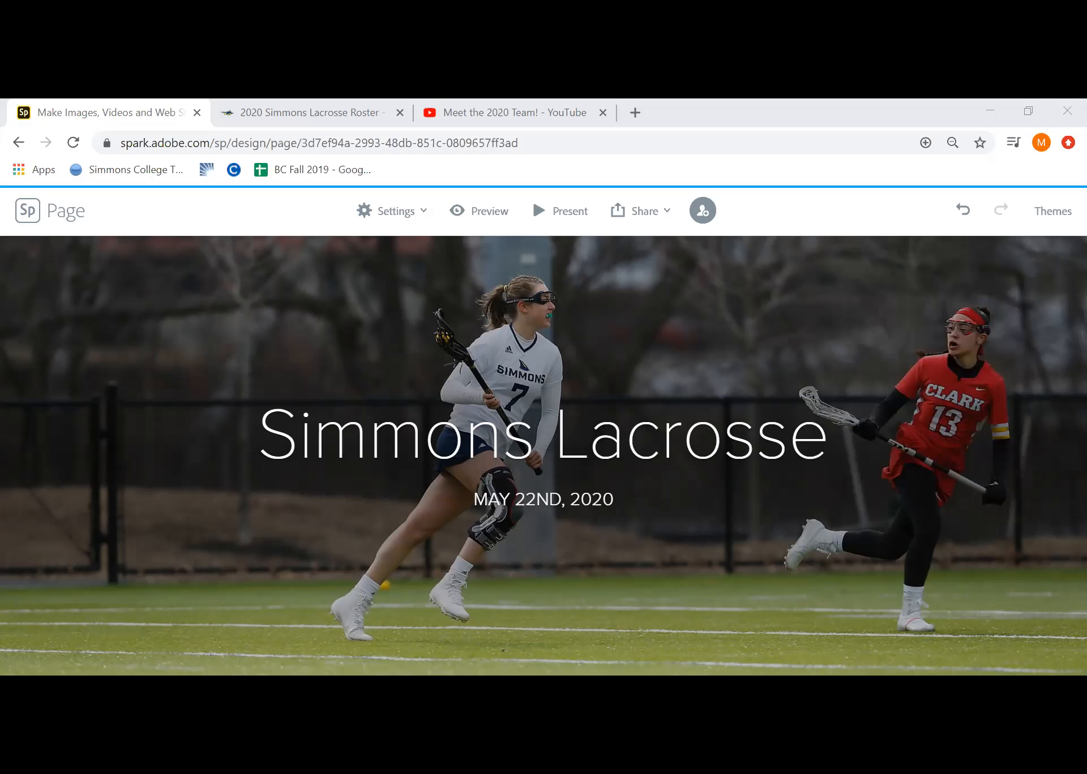
pyautogui.rightClick(474, 427)
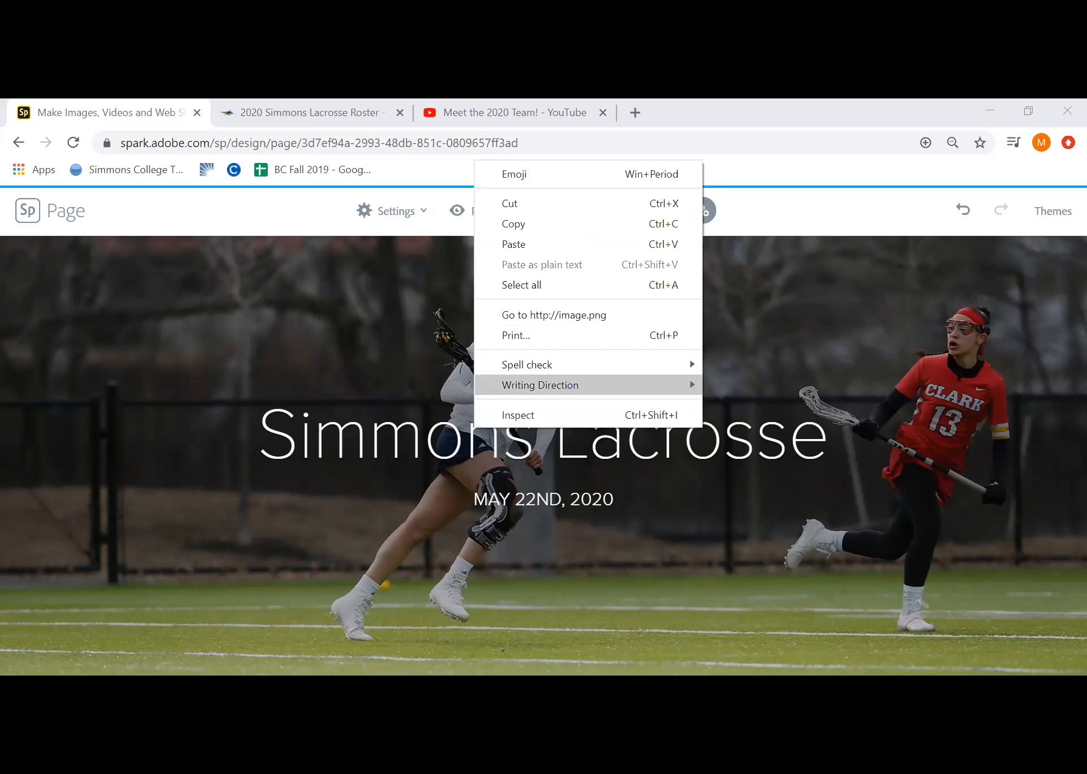
pyautogui.press('Escape')
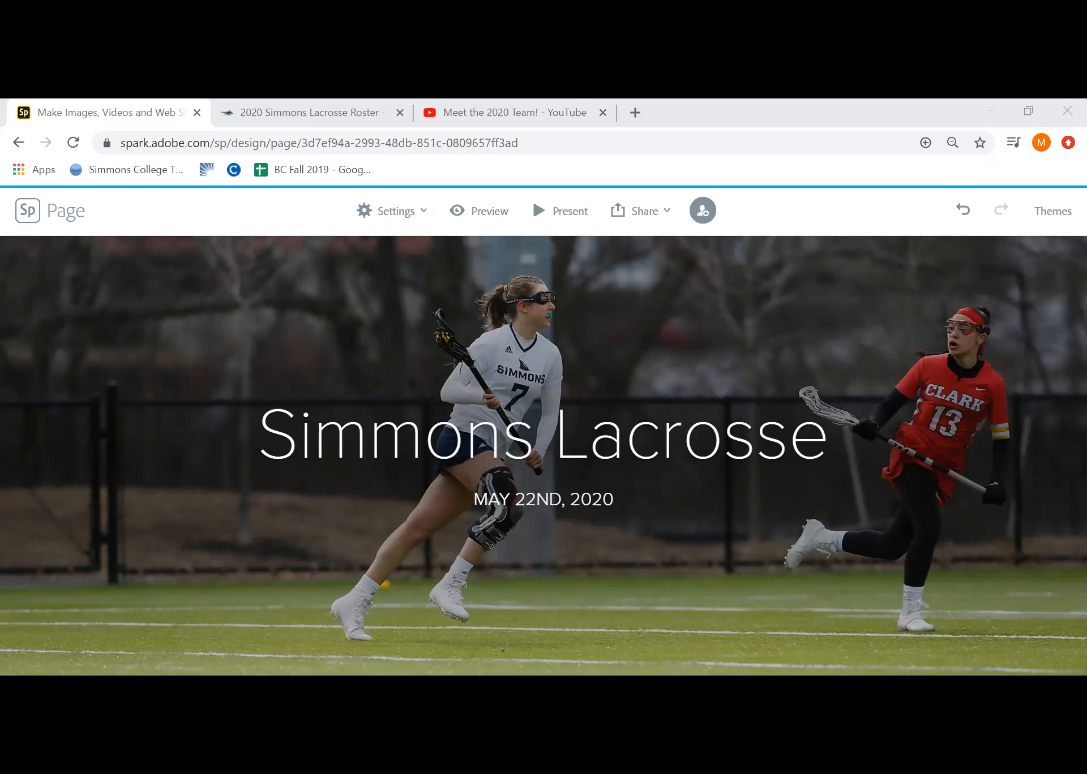
# Reopen the page's sharing dialog, copy the full shareable link and paste it outside the page editor
pyautogui.click(651, 210)
pyautogui.click(633, 254)
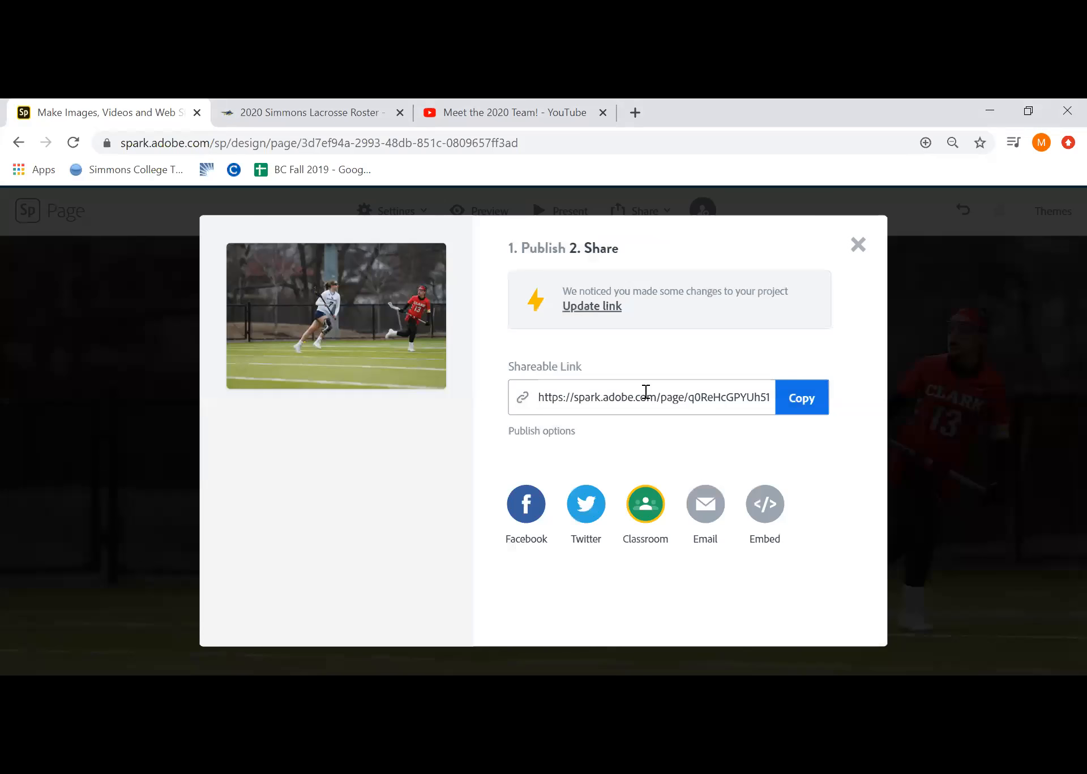
pyautogui.rightClick(646, 391)
pyautogui.click(679, 405)
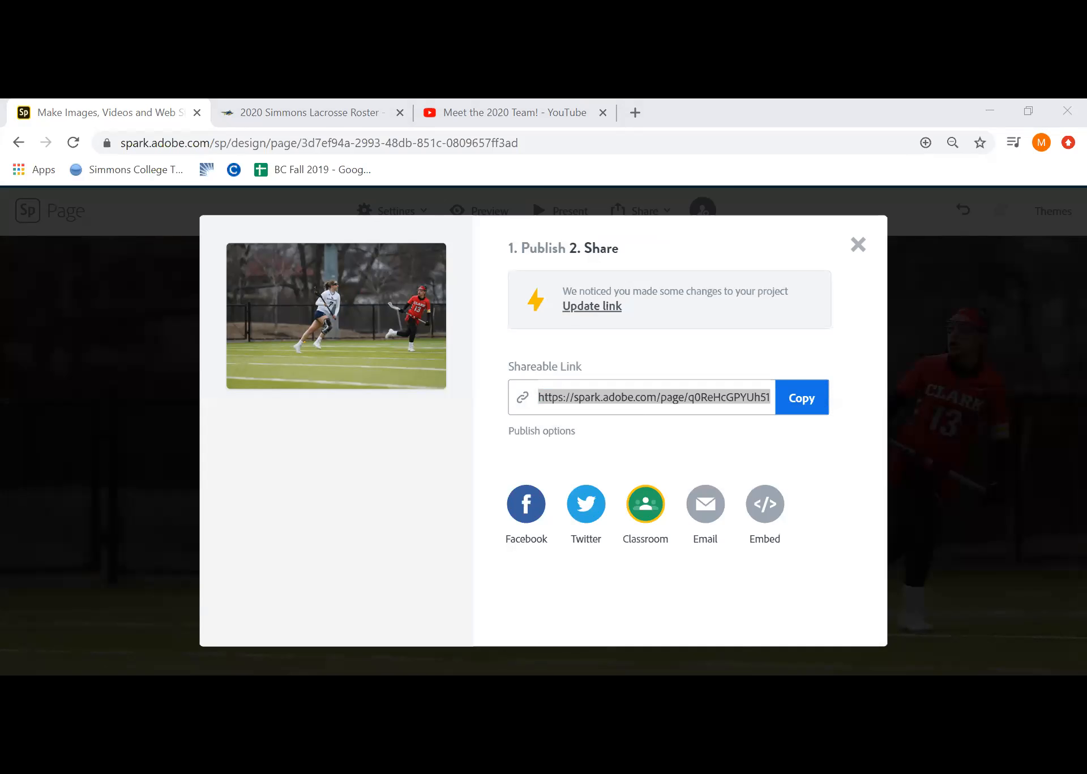
pyautogui.rightClick(449, 158)
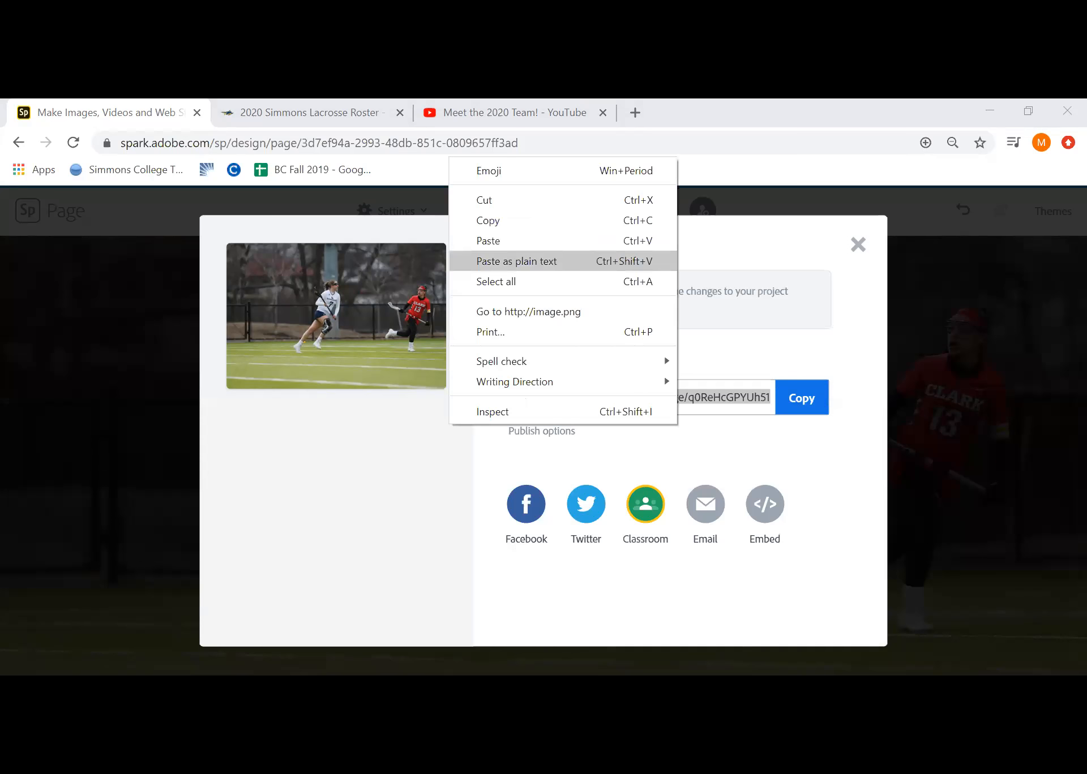
pyautogui.click(489, 241)
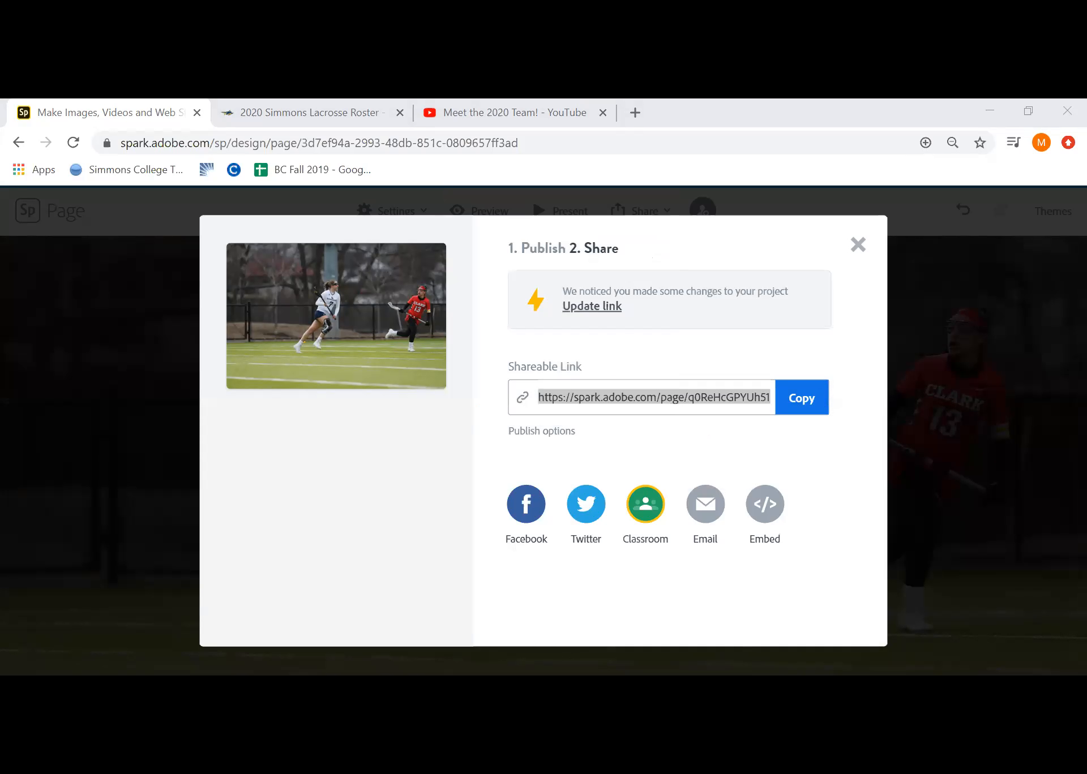